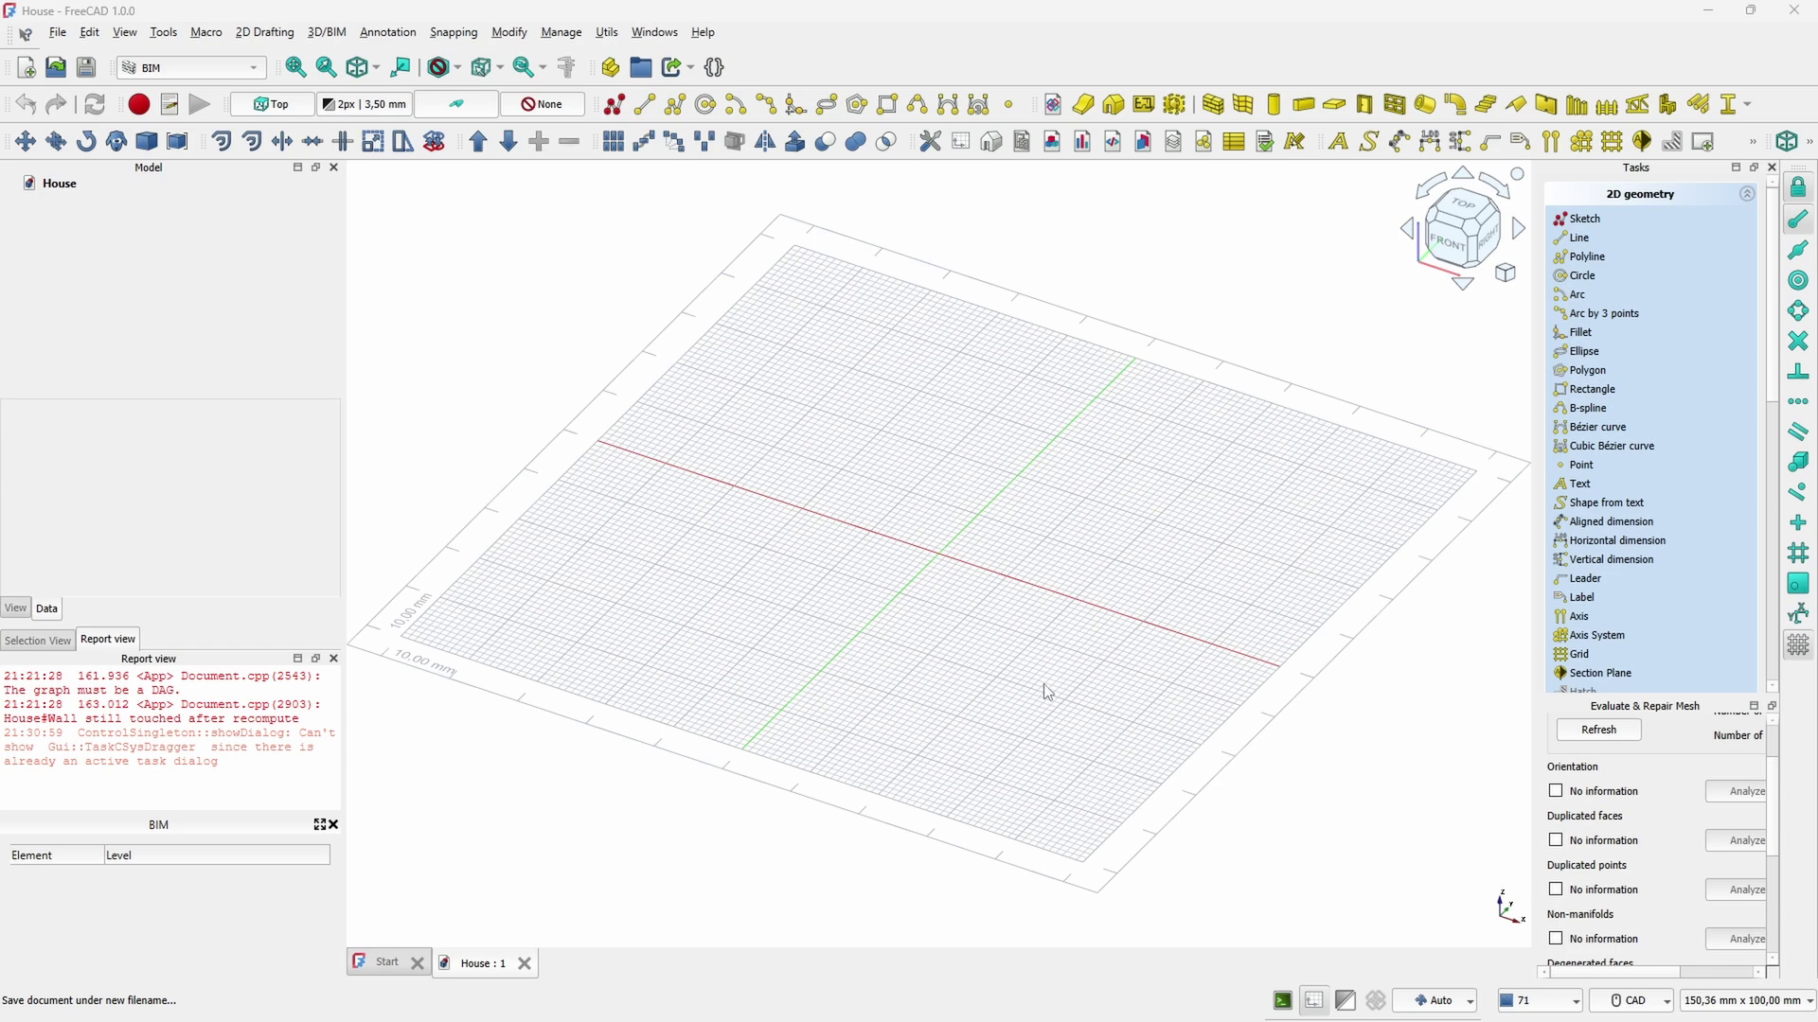
# Switch to the BIM workbench and add a building and a level to the House document
pyautogui.click(189, 67)
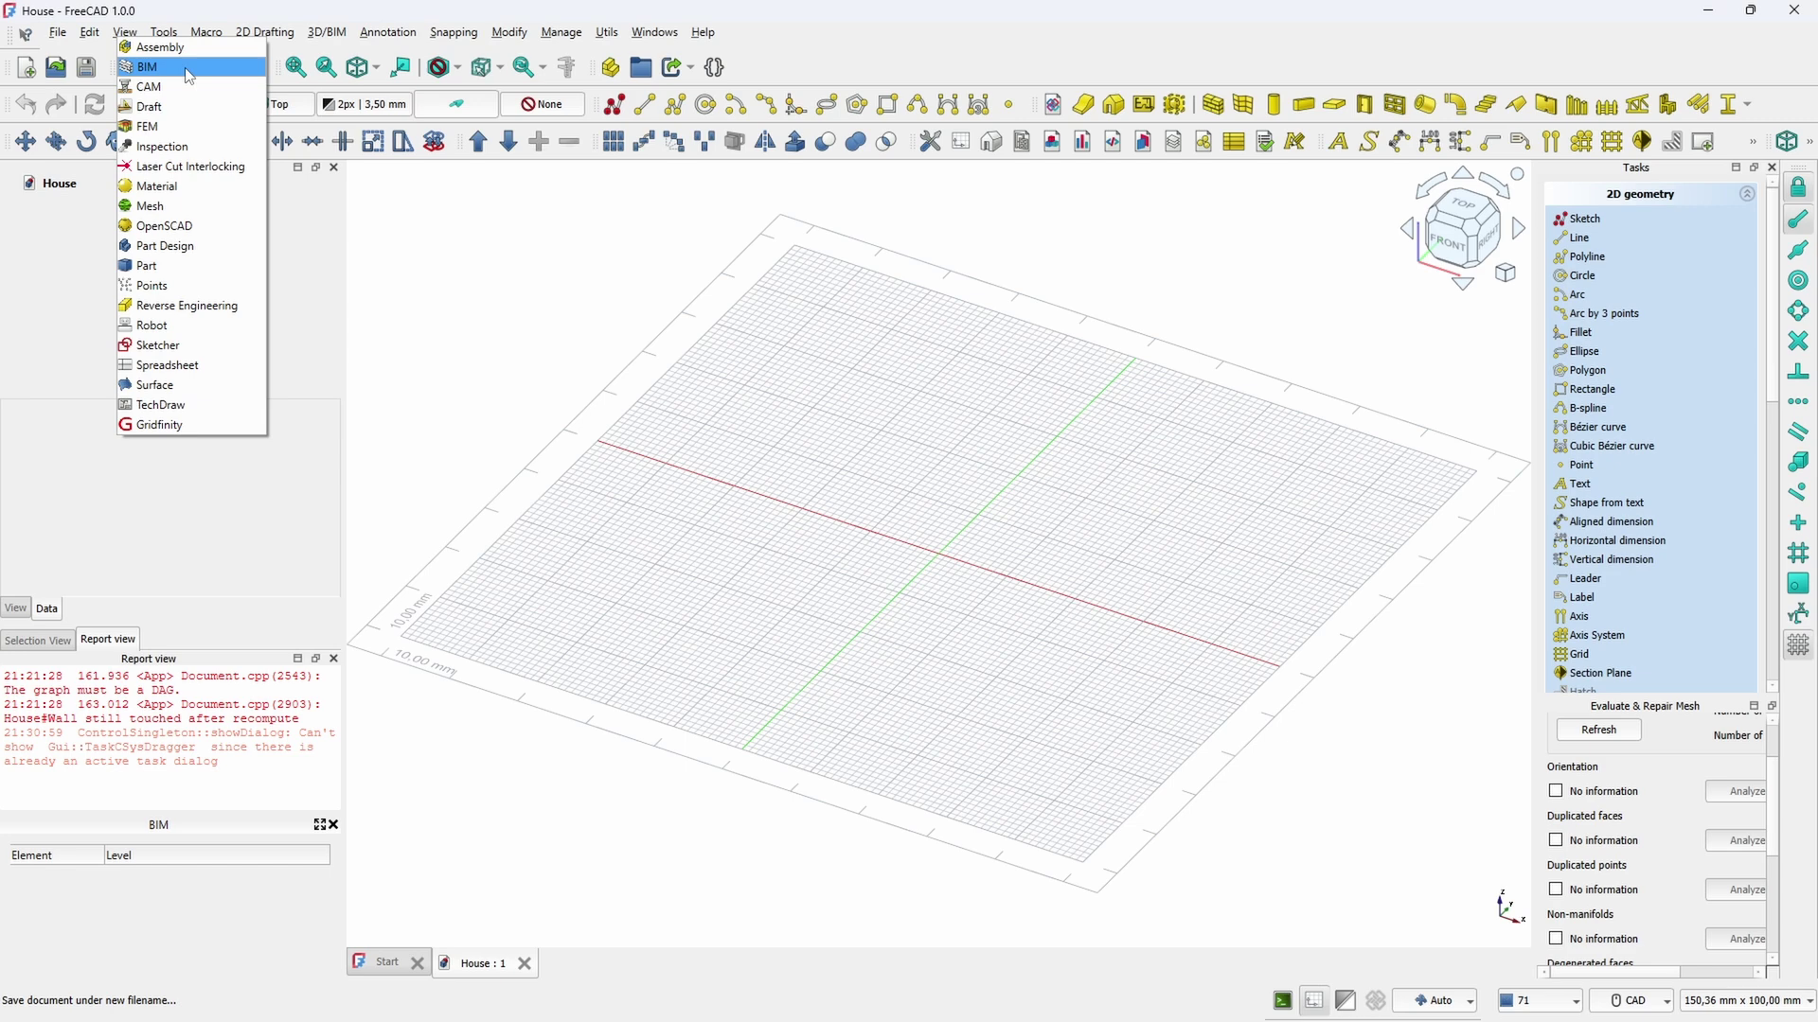
pyautogui.click(188, 67)
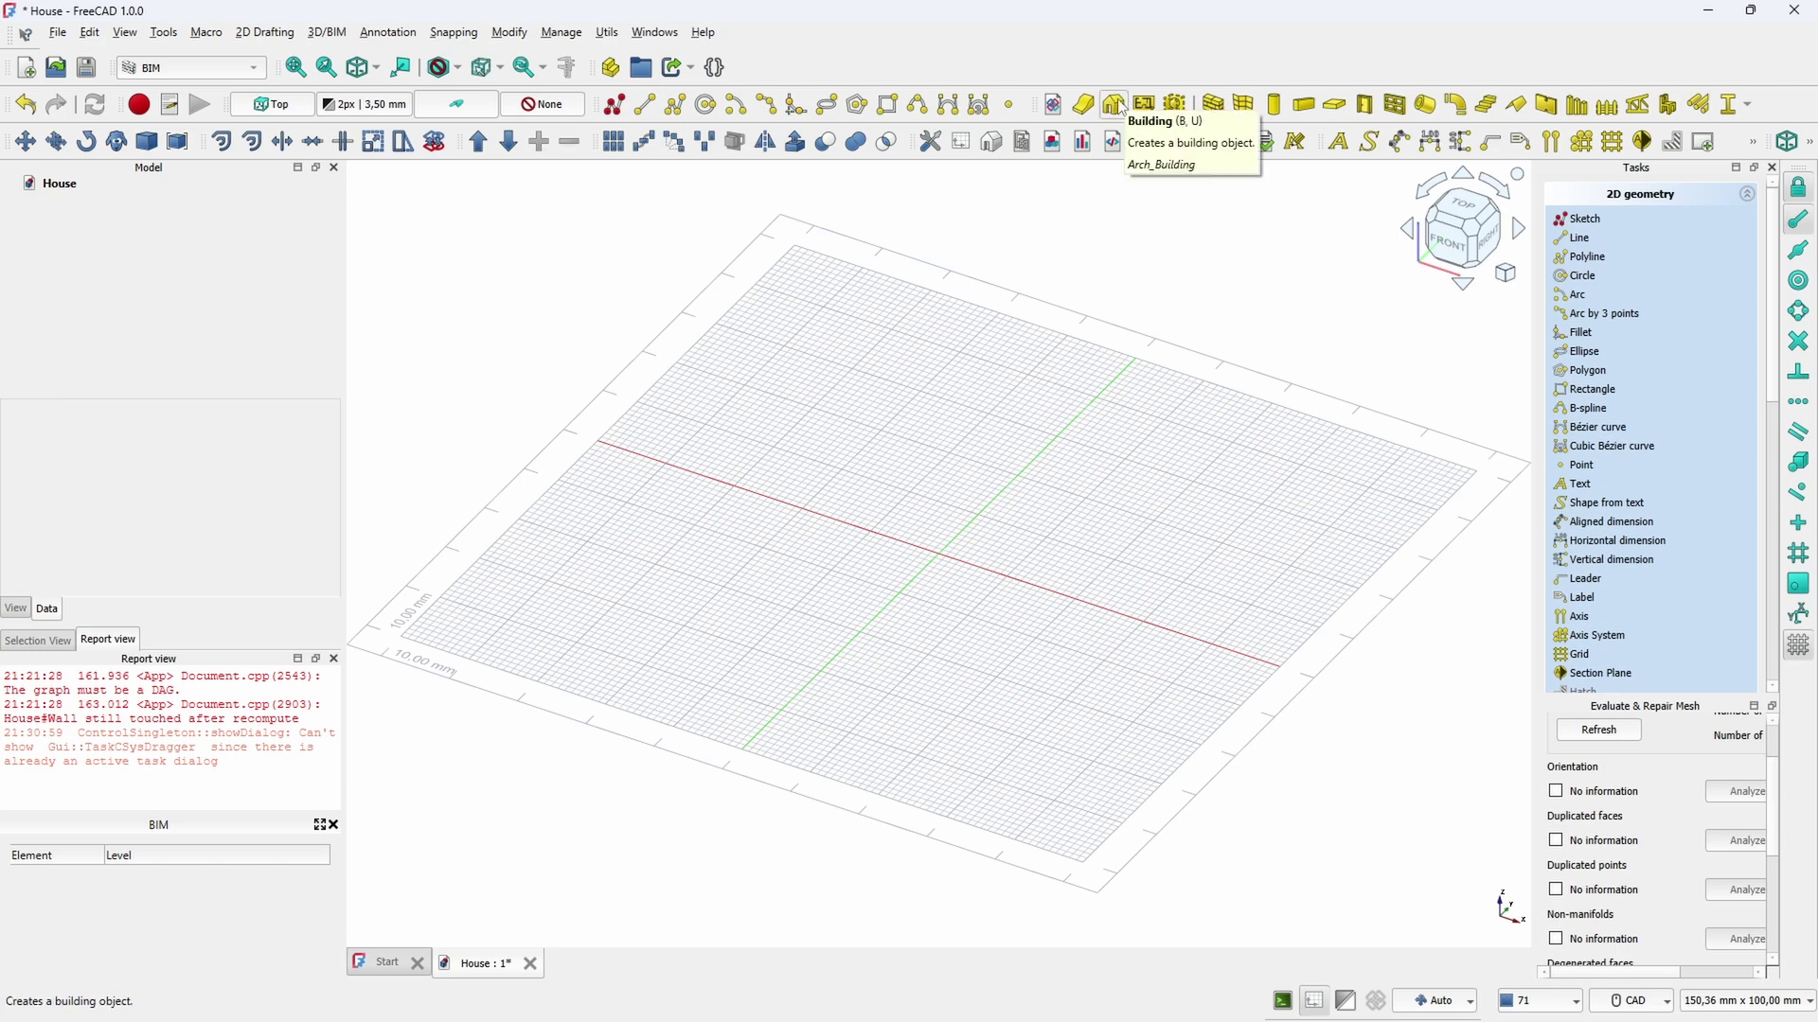
pyautogui.click(1115, 104)
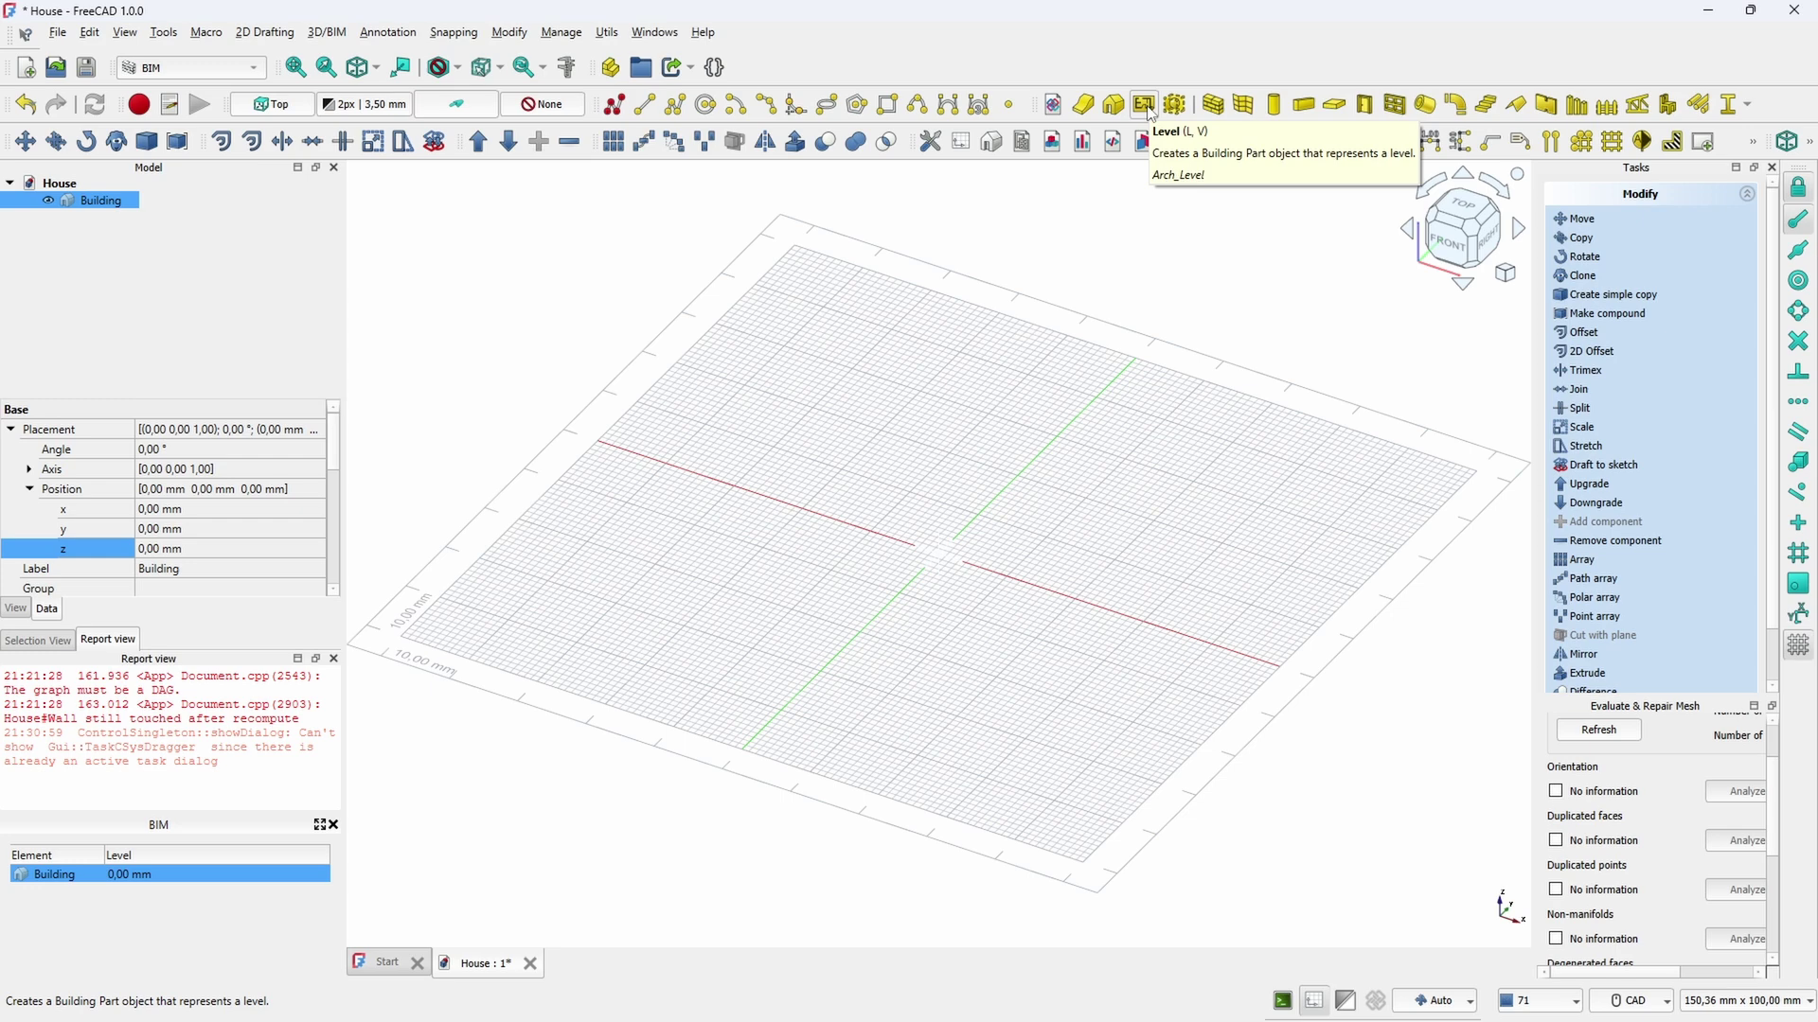
pyautogui.click(1145, 106)
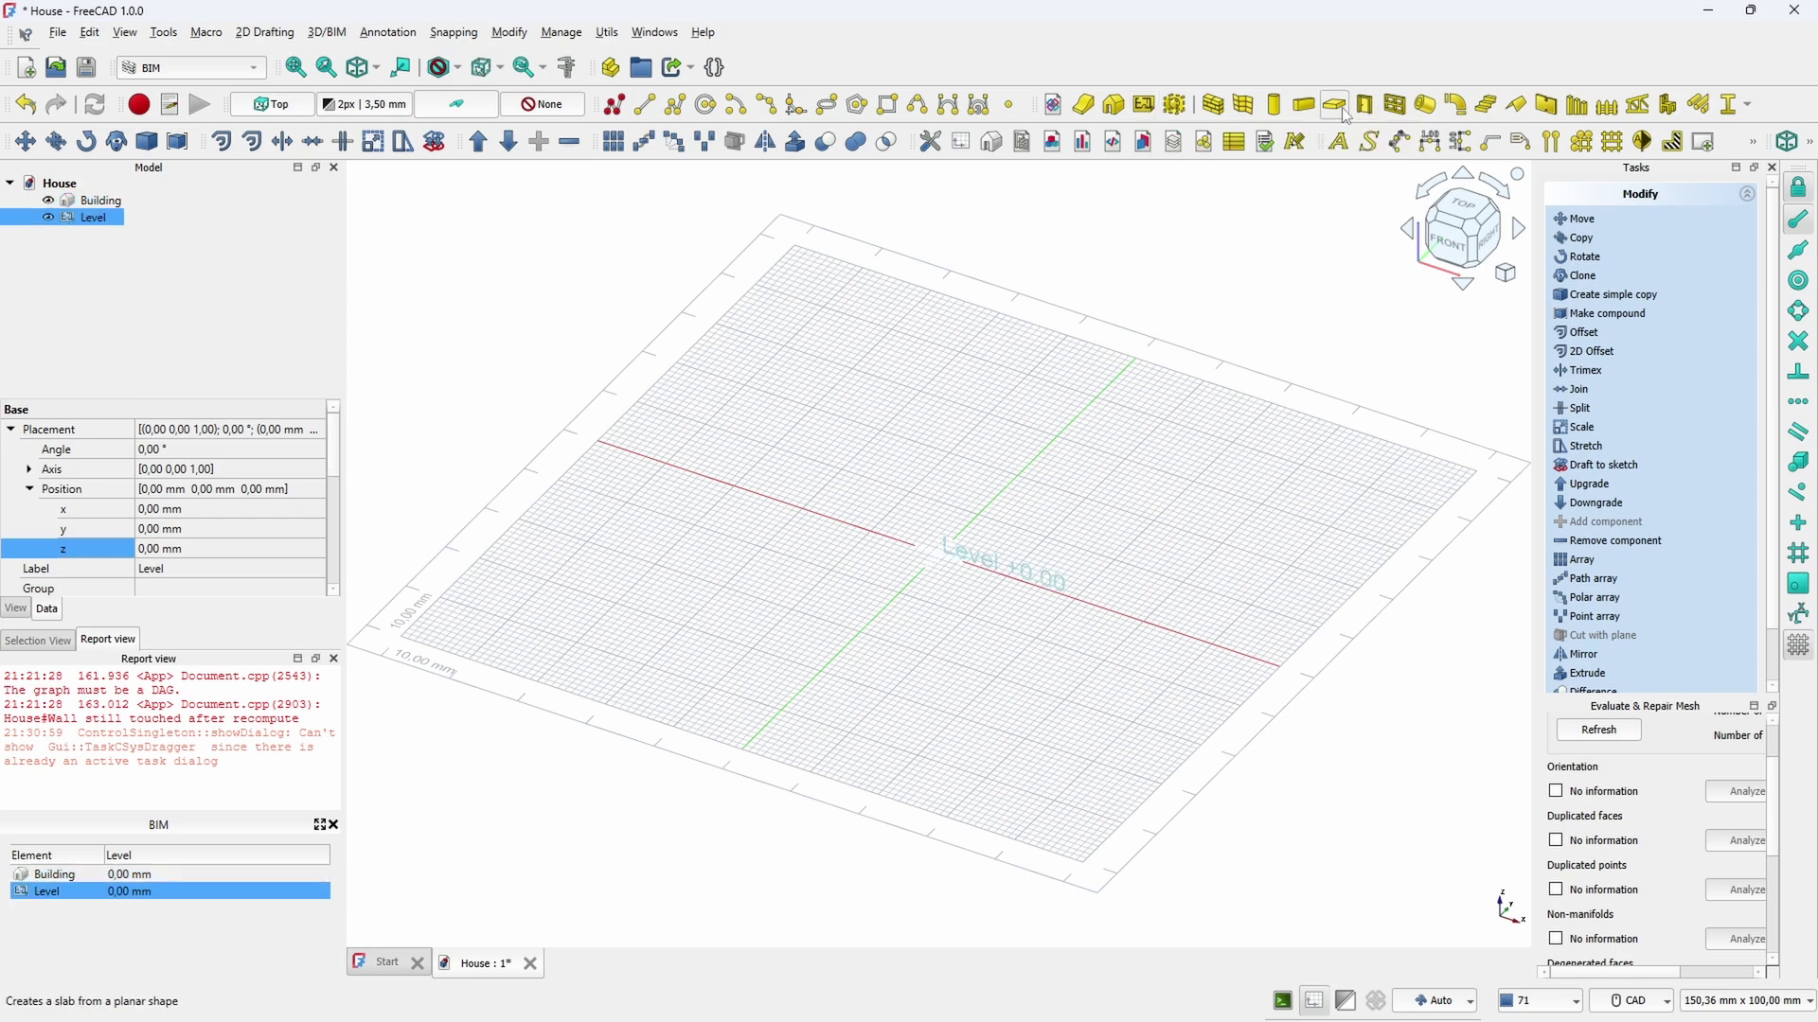
# Start a new sketch and draw a construction rectangle about 88 by 41 mm centred on the origin
pyautogui.click(616, 105)
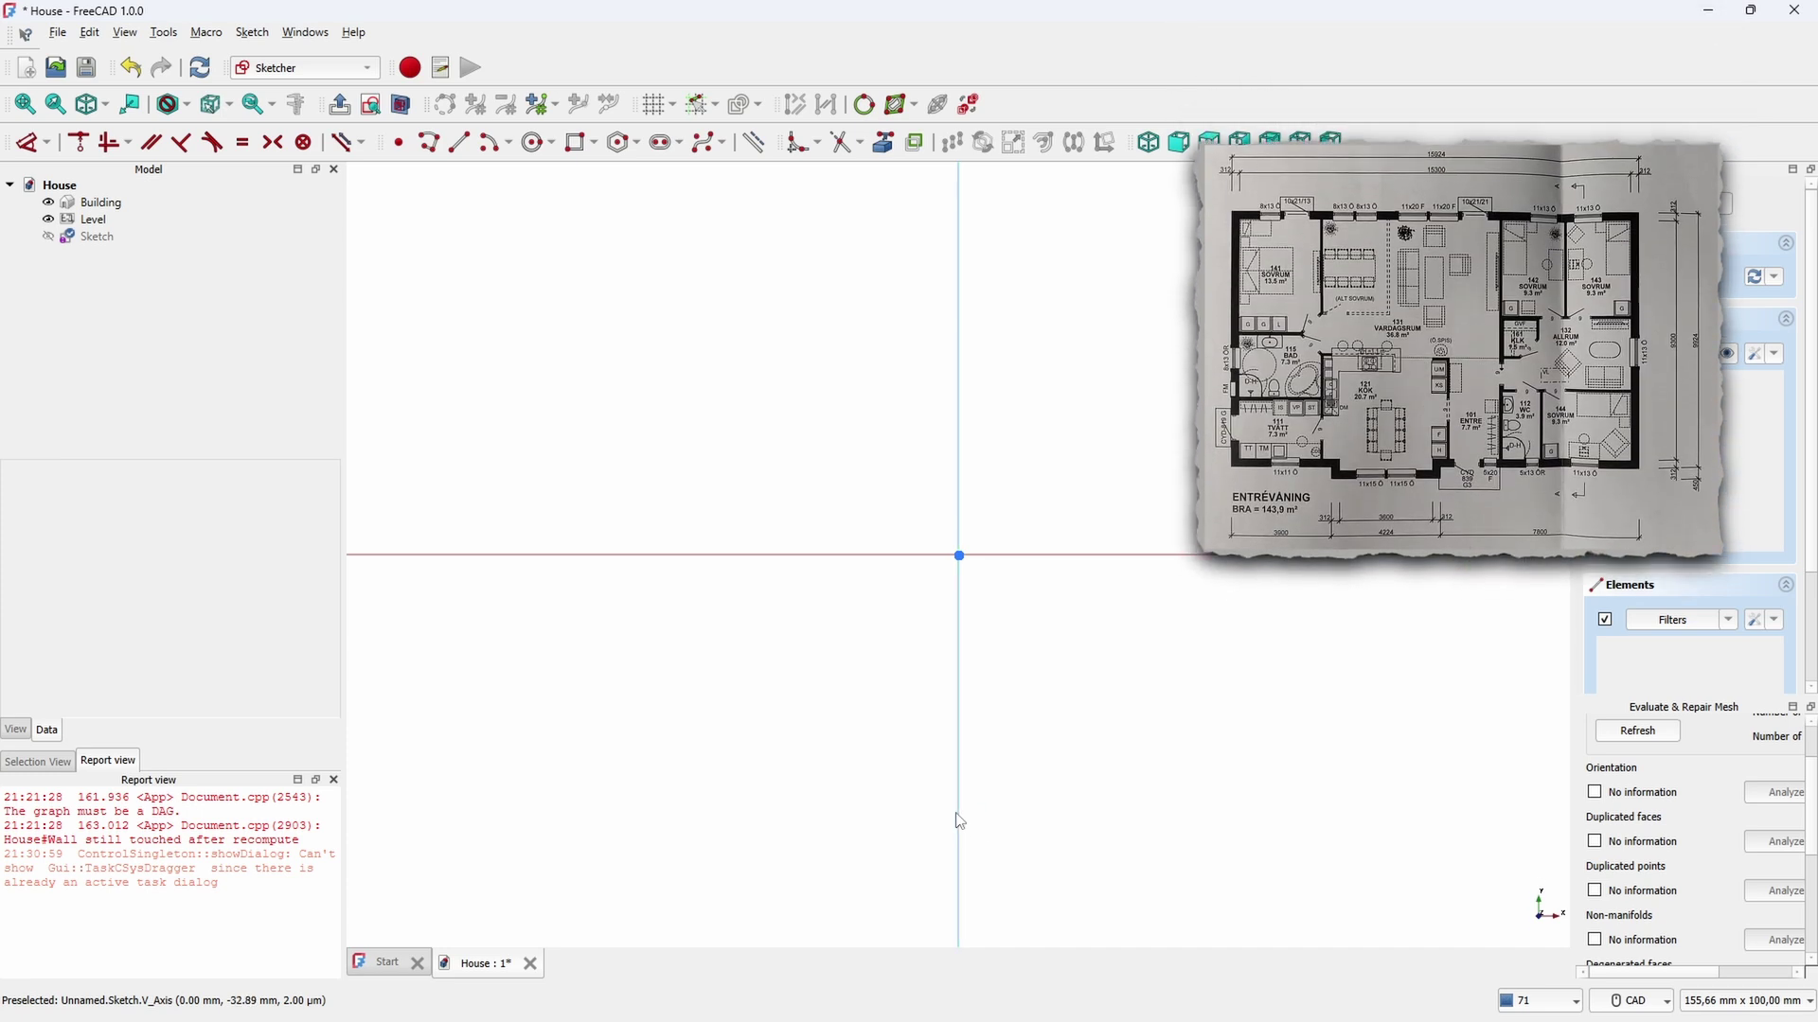
pyautogui.press('g')
pyautogui.press('r')
pyautogui.click(613, 394)
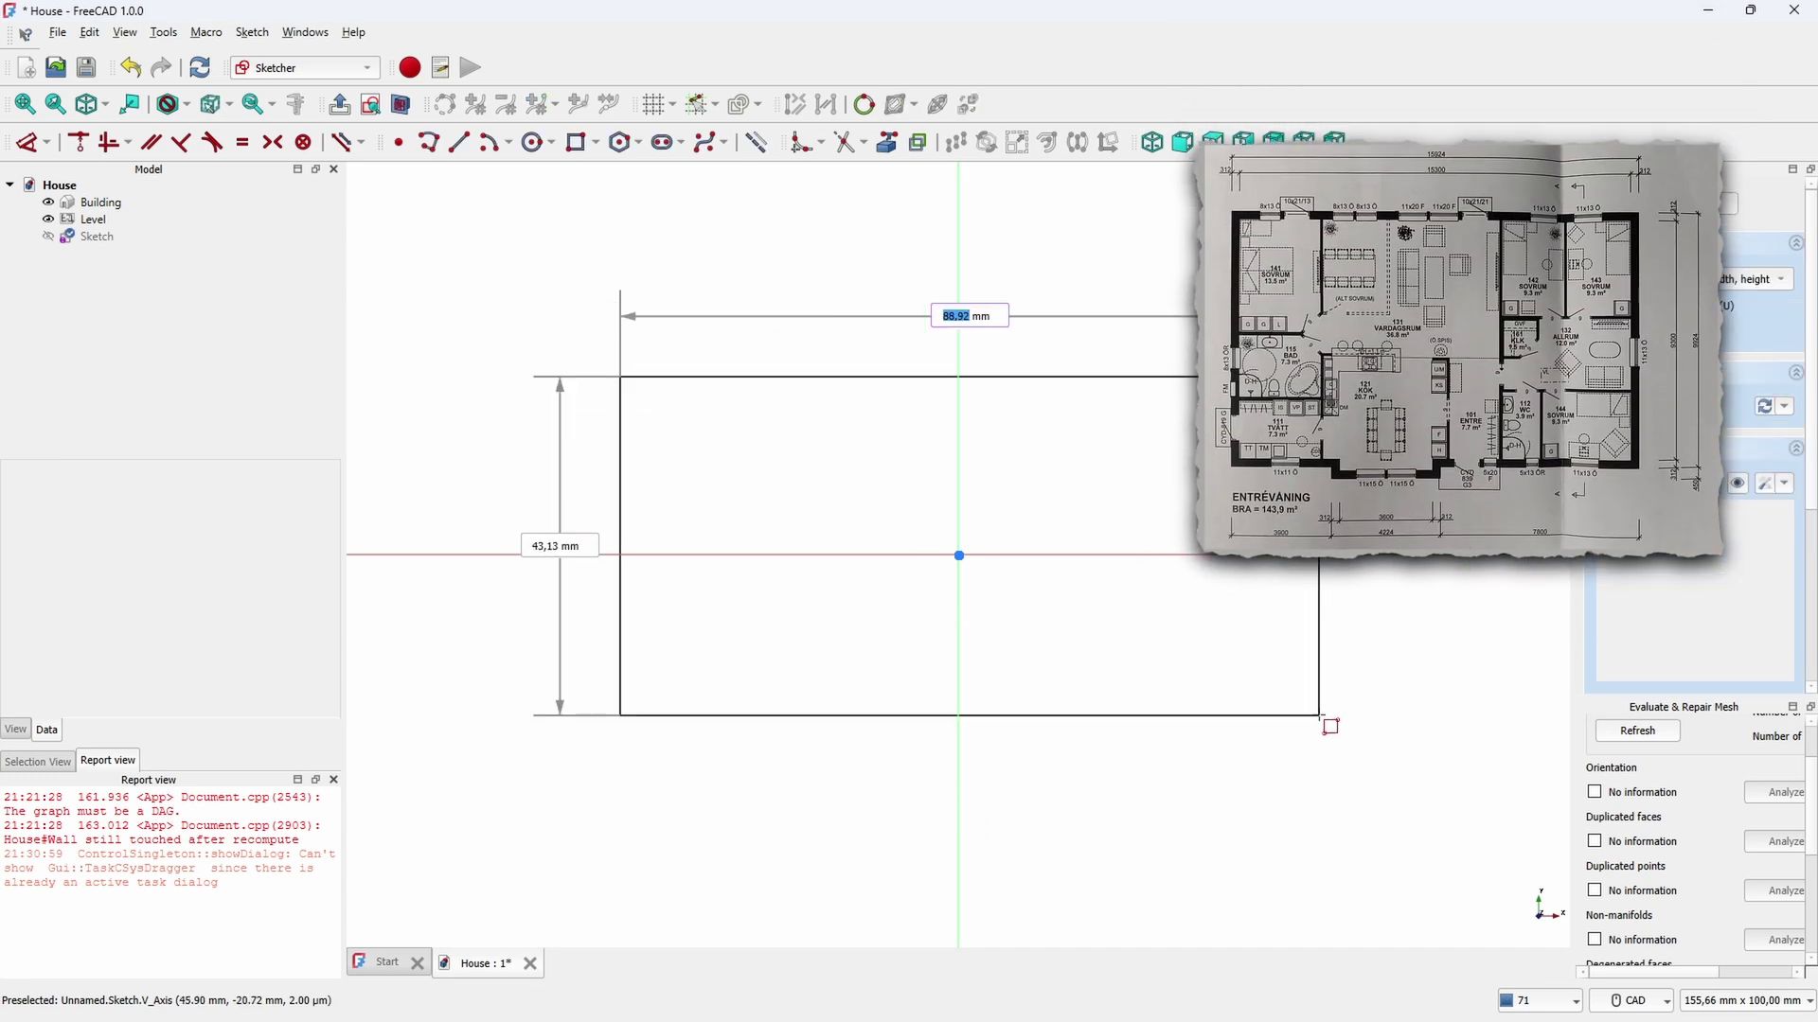
pyautogui.click(1304, 716)
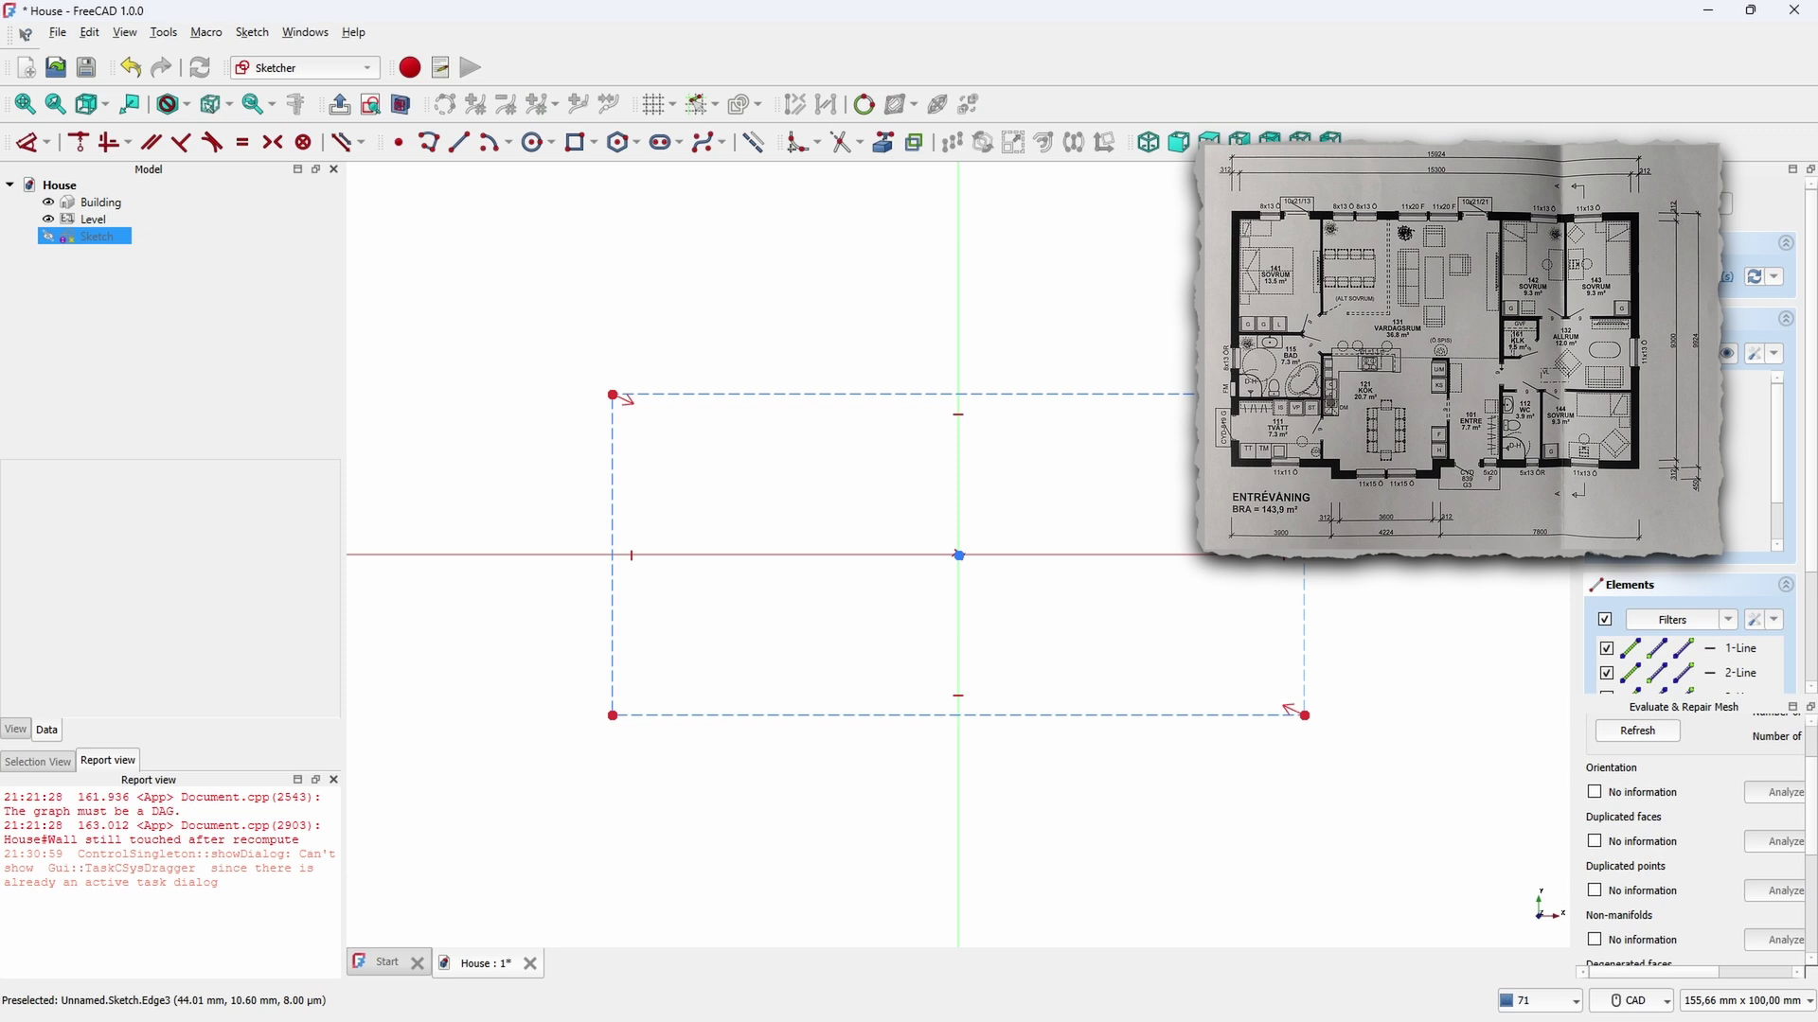
# Dimension the construction rectangle's upper edge with a width of 15924 mm
pyautogui.click(1001, 394)
pyautogui.click(1141, 296)
pyautogui.write('15924')
pyautogui.press('Return')
# Dimension the construction rectangle's vertical side with the formula 9924+450 mm
pyautogui.scroll(-12, 438, 424)
pyautogui.scroll(8, 685, 395)
pyautogui.click(684, 395)
pyautogui.click(917, 514)
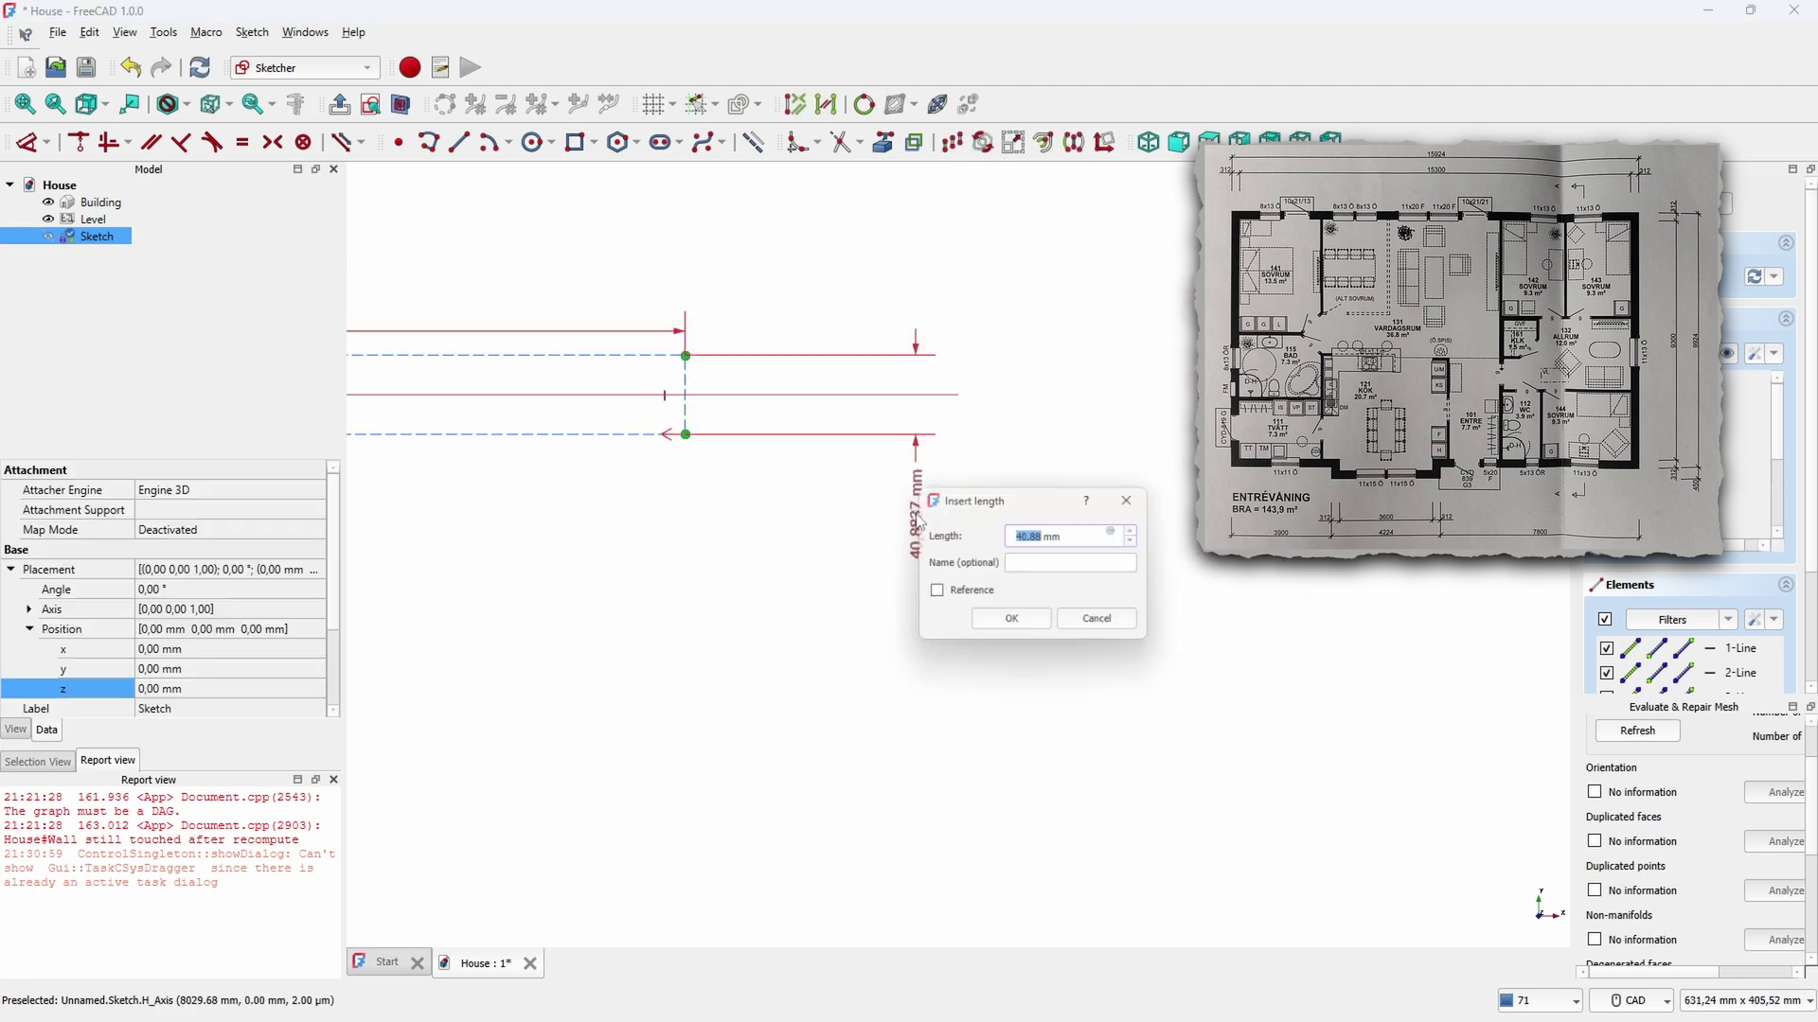
pyautogui.press('=')
pyautogui.write('9924+450')
pyautogui.press('Return')
pyautogui.press('Return')
# Trace a closed polyline house outline on the construction rectangle, stepping the lower side inward on both sides of a bay that reaches the rectangle's lower edge
pyautogui.scroll(-20, 734, 520)
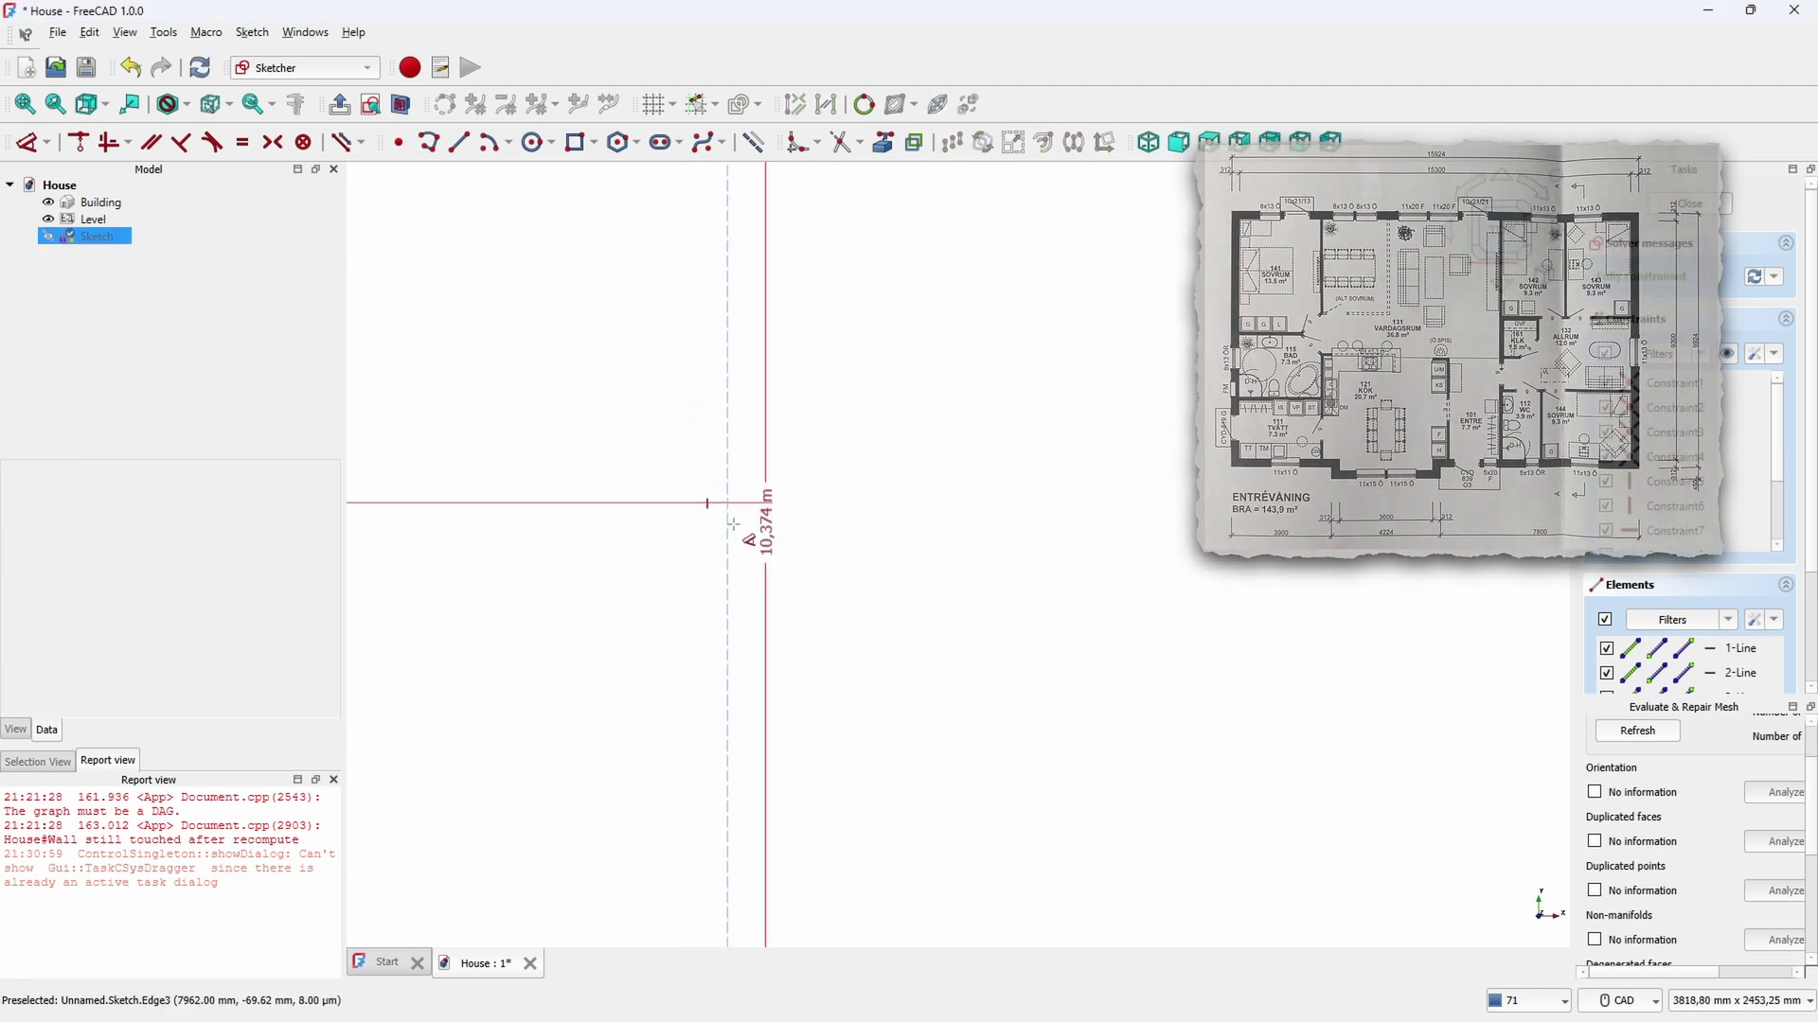
pyautogui.scroll(4, 852, 507)
pyautogui.moveTo(702, 517); pyautogui.dragTo(936, 482, button='middle')
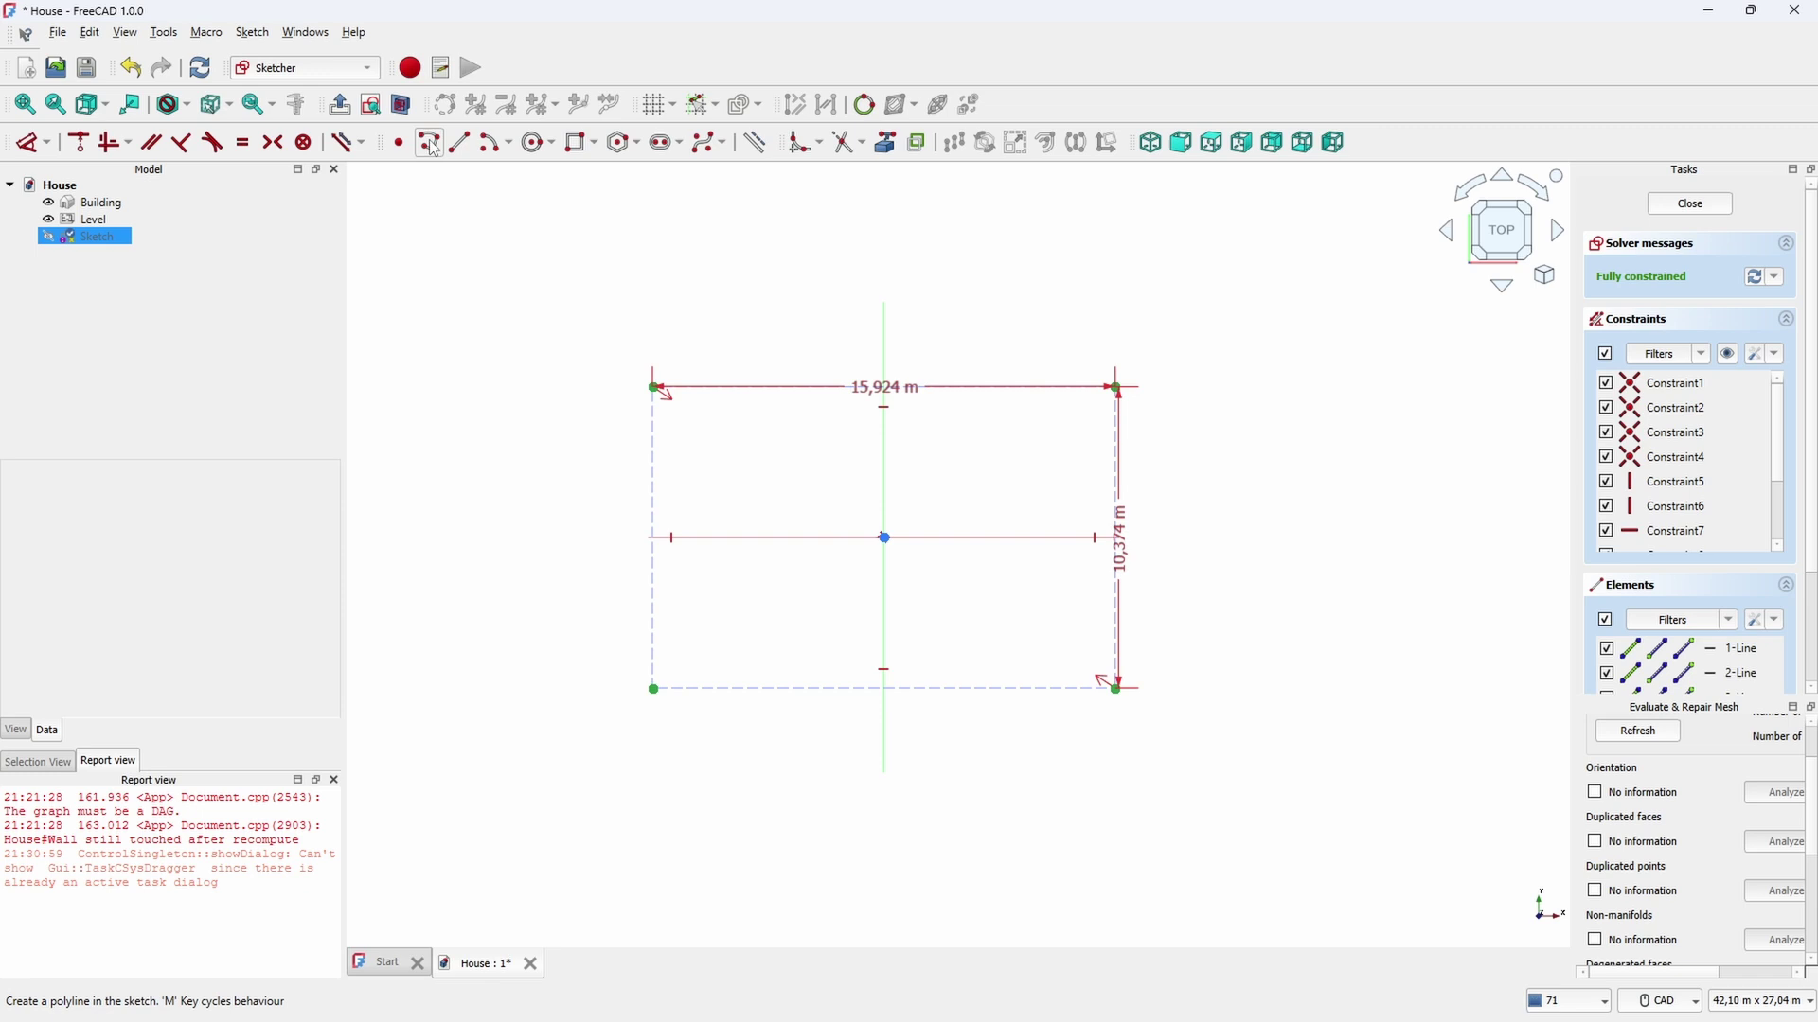
pyautogui.click(429, 142)
pyautogui.click(652, 388)
pyautogui.click(1116, 387)
pyautogui.click(1117, 656)
pyautogui.click(850, 656)
pyautogui.click(850, 689)
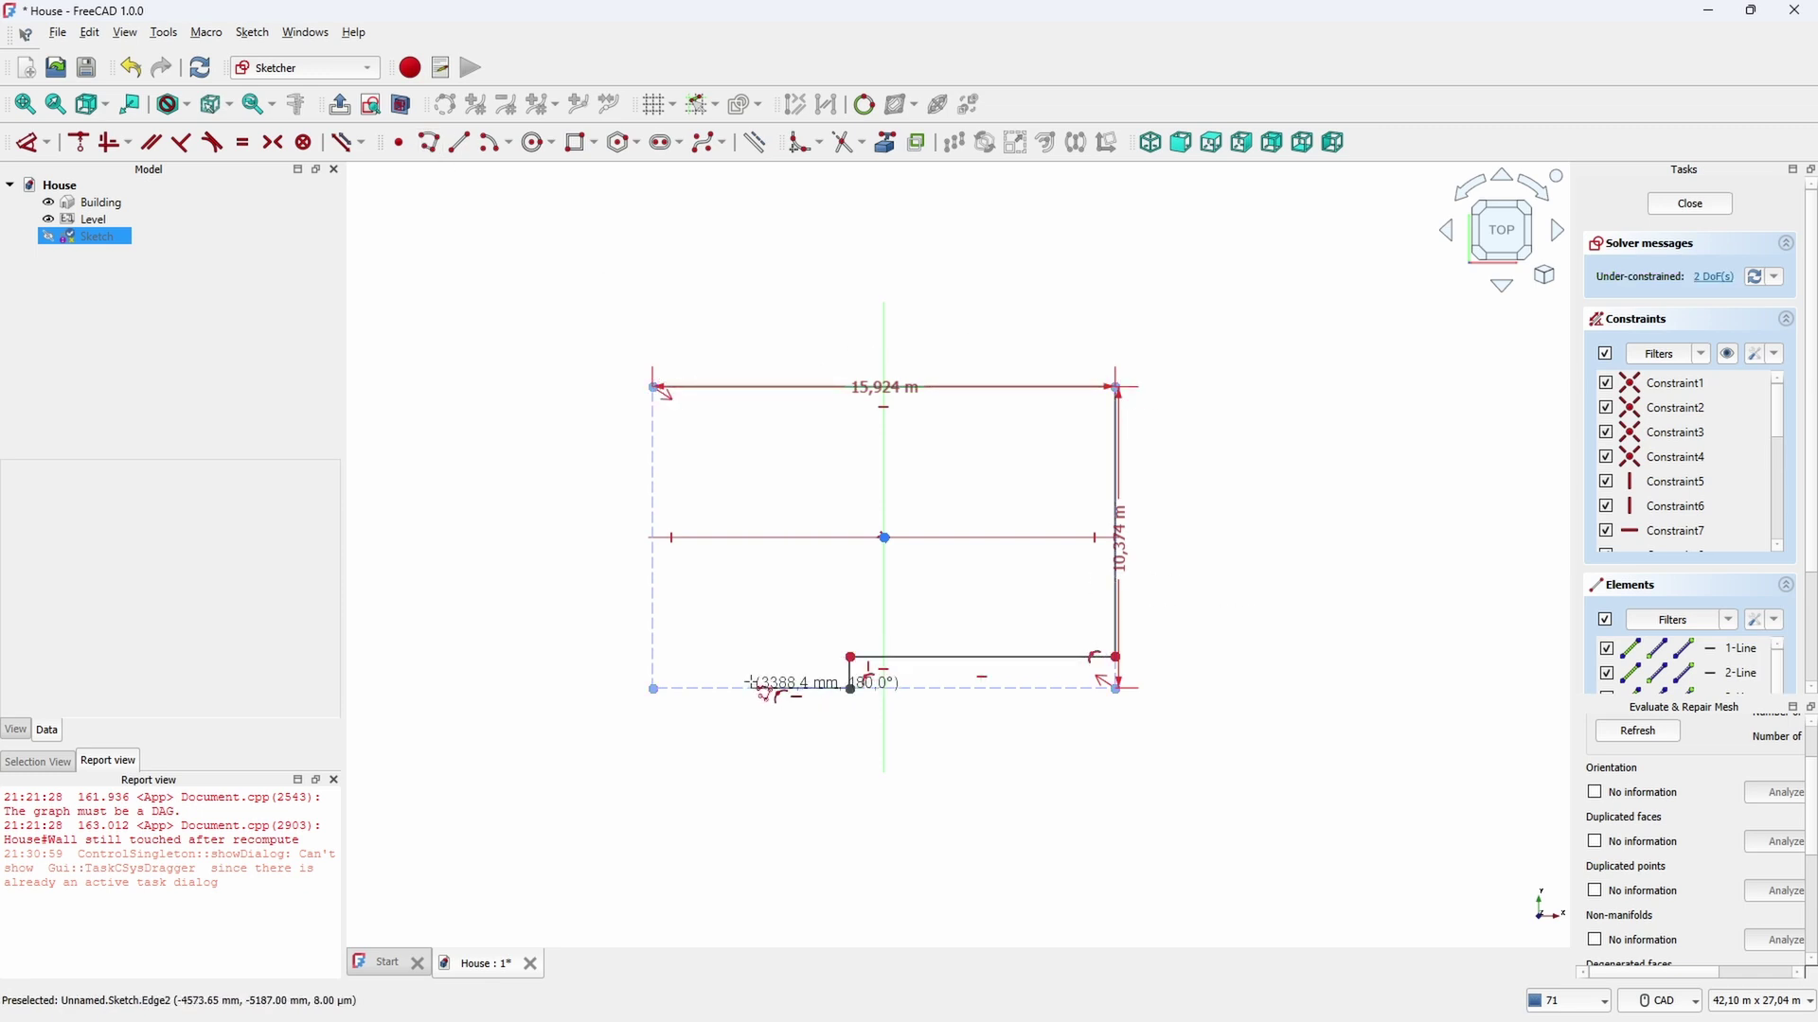
pyautogui.click(752, 689)
pyautogui.click(751, 656)
pyautogui.click(653, 656)
pyautogui.click(653, 387)
pyautogui.rightClick(750, 603)
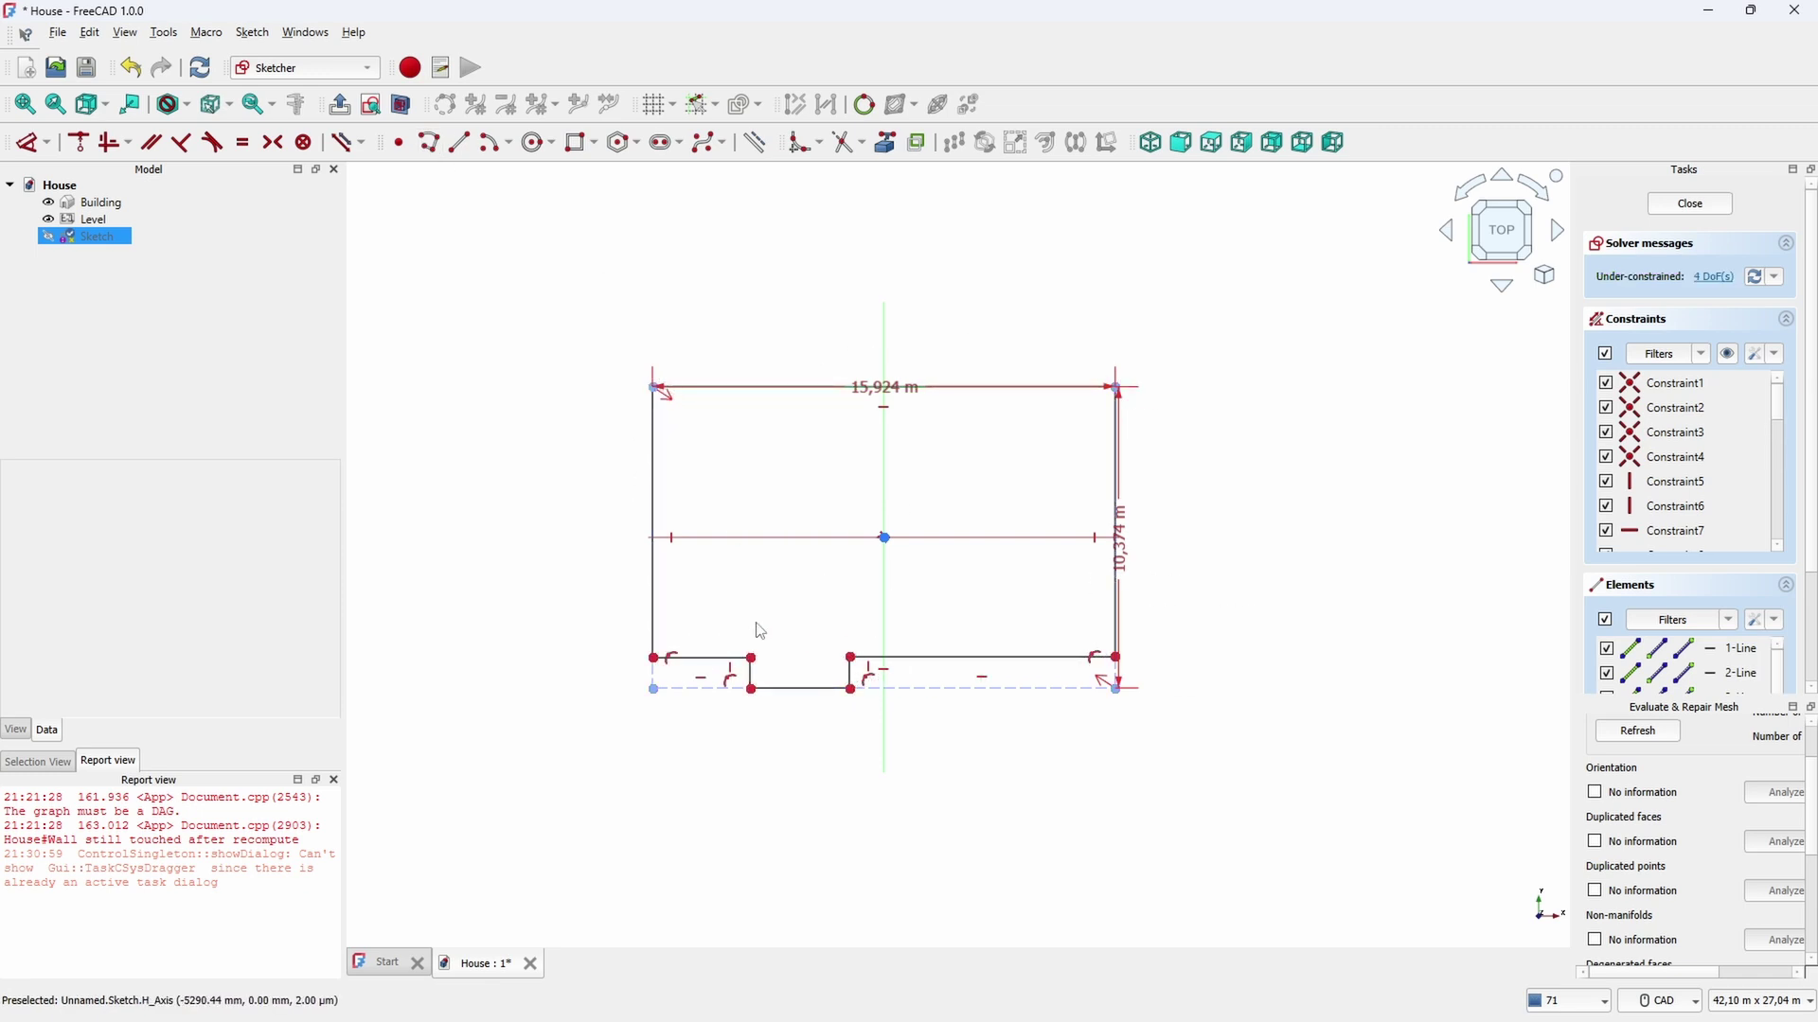
# Align the bay's two inner corner points with a horizontal constraint
pyautogui.click(751, 658)
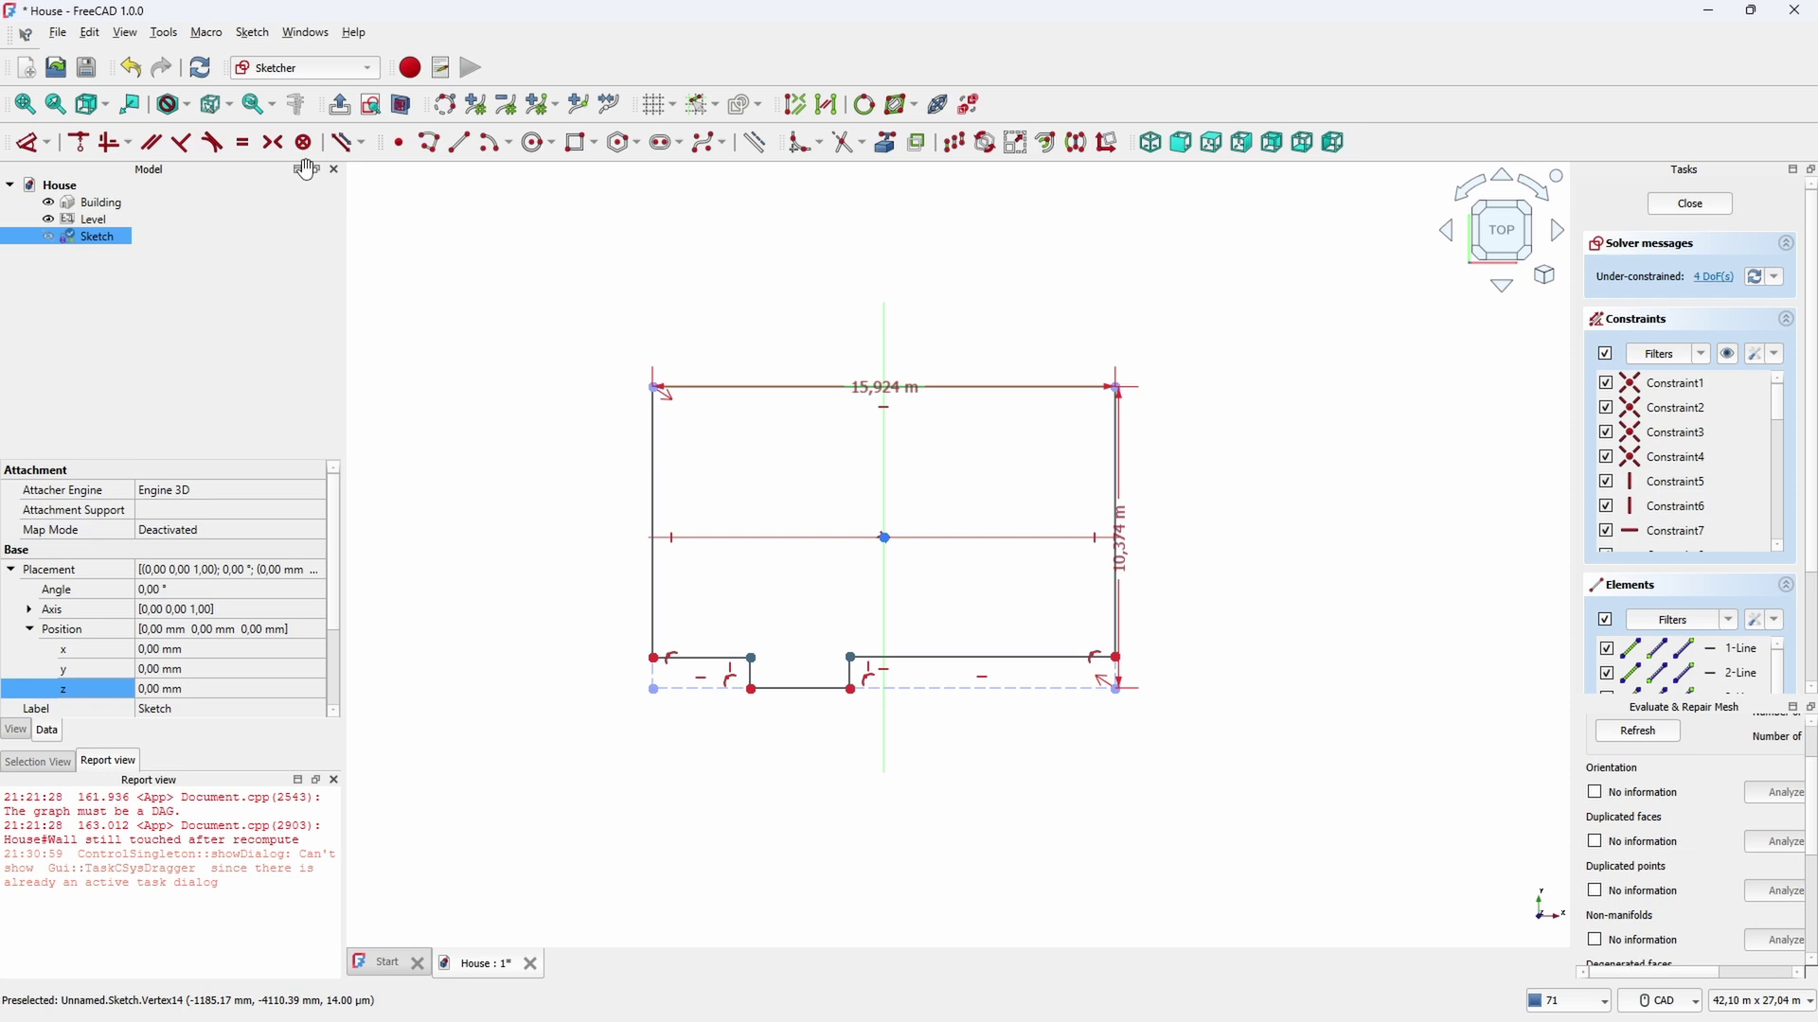
pyautogui.click(131, 145)
pyautogui.click(127, 193)
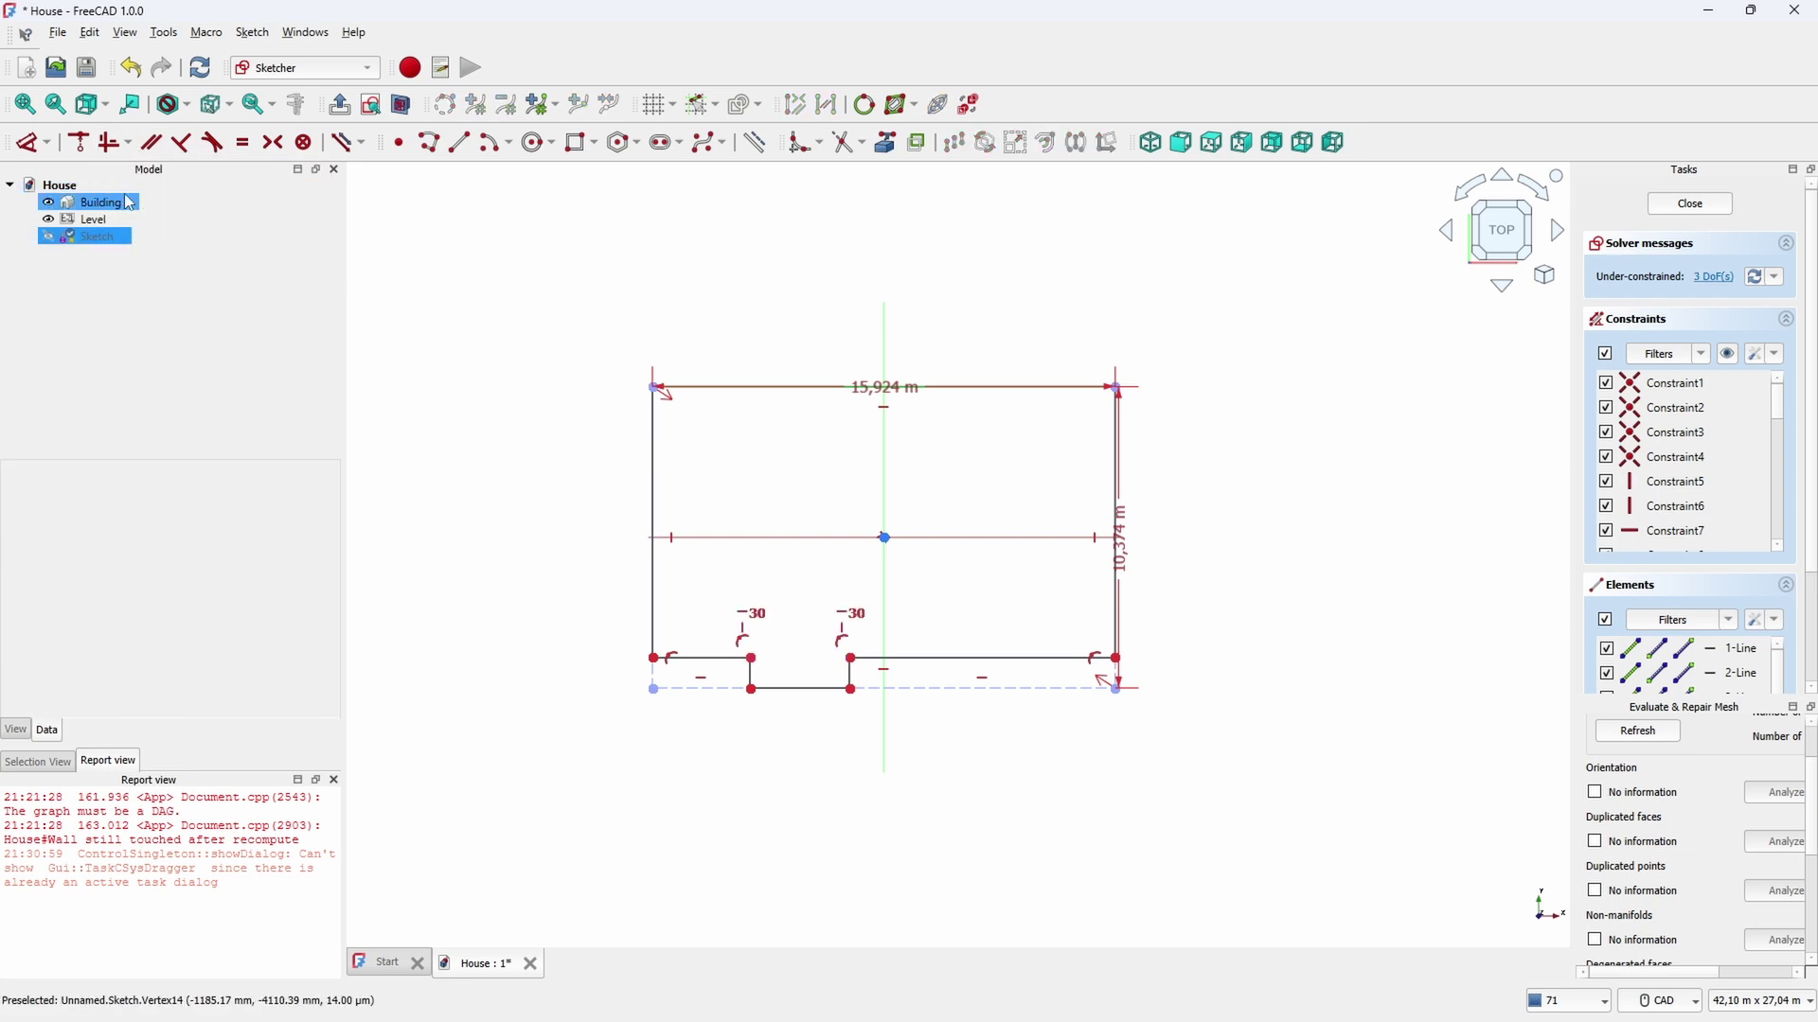
# Set the bay's projection depth to 450 mm with a dimension
pyautogui.scroll(2, 743, 777)
pyautogui.click(753, 627)
pyautogui.press('d')
pyautogui.click(474, 728)
pyautogui.write('450')
pyautogui.press('Return')
# Dimension the lower wall line left of the bay as 3900 mm and the bay's width as 4224 mm
pyautogui.click(683, 625)
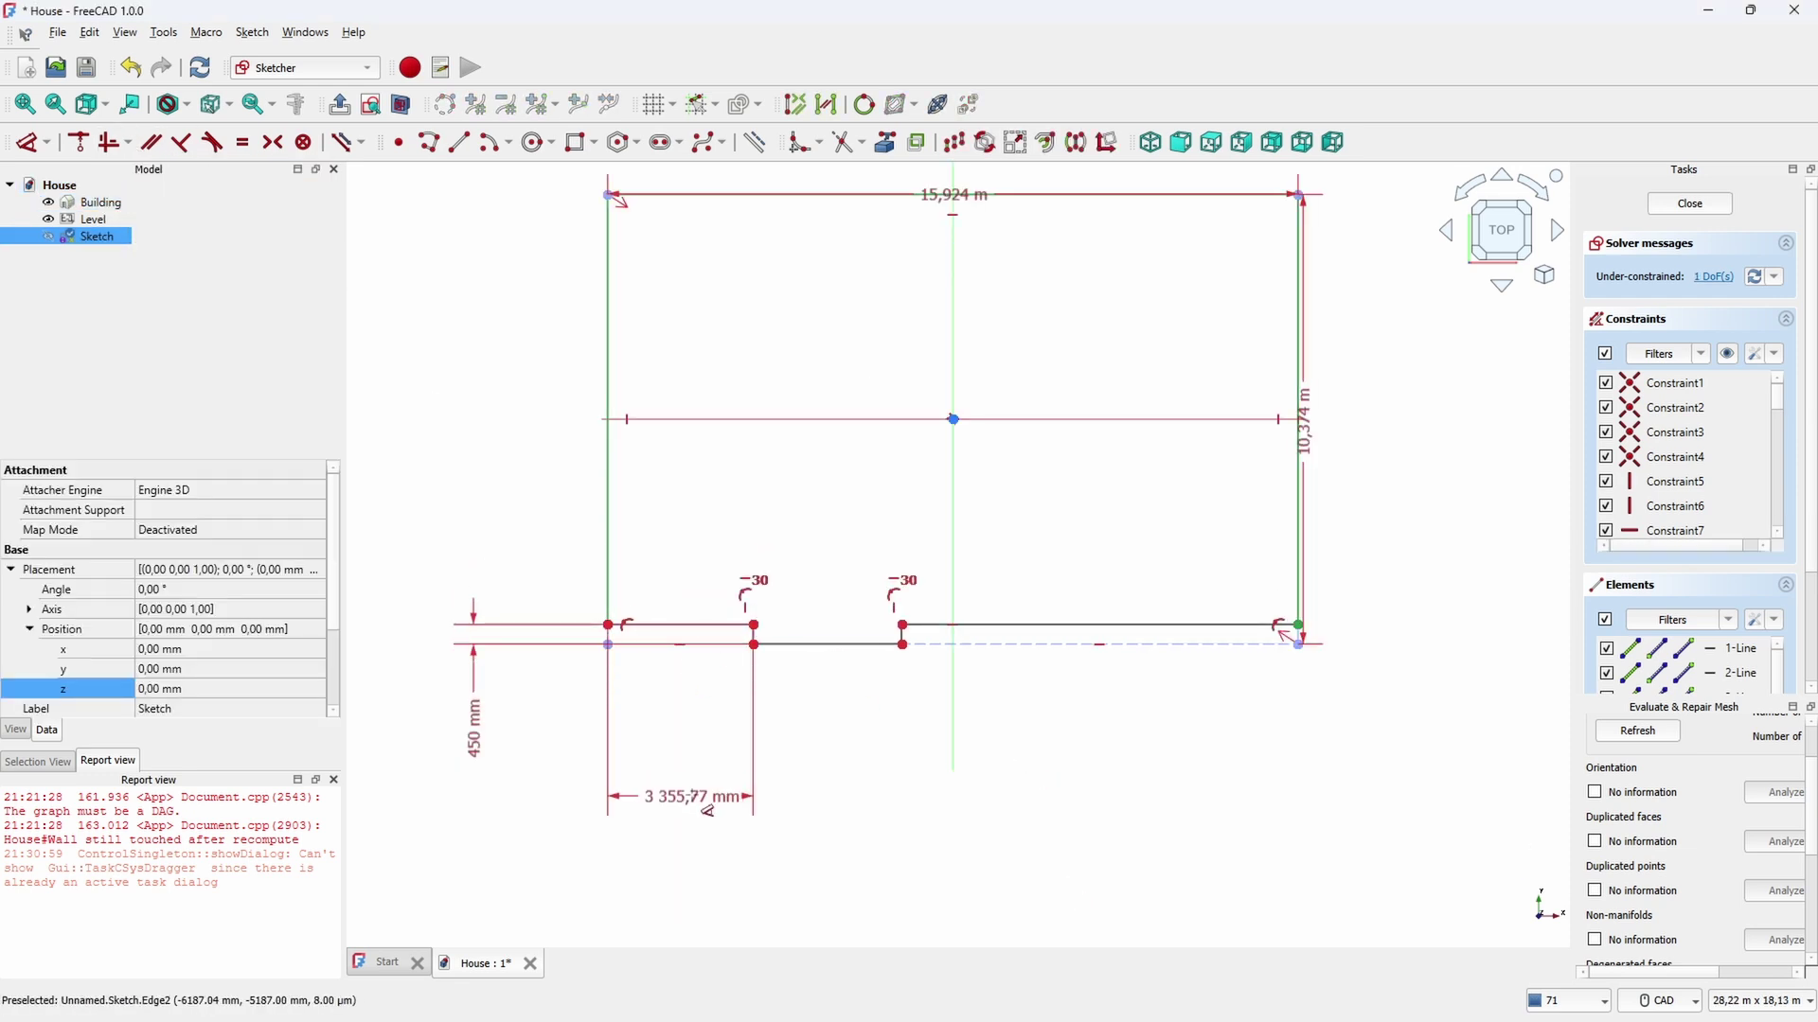
pyautogui.click(703, 796)
pyautogui.write('3900')
pyautogui.press('Return')
pyautogui.click(842, 644)
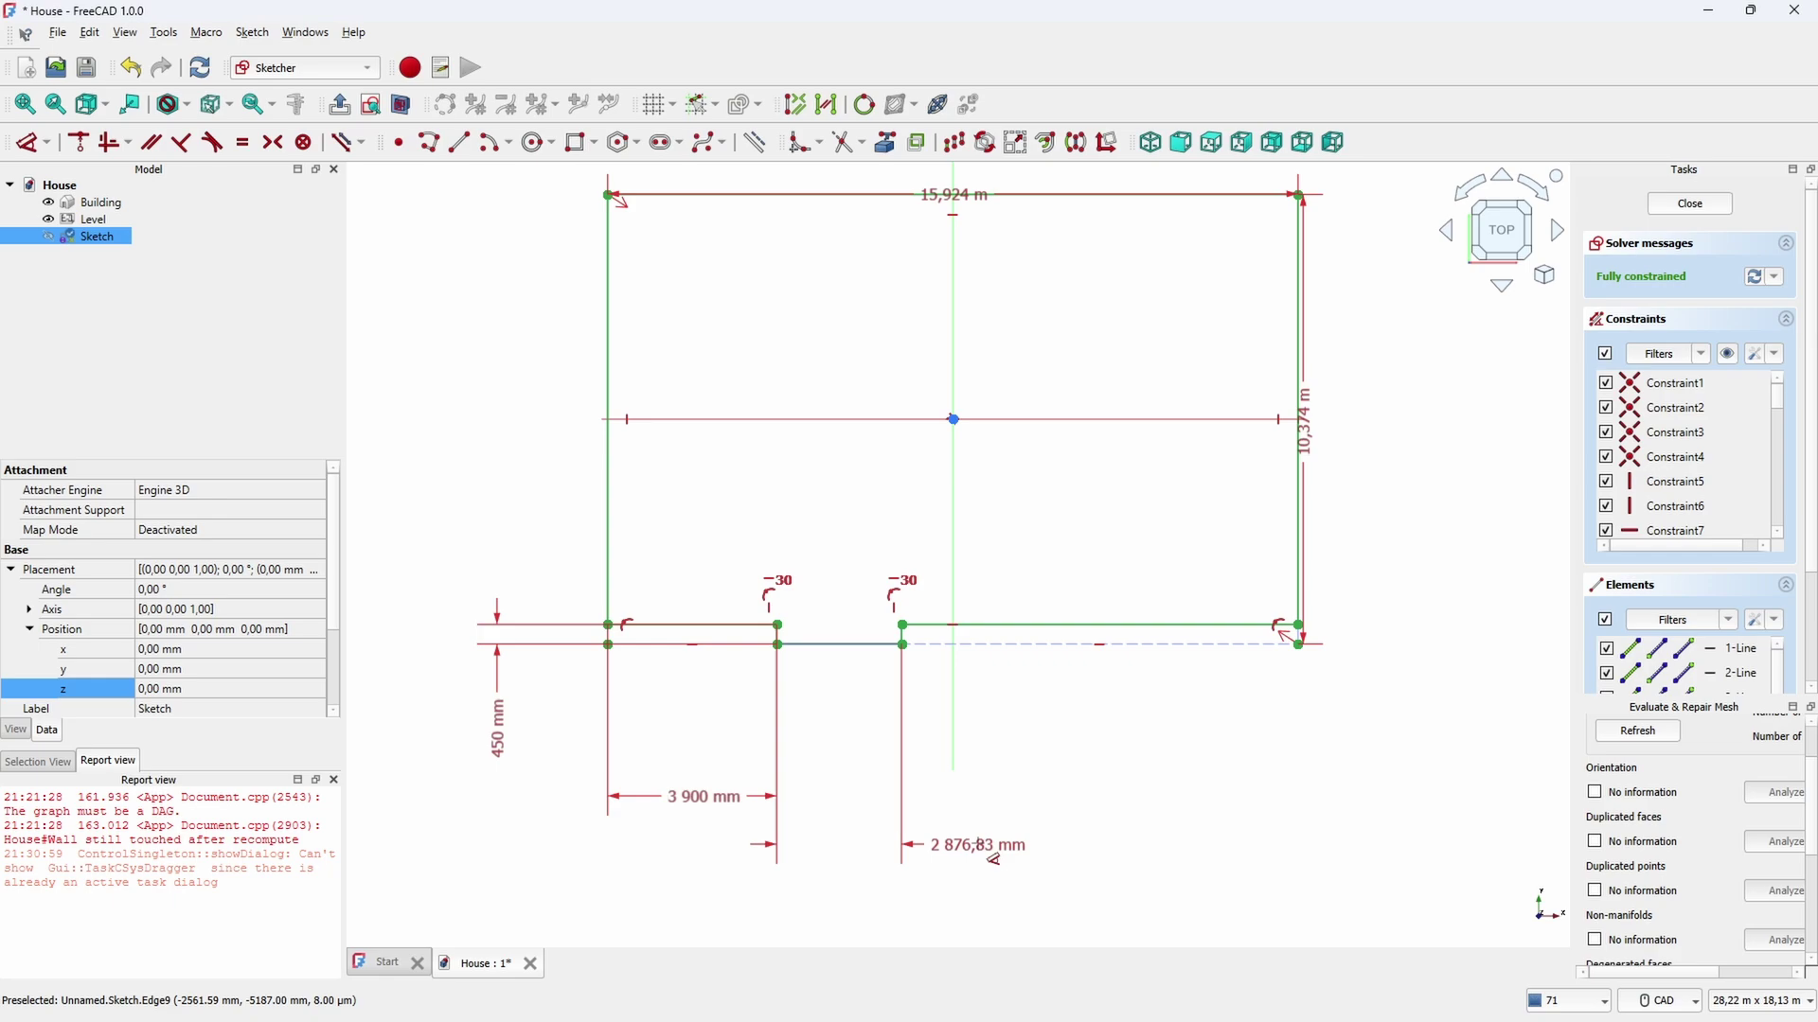
pyautogui.click(976, 843)
pyautogui.write('4224')
pyautogui.press('Return')
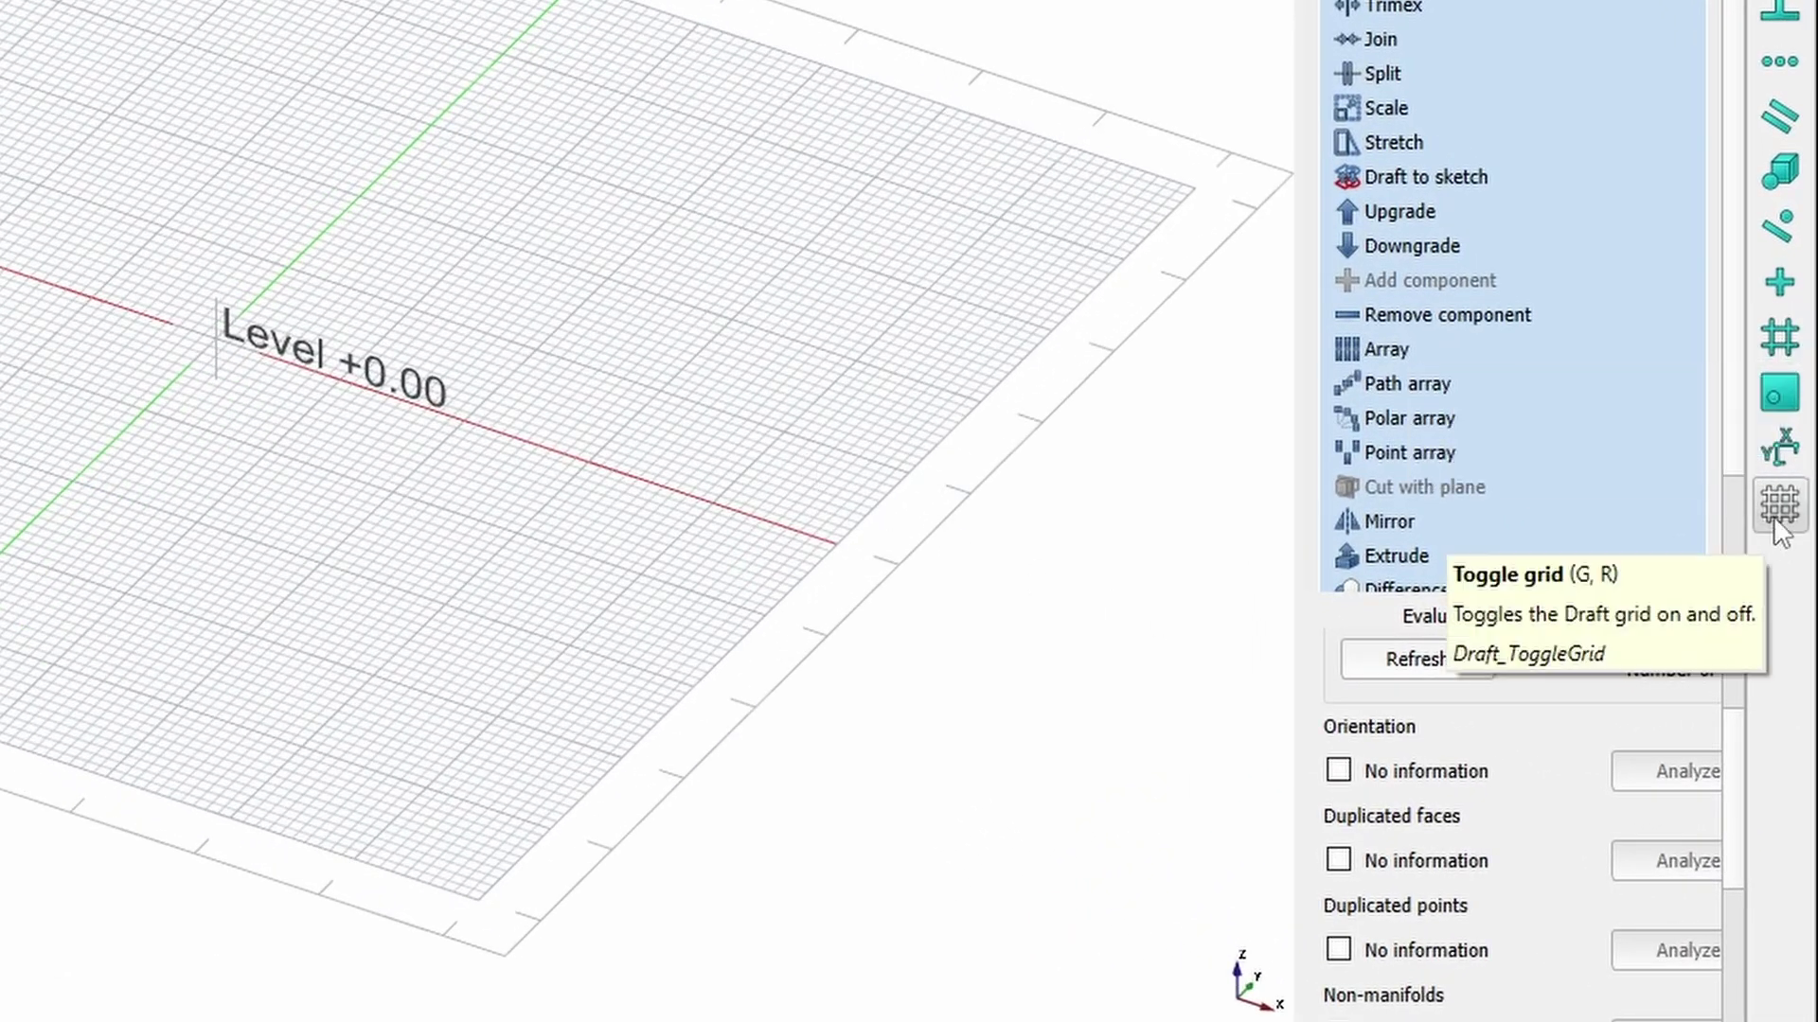
# Turn off the Draft grid and create a slab from the house outline sketch
pyautogui.click(1780, 511)
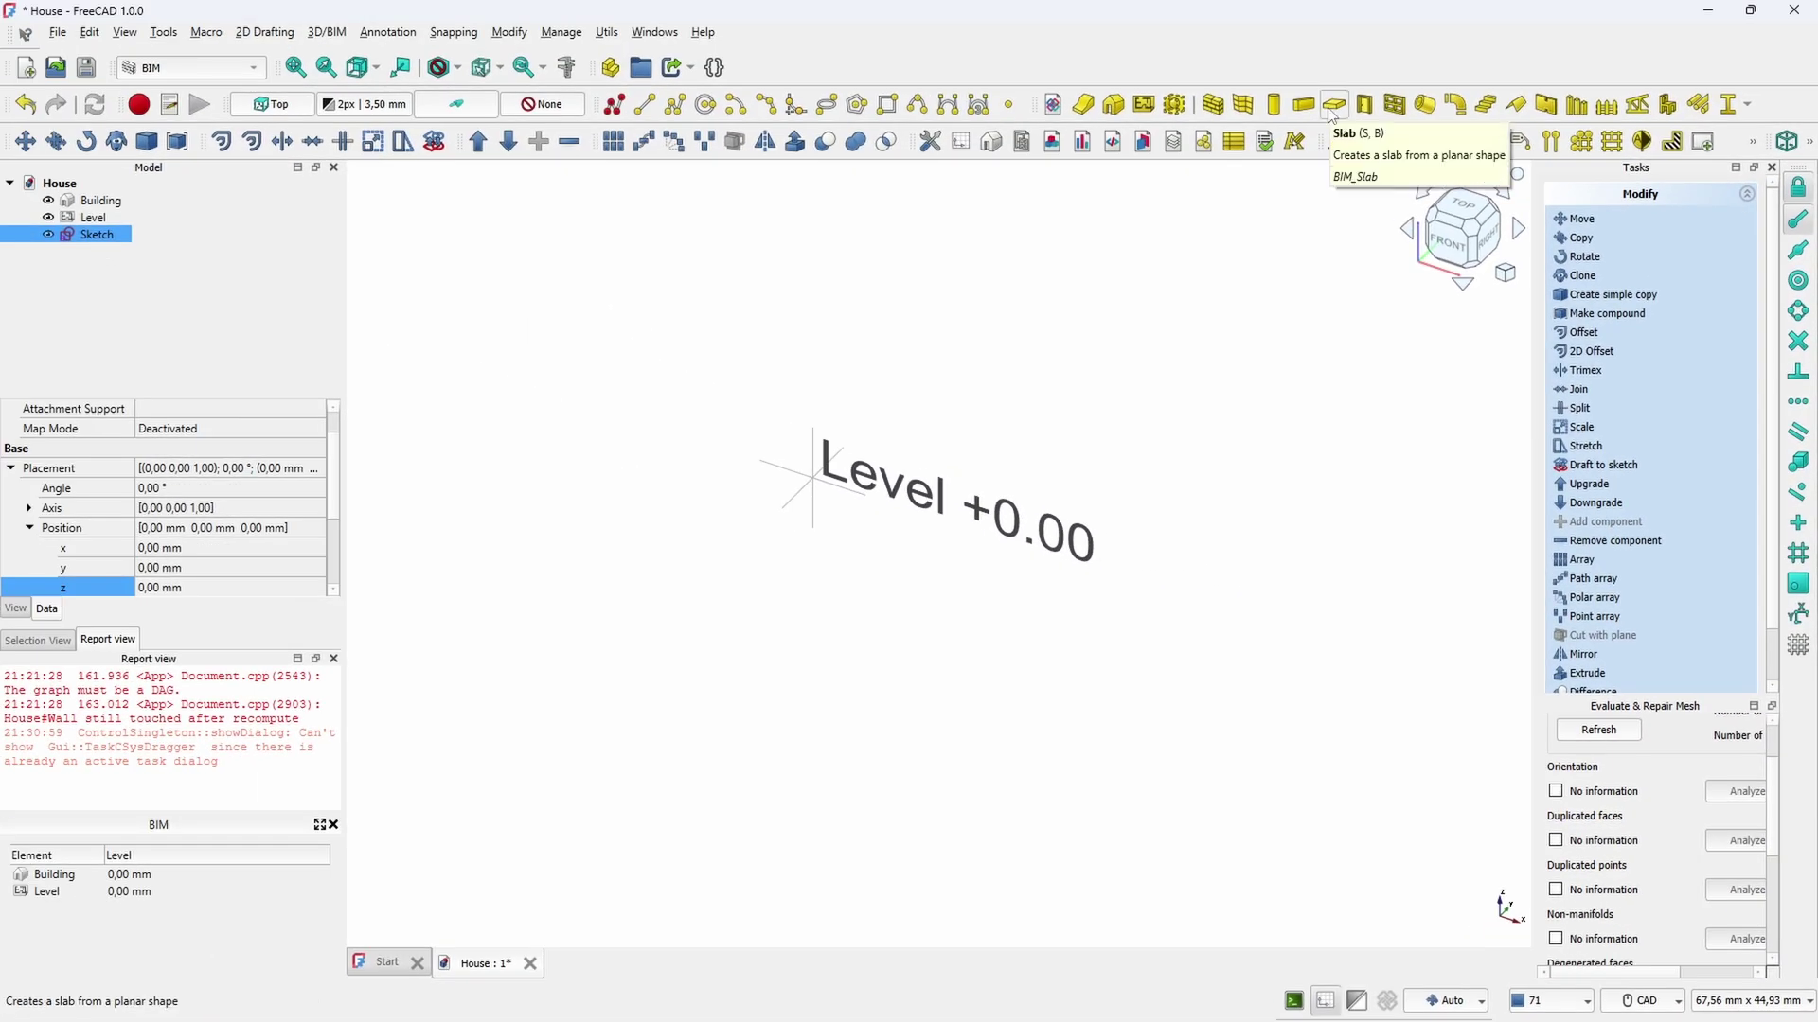
pyautogui.click(1333, 106)
pyautogui.scroll(-2, 1095, 525)
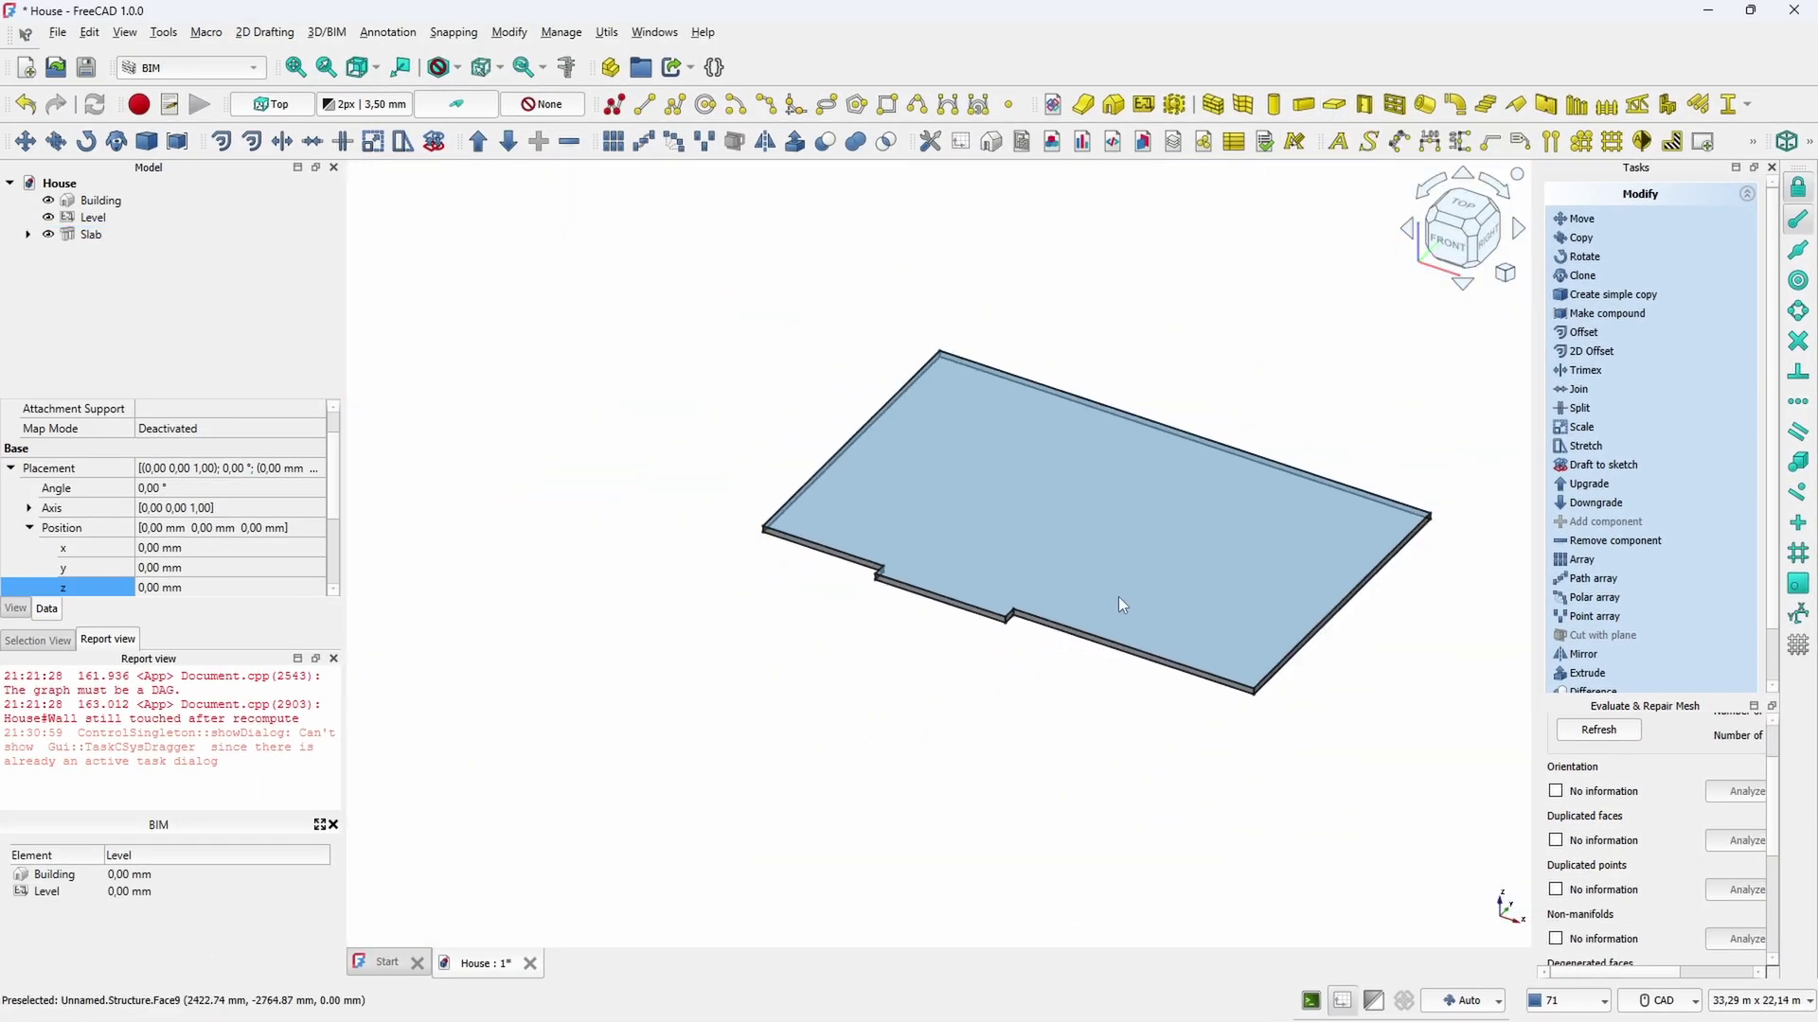
# Set the slab's height to 400 mm
pyautogui.moveTo(1117, 597); pyautogui.dragTo(923, 648, button='middle')
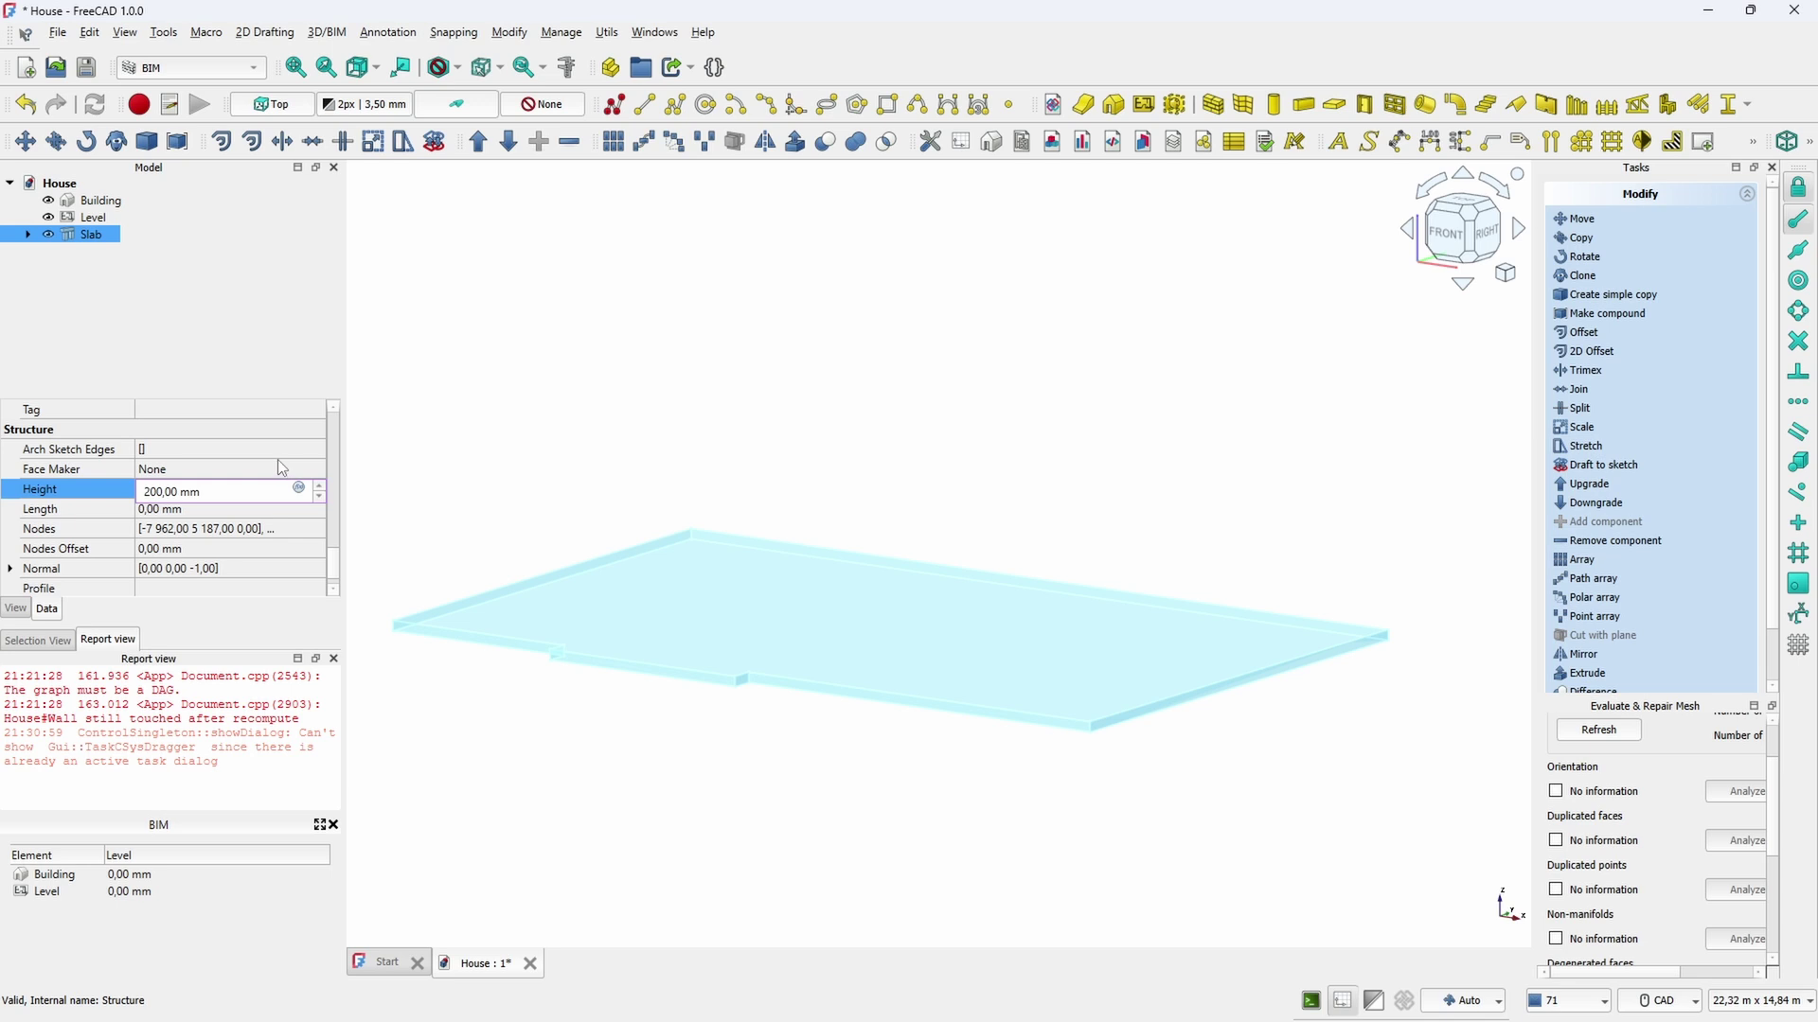
pyautogui.press('BackSpace')
pyautogui.write('4')
pyautogui.press('Return')
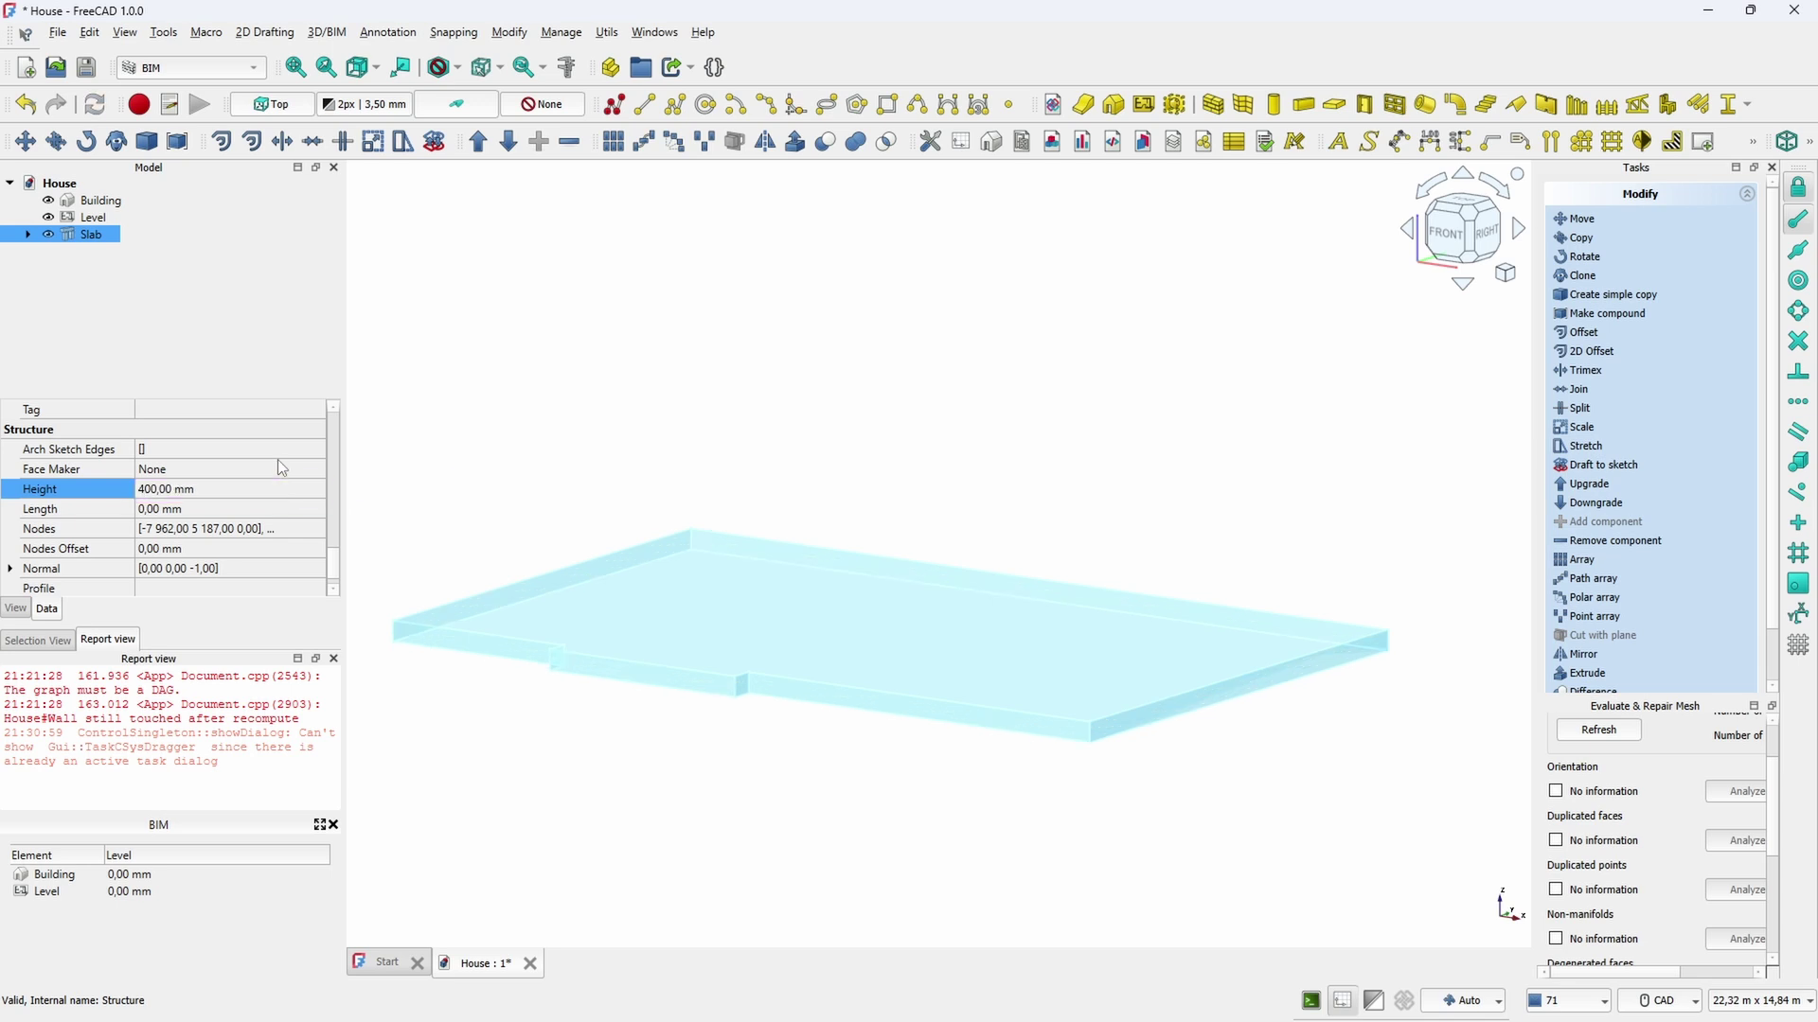
pyautogui.click(641, 424)
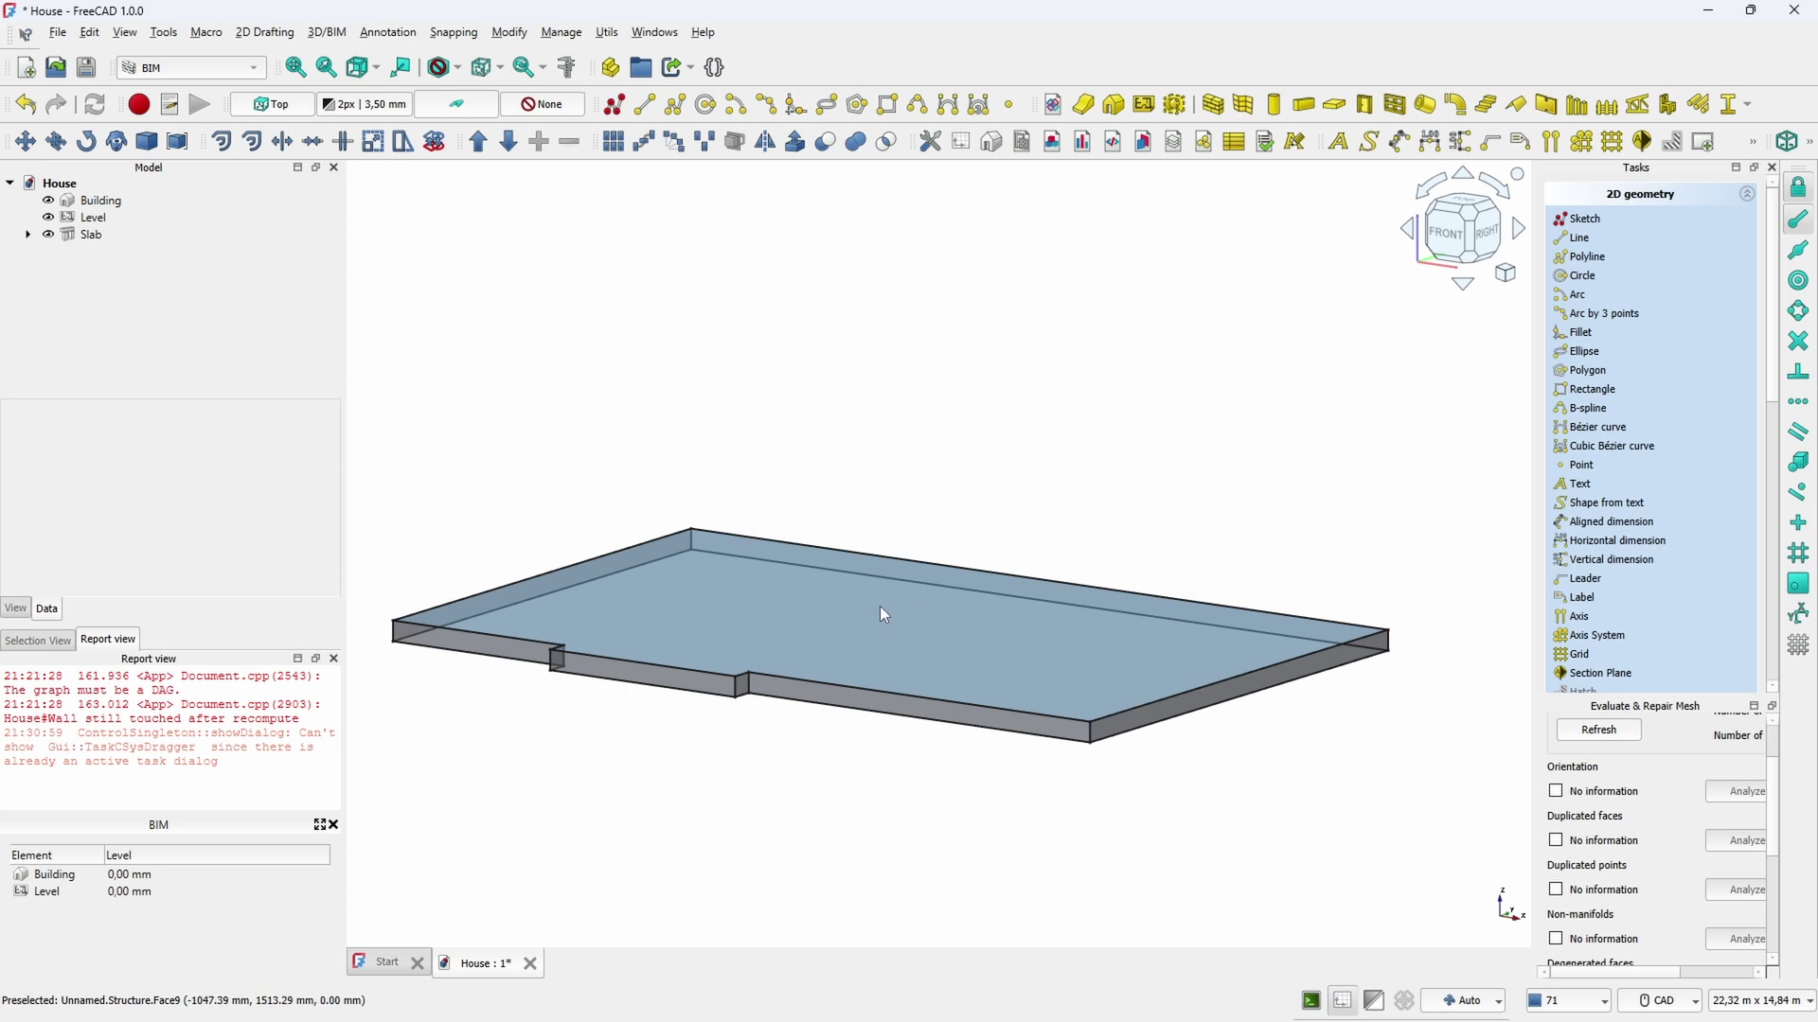
# Nest the level inside the building and the slab inside the level in the model tree
pyautogui.click(87, 217)
pyautogui.press('capslock')
pyautogui.keyDown('shift'); pyautogui.click(80, 234); pyautogui.keyUp('shift')
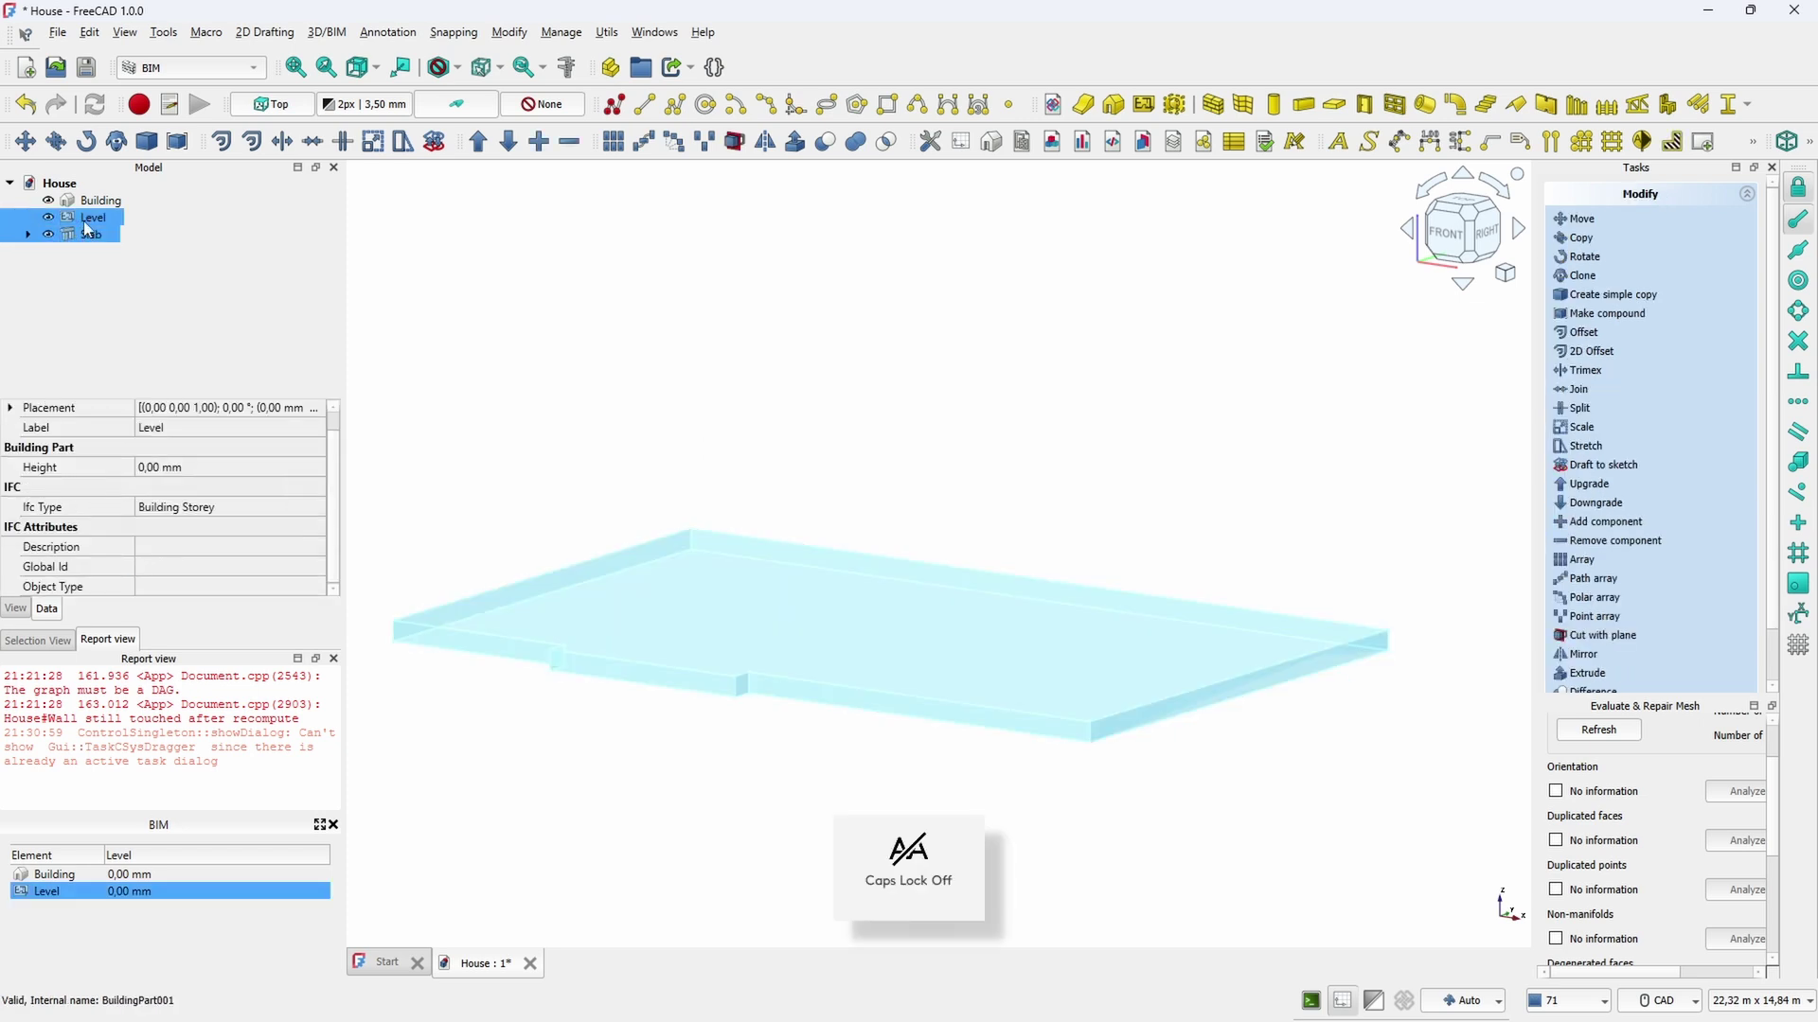
pyautogui.moveTo(85, 241); pyautogui.dragTo(82, 202)
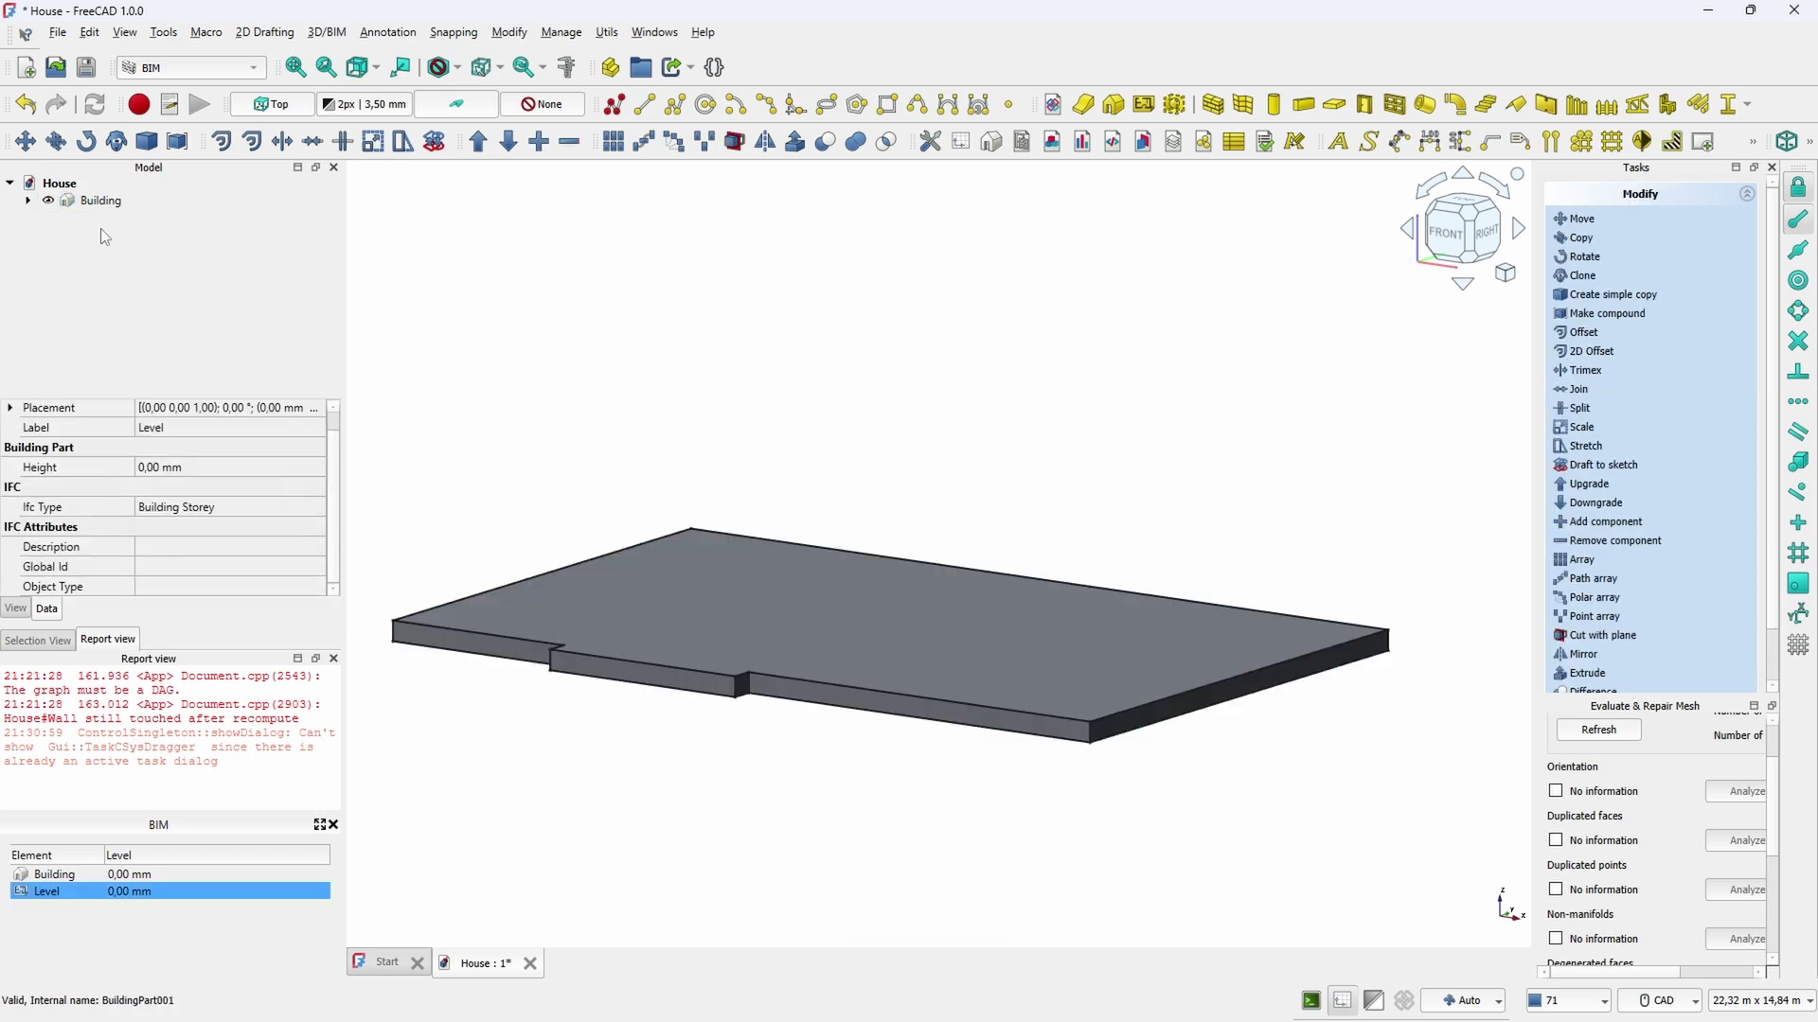
pyautogui.click(28, 201)
pyautogui.click(48, 235)
pyautogui.moveTo(87, 238); pyautogui.dragTo(104, 217)
pyautogui.click(47, 217)
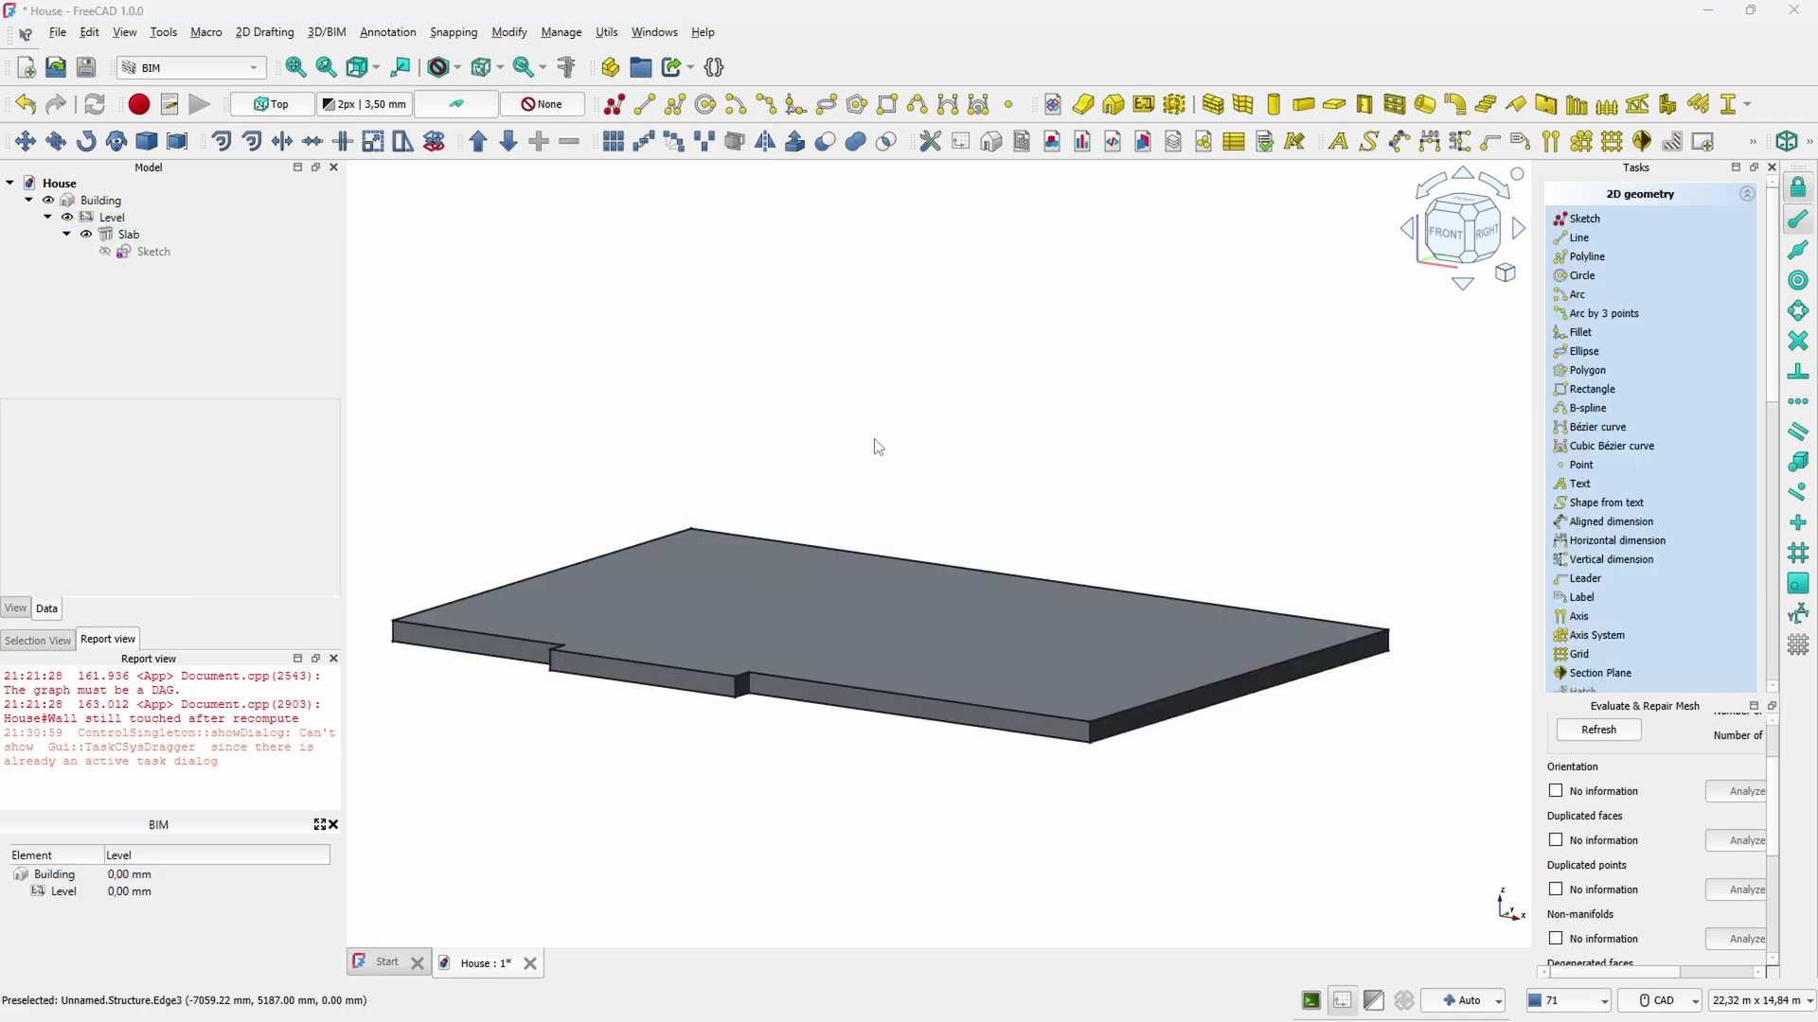
# Start a new sketch on the slab and bring in its outer edges, including the bay, as external geometry
pyautogui.click(779, 592)
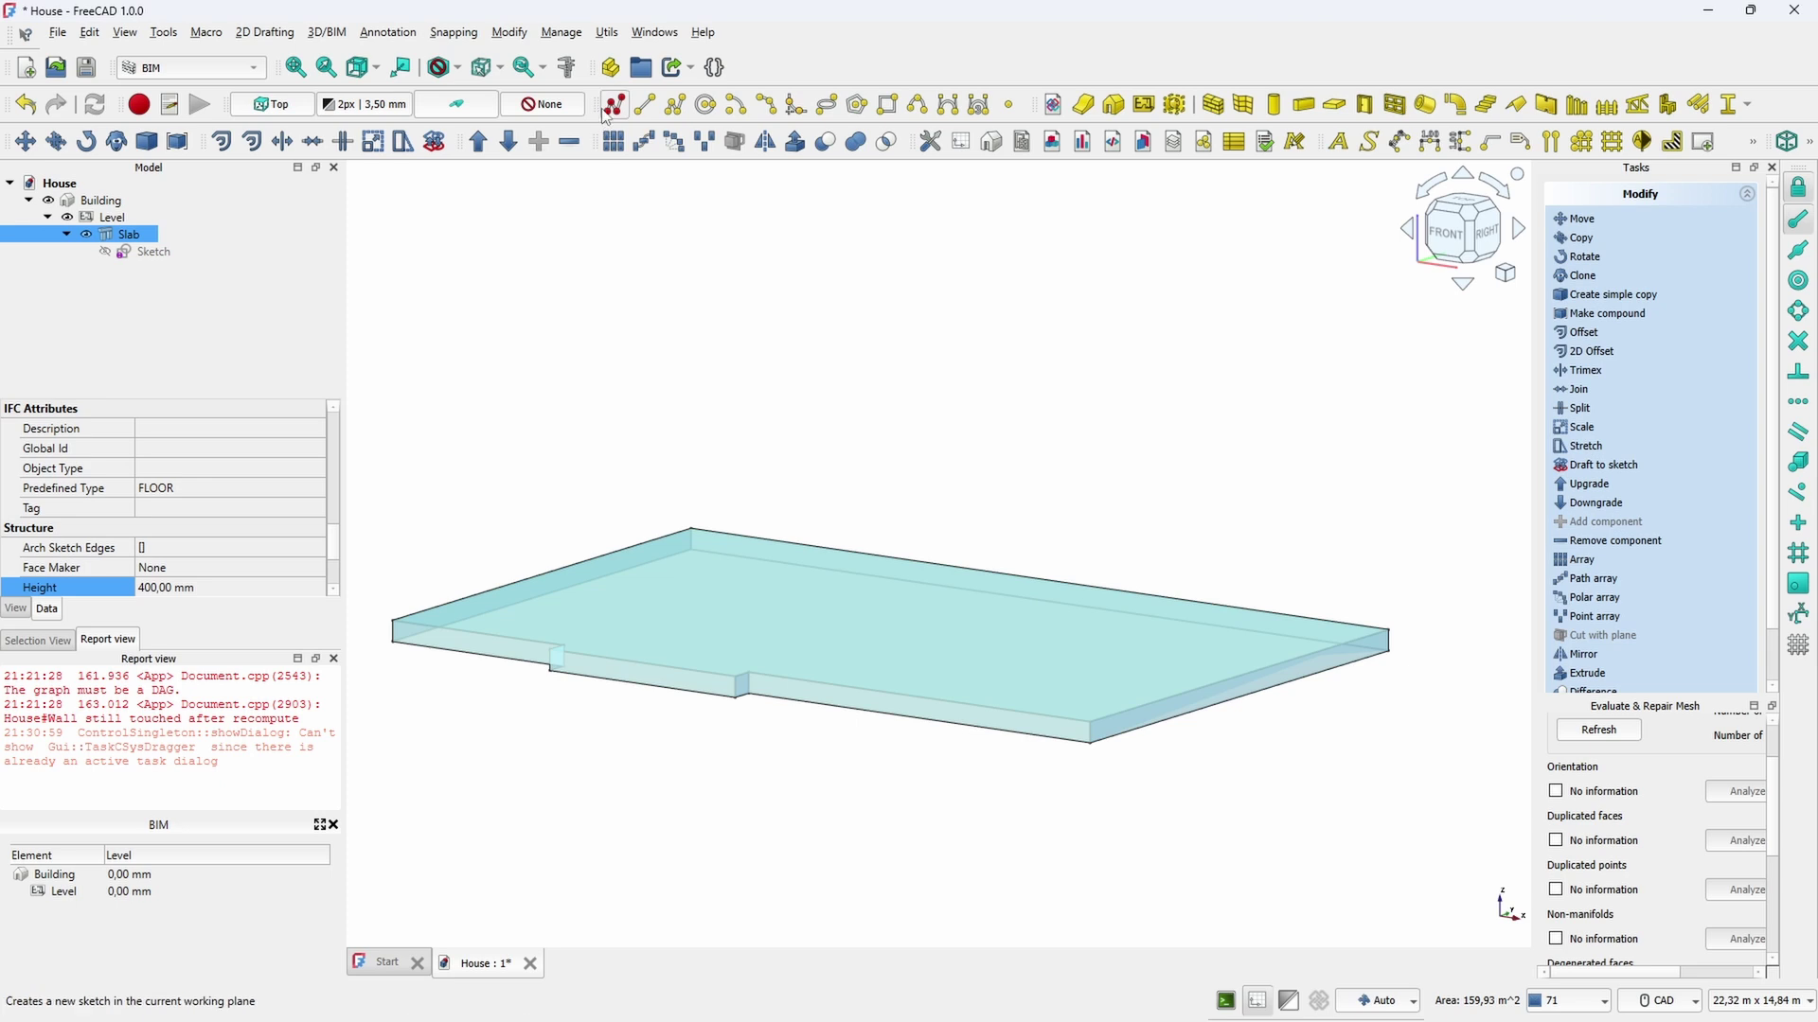
pyautogui.click(609, 110)
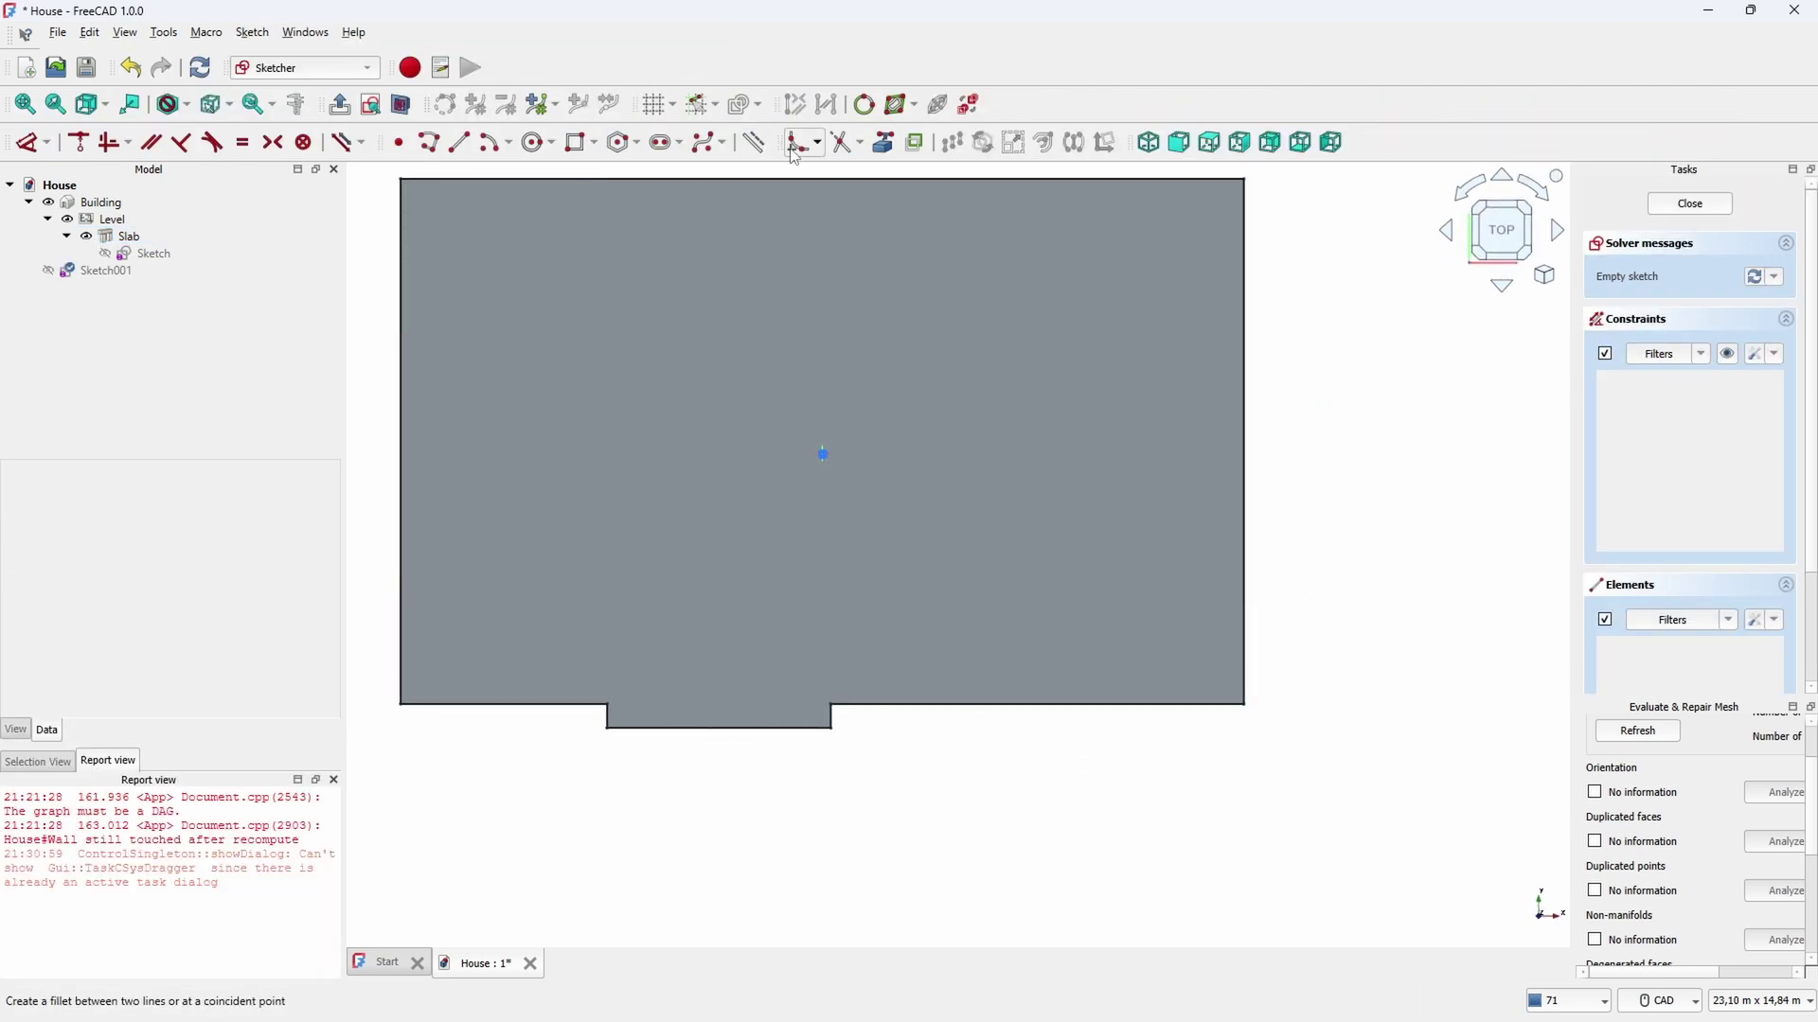
pyautogui.click(879, 152)
pyautogui.click(864, 180)
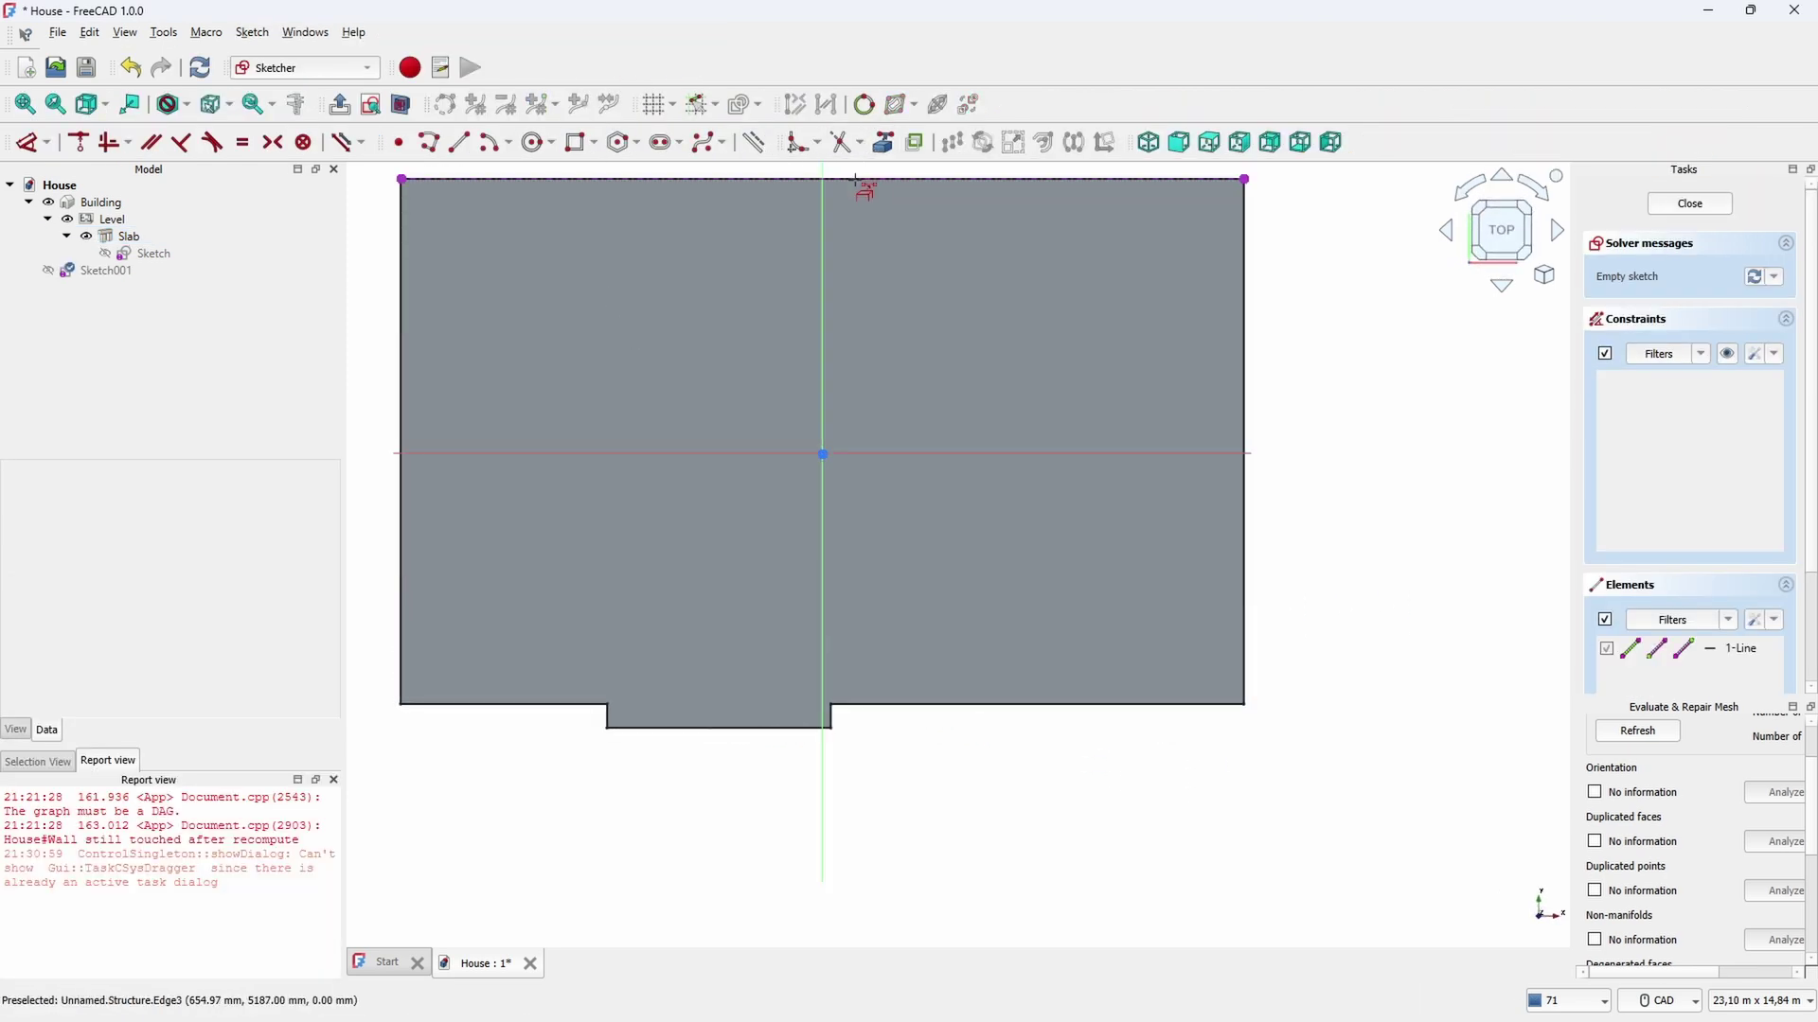
pyautogui.click(402, 356)
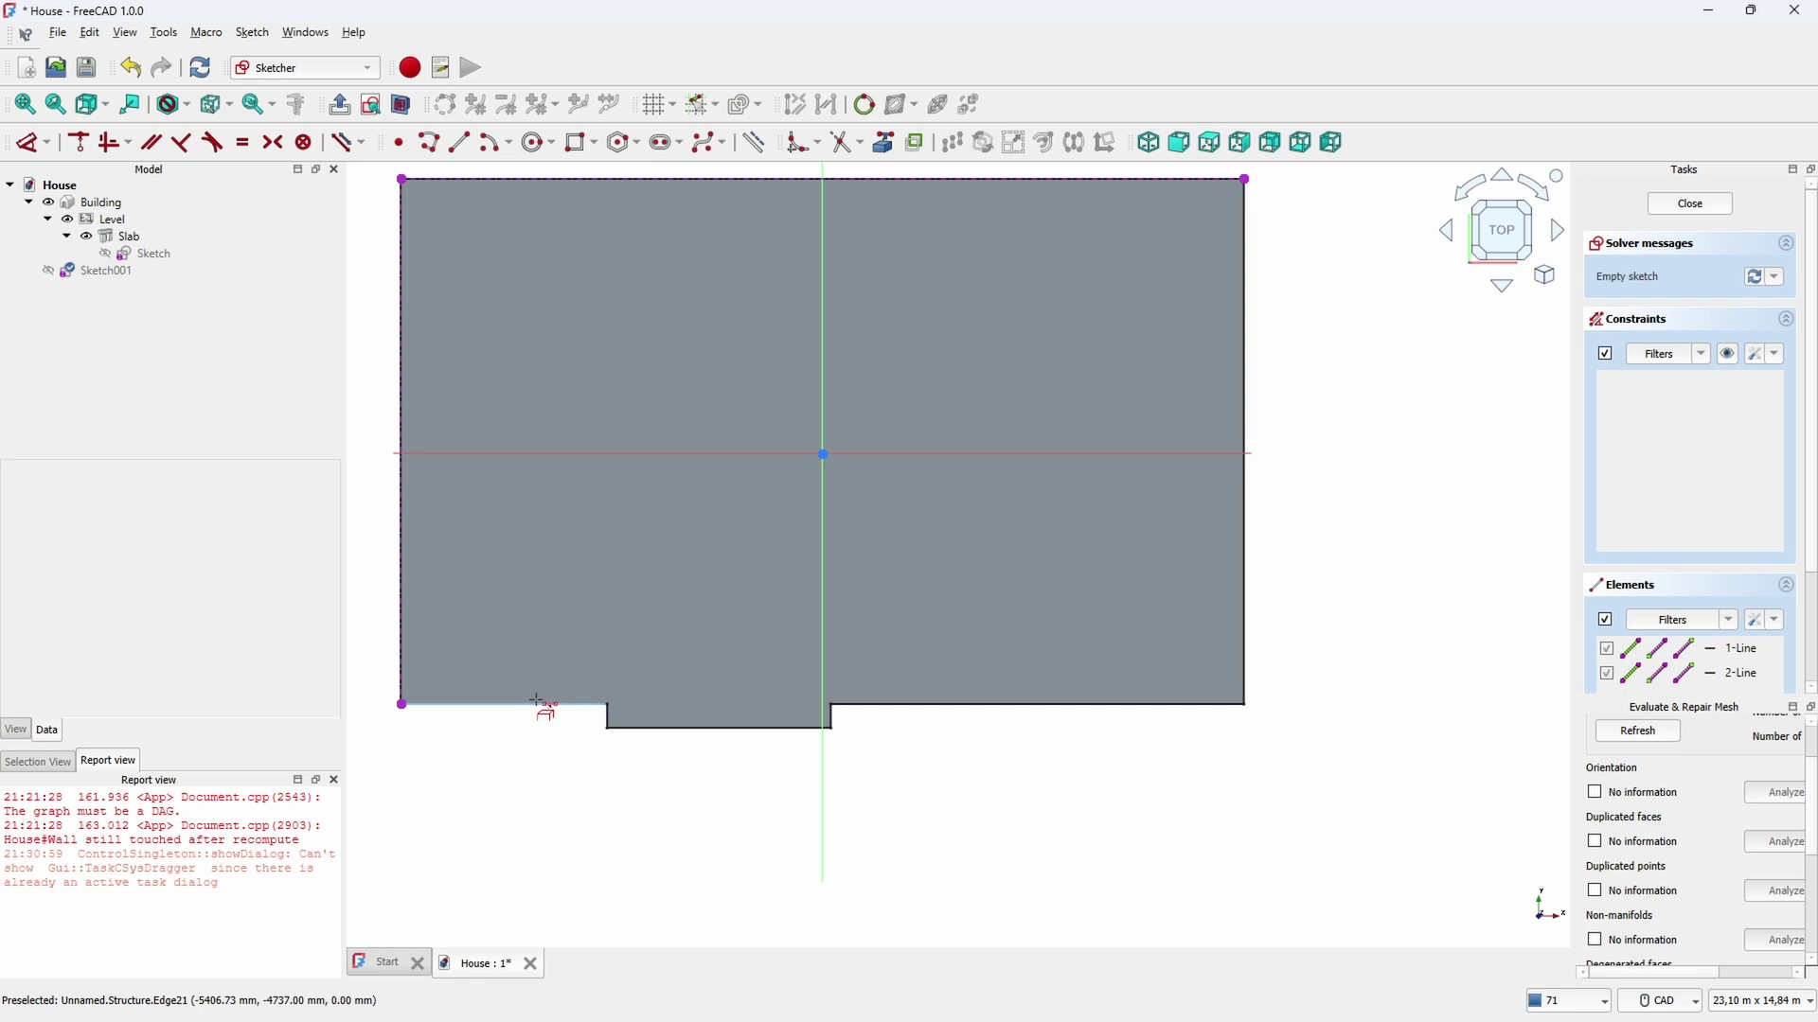
pyautogui.click(537, 703)
pyautogui.scroll(3, 602, 742)
pyautogui.click(611, 695)
pyautogui.click(815, 717)
pyautogui.click(1018, 692)
pyautogui.scroll(-4, 992, 736)
pyautogui.click(1172, 708)
pyautogui.click(1341, 511)
# Trace a closed polyline through all corners of the projected slab outline and finish the sketch
pyautogui.press('g')
pyautogui.press('m')
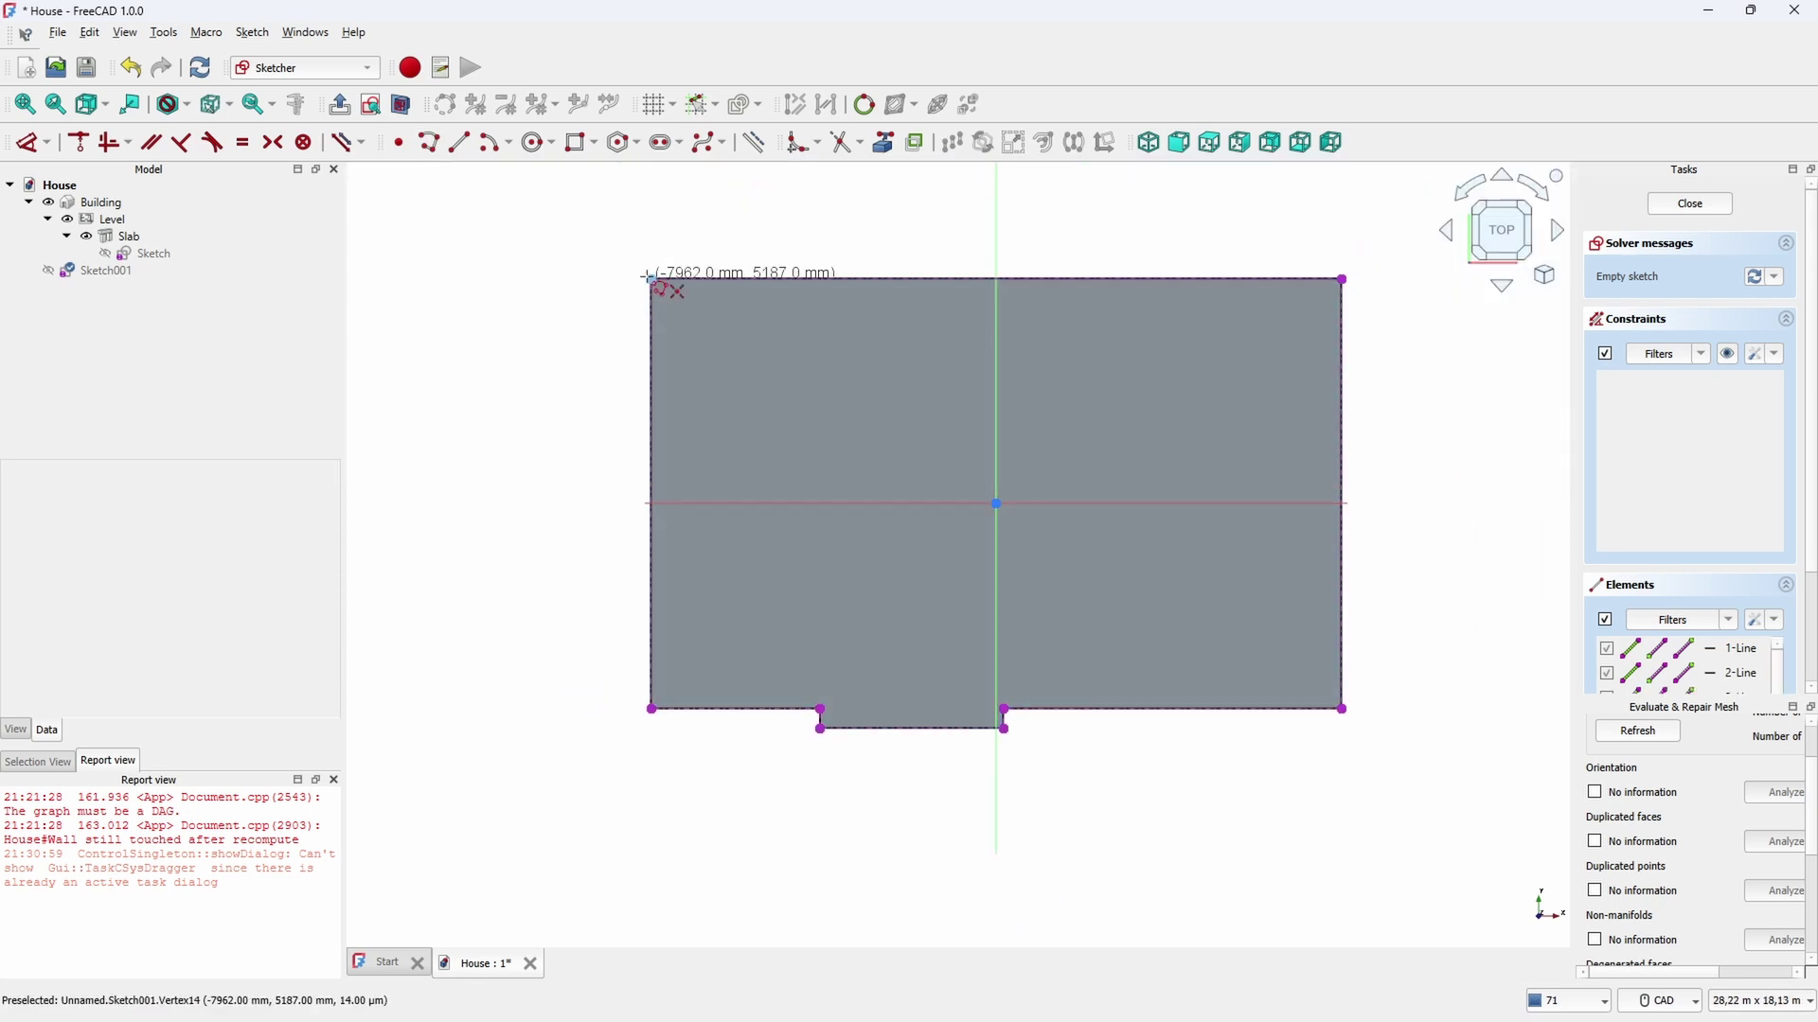
pyautogui.click(650, 278)
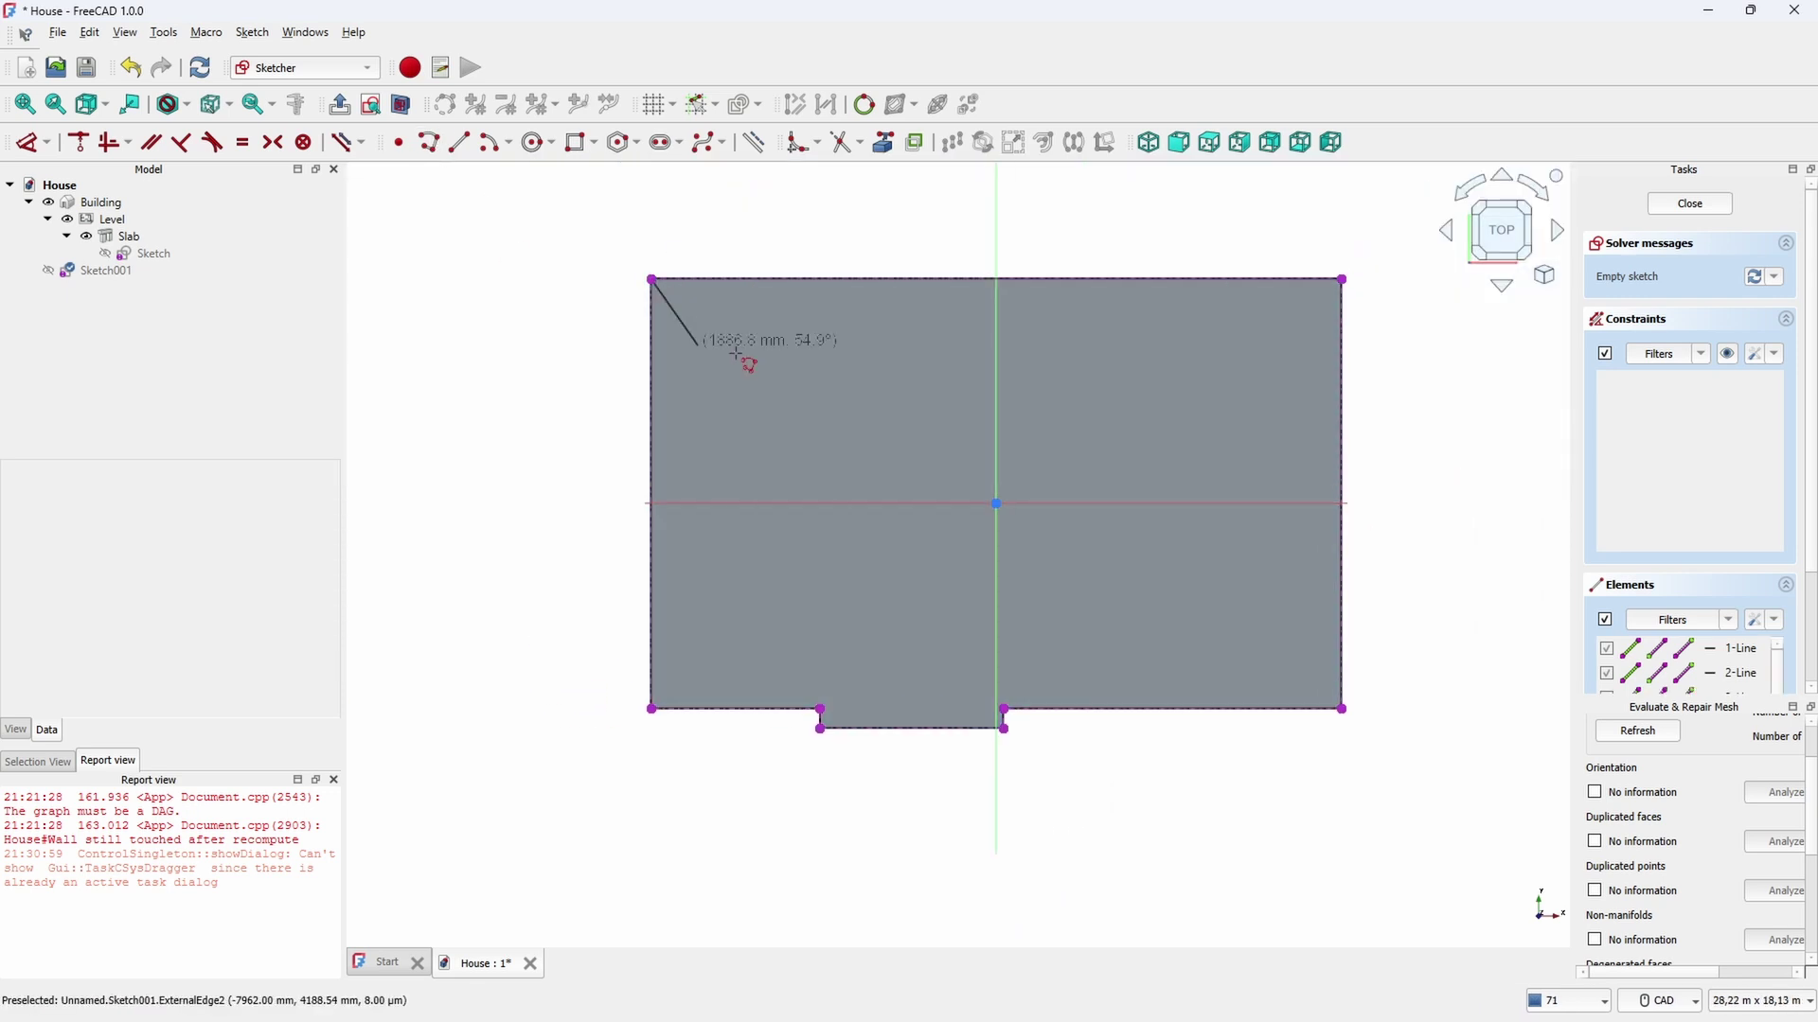
pyautogui.click(1343, 280)
pyautogui.click(1342, 709)
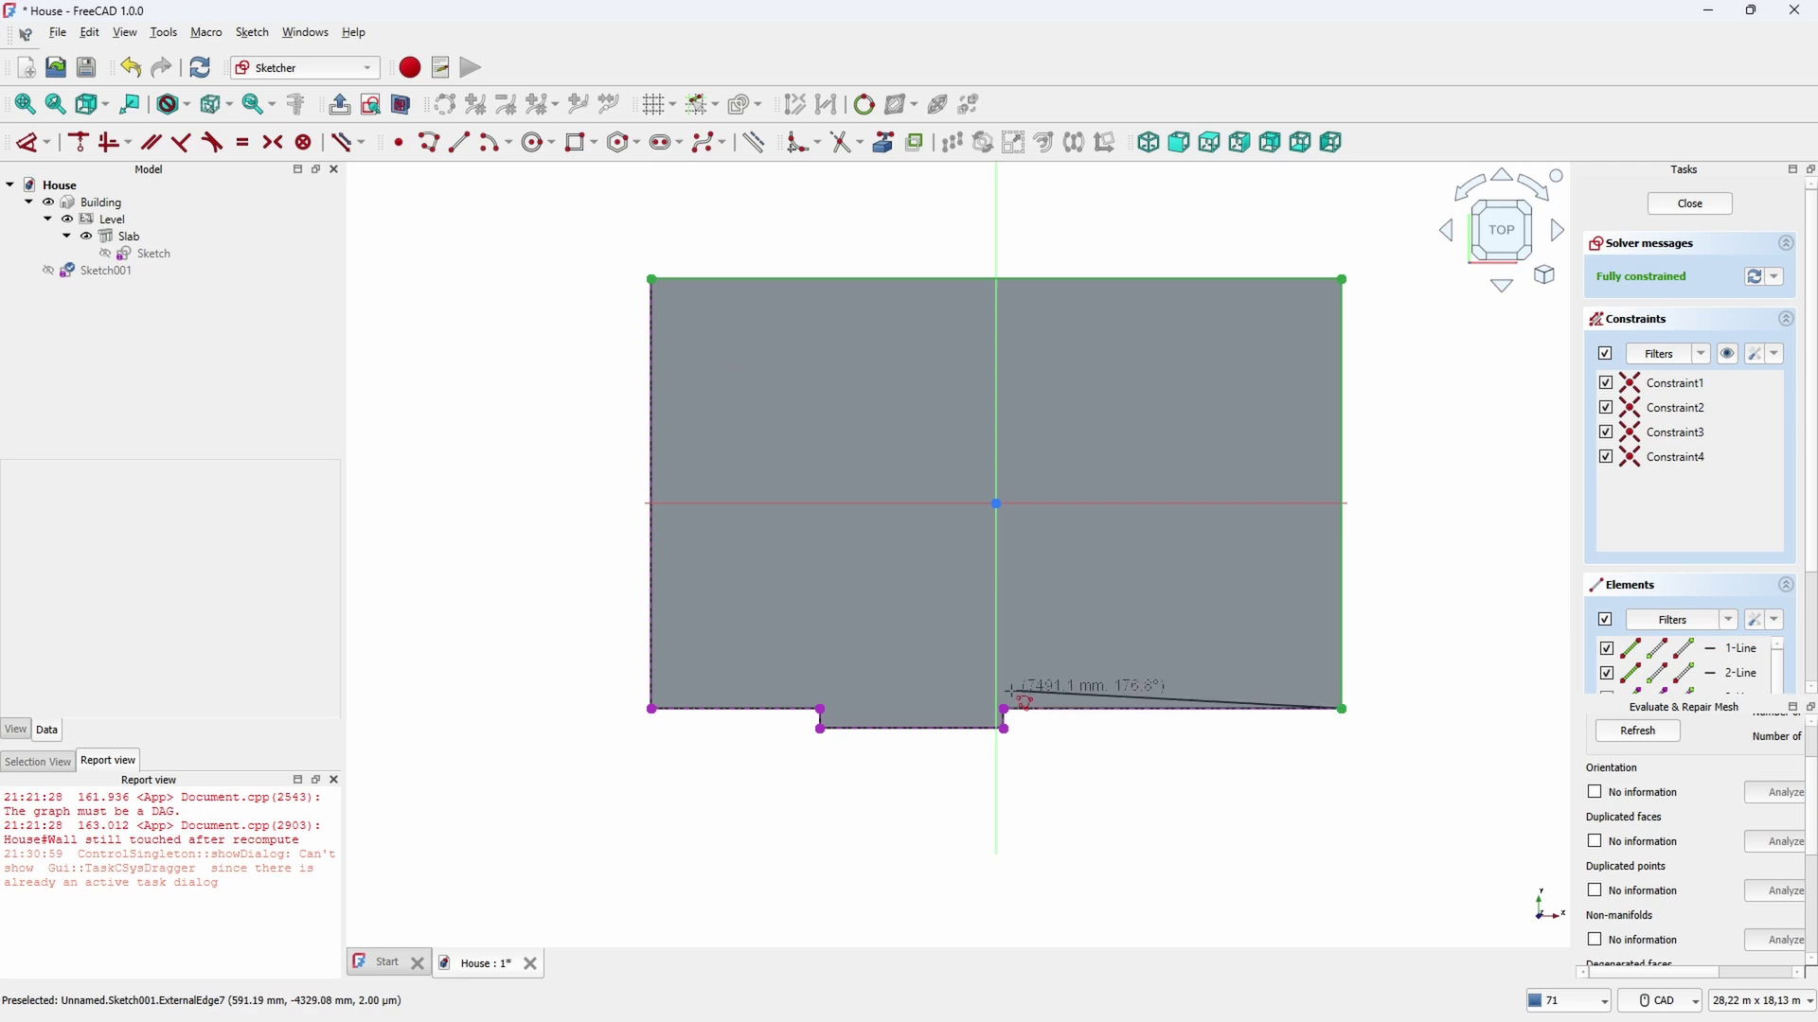
pyautogui.click(1004, 709)
pyautogui.click(1005, 729)
pyautogui.click(819, 729)
pyautogui.click(820, 709)
pyautogui.click(651, 709)
pyautogui.click(651, 279)
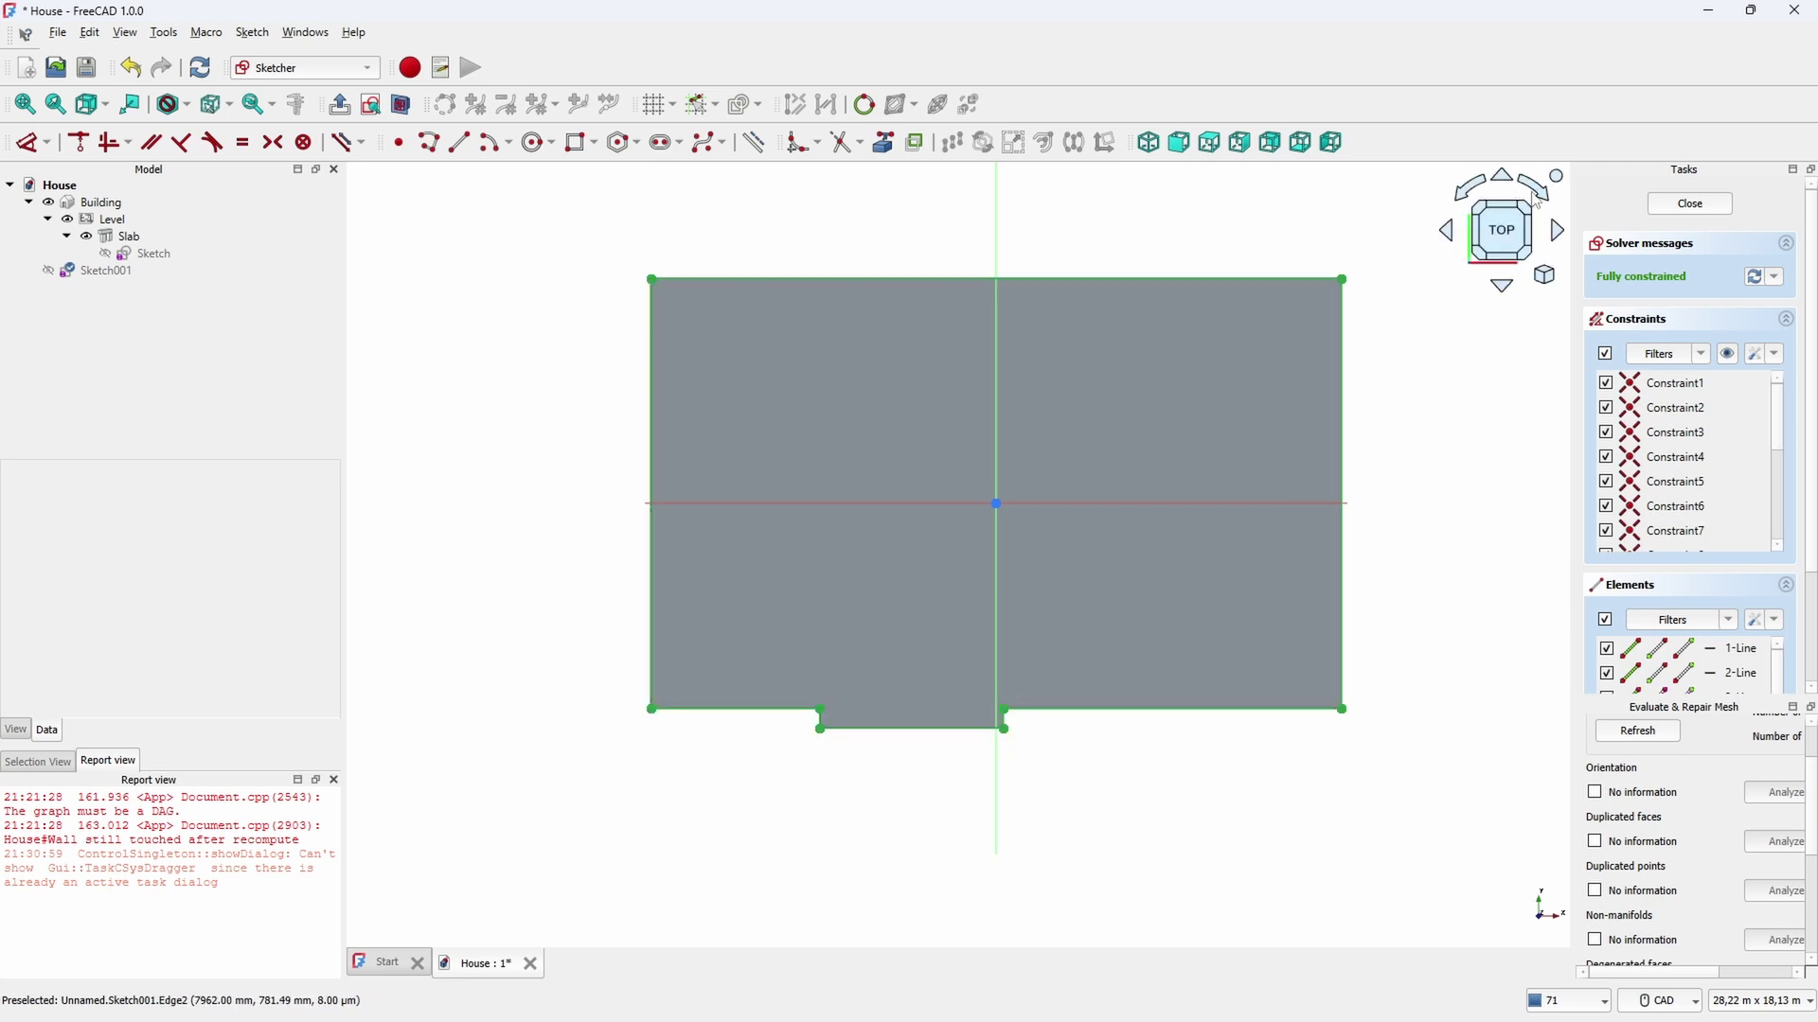
pyautogui.press('Escape')
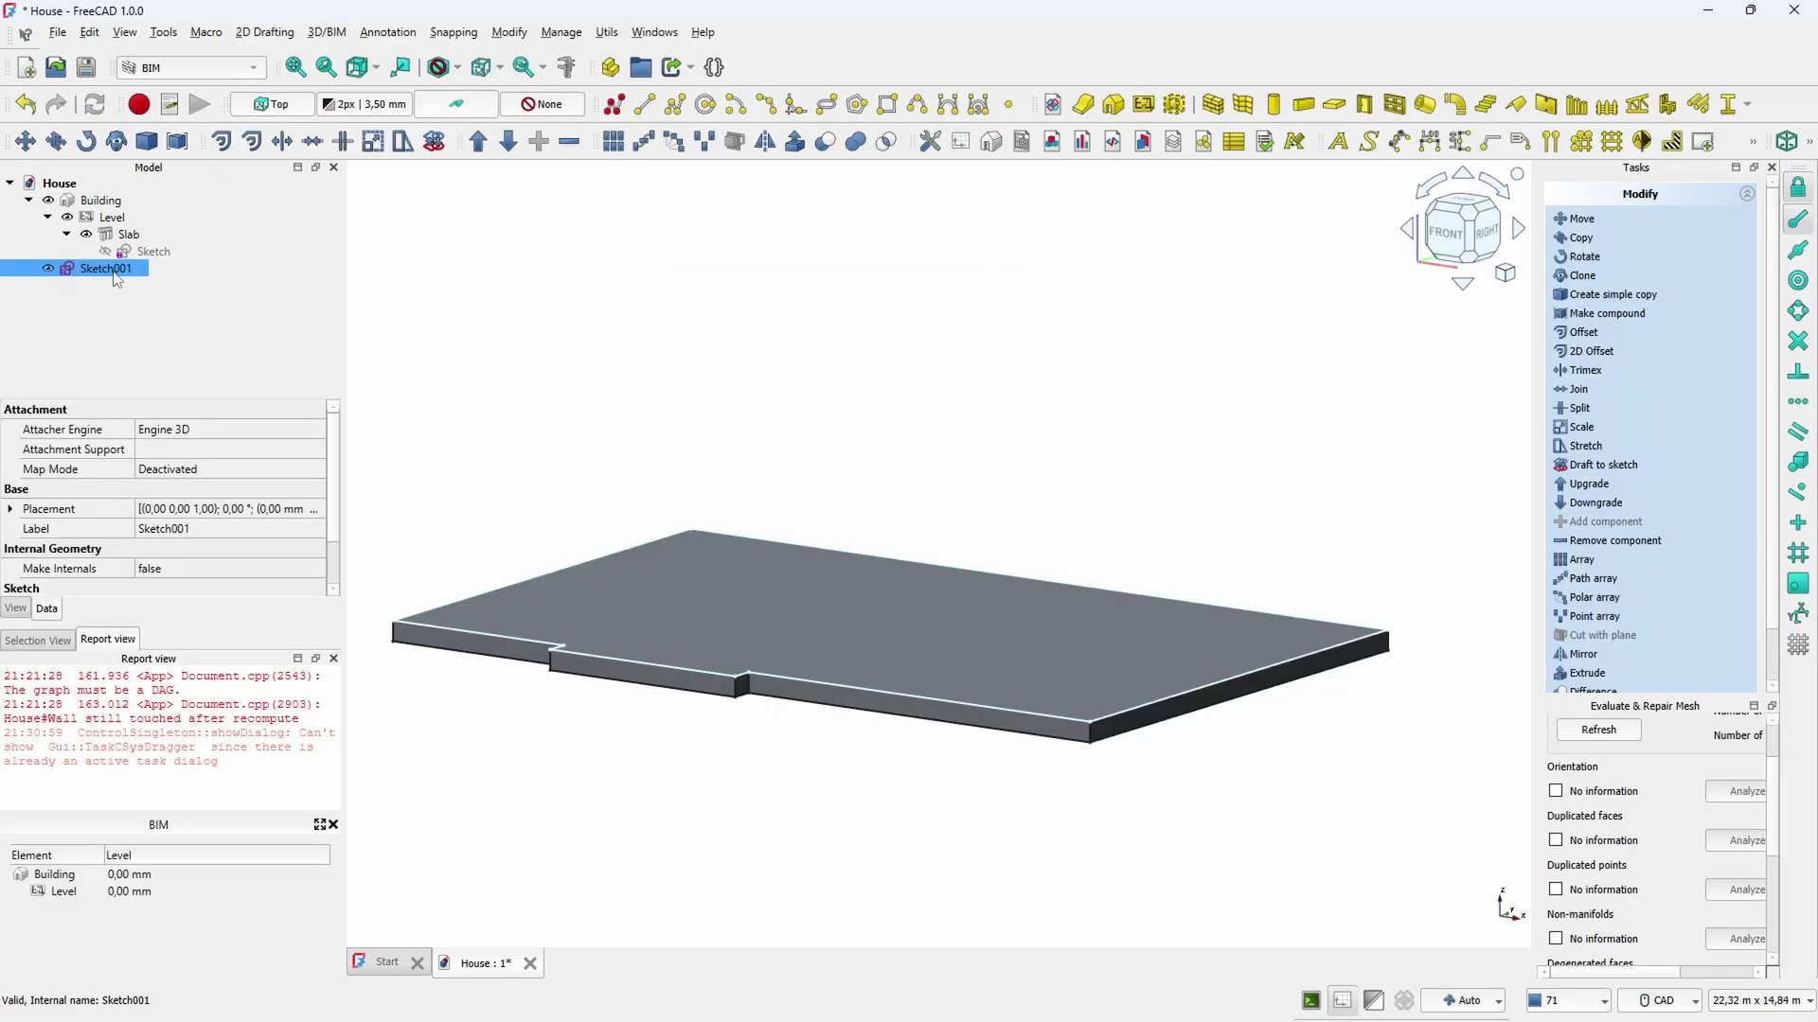
# Rename the new sketch as OuterWalls
pyautogui.press('F2')
pyautogui.write('OuterWalls')
pyautogui.press('Return')
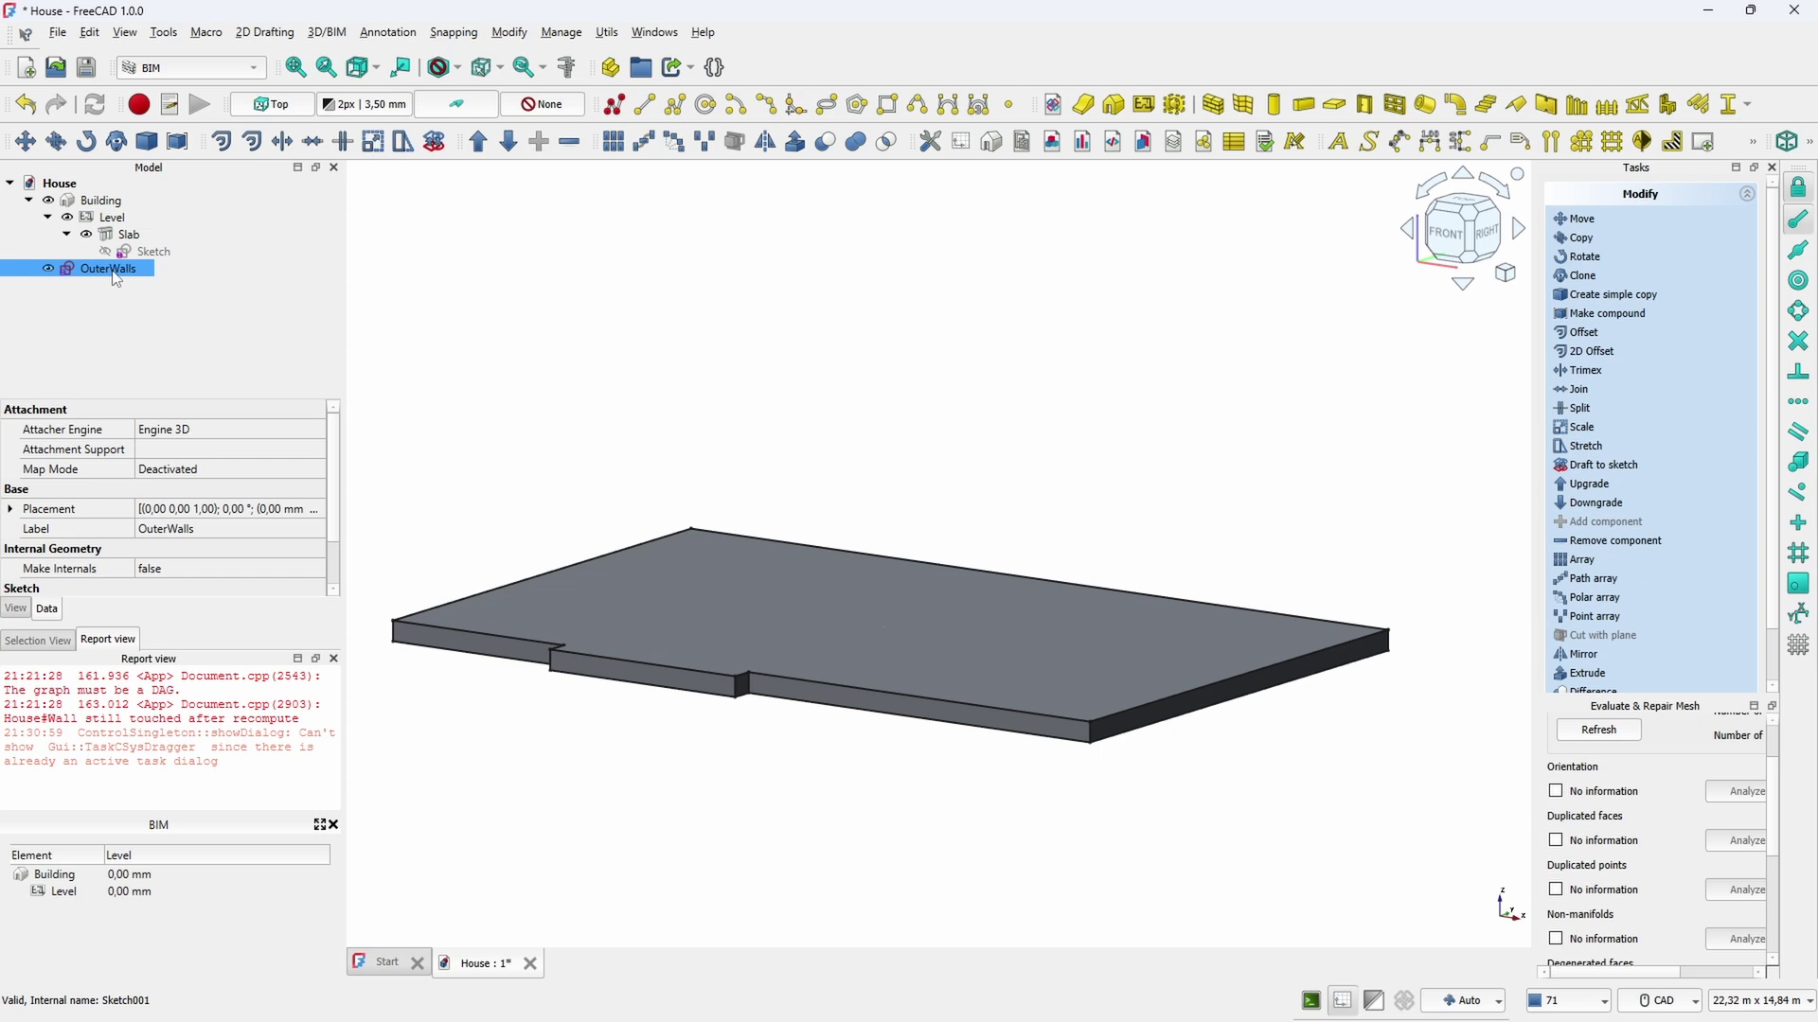
# Create a wall from the OuterWalls sketch and set its alignment to Left
pyautogui.click(1213, 106)
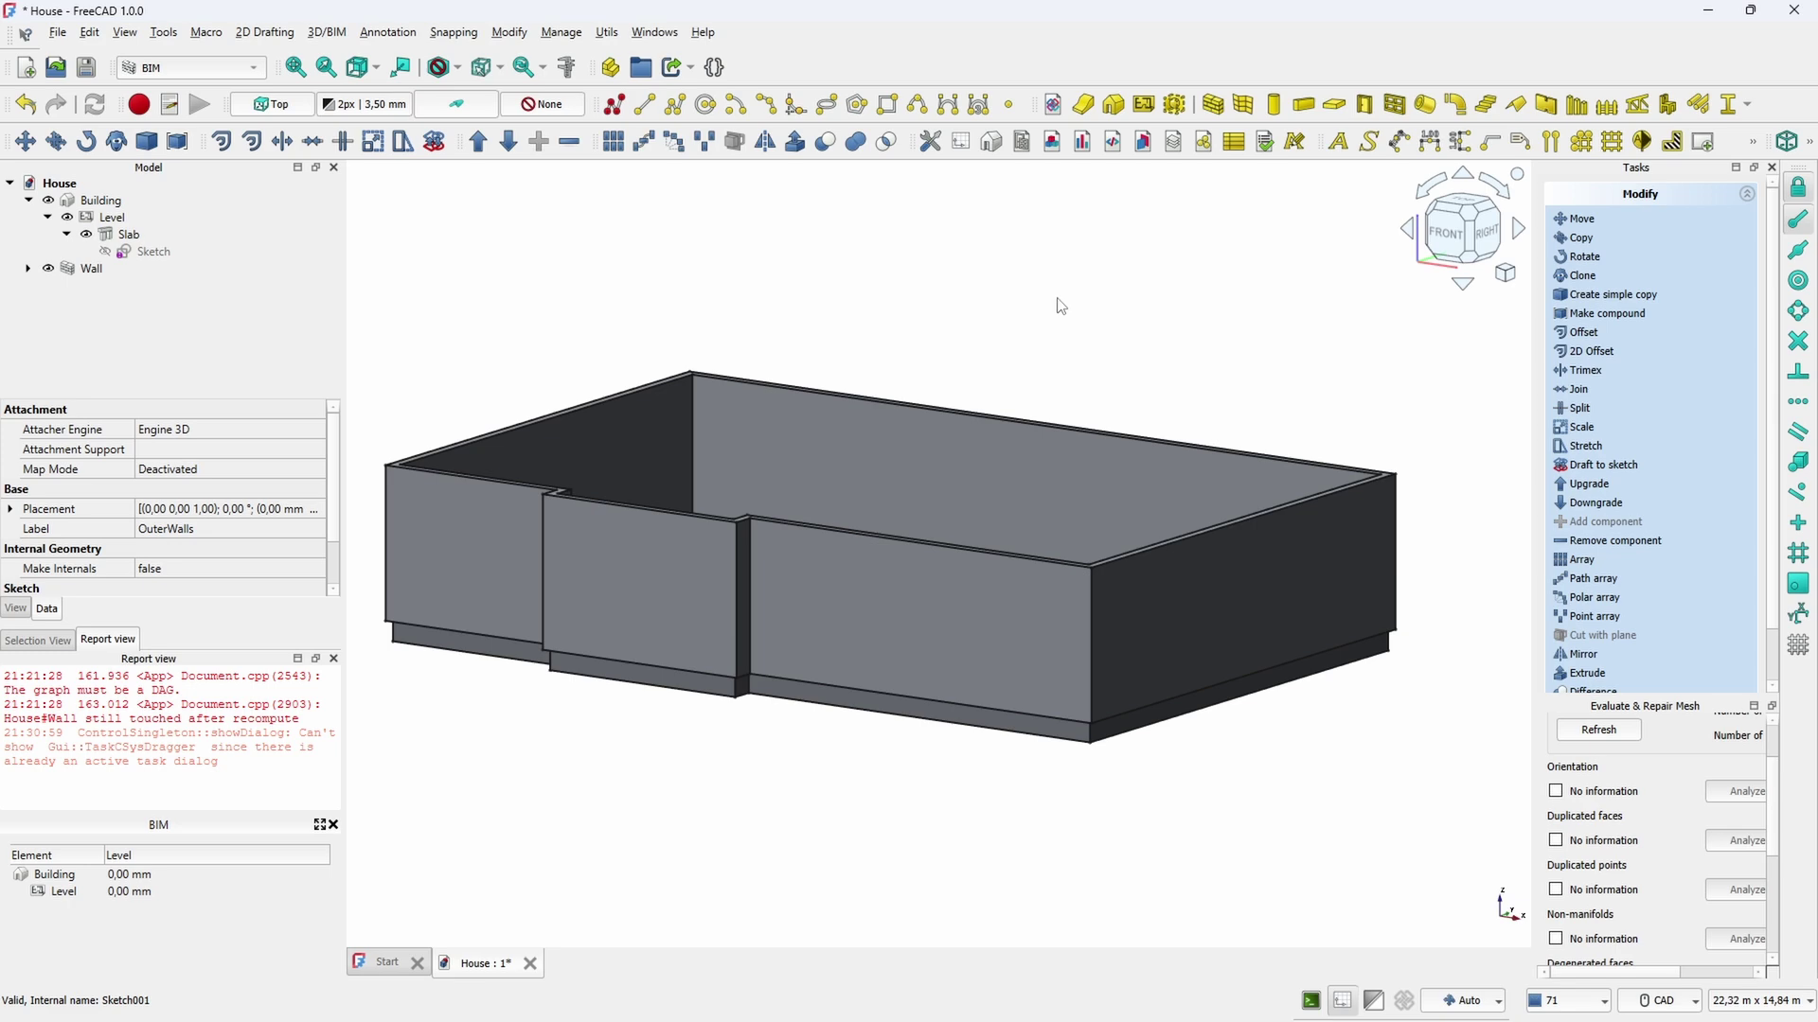
pyautogui.moveTo(1060, 306); pyautogui.dragTo(1031, 440, button='middle')
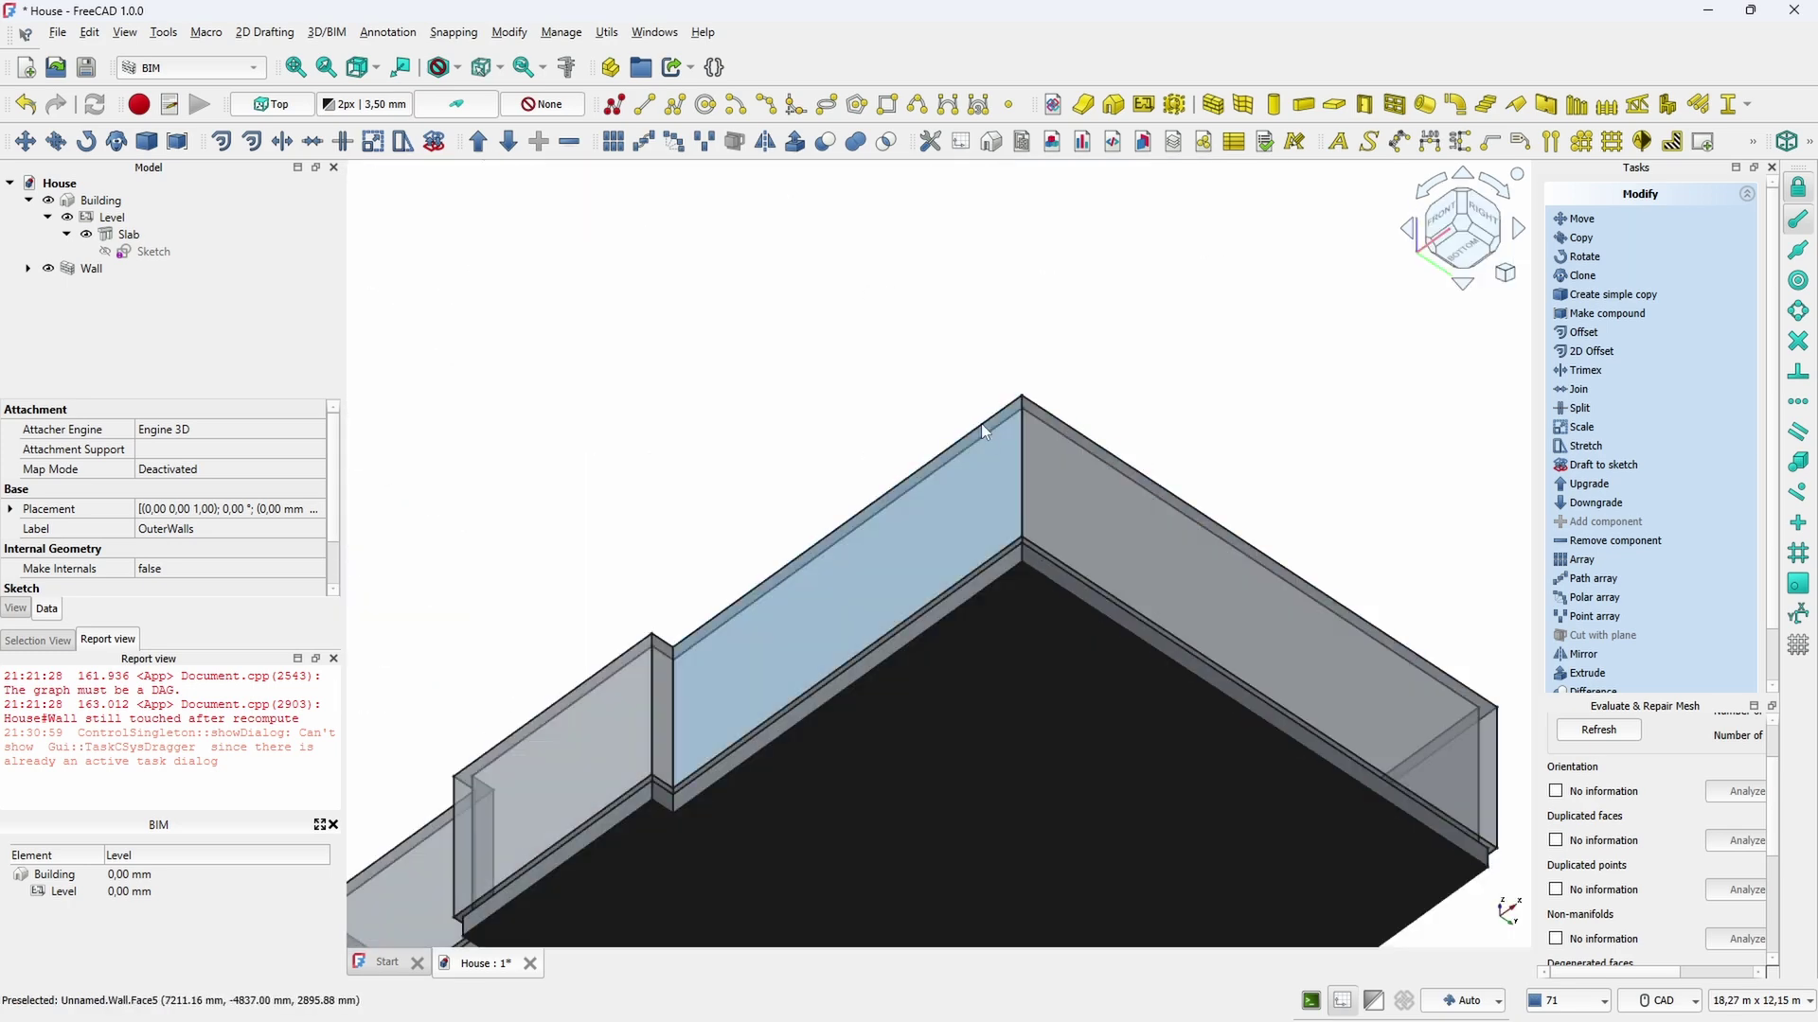
pyautogui.moveTo(333, 456); pyautogui.dragTo(332, 545)
pyautogui.click(91, 268)
pyautogui.click(310, 480)
pyautogui.click(310, 481)
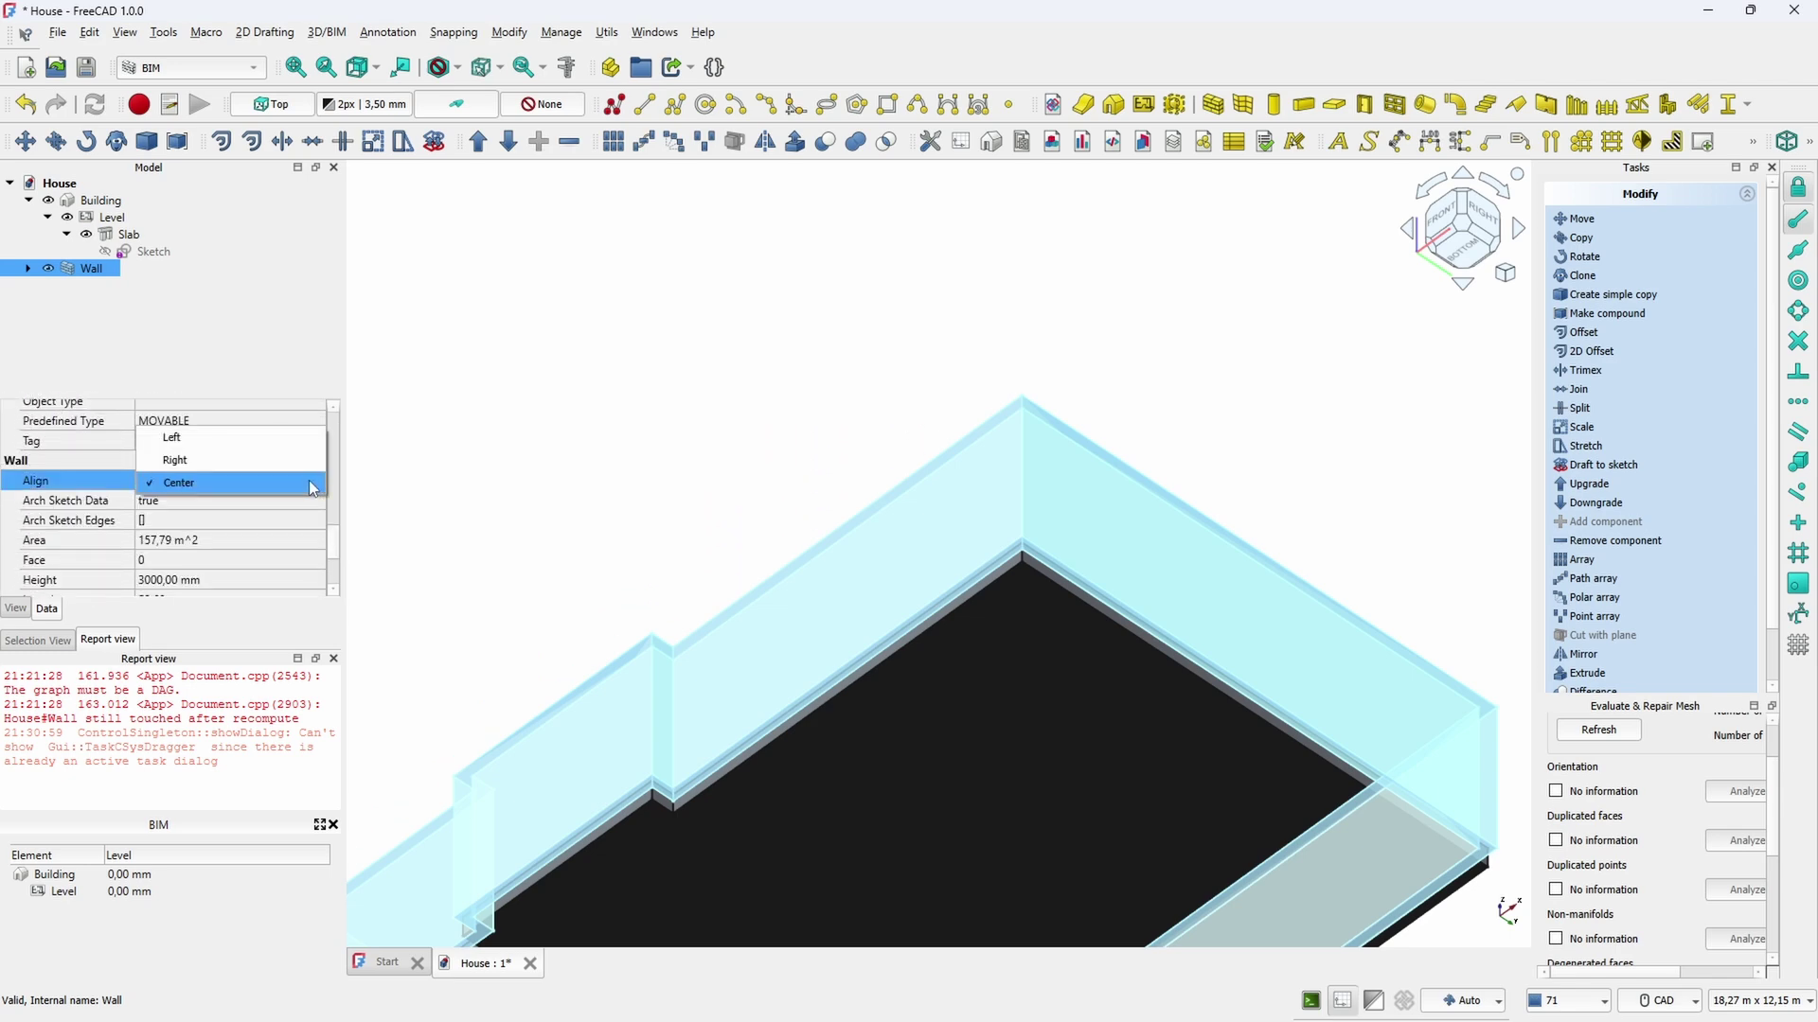
pyautogui.click(284, 437)
pyautogui.click(545, 471)
pyautogui.moveTo(1286, 746); pyautogui.dragTo(799, 690, button='middle')
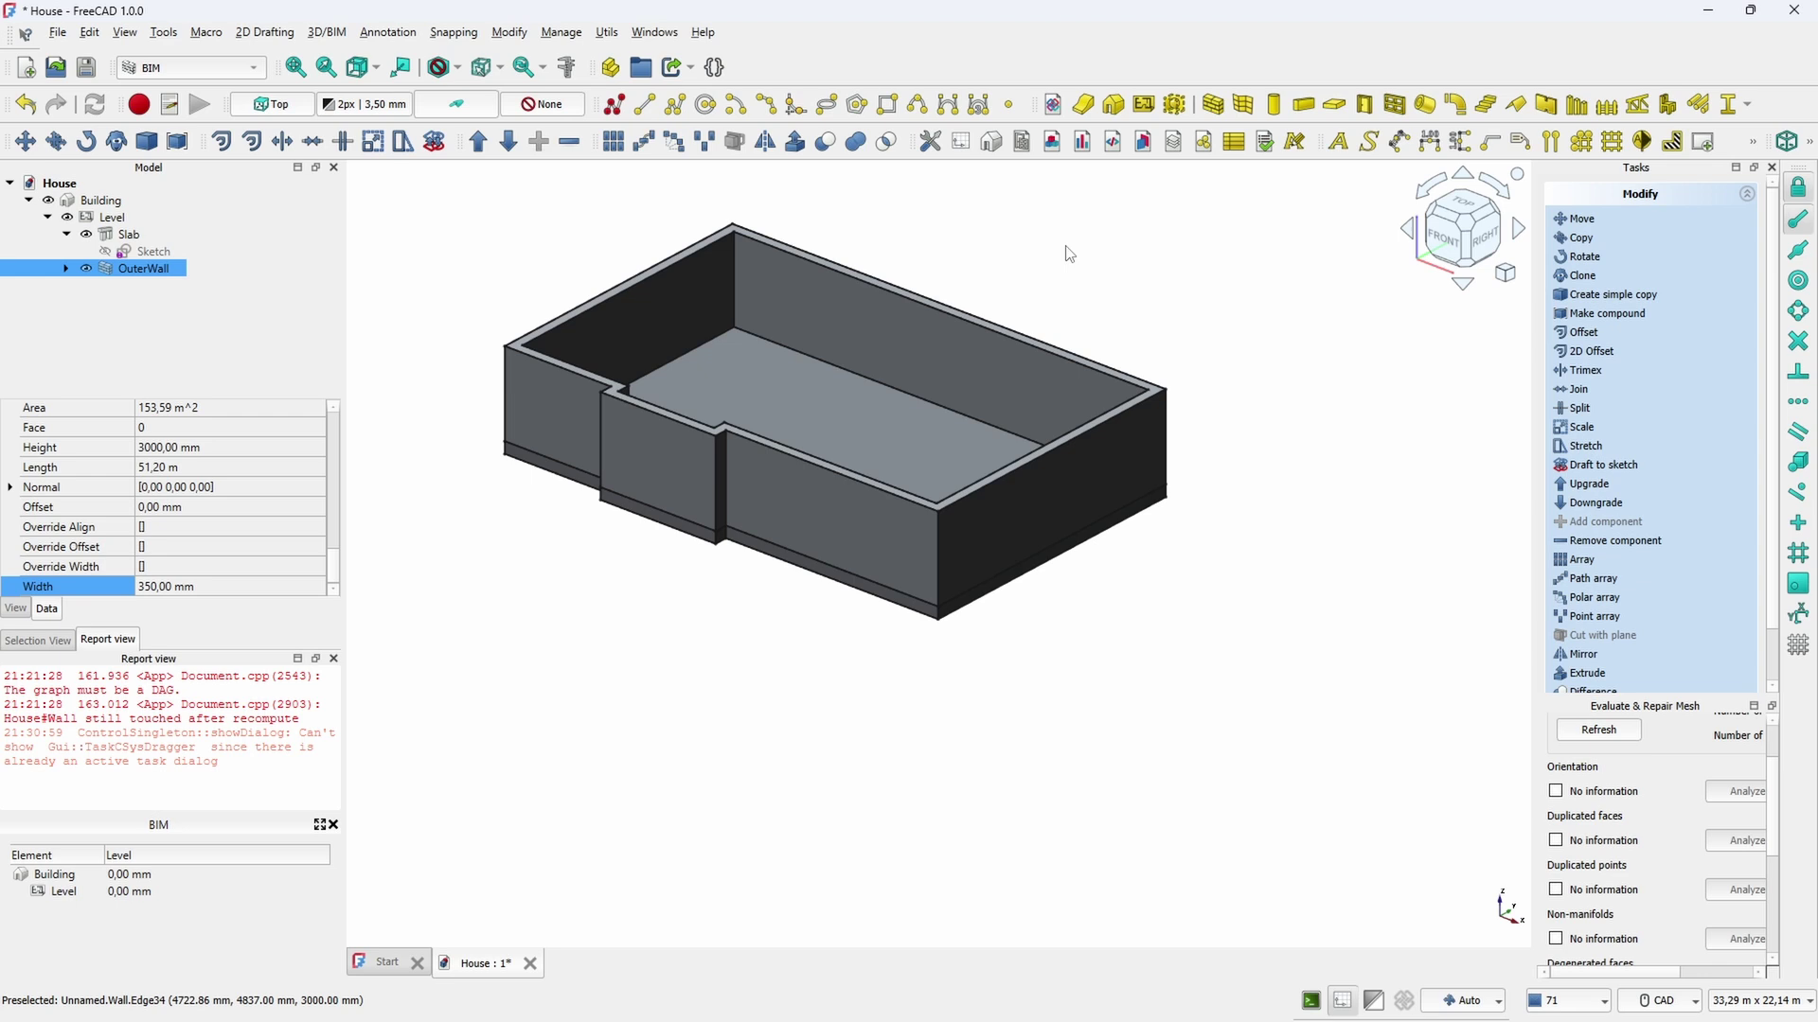
pyautogui.click(1231, 250)
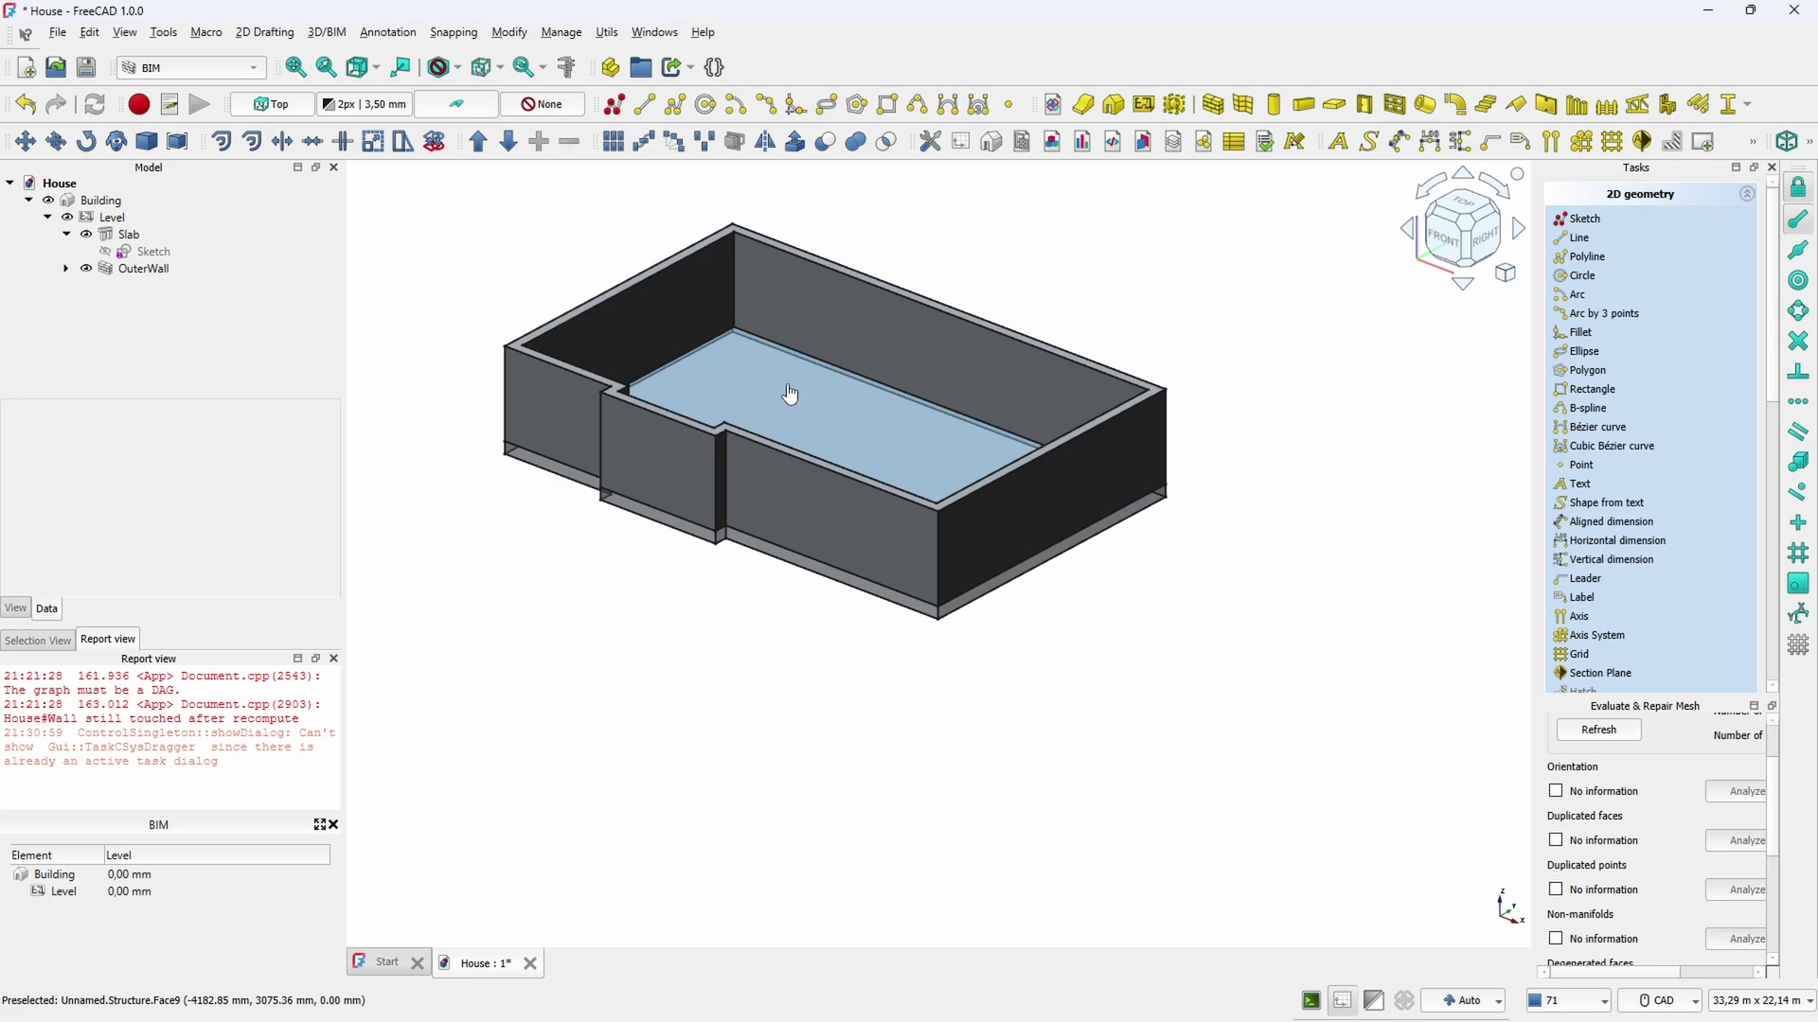
pyautogui.click(787, 387)
pyautogui.click(614, 104)
pyautogui.moveTo(917, 701); pyautogui.dragTo(801, 563, button='middle')
pyautogui.press('Escape')
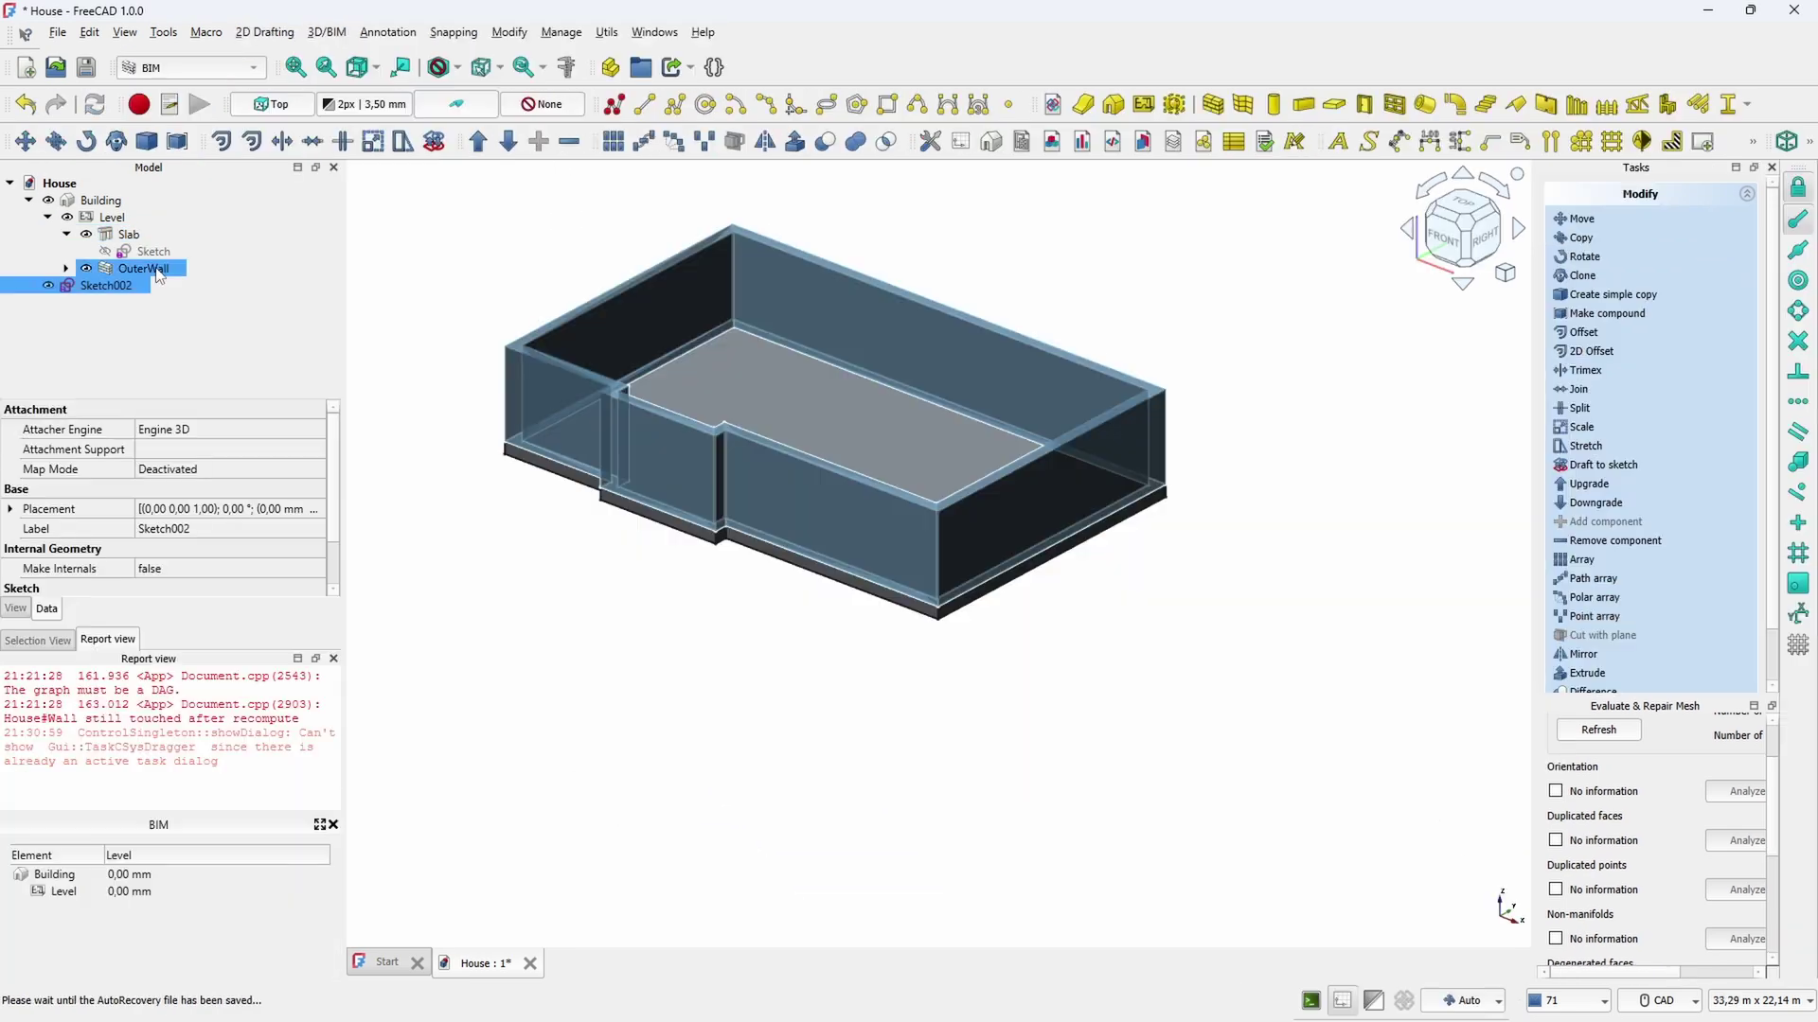
# Hide the outer wall and bring the slab's outer edges, including the bay, into a new sketch on its top face as external geometry
pyautogui.click(945, 464)
pyautogui.press('space')
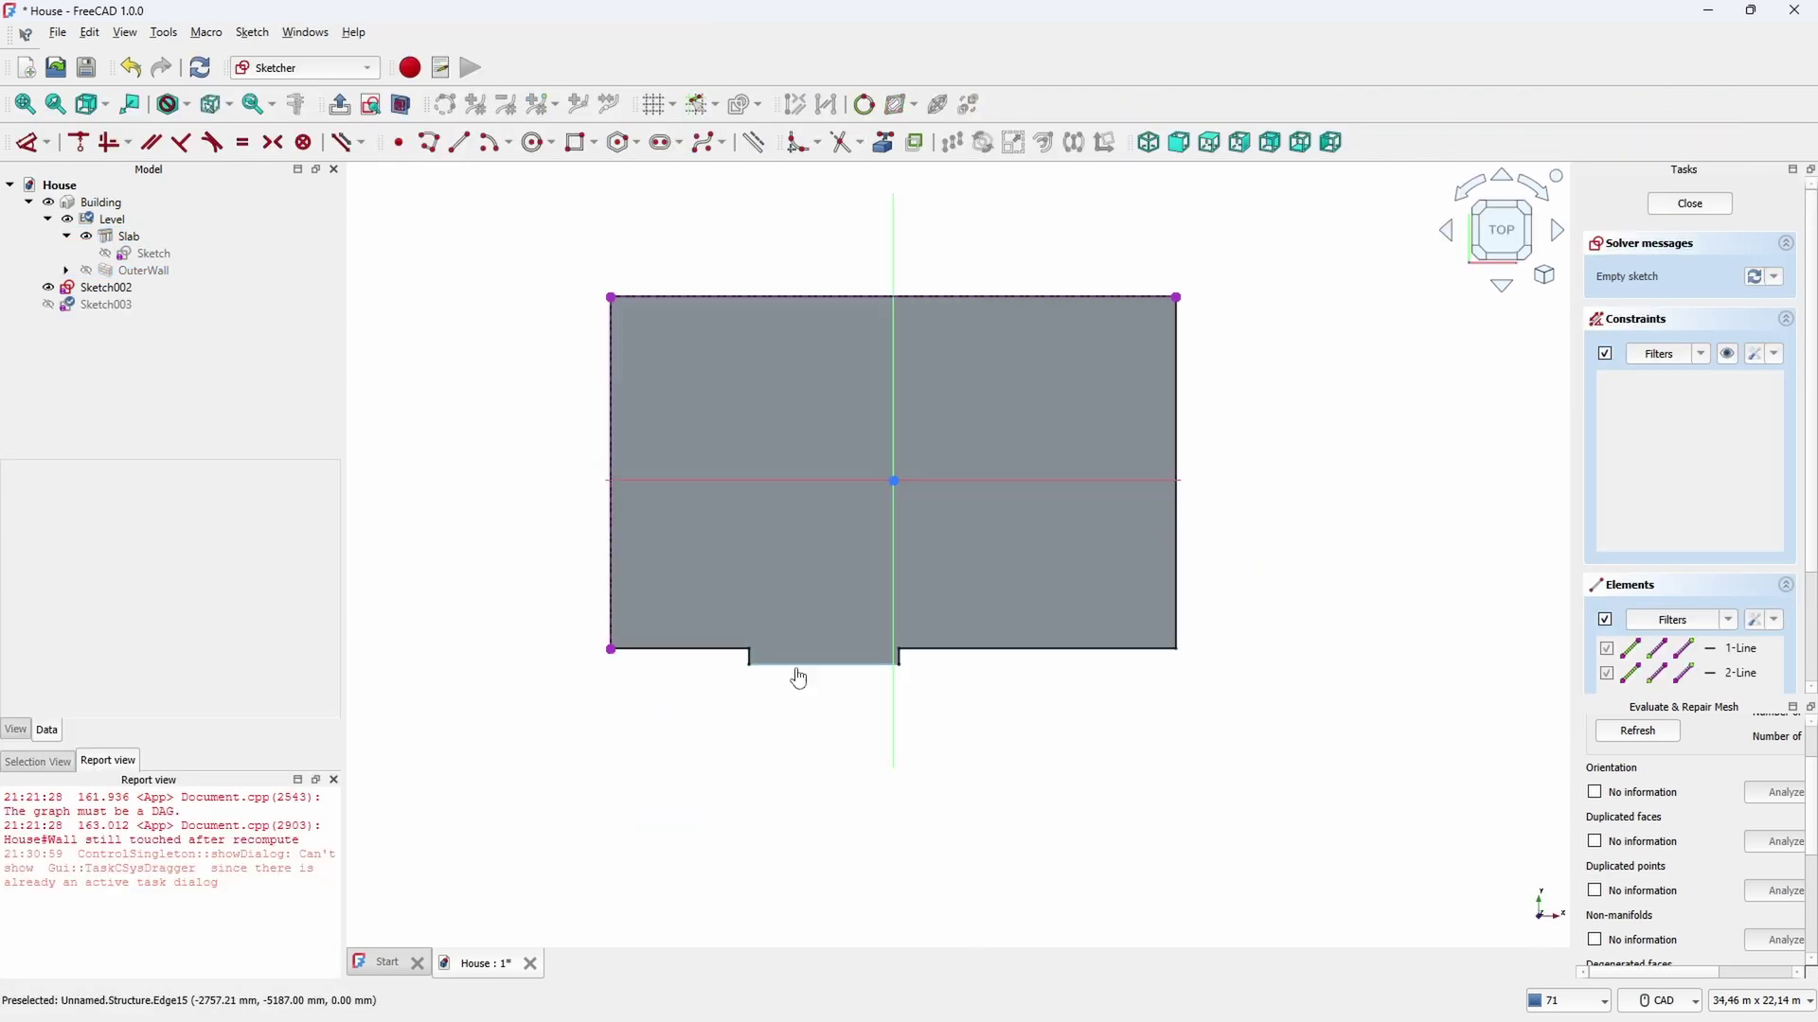
pyautogui.click(796, 665)
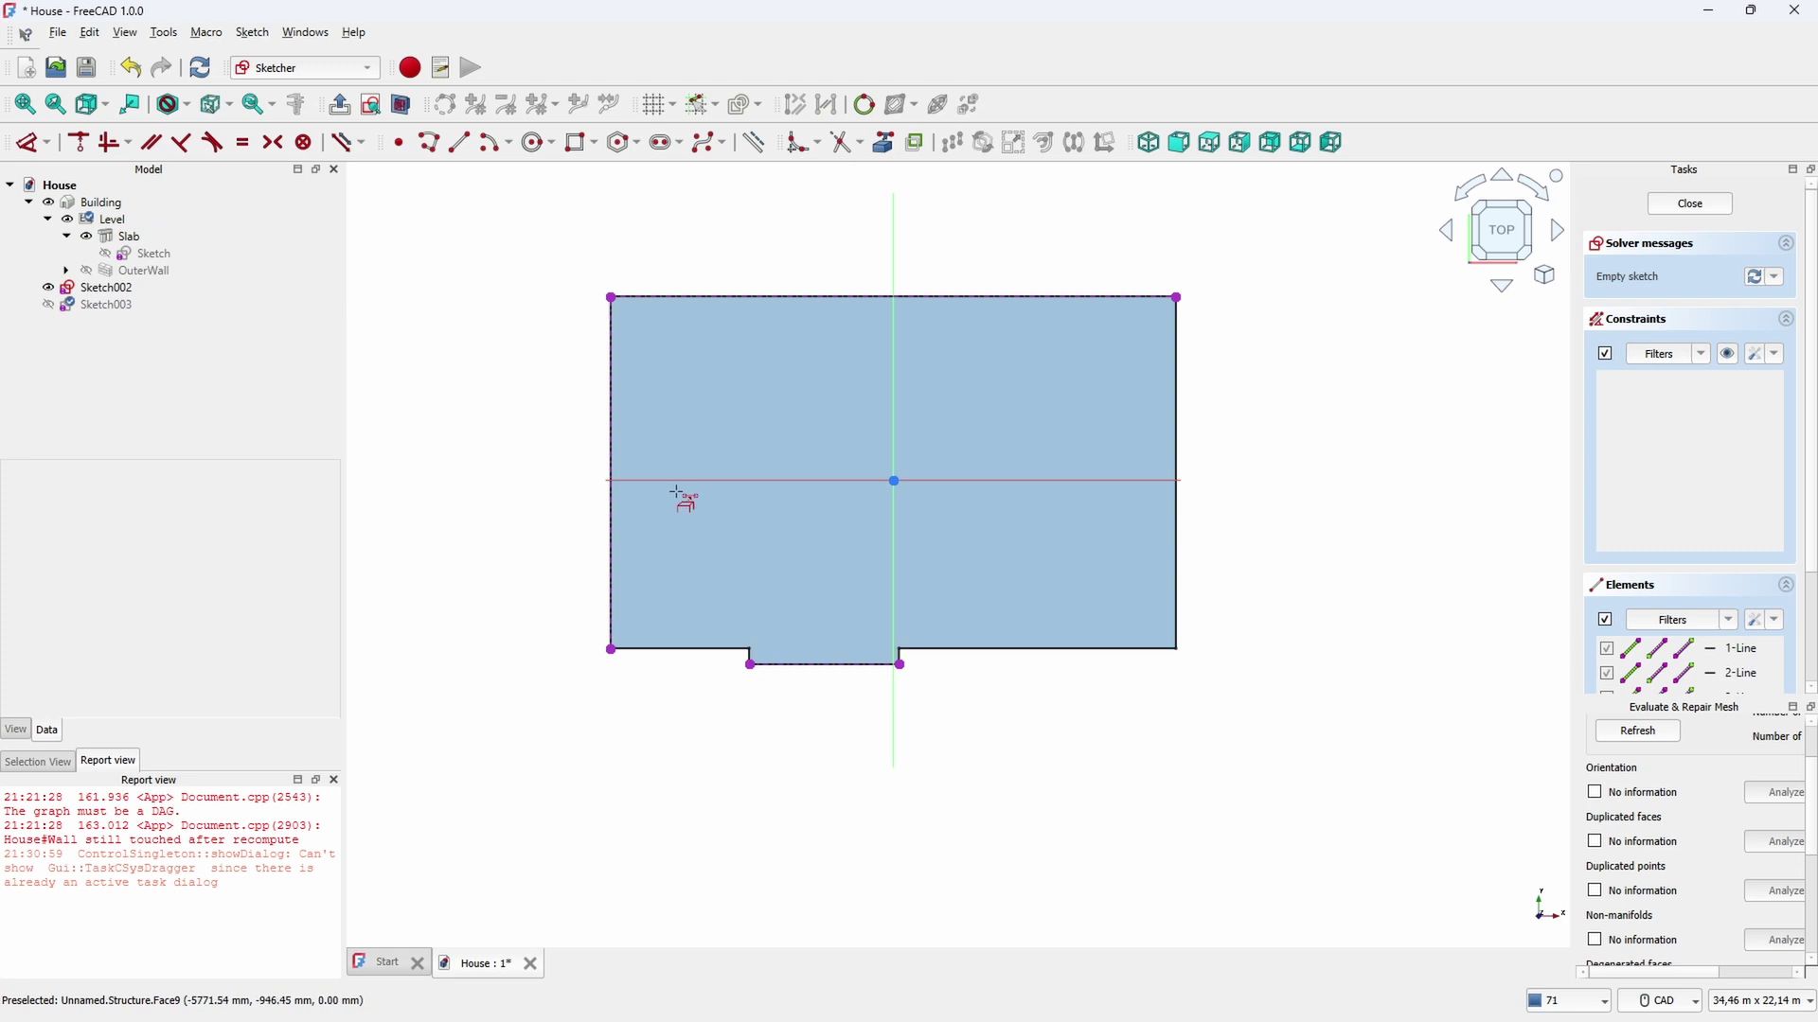
pyautogui.scroll(-2, 1136, 616)
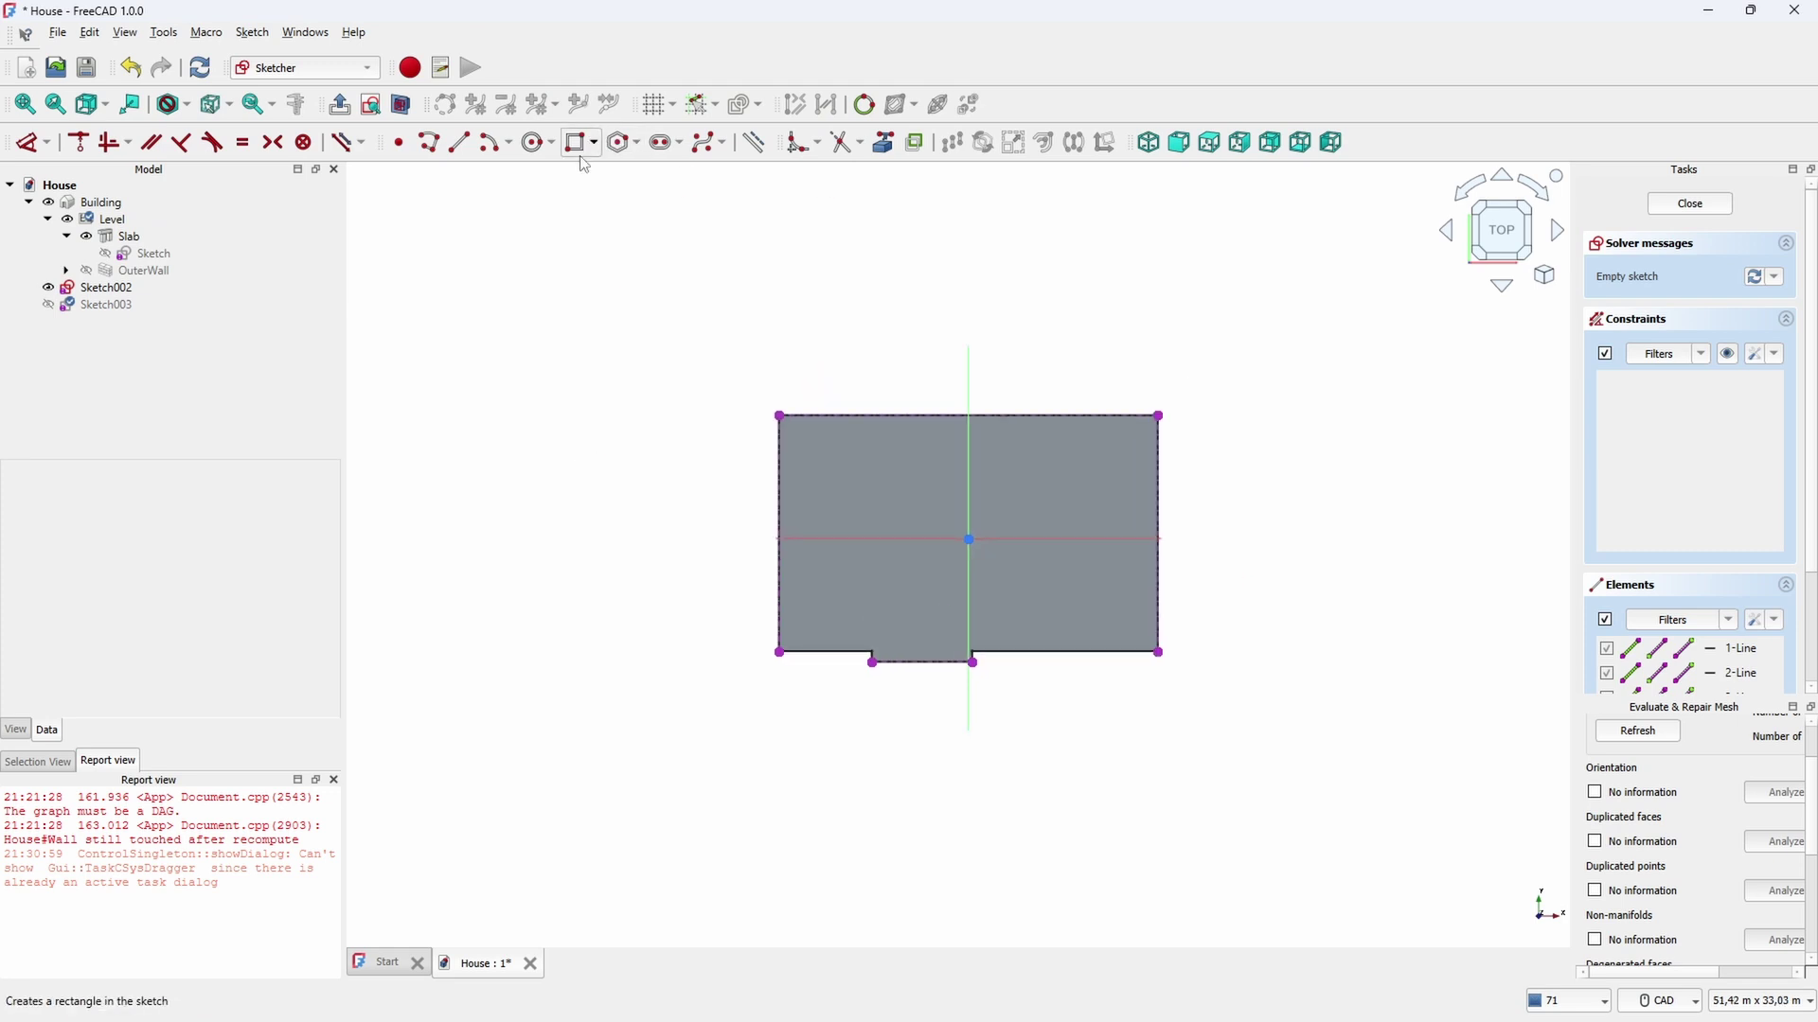
# Draw a rectangle enclosing the slab outline and make its opposite corners symmetric about the origin
pyautogui.click(582, 144)
pyautogui.click(711, 378)
pyautogui.click(1241, 727)
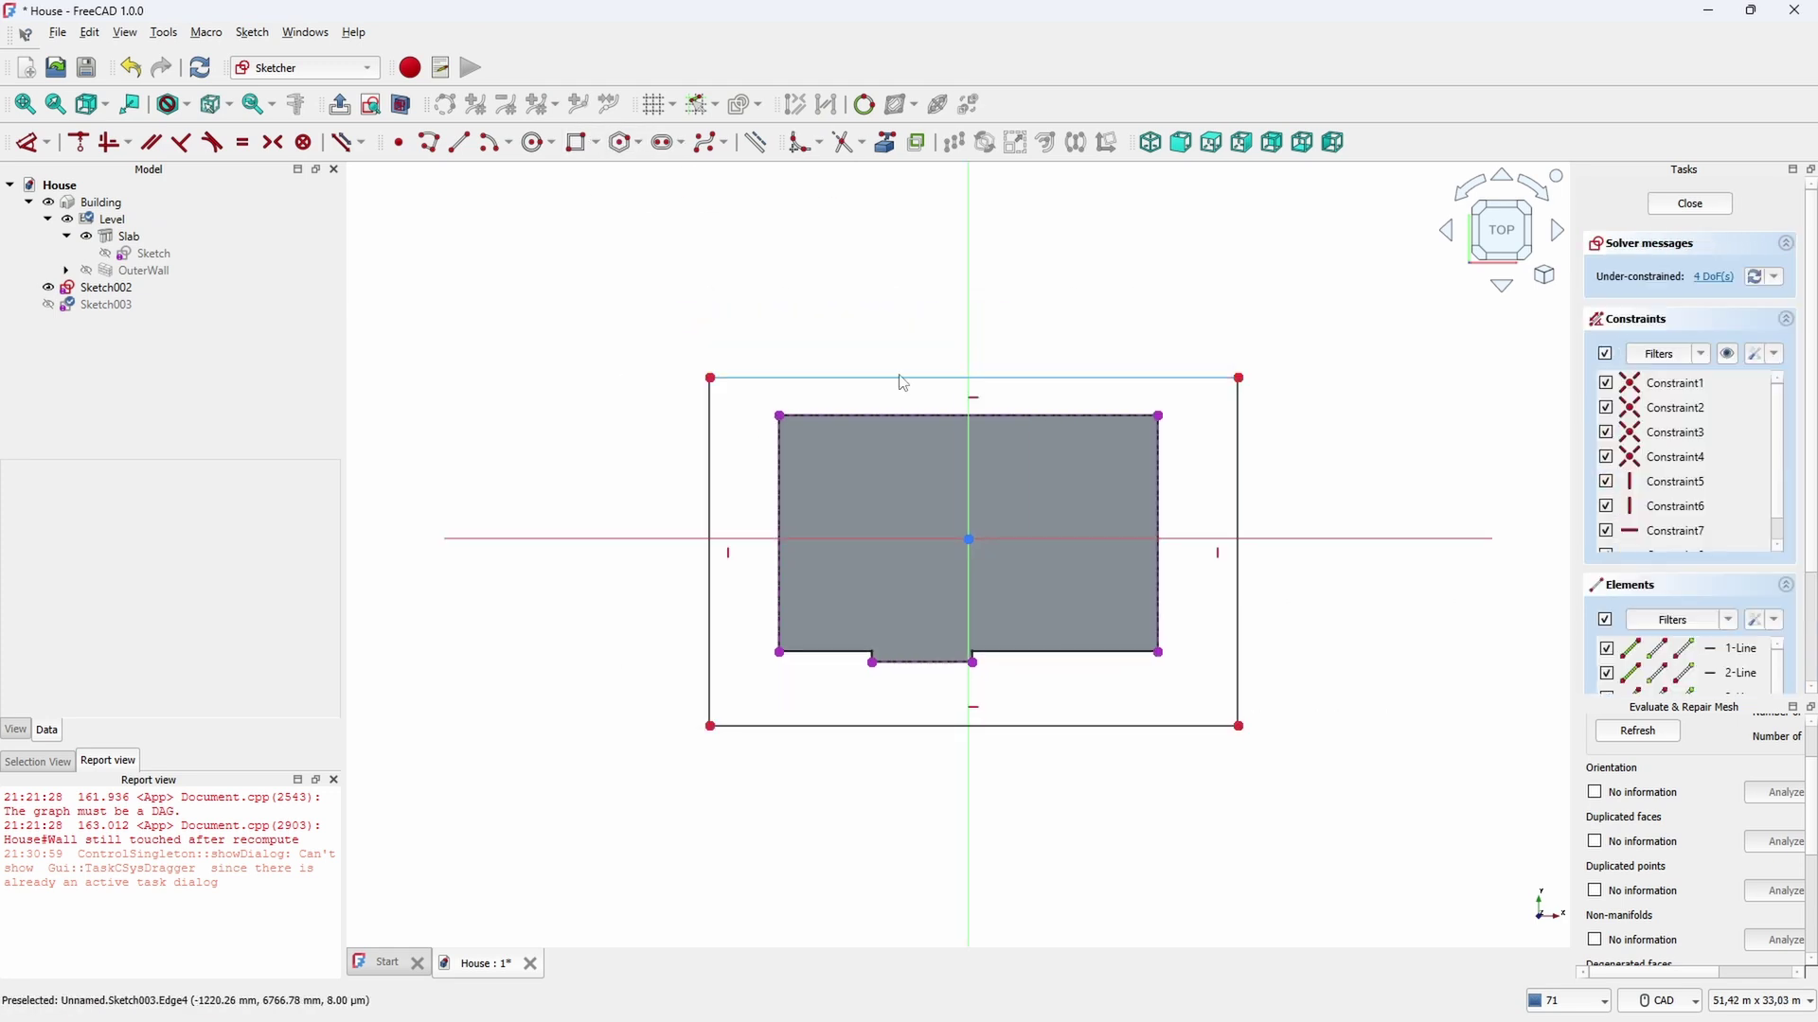
pyautogui.click(710, 378)
pyautogui.click(1239, 727)
pyautogui.click(969, 538)
pyautogui.press('s')
# Dimension the rectangle's vertical and horizontal offsets from the slab corners to 600 mm each
pyautogui.click(705, 358)
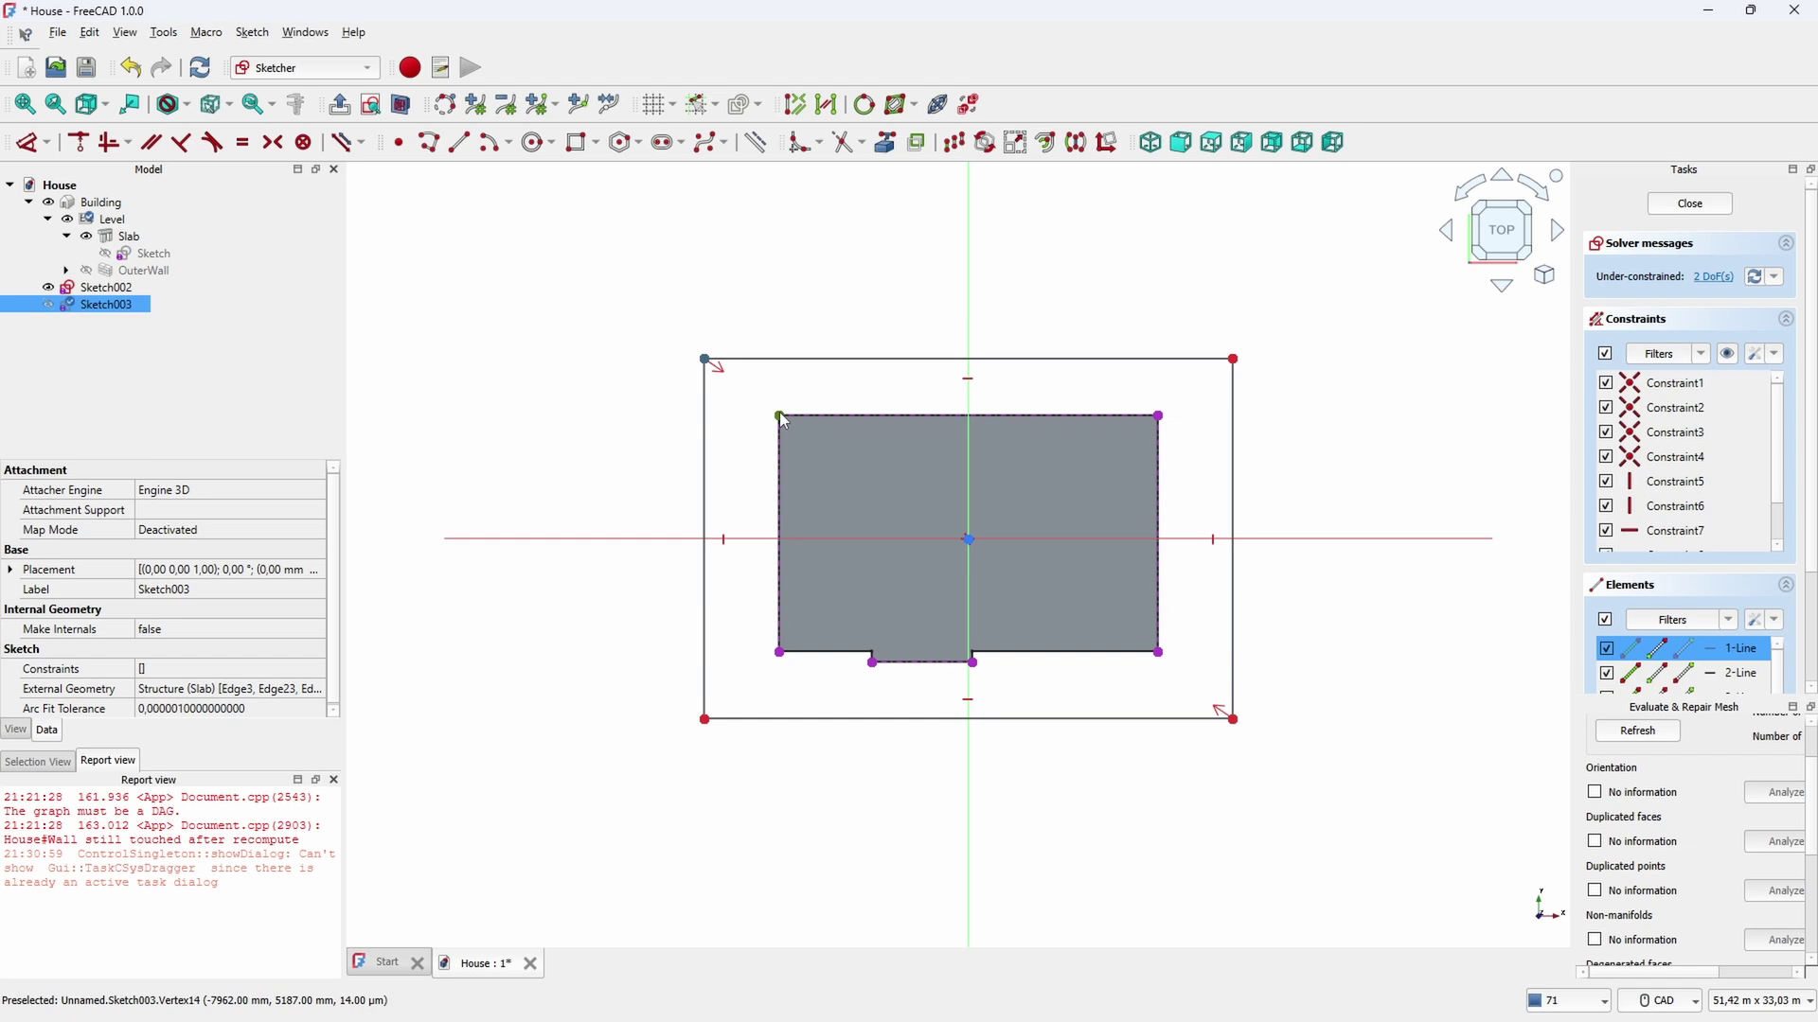
pyautogui.click(779, 415)
pyautogui.press('d')
pyautogui.click(559, 398)
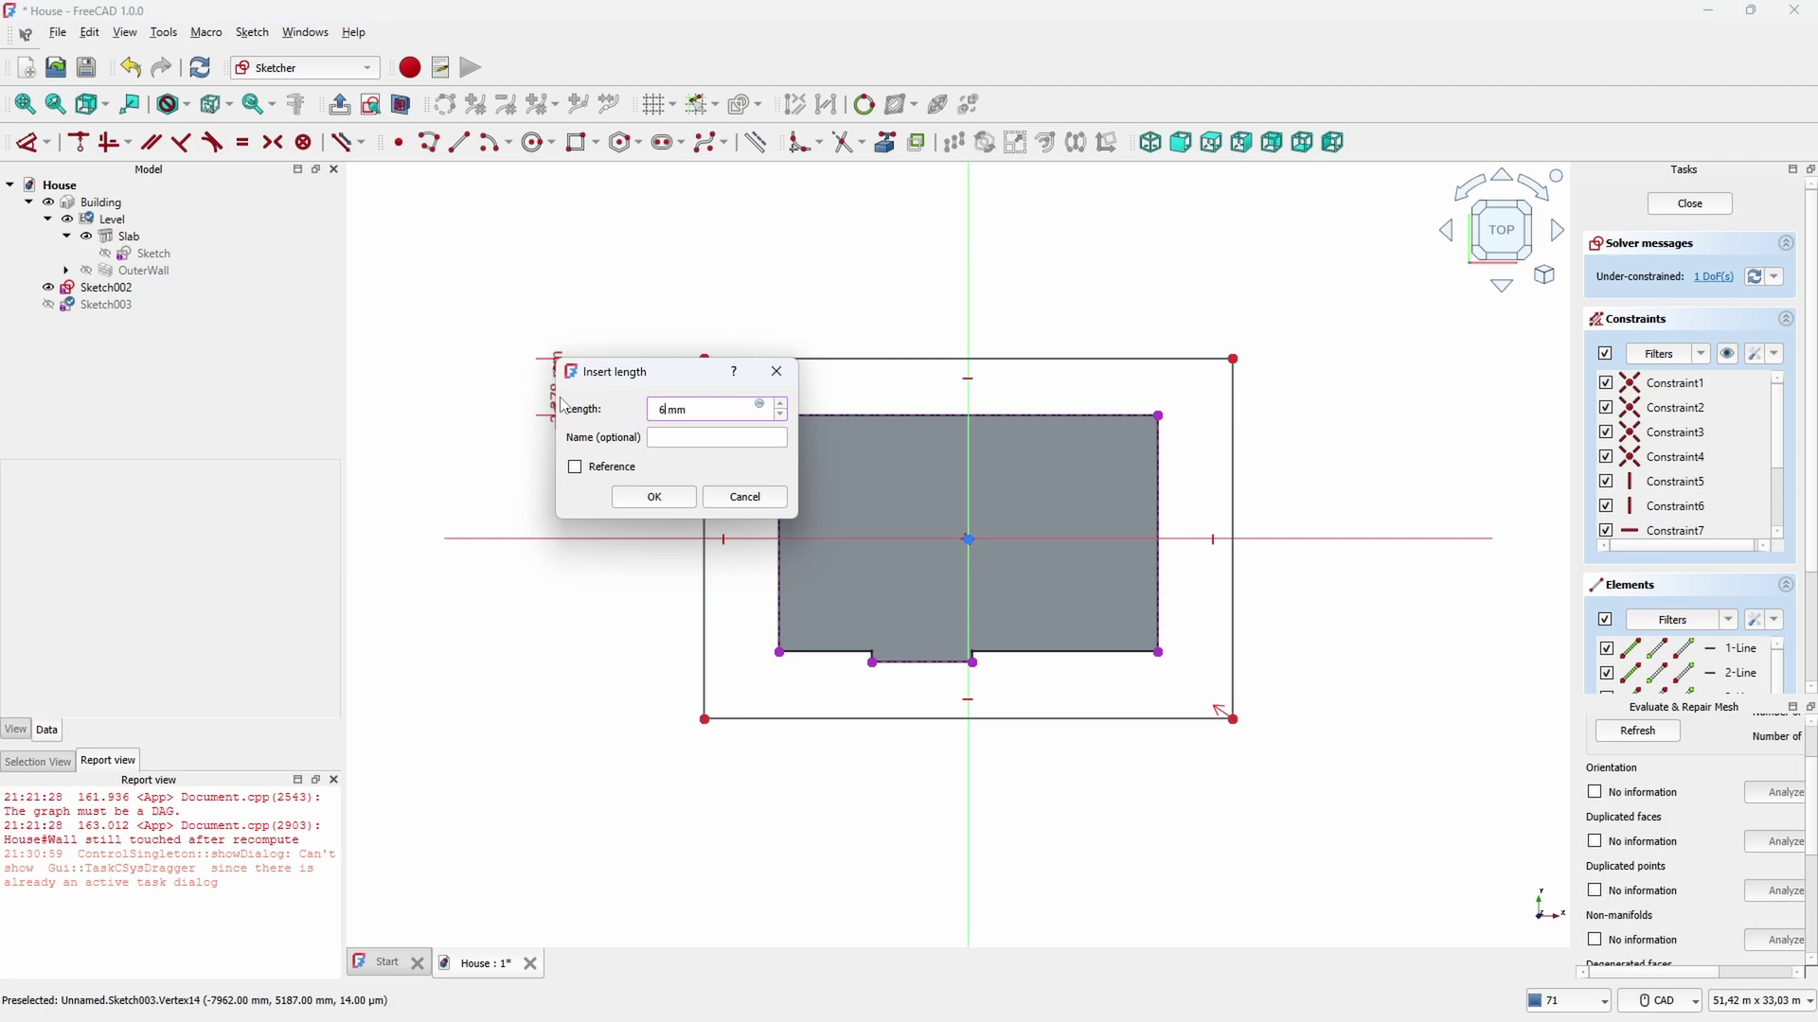
pyautogui.press('Return')
pyautogui.click(753, 806)
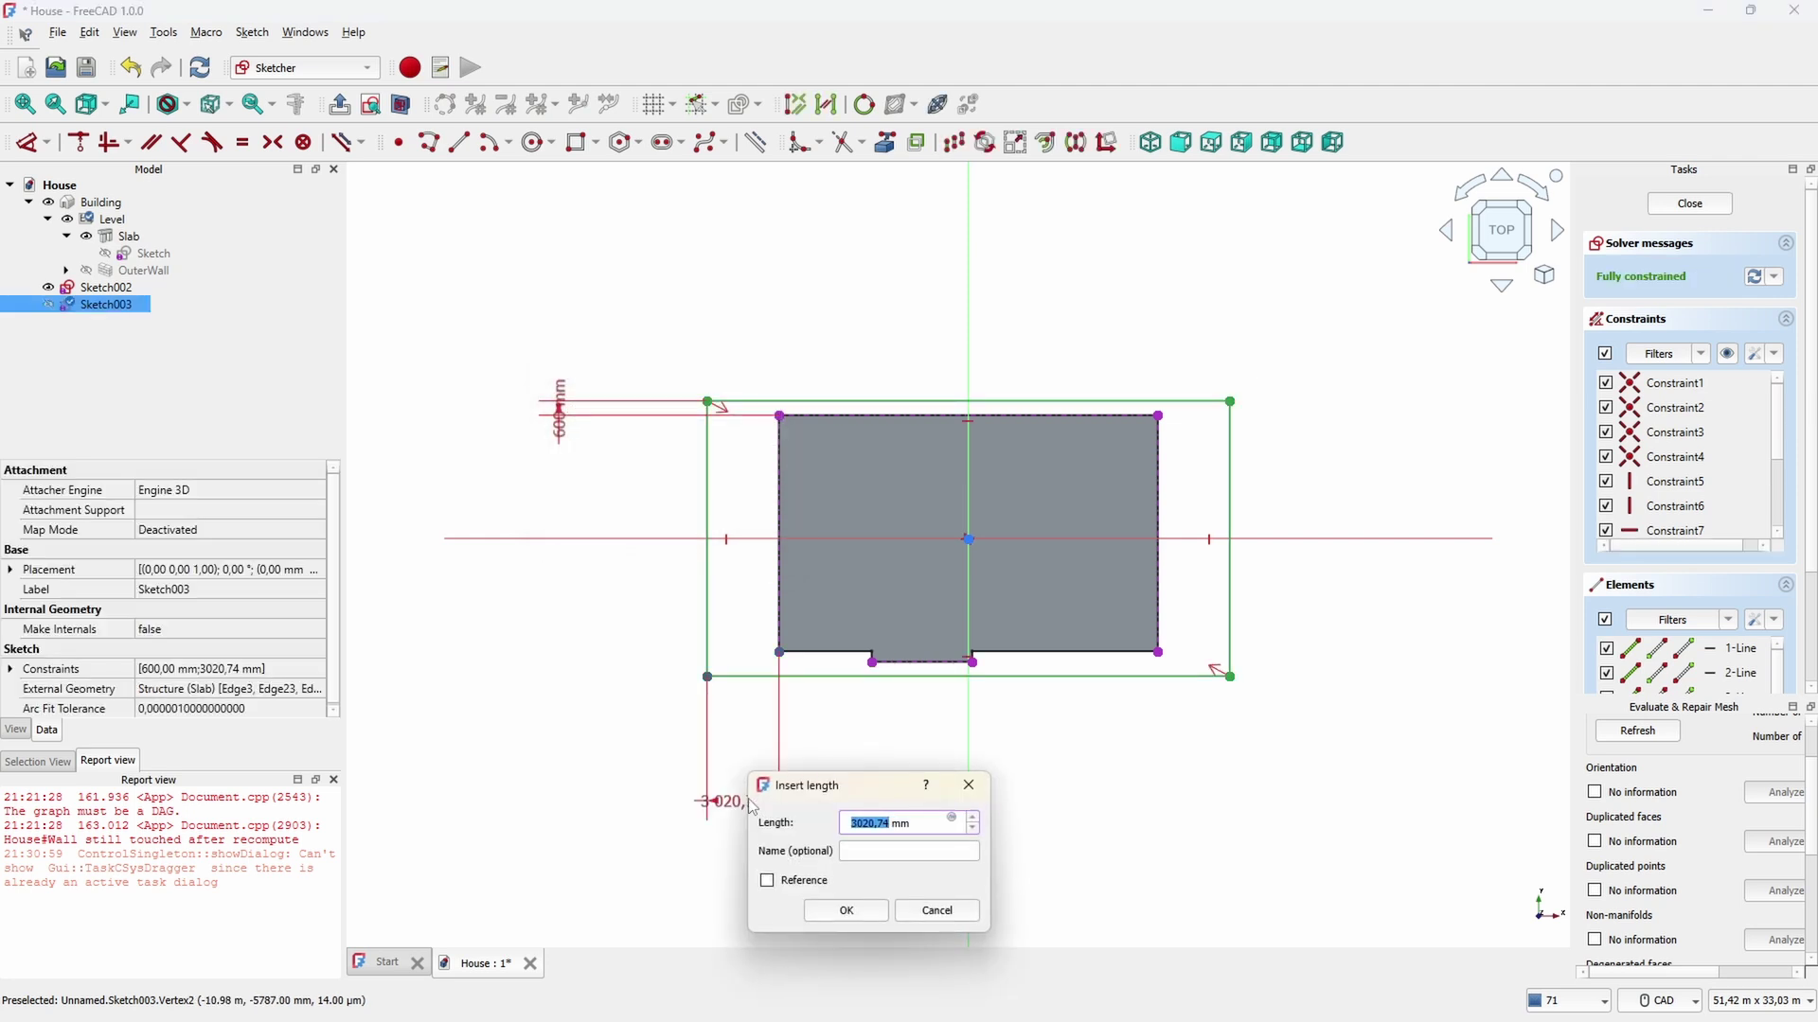
pyautogui.write('600')
pyautogui.press('Return')
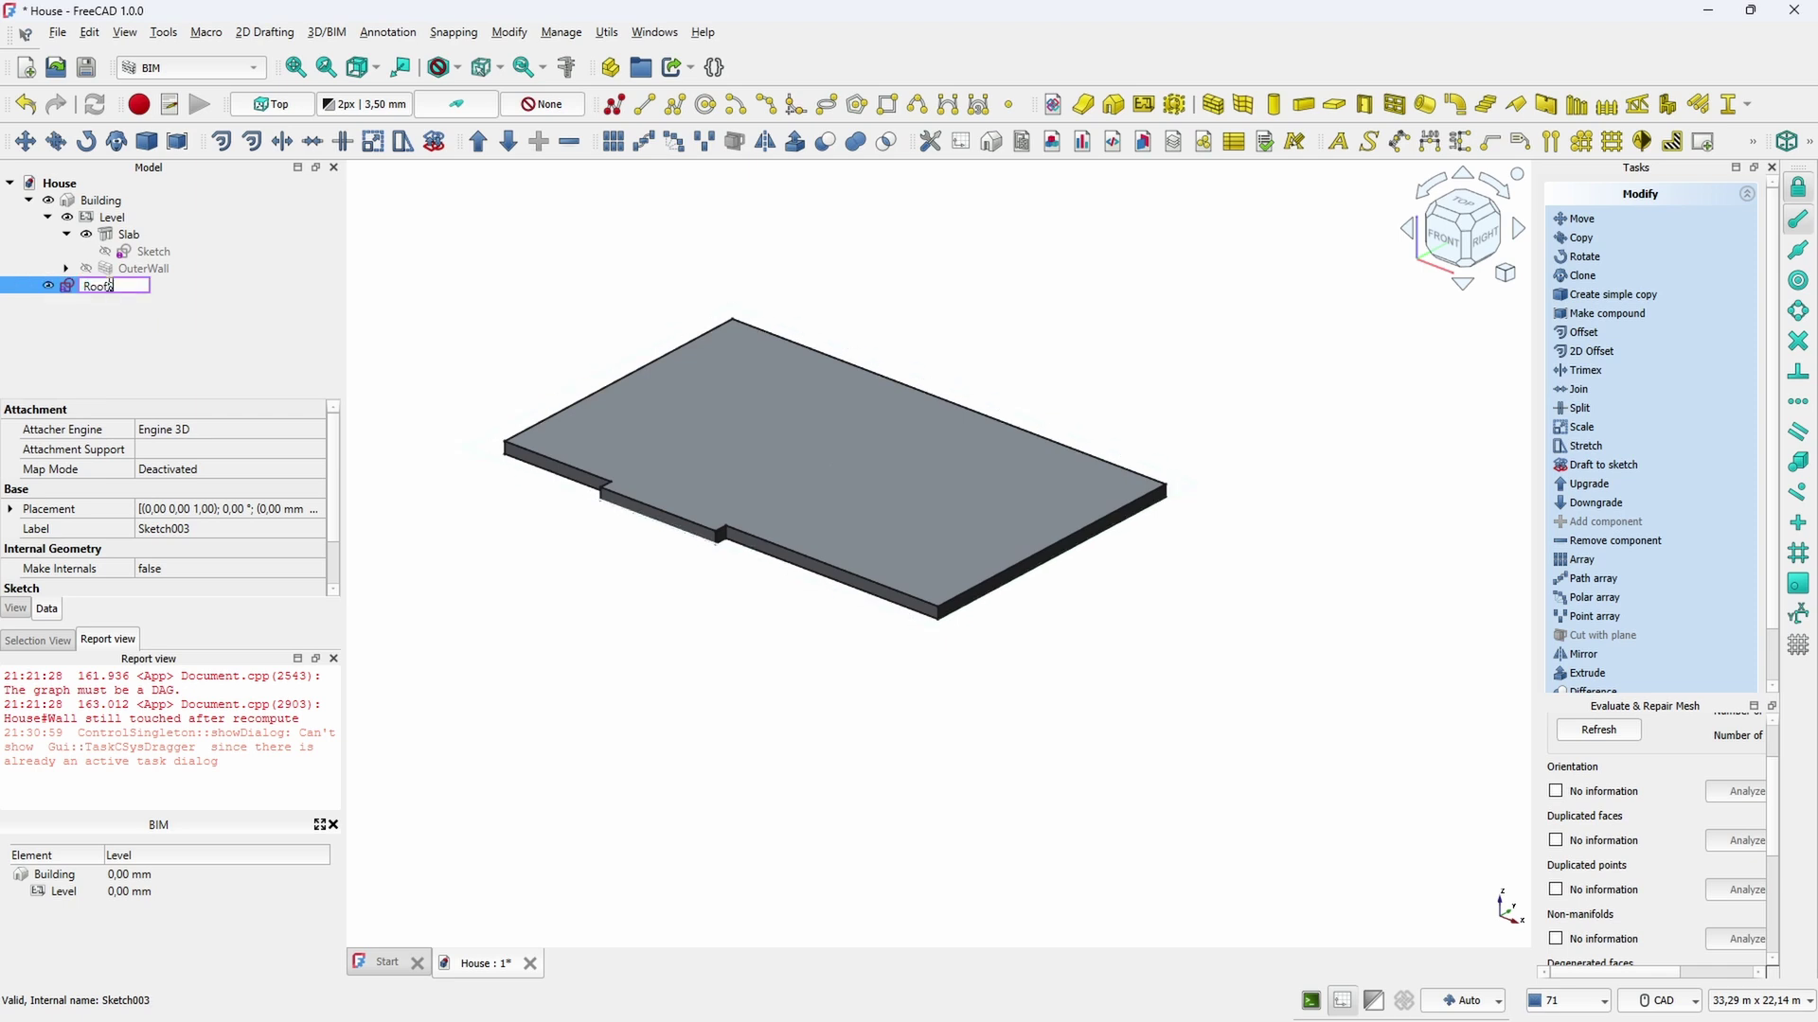
# Rename the rectangle sketch as RoofSketch and create a roof from it, opening the roof's profile parameters
pyautogui.click(1242, 102)
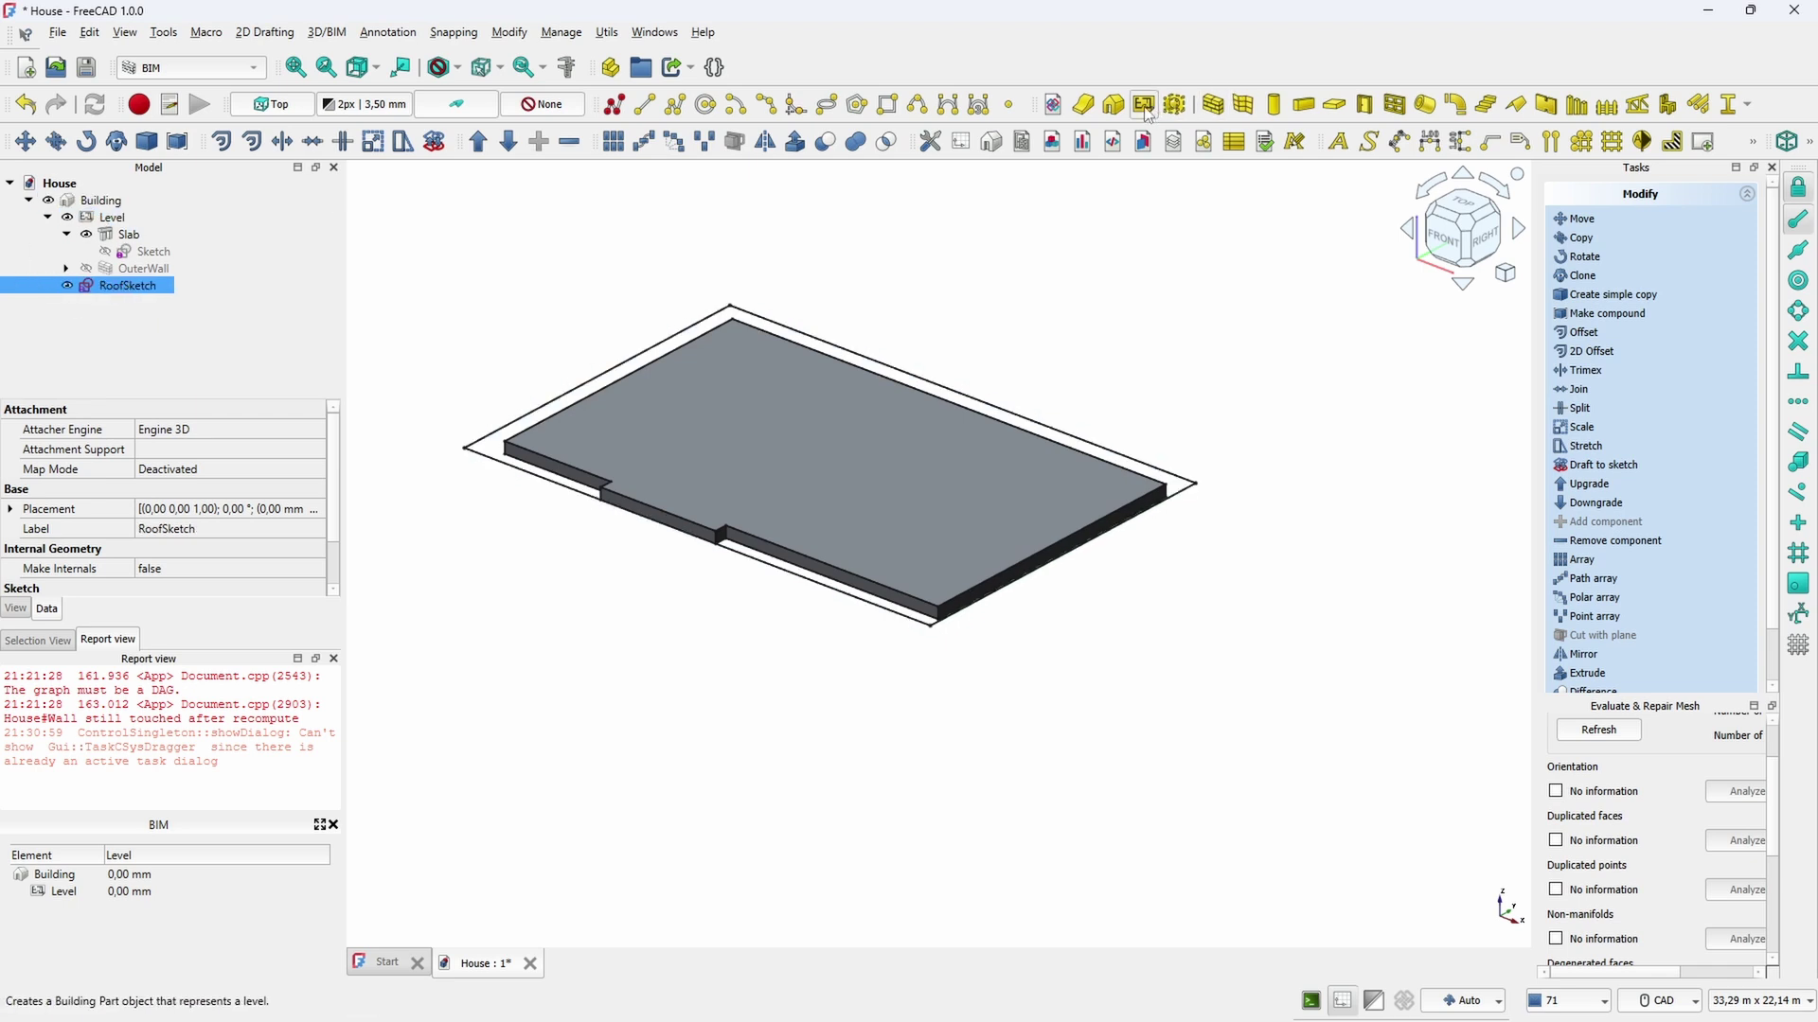
pyautogui.click(1518, 108)
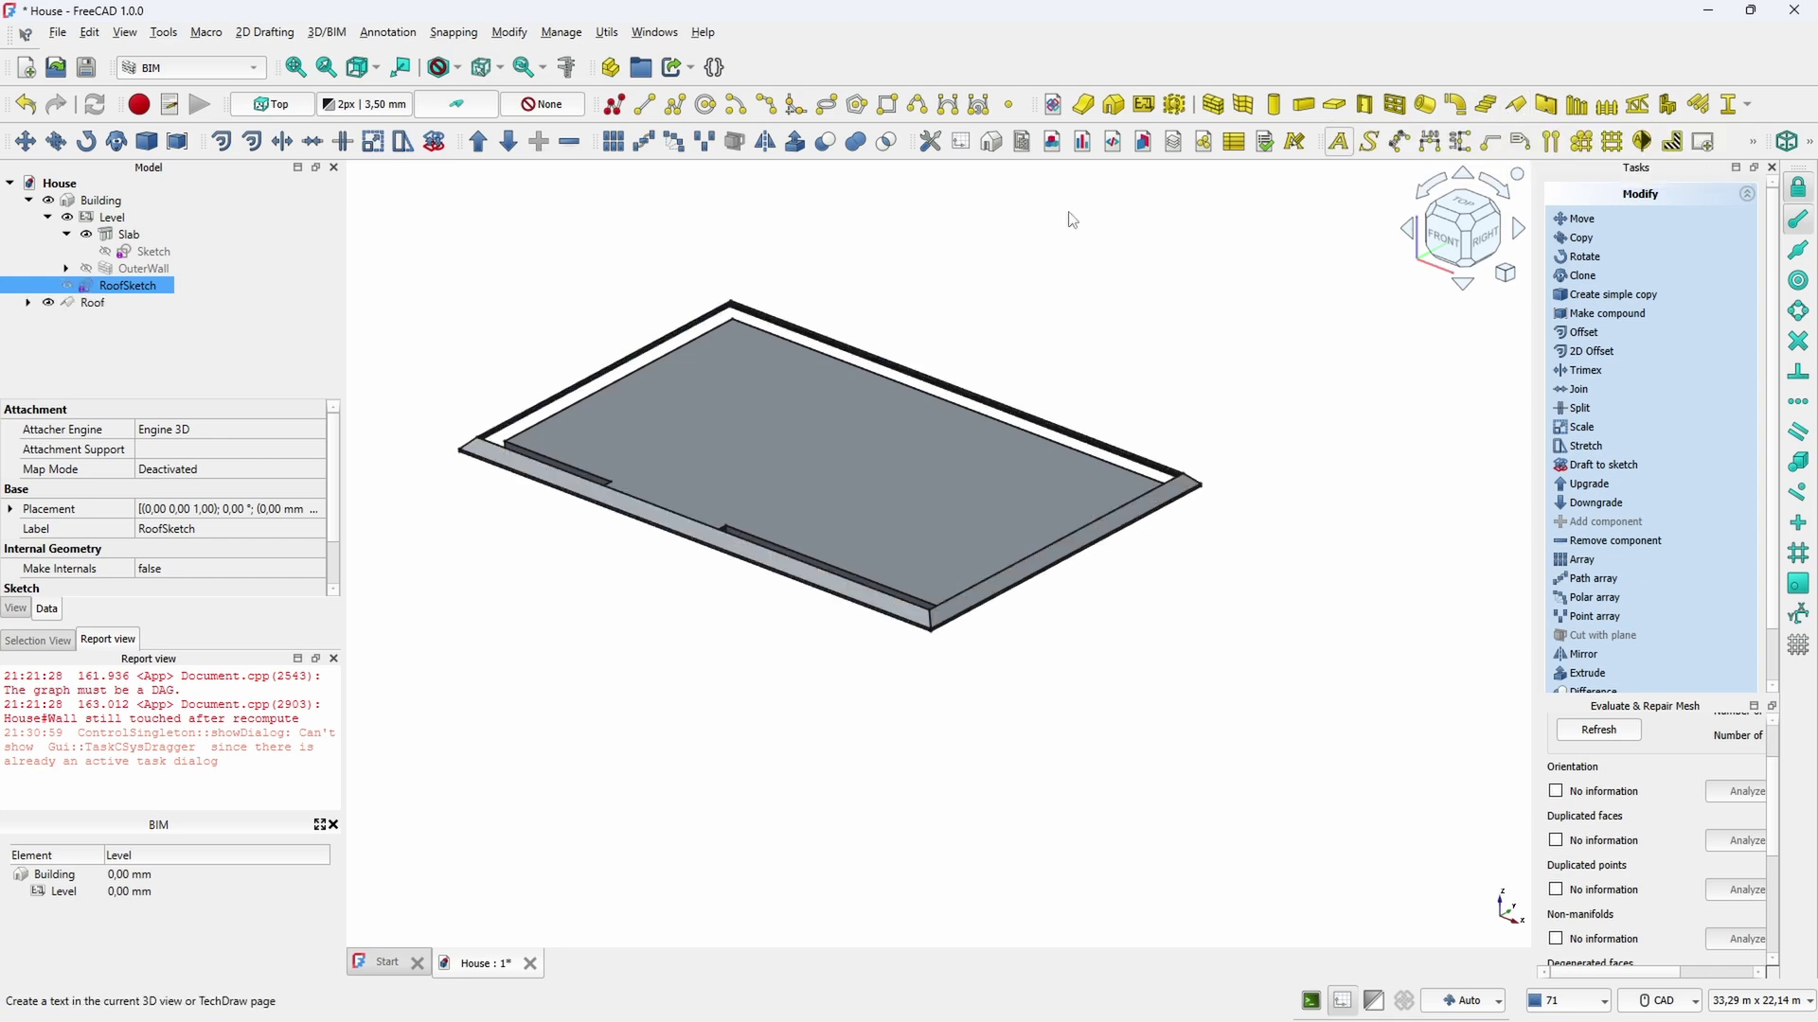
pyautogui.doubleClick(92, 303)
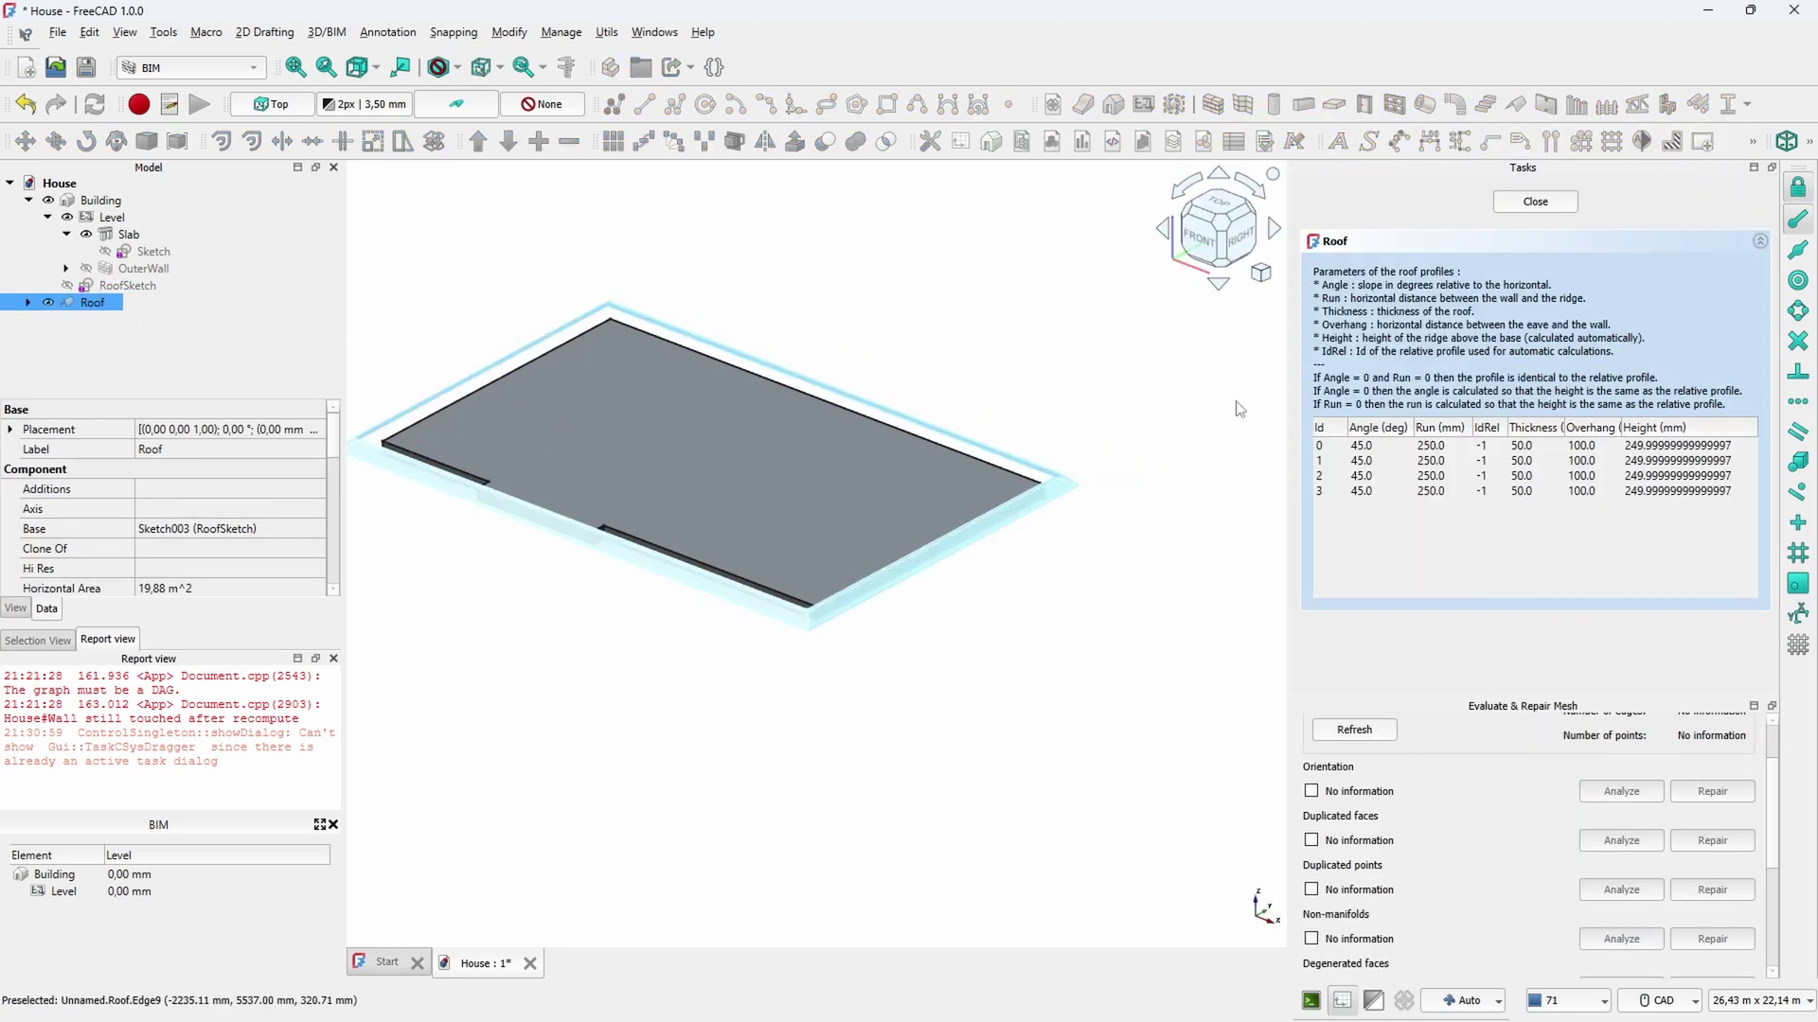
# Try a 27 degree slope angle on roof profile 0
pyautogui.doubleClick(1363, 449)
pyautogui.write('27')
pyautogui.click(1369, 464)
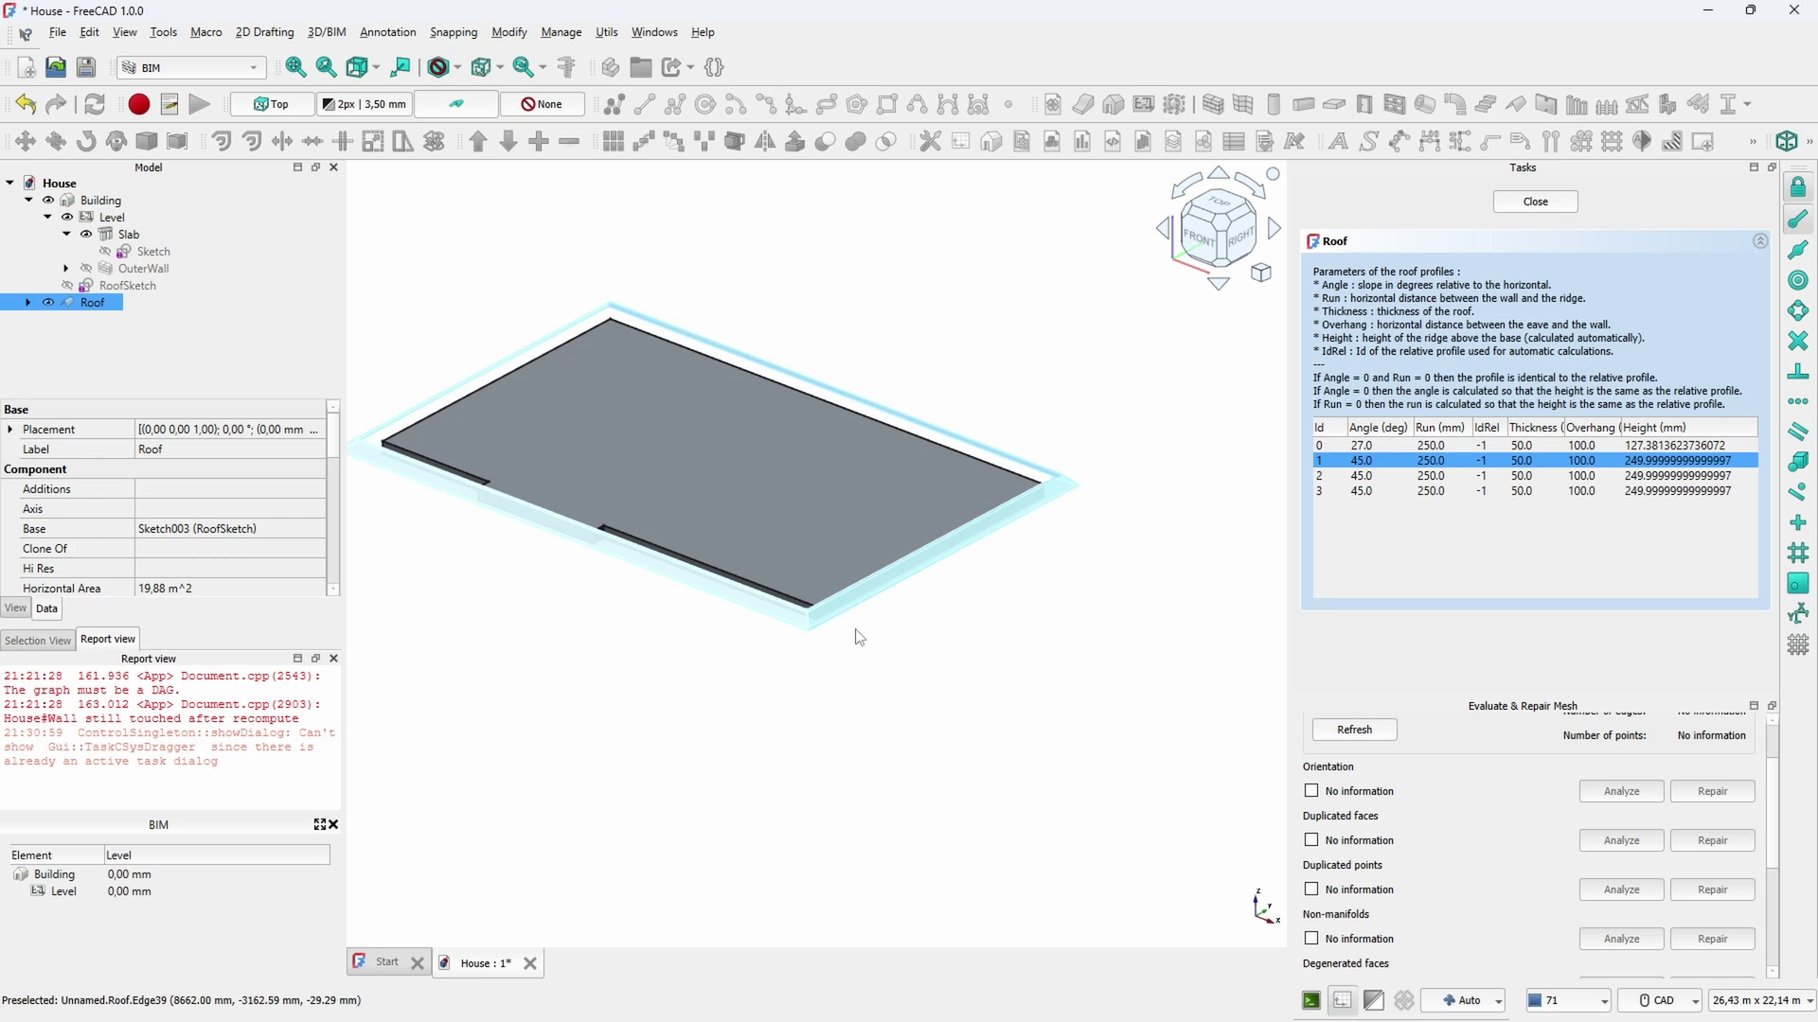
# Set the slope angle of roof profile 1 to 27 degrees and that of profile 0 to 0
pyautogui.scroll(-1, 822, 710)
pyautogui.moveTo(846, 710)
pyautogui.mouseDown(button='middle')
pyautogui.moveTo(1027, 686)
pyautogui.moveTo(994, 629)
pyautogui.moveTo(966, 621)
pyautogui.moveTo(1156, 584)
pyautogui.moveTo(1150, 530)
pyautogui.mouseUp(button='middle')
pyautogui.doubleClick(1377, 461)
pyautogui.write('27')
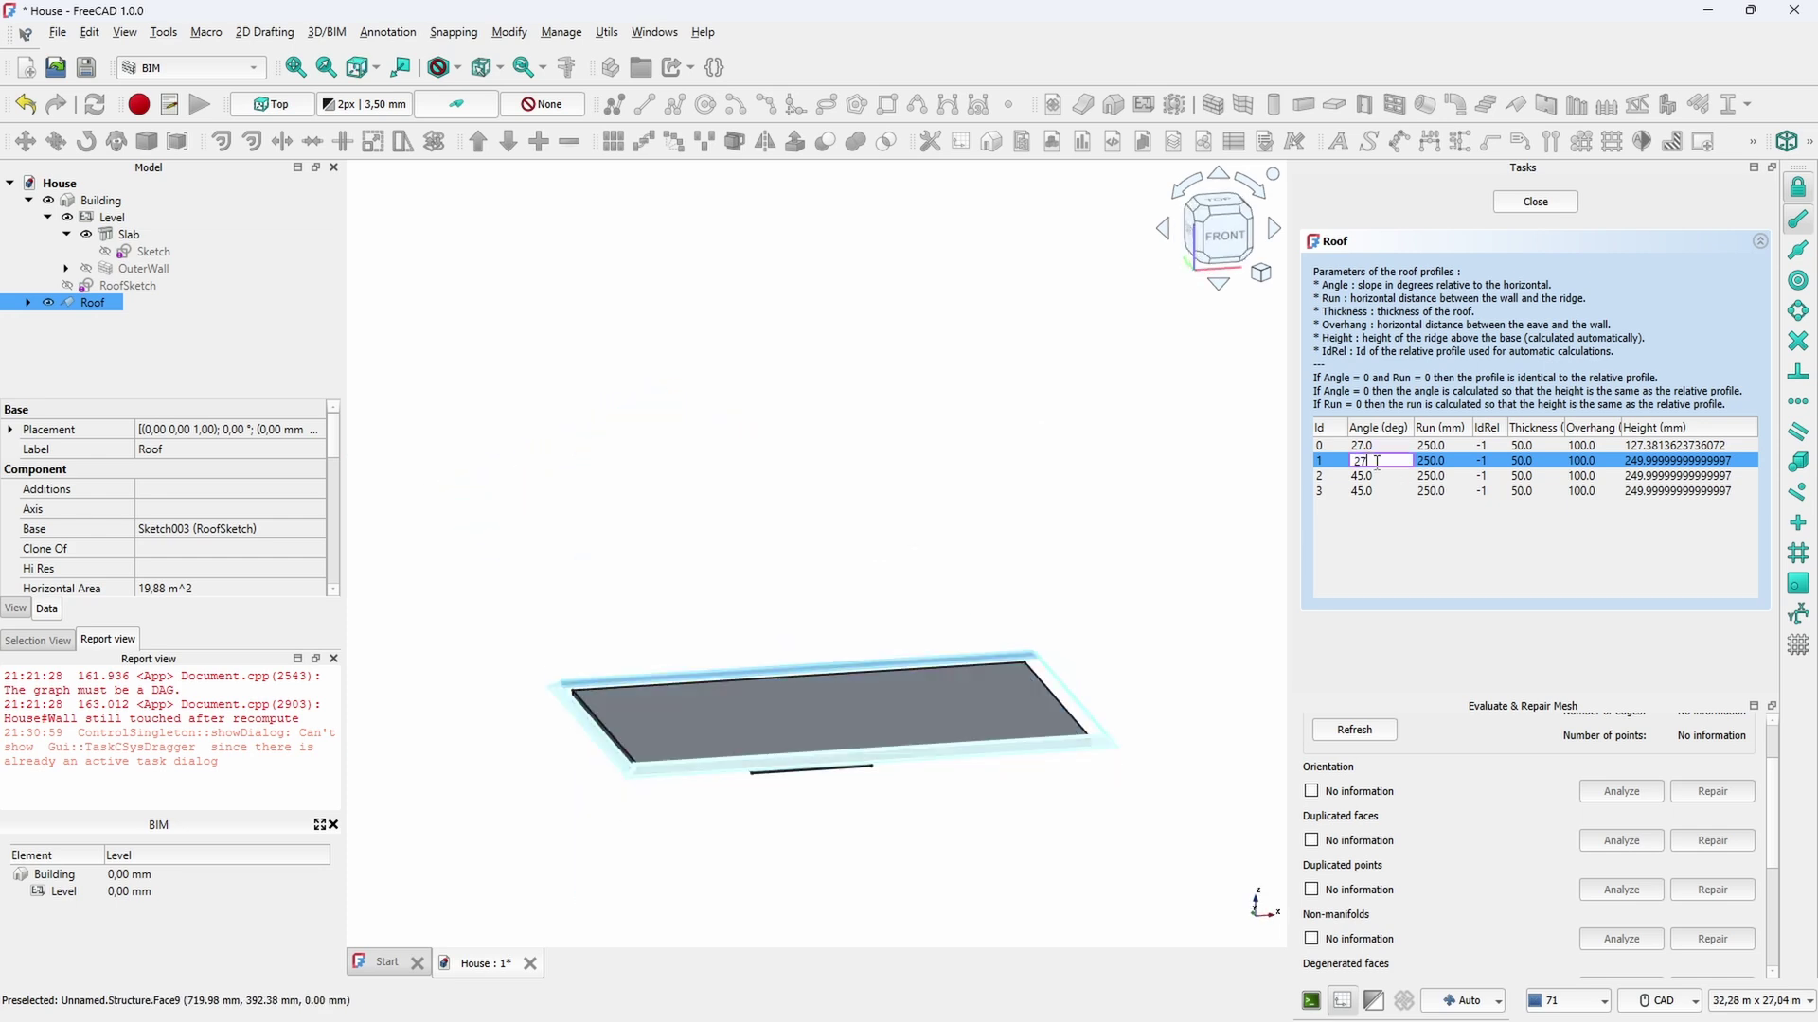
pyautogui.press('Return')
pyautogui.moveTo(1364, 476); pyautogui.dragTo(1368, 449)
pyautogui.doubleClick(1368, 449)
pyautogui.write('0')
pyautogui.press('Return')
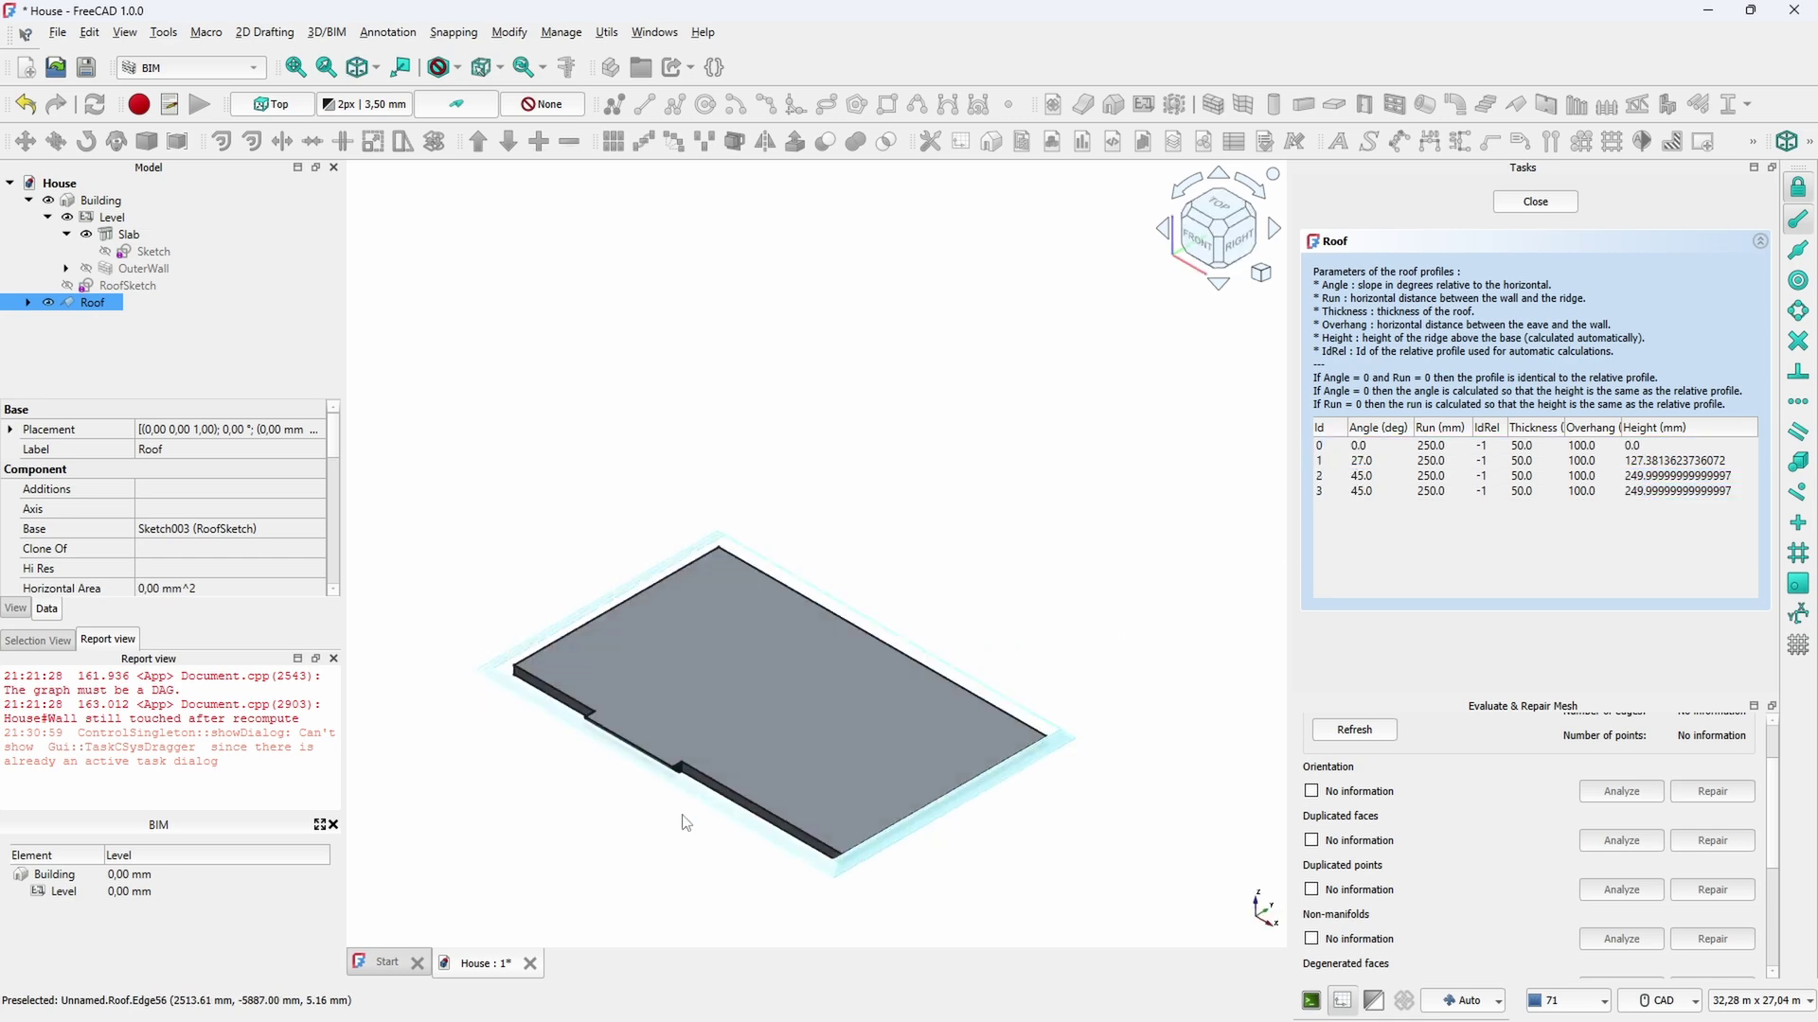
# Set the slope angle of roof profile 3 to 27 degrees and that of profile 2 to 0
pyautogui.moveTo(787, 785); pyautogui.dragTo(615, 719, button='middle')
pyautogui.doubleClick(1371, 492)
pyautogui.write('27')
pyautogui.press('Return')
pyautogui.moveTo(1051, 710); pyautogui.dragTo(954, 742, button='middle')
pyautogui.click(1375, 478)
pyautogui.doubleClick(1376, 478)
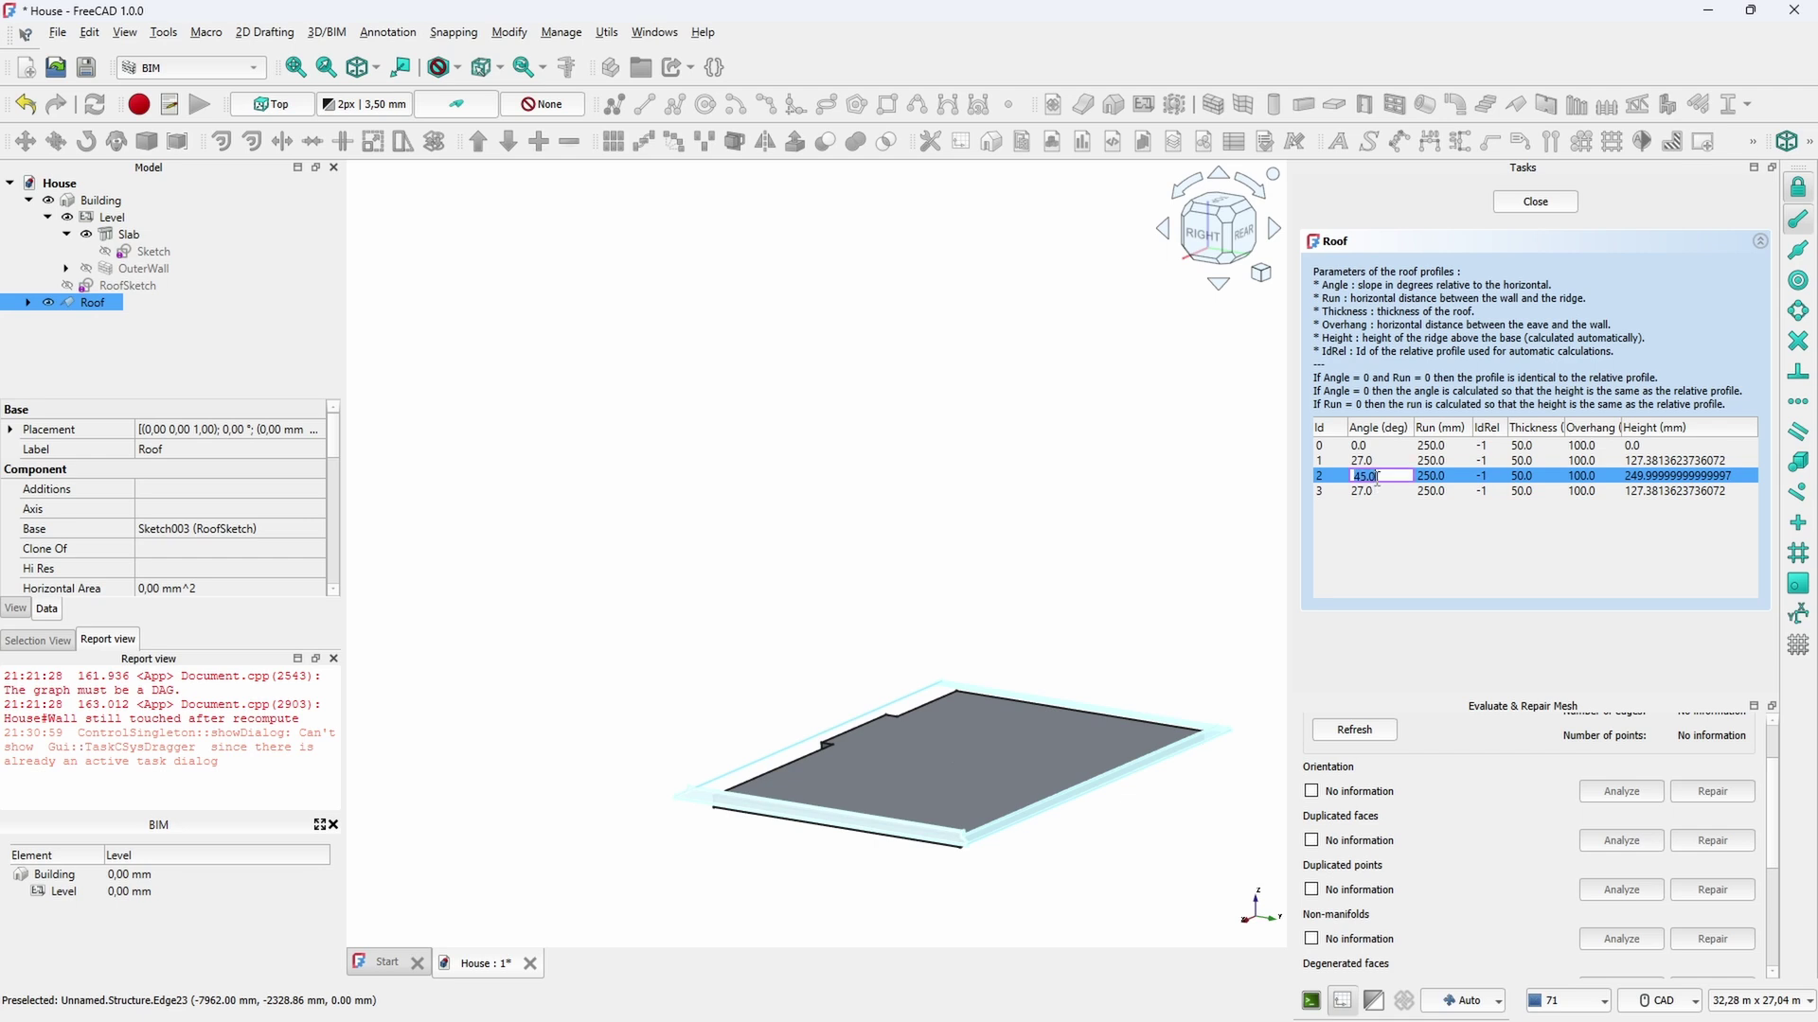
pyautogui.write('0')
pyautogui.press('Return')
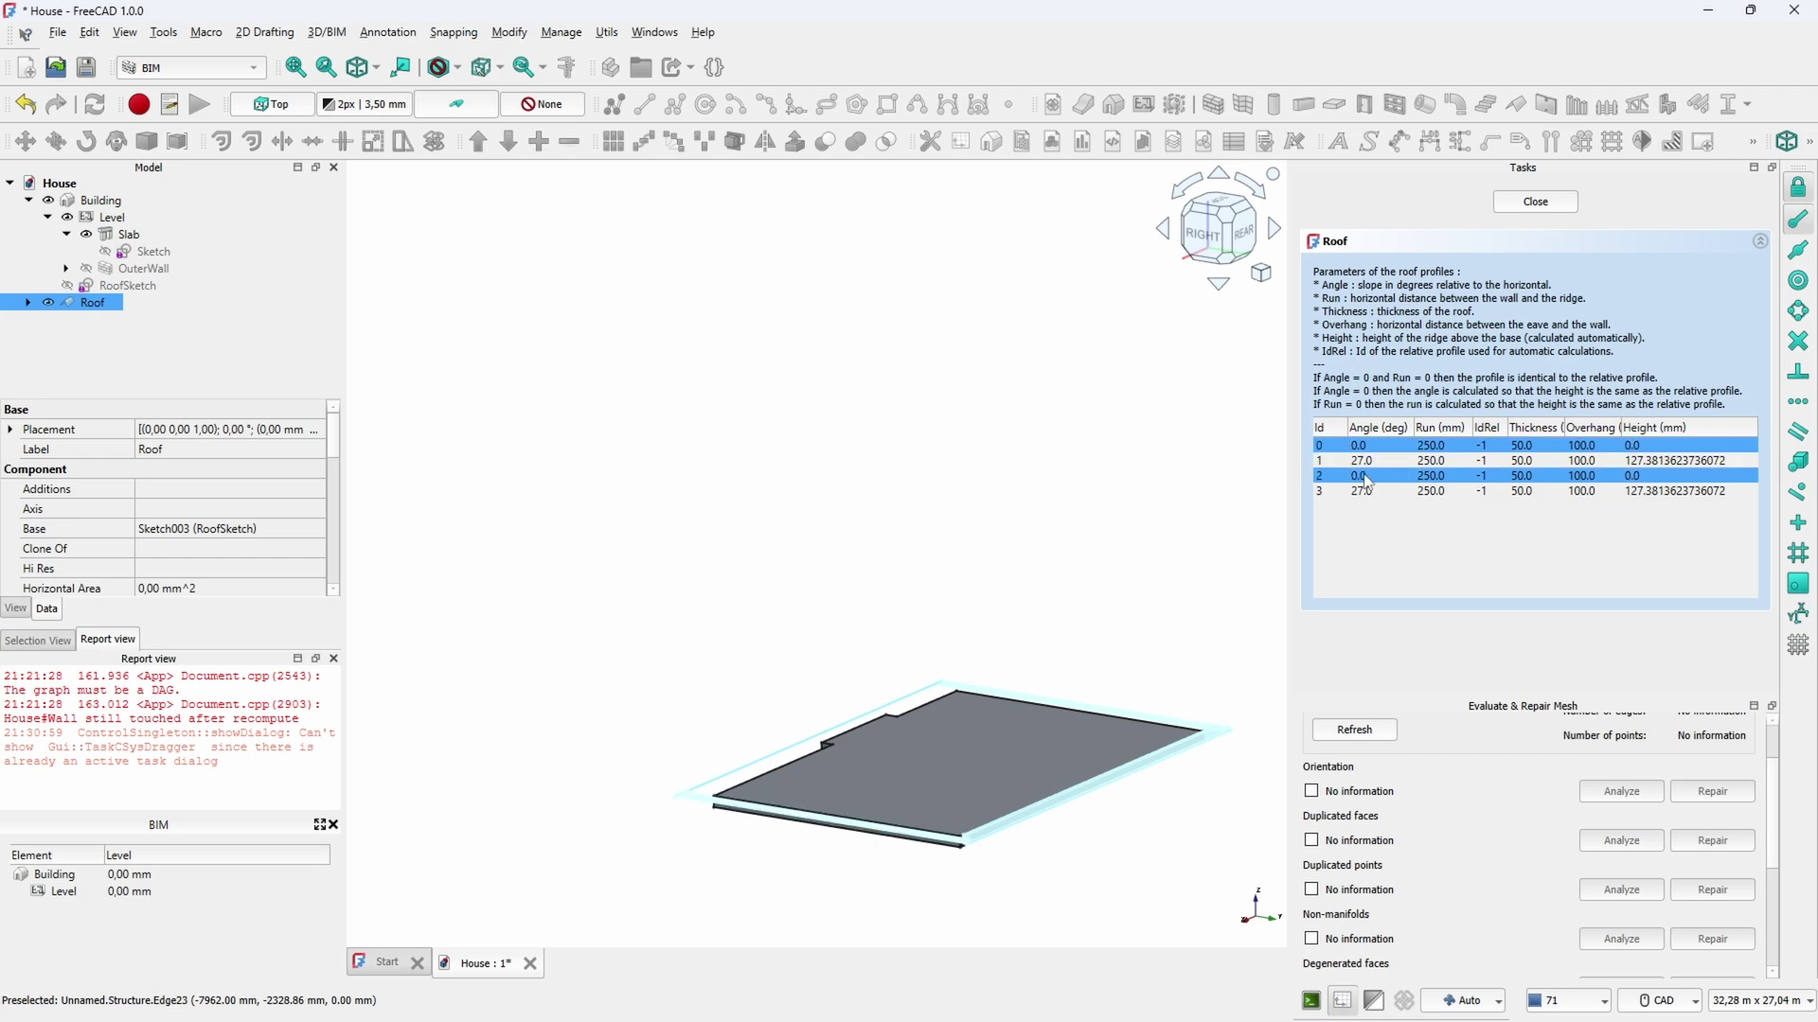
# Set the run of roof profiles 0 and 2 to 0 and of profiles 1 and 3 to 6200 mm
pyautogui.doubleClick(1439, 461)
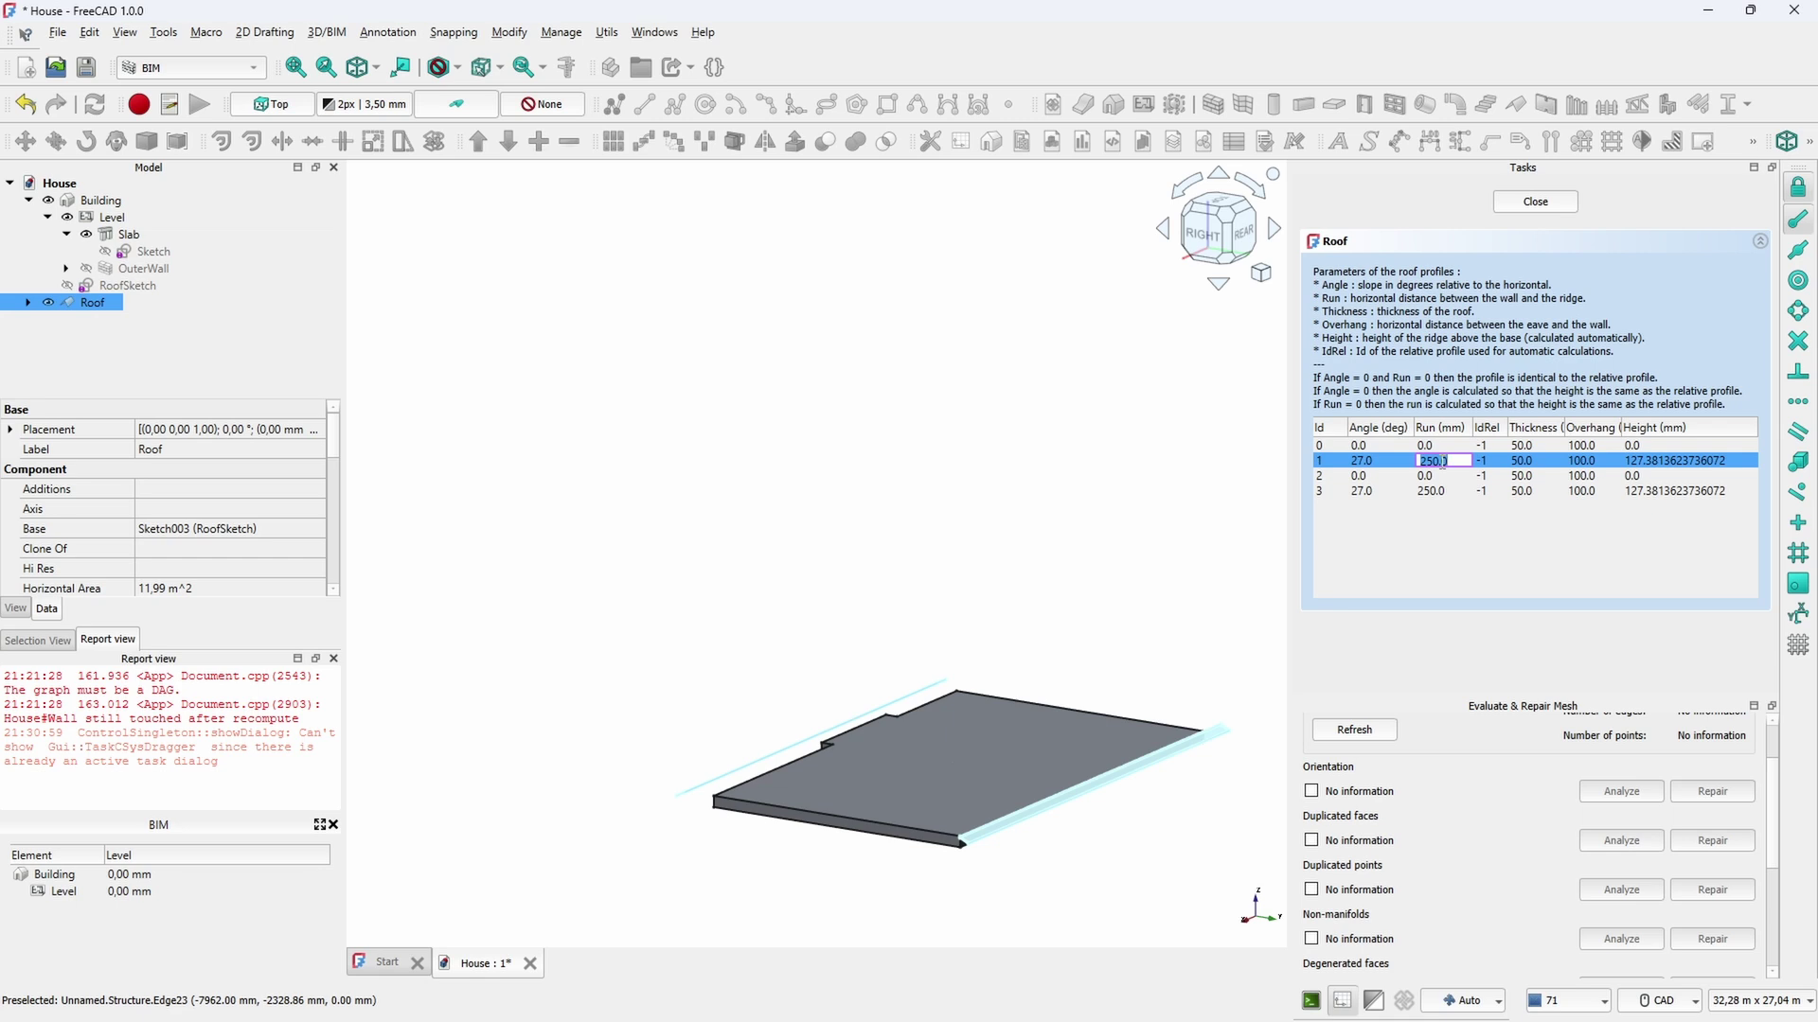
pyautogui.doubleClick(1442, 492)
pyautogui.write('6200')
pyautogui.press('Return')
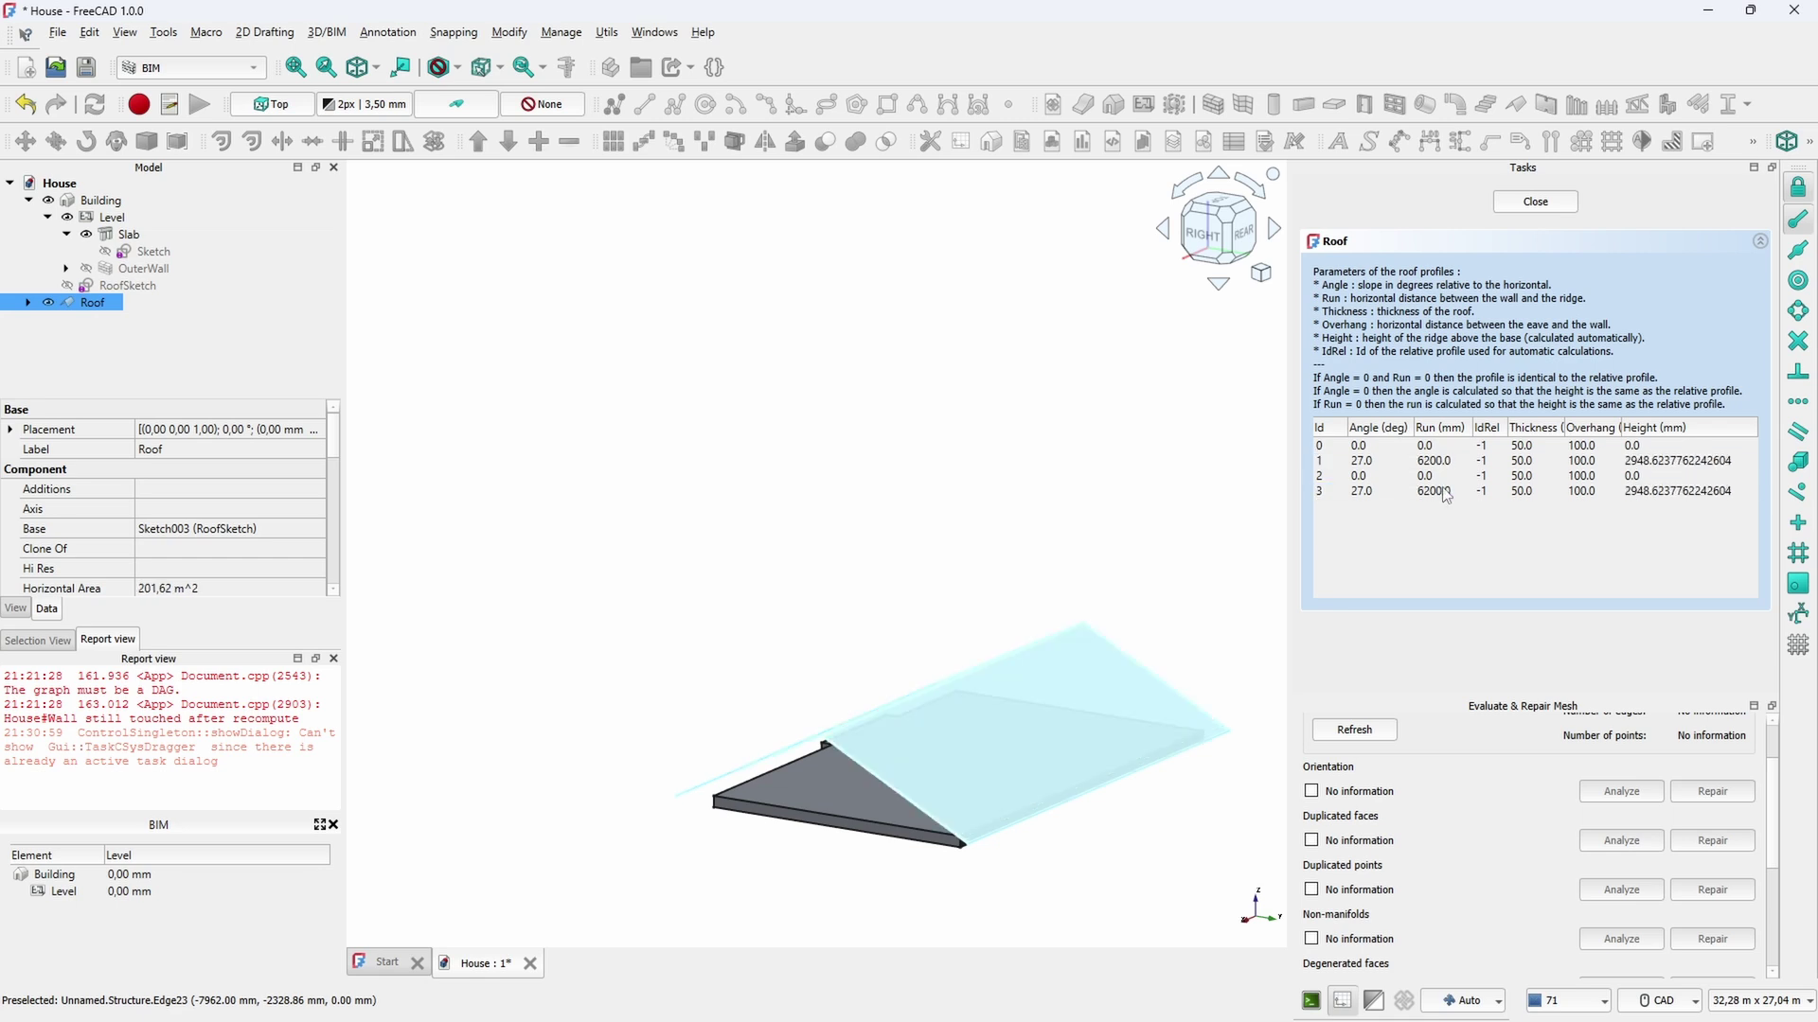
# Set the thickness of roof profiles 1 and 3 to 150 mm and finish editing the roof
pyautogui.press('3')
pyautogui.click(1524, 463)
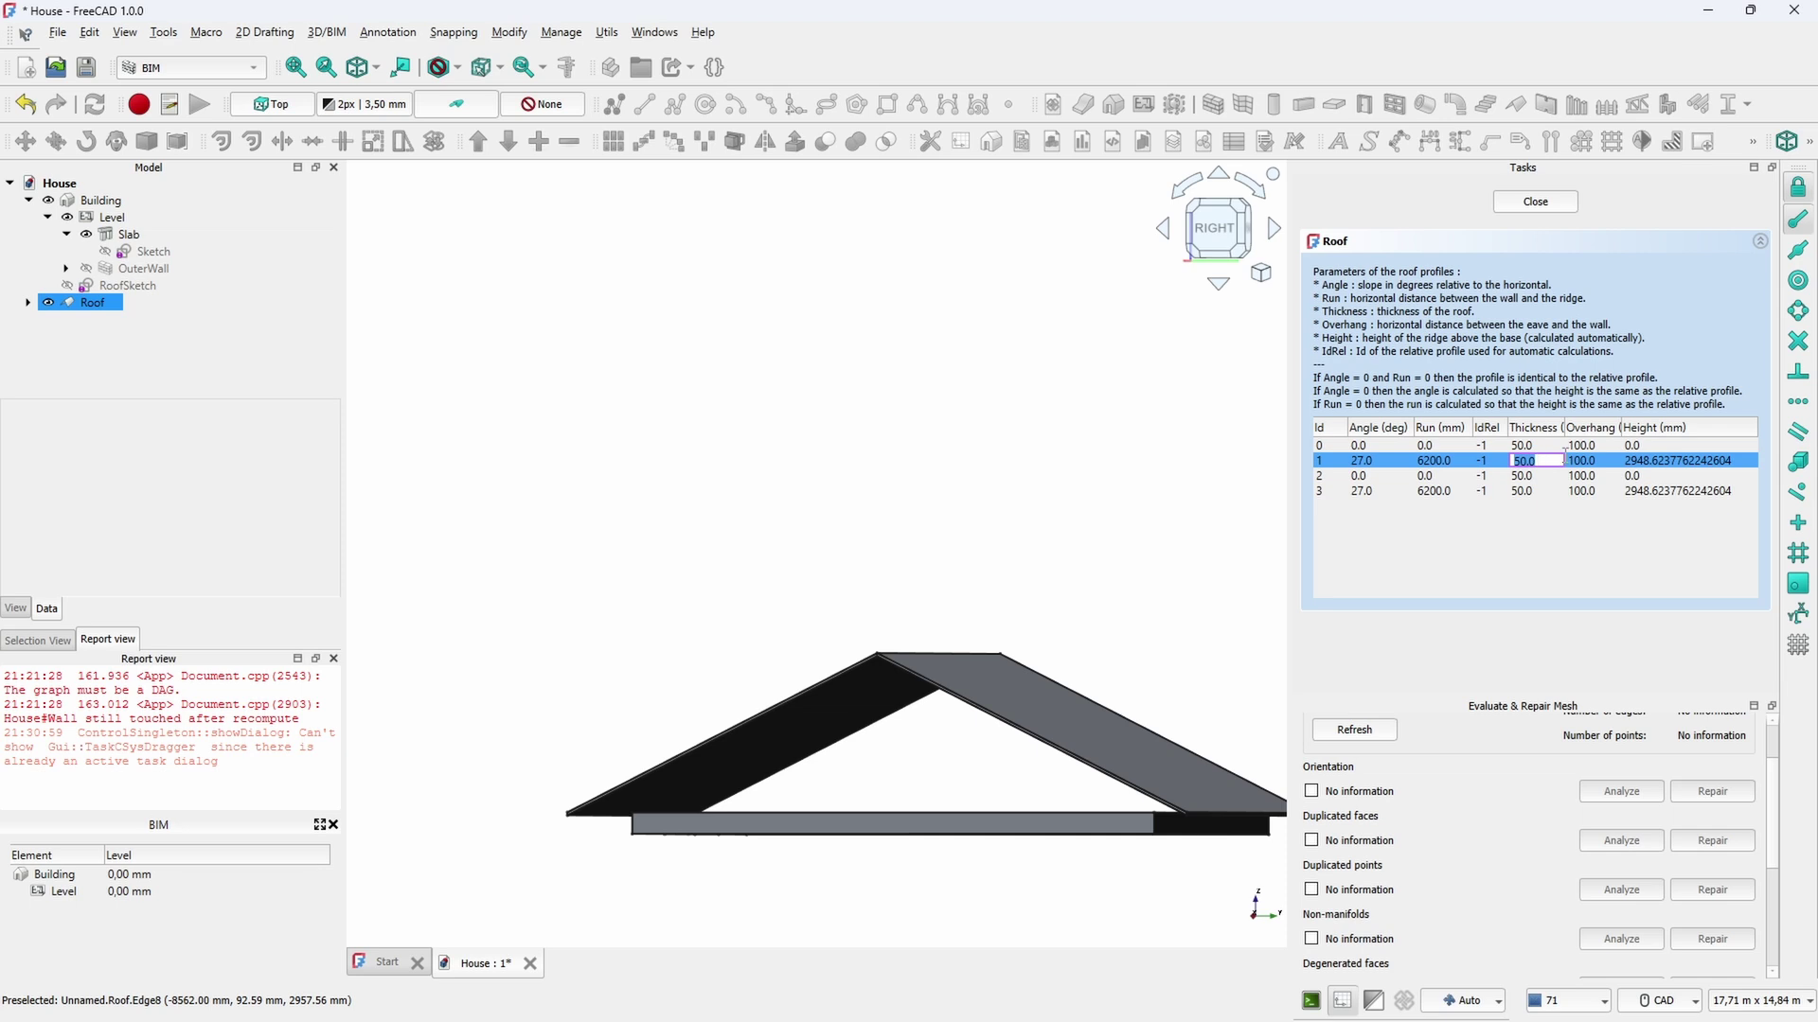
pyautogui.press('Return')
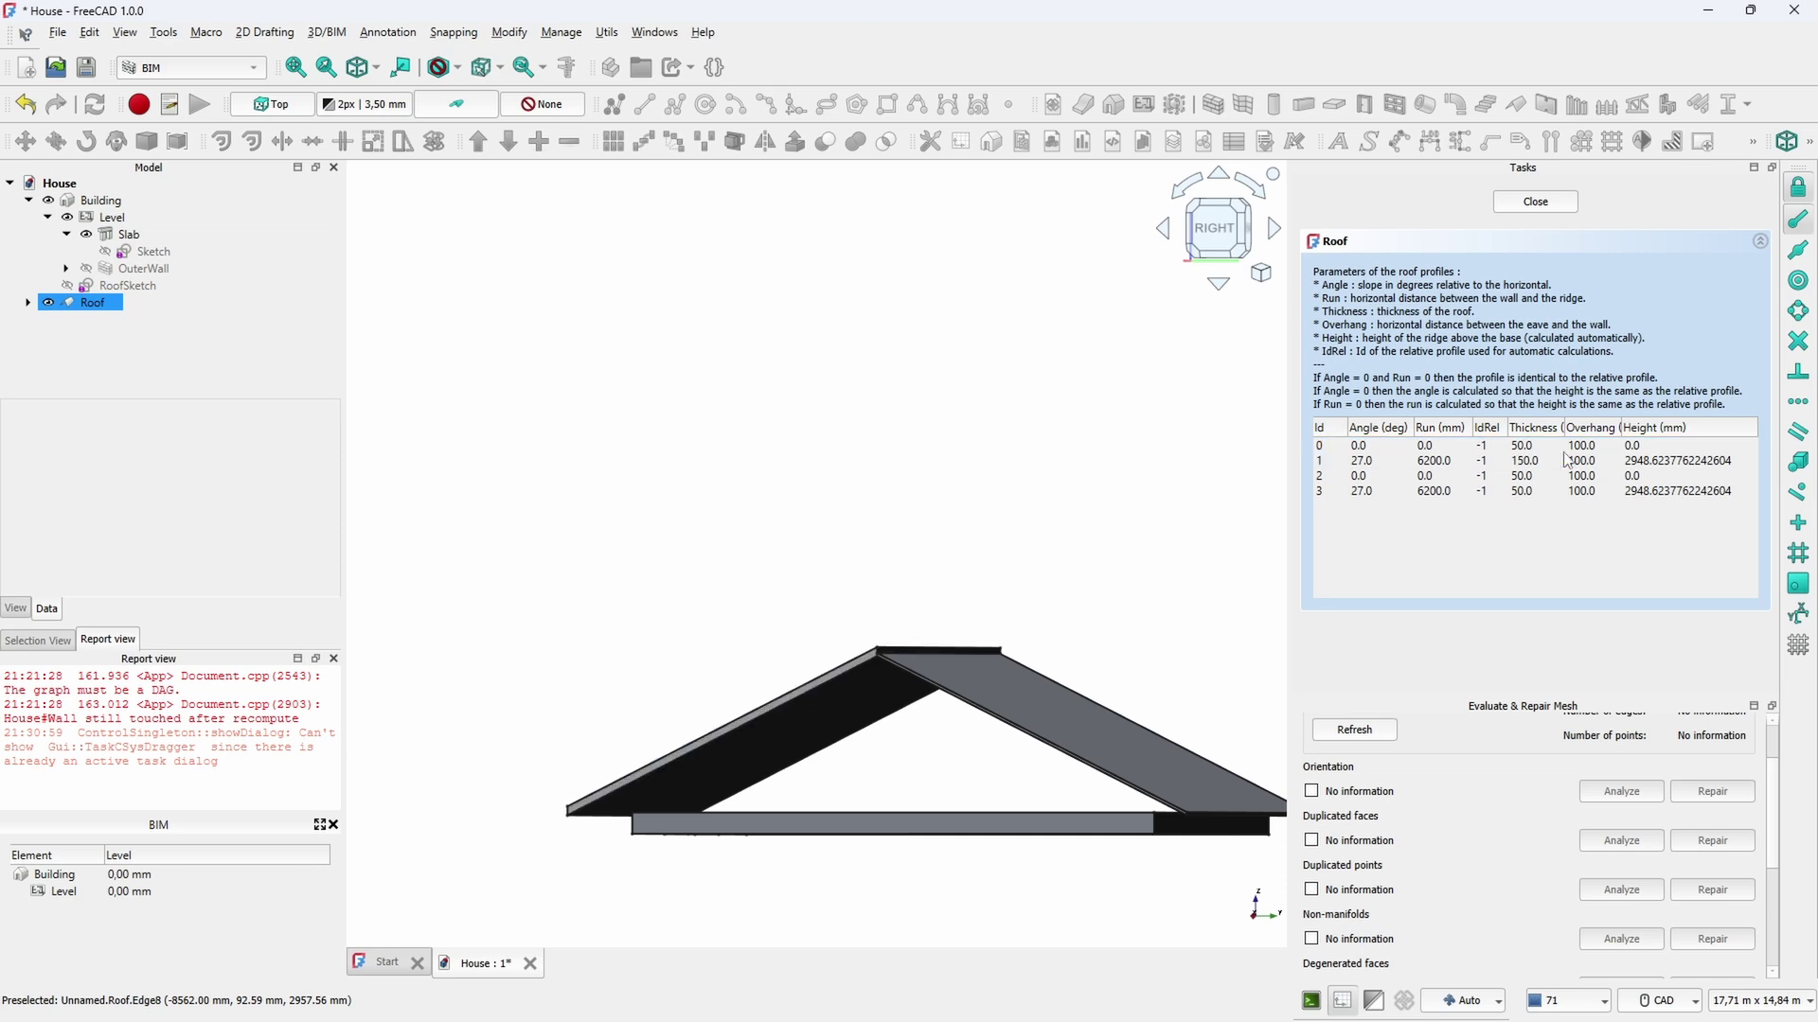
pyautogui.moveTo(941, 572); pyautogui.dragTo(774, 580, button='middle')
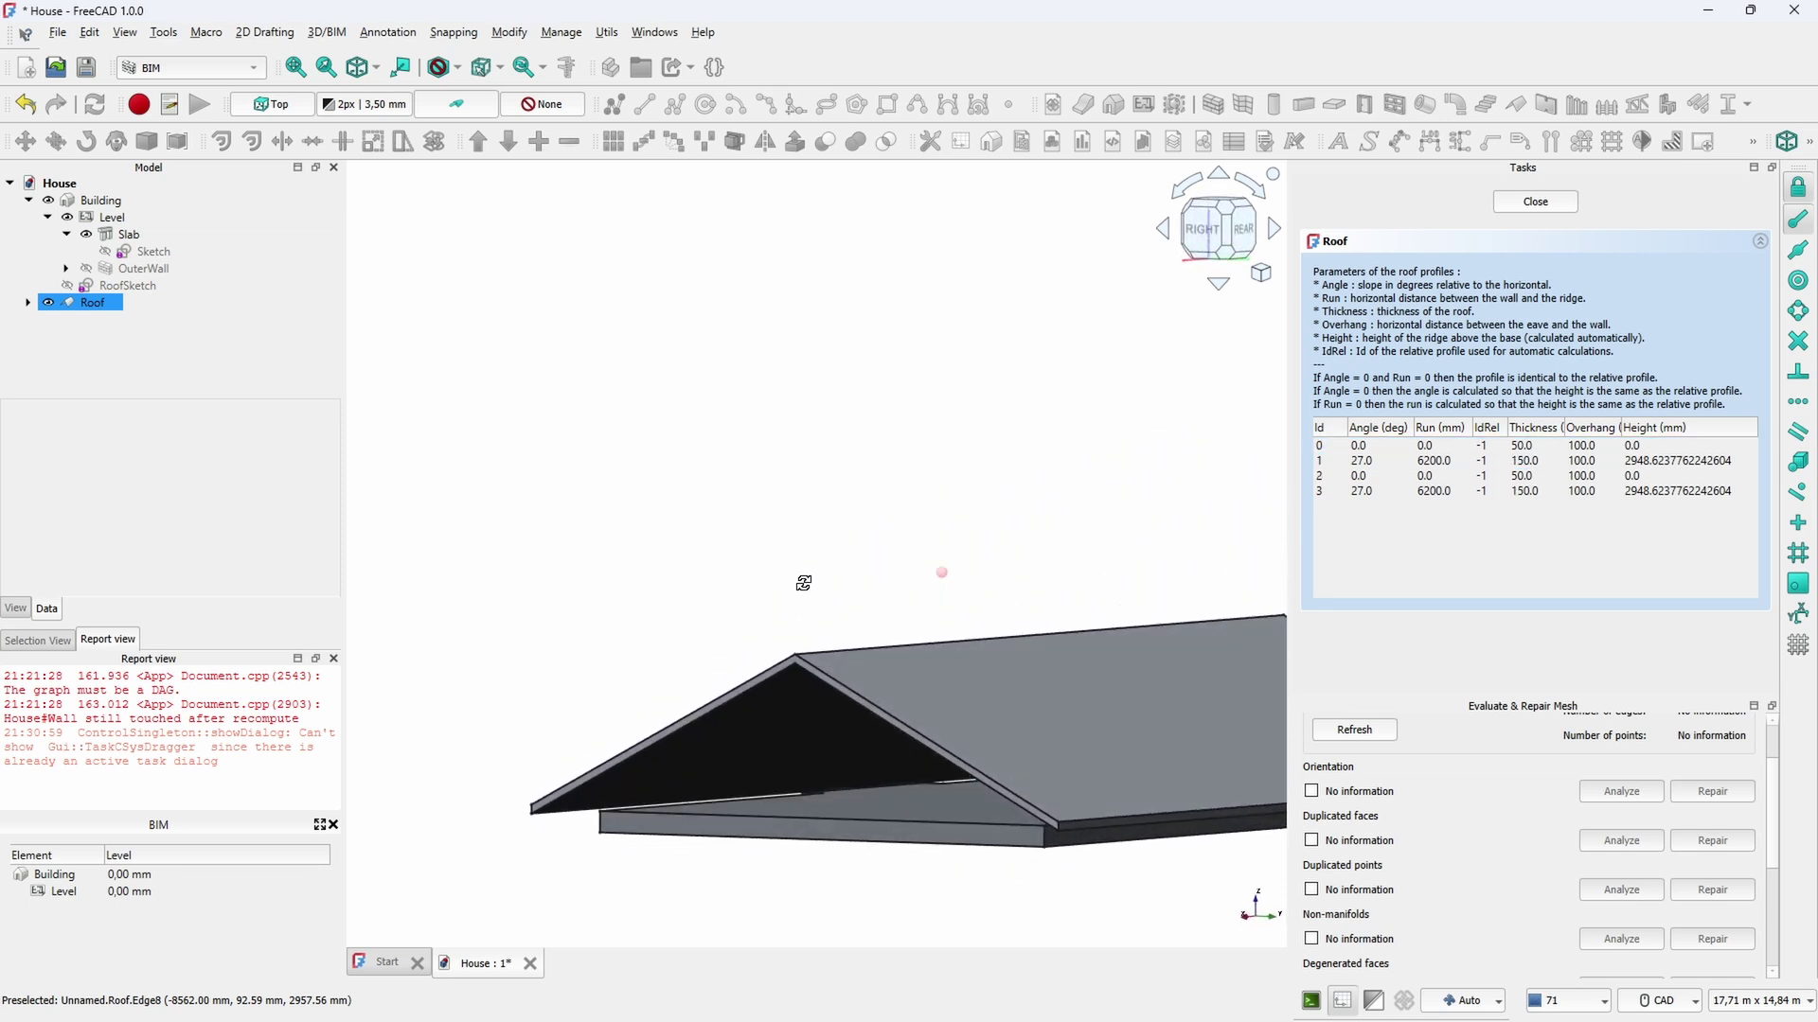
pyautogui.click(1534, 201)
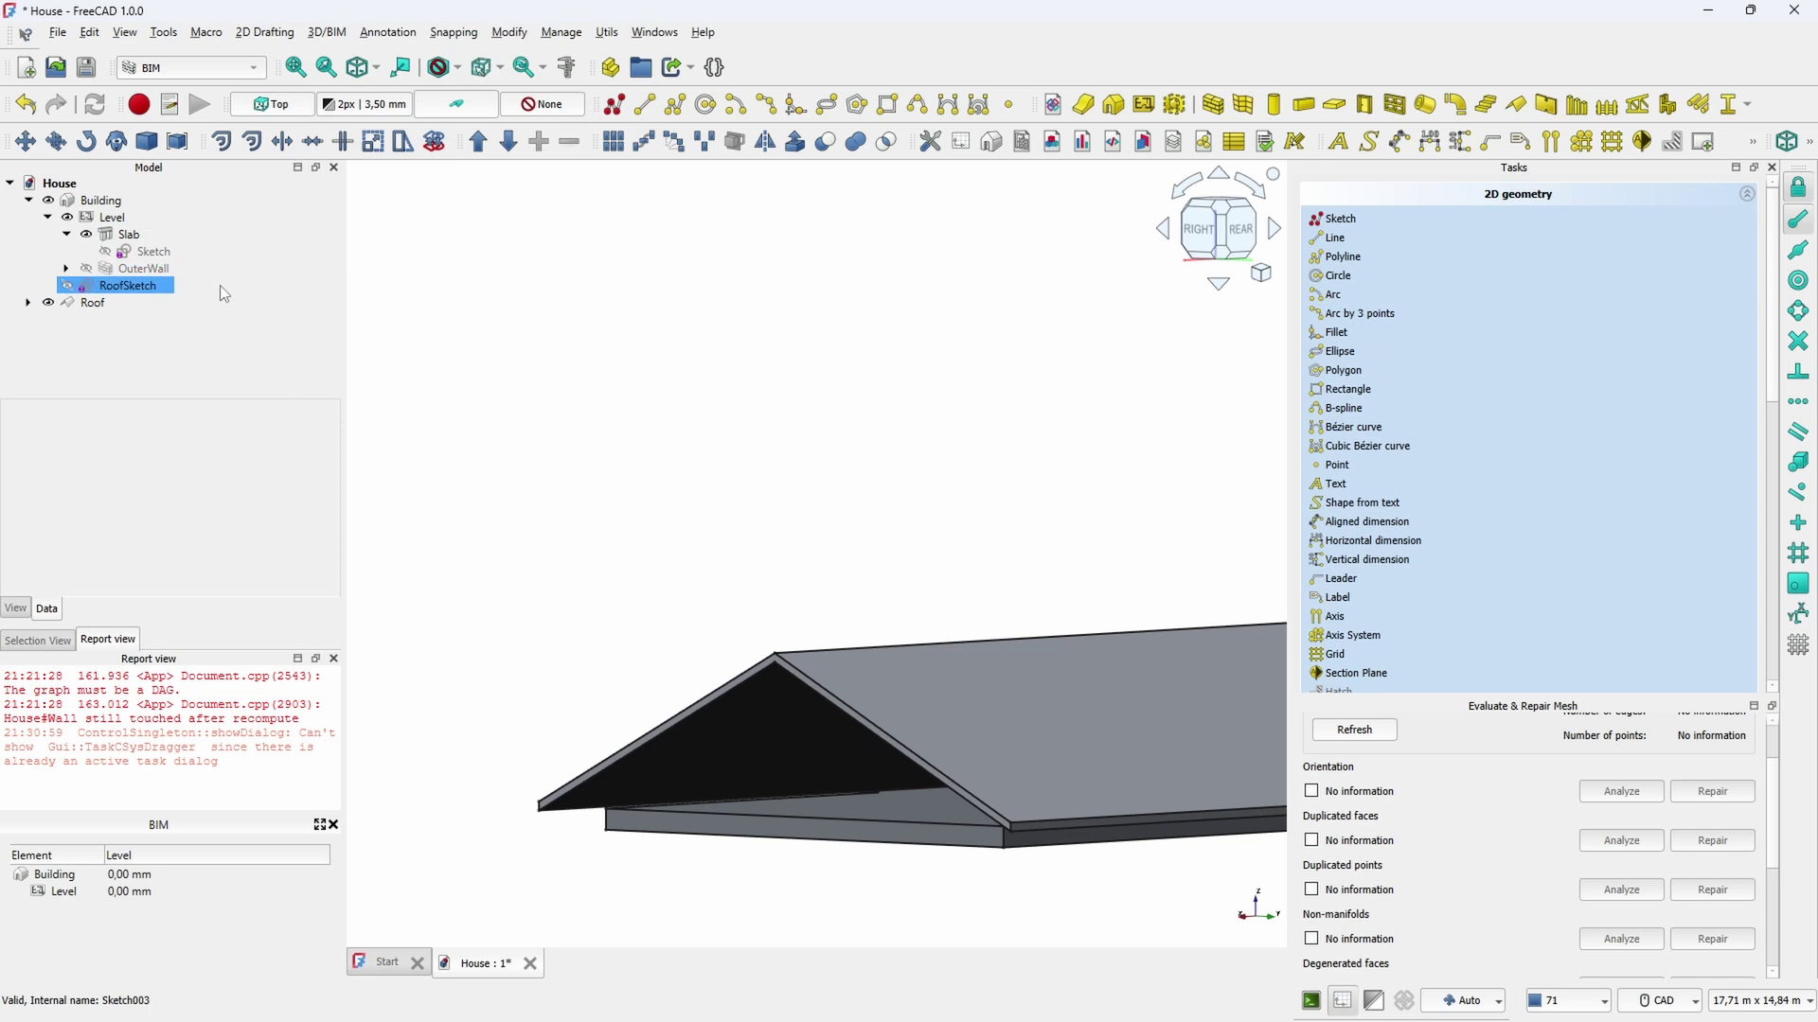
# Raise the roof to a Z position of 2400 mm
pyautogui.click(114, 302)
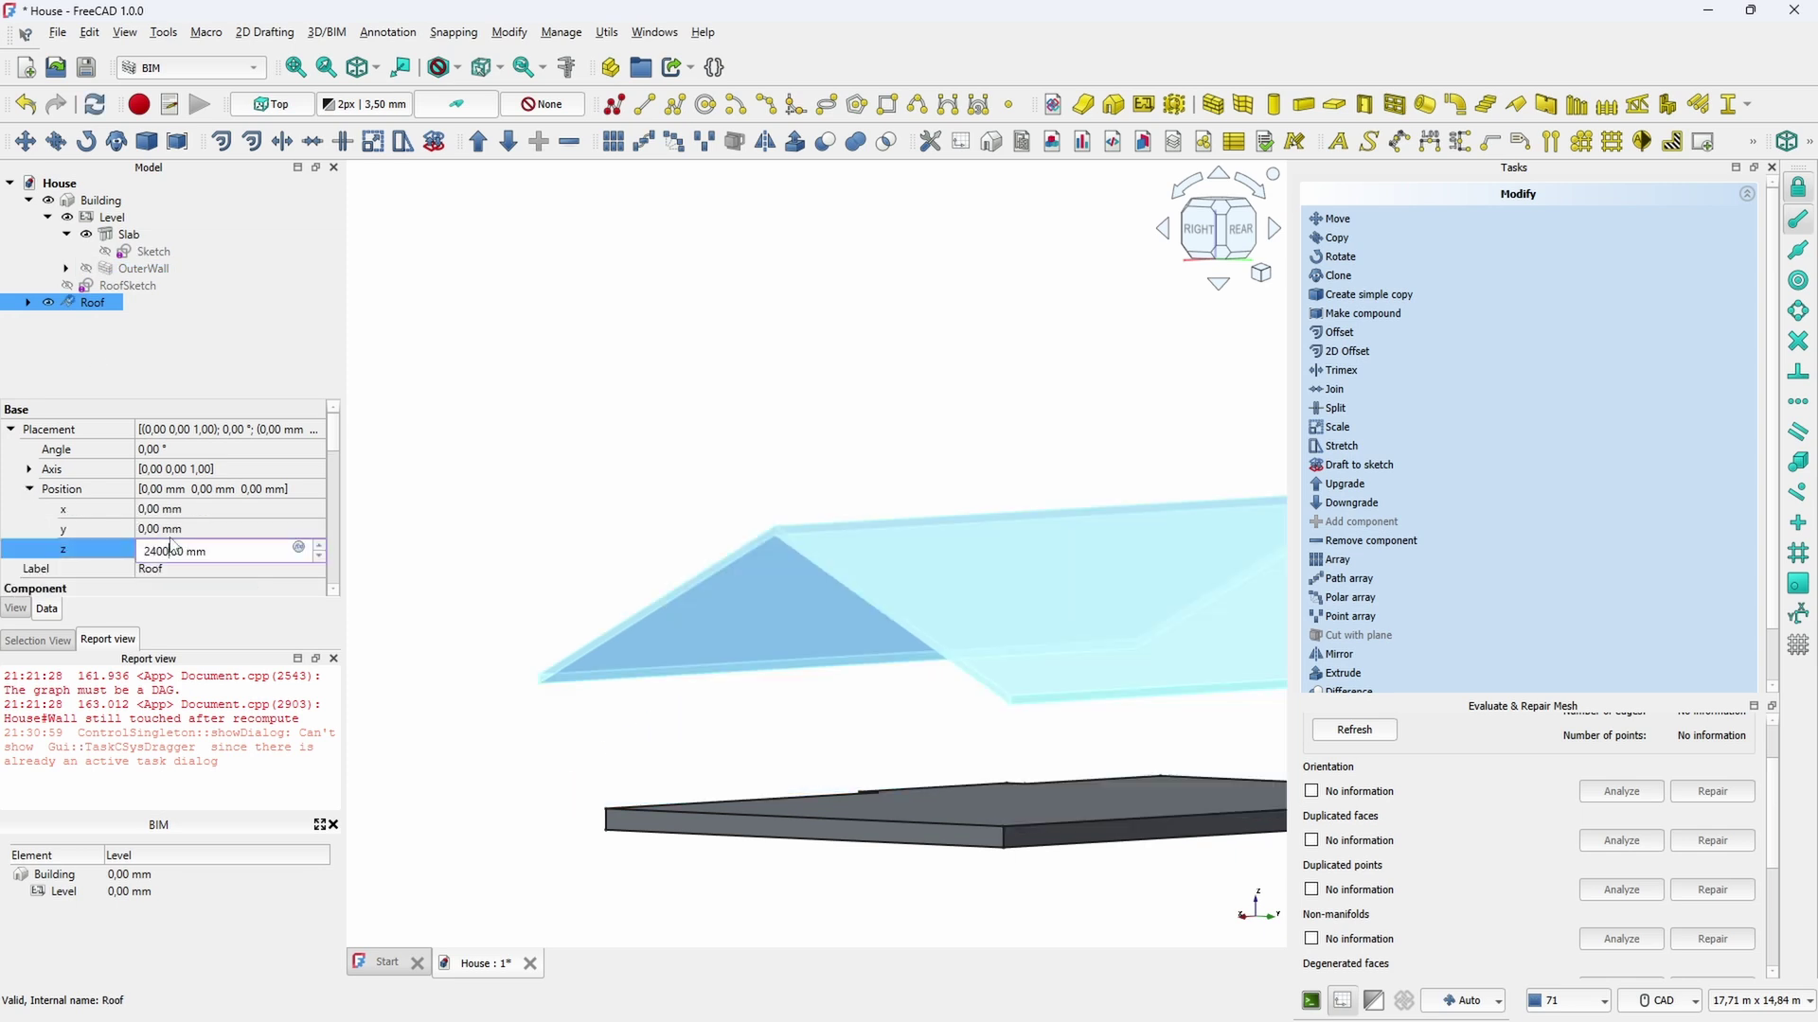
pyautogui.press('Return')
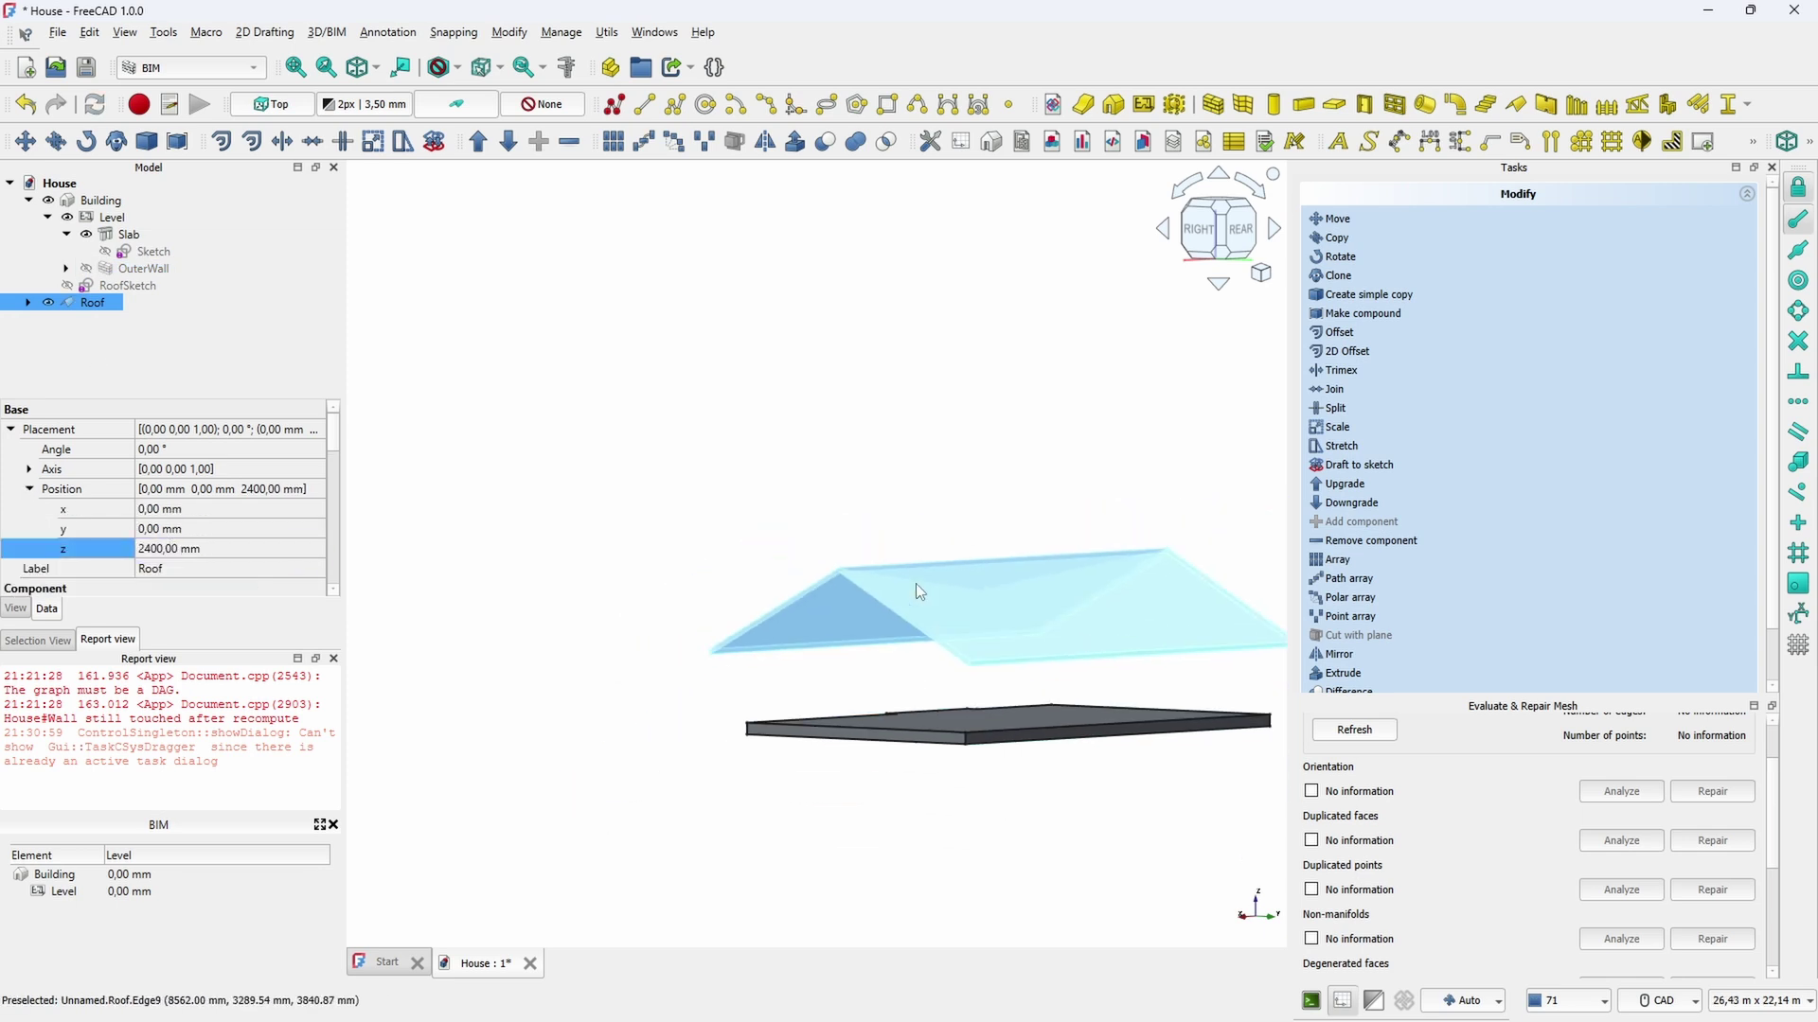
pyautogui.scroll(-1, 916, 583)
pyautogui.moveTo(934, 467); pyautogui.dragTo(984, 478, button='middle')
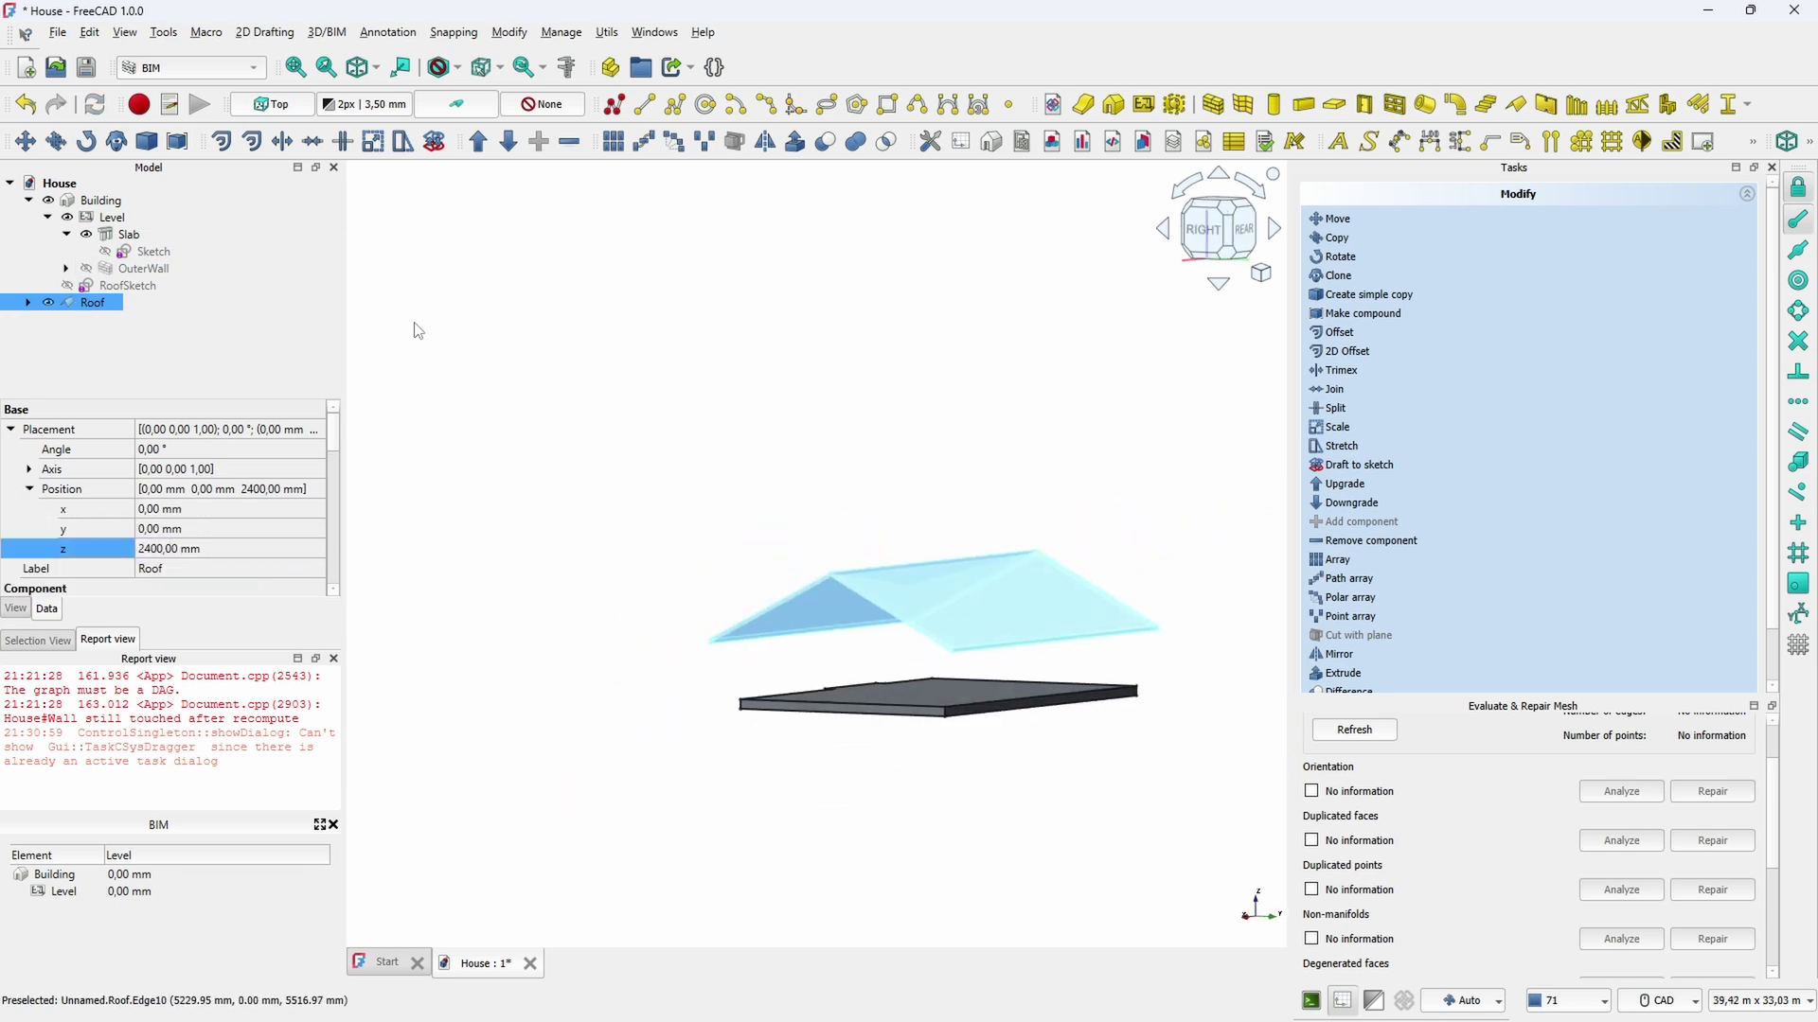
# Show the hidden outer wall again beneath the roof
pyautogui.click(152, 267)
pyautogui.press('space')
pyautogui.click(1075, 801)
pyautogui.scroll(2, 1106, 720)
pyautogui.moveTo(1107, 718); pyautogui.dragTo(1176, 728, button='middle')
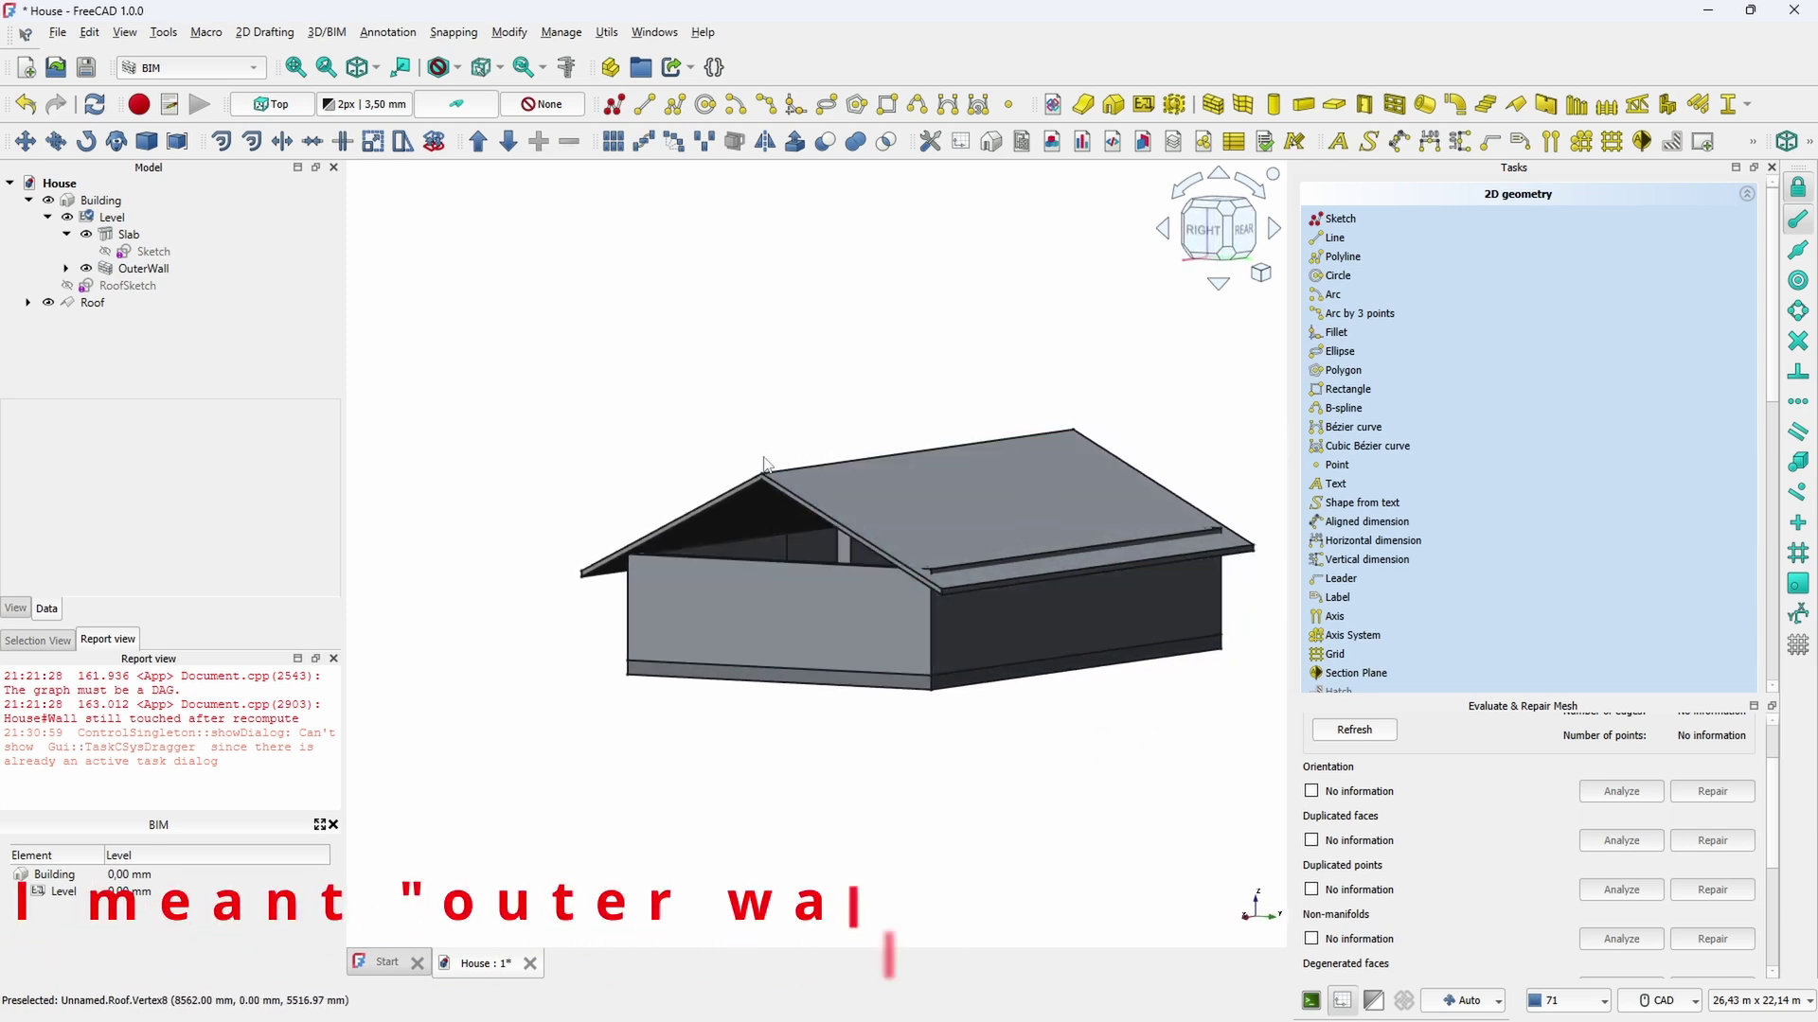
pyautogui.moveTo(765, 462); pyautogui.dragTo(829, 365, button='middle')
# Set the height of the outer wall to 7000 mm
pyautogui.click(138, 268)
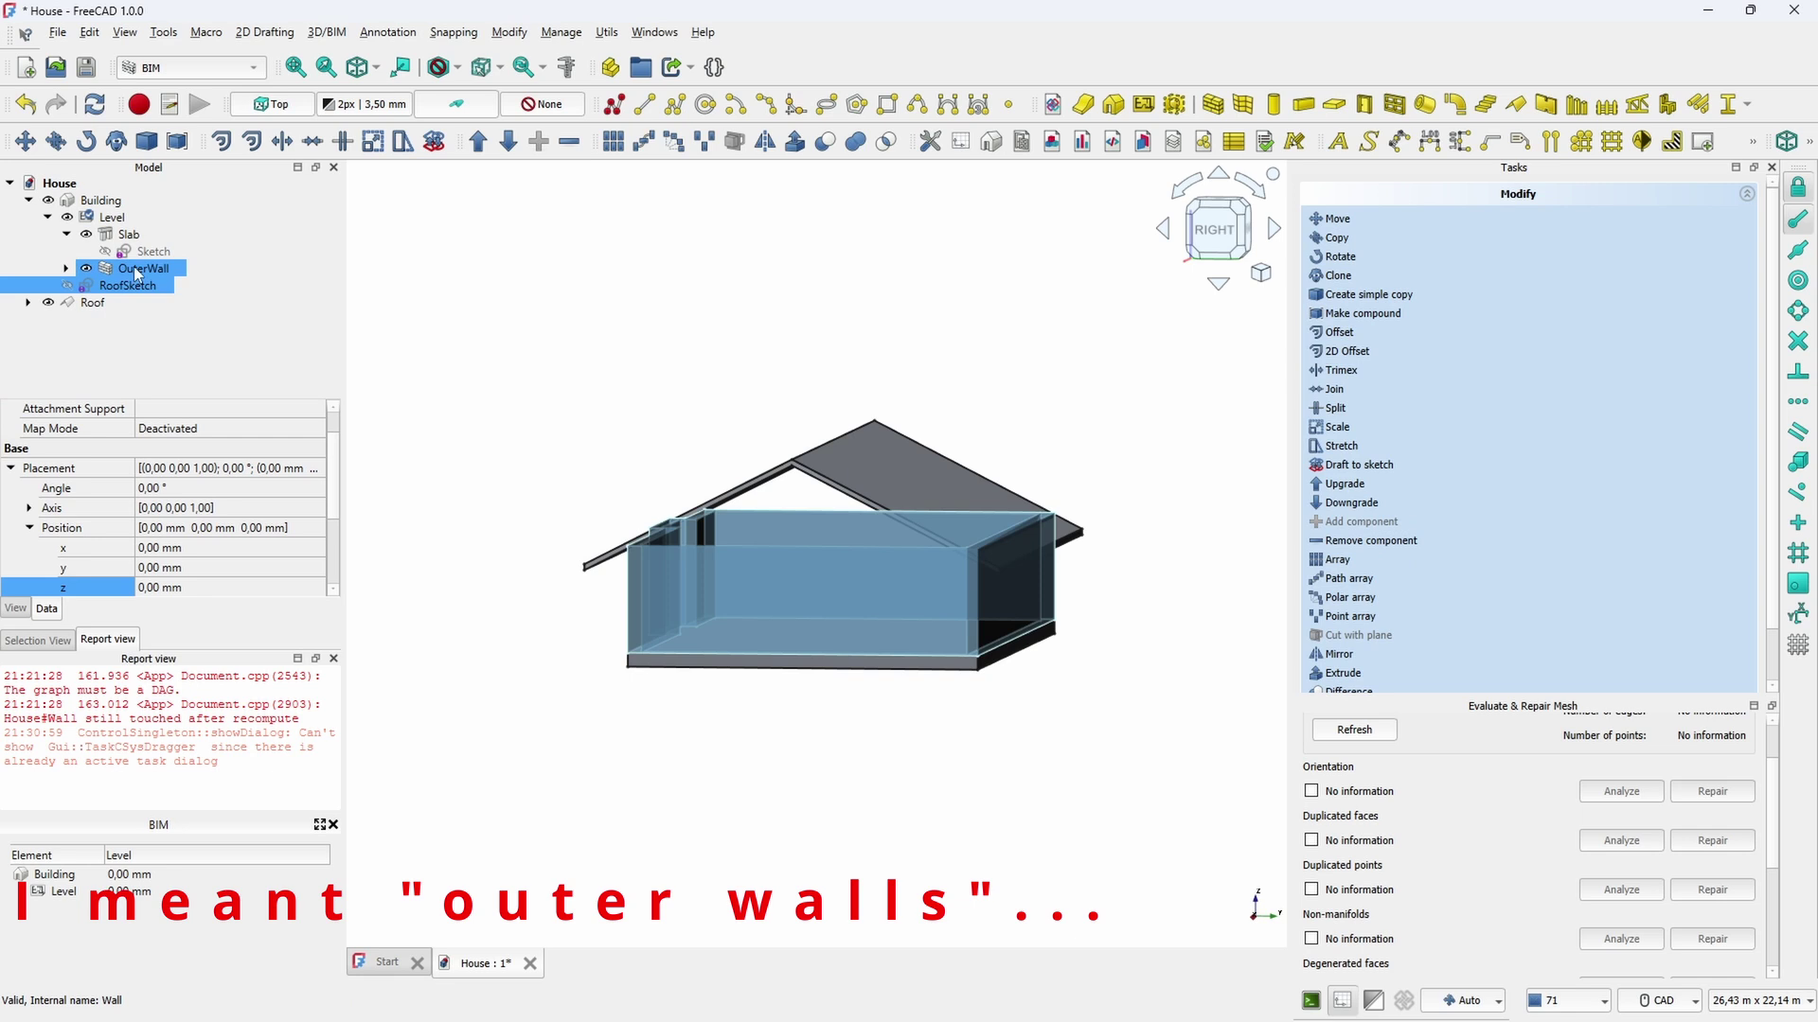
pyautogui.scroll(-10, 210, 498)
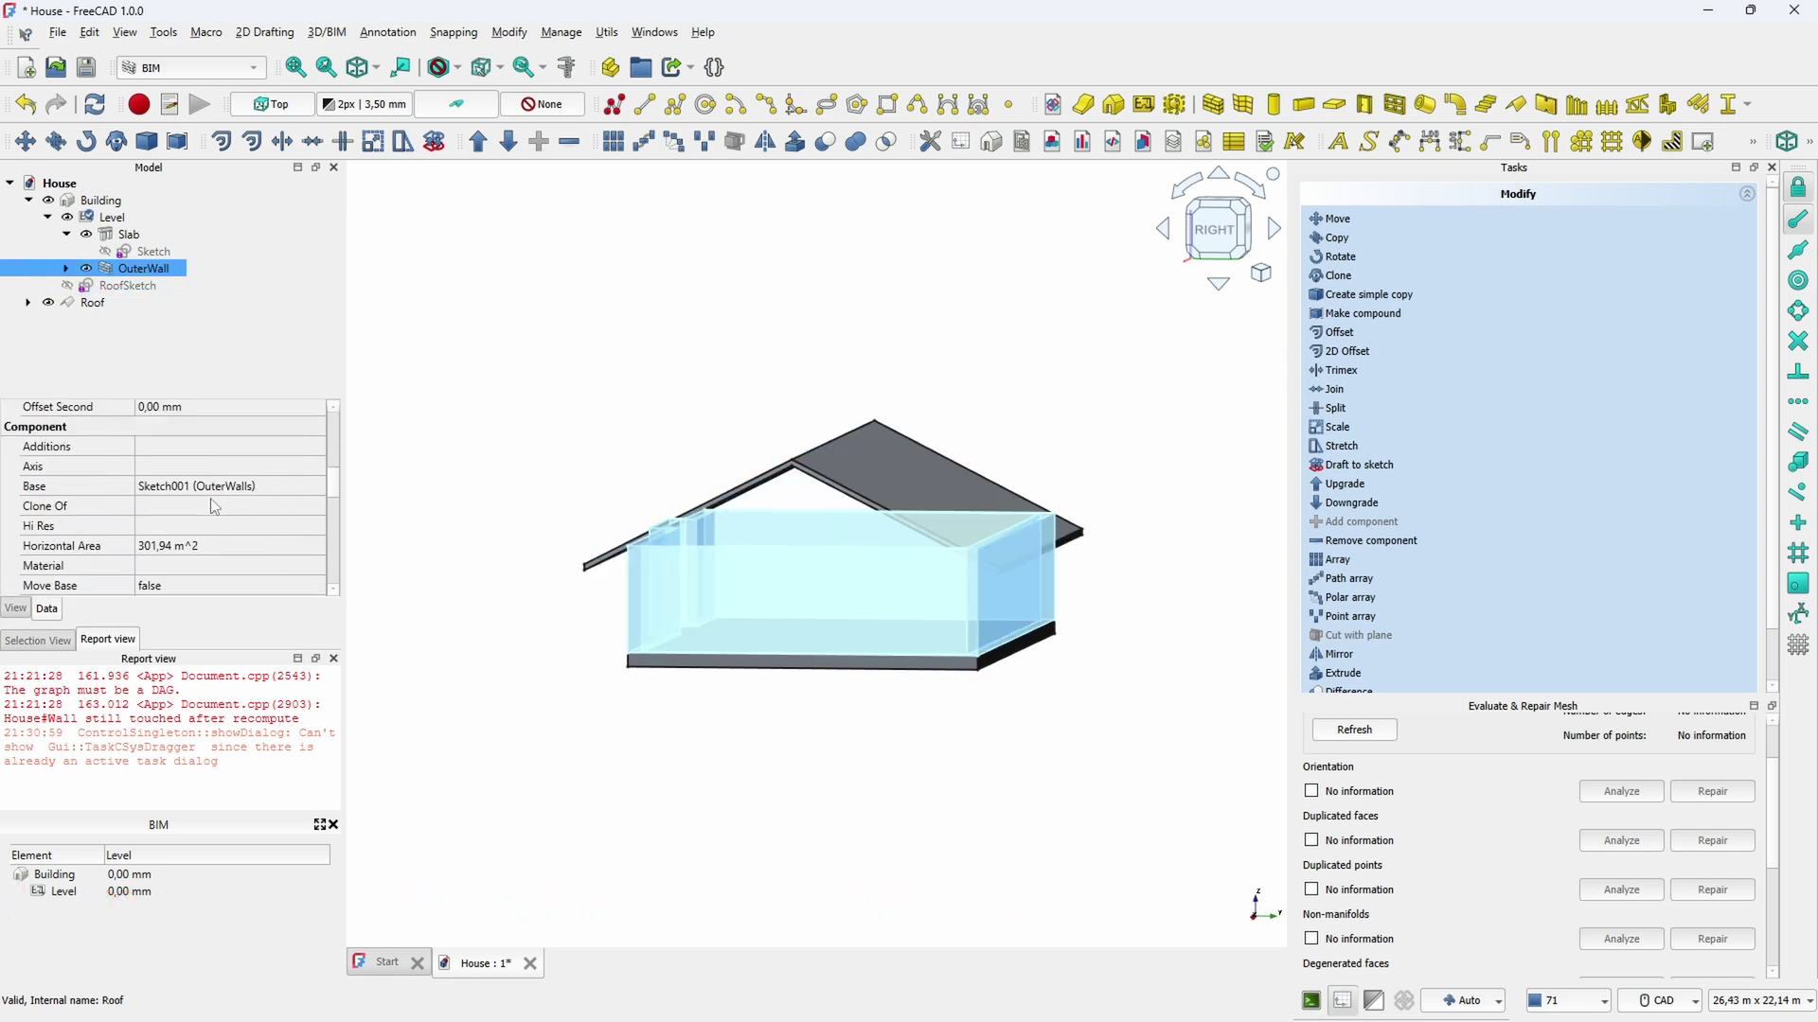
pyautogui.scroll(5, 214, 498)
pyautogui.click(271, 471)
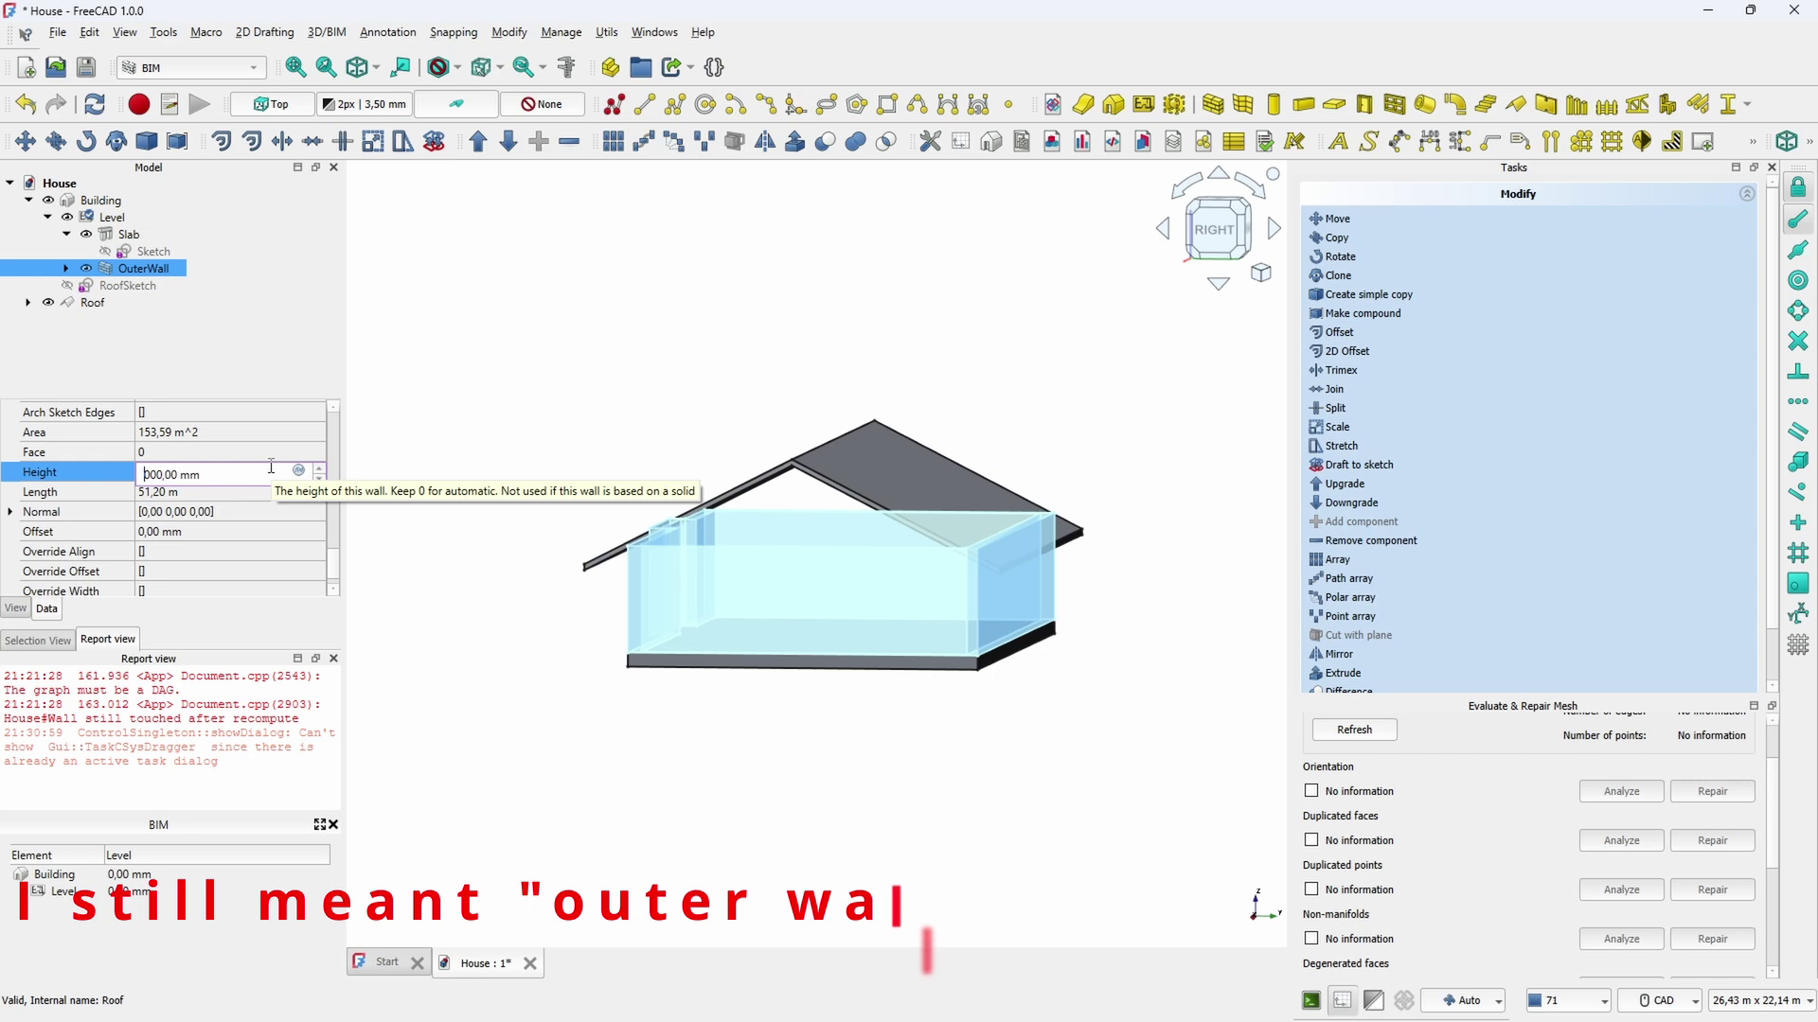
pyautogui.write('7')
pyautogui.press('Return')
# Subtract the roof from the outer wall so the walls are trimmed to the roof's underside
pyautogui.moveTo(987, 736); pyautogui.dragTo(812, 791, button='middle')
pyautogui.click(889, 726)
pyautogui.scroll(-2, 893, 748)
pyautogui.scroll(3, 653, 615)
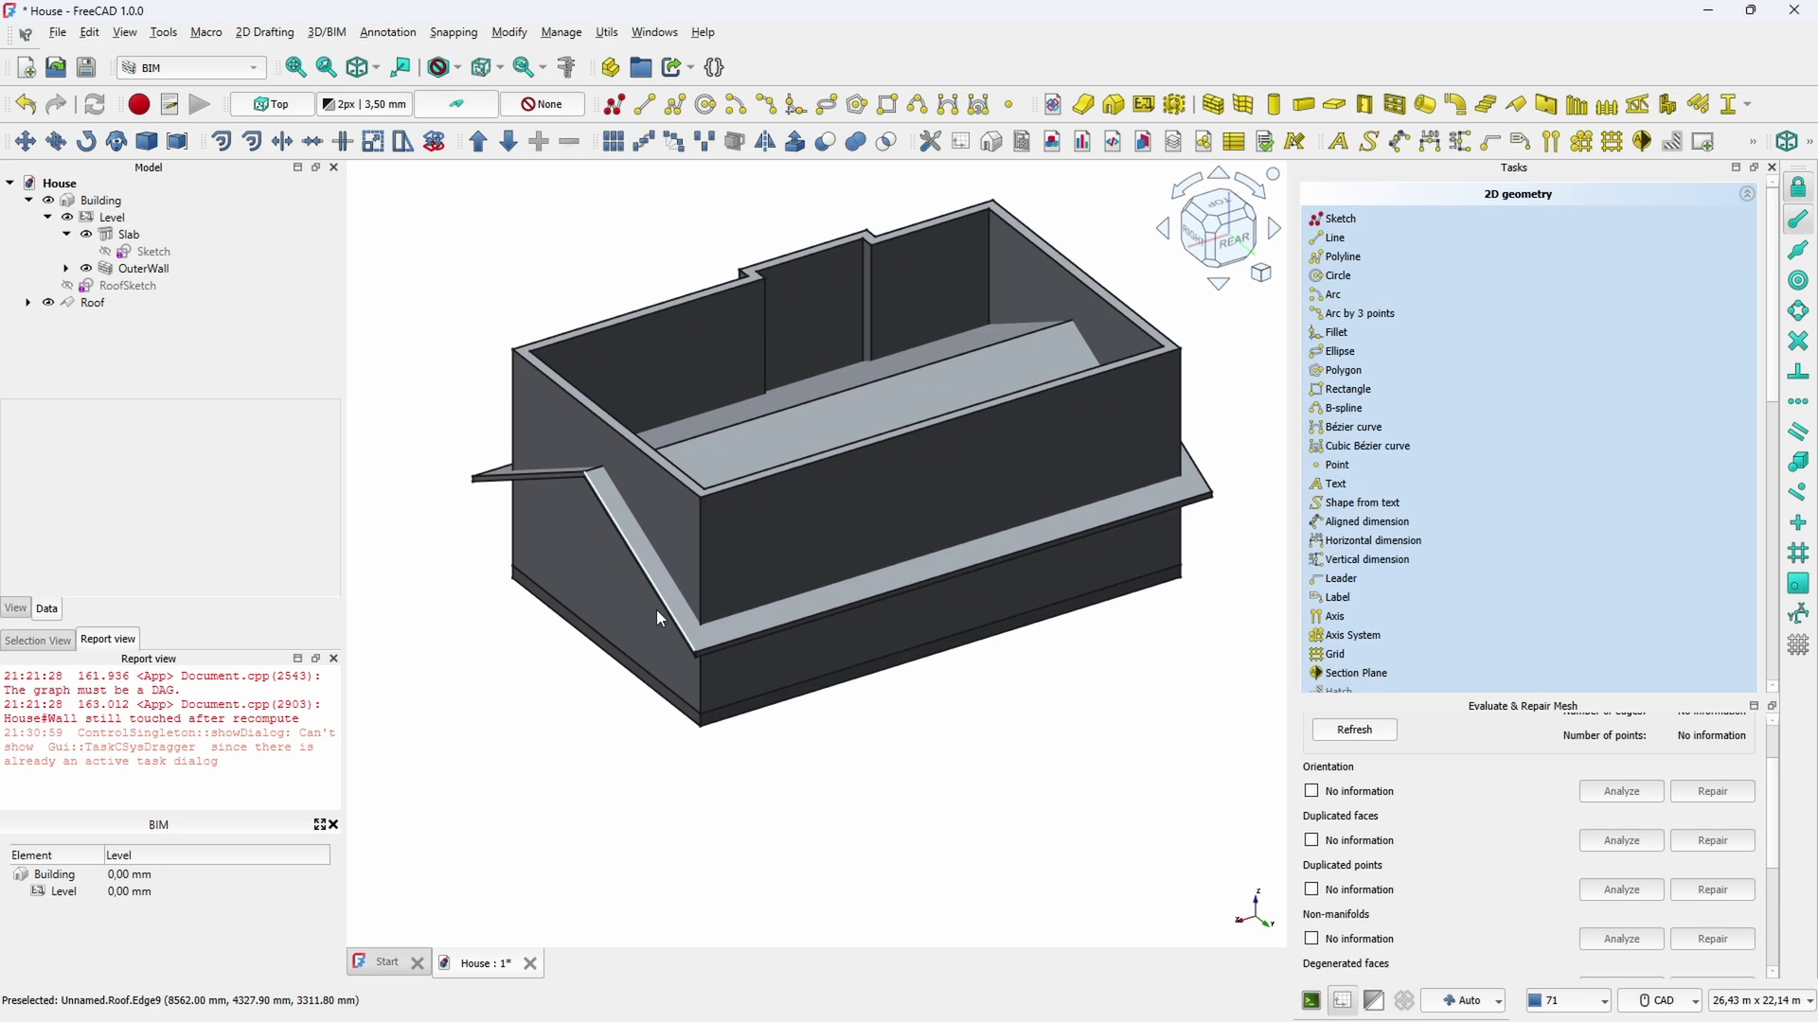
pyautogui.scroll(3, 722, 624)
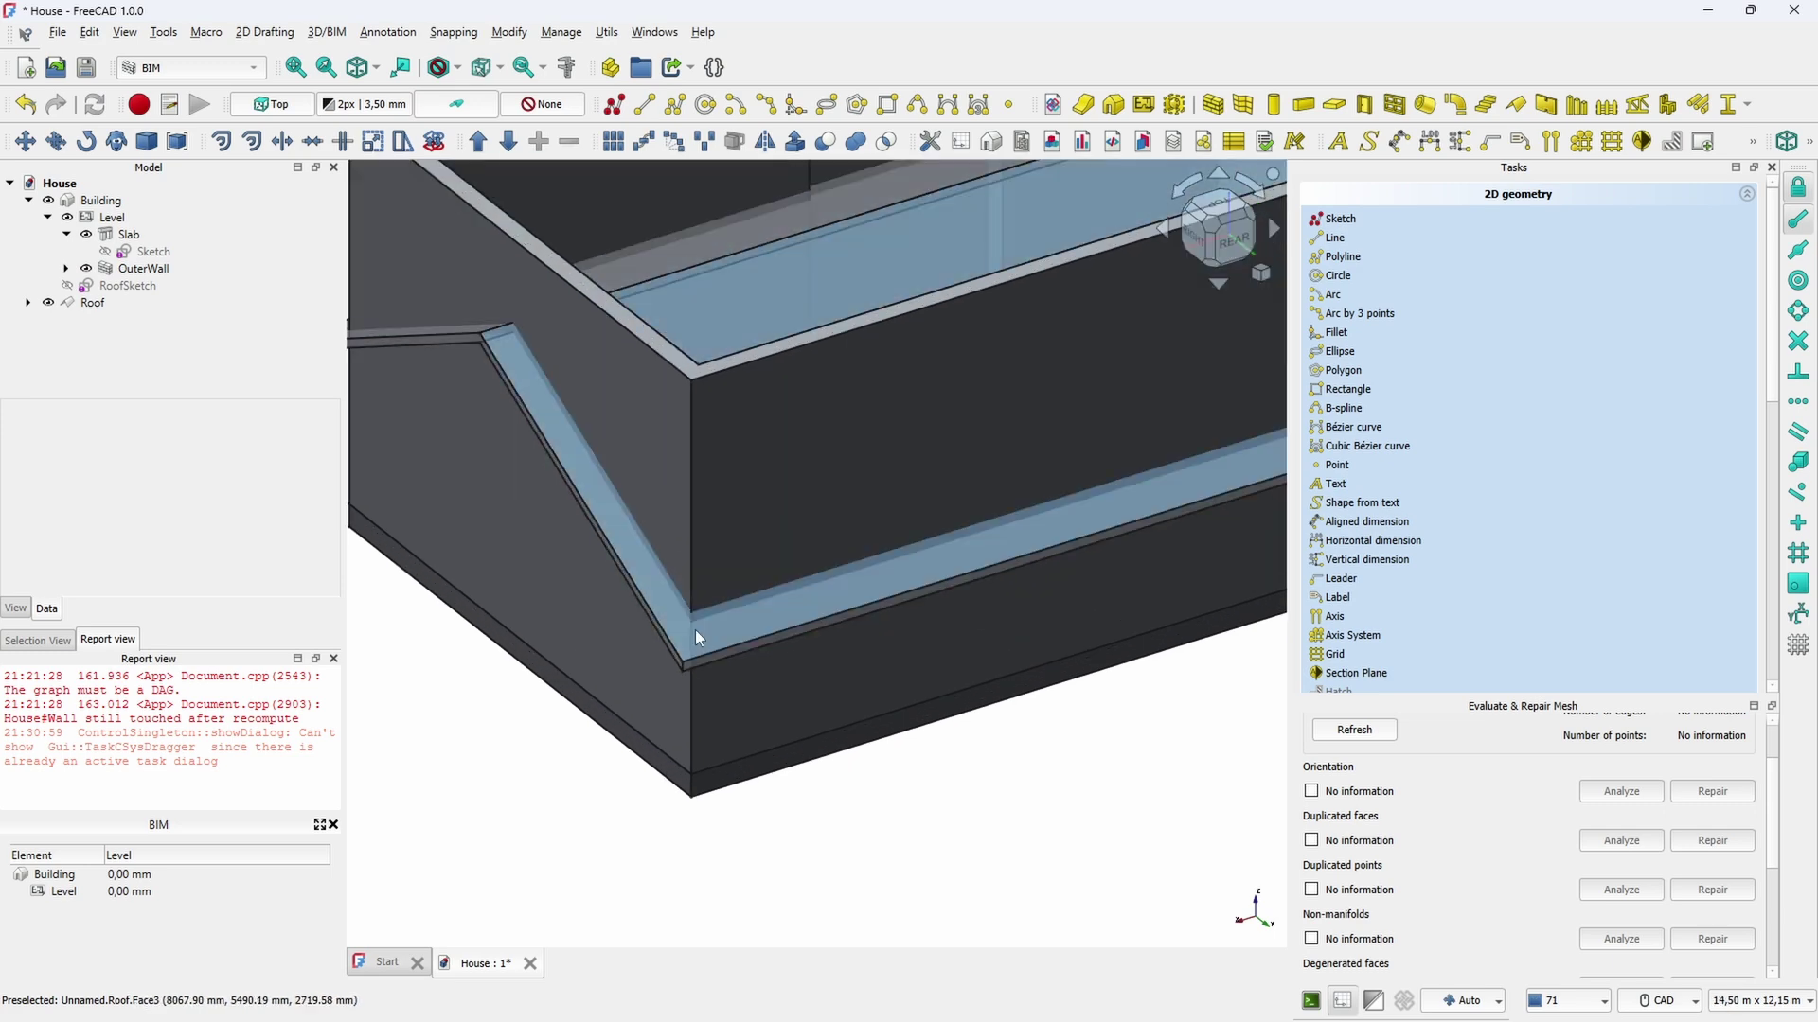
pyautogui.click(695, 628)
pyautogui.scroll(-5, 657, 479)
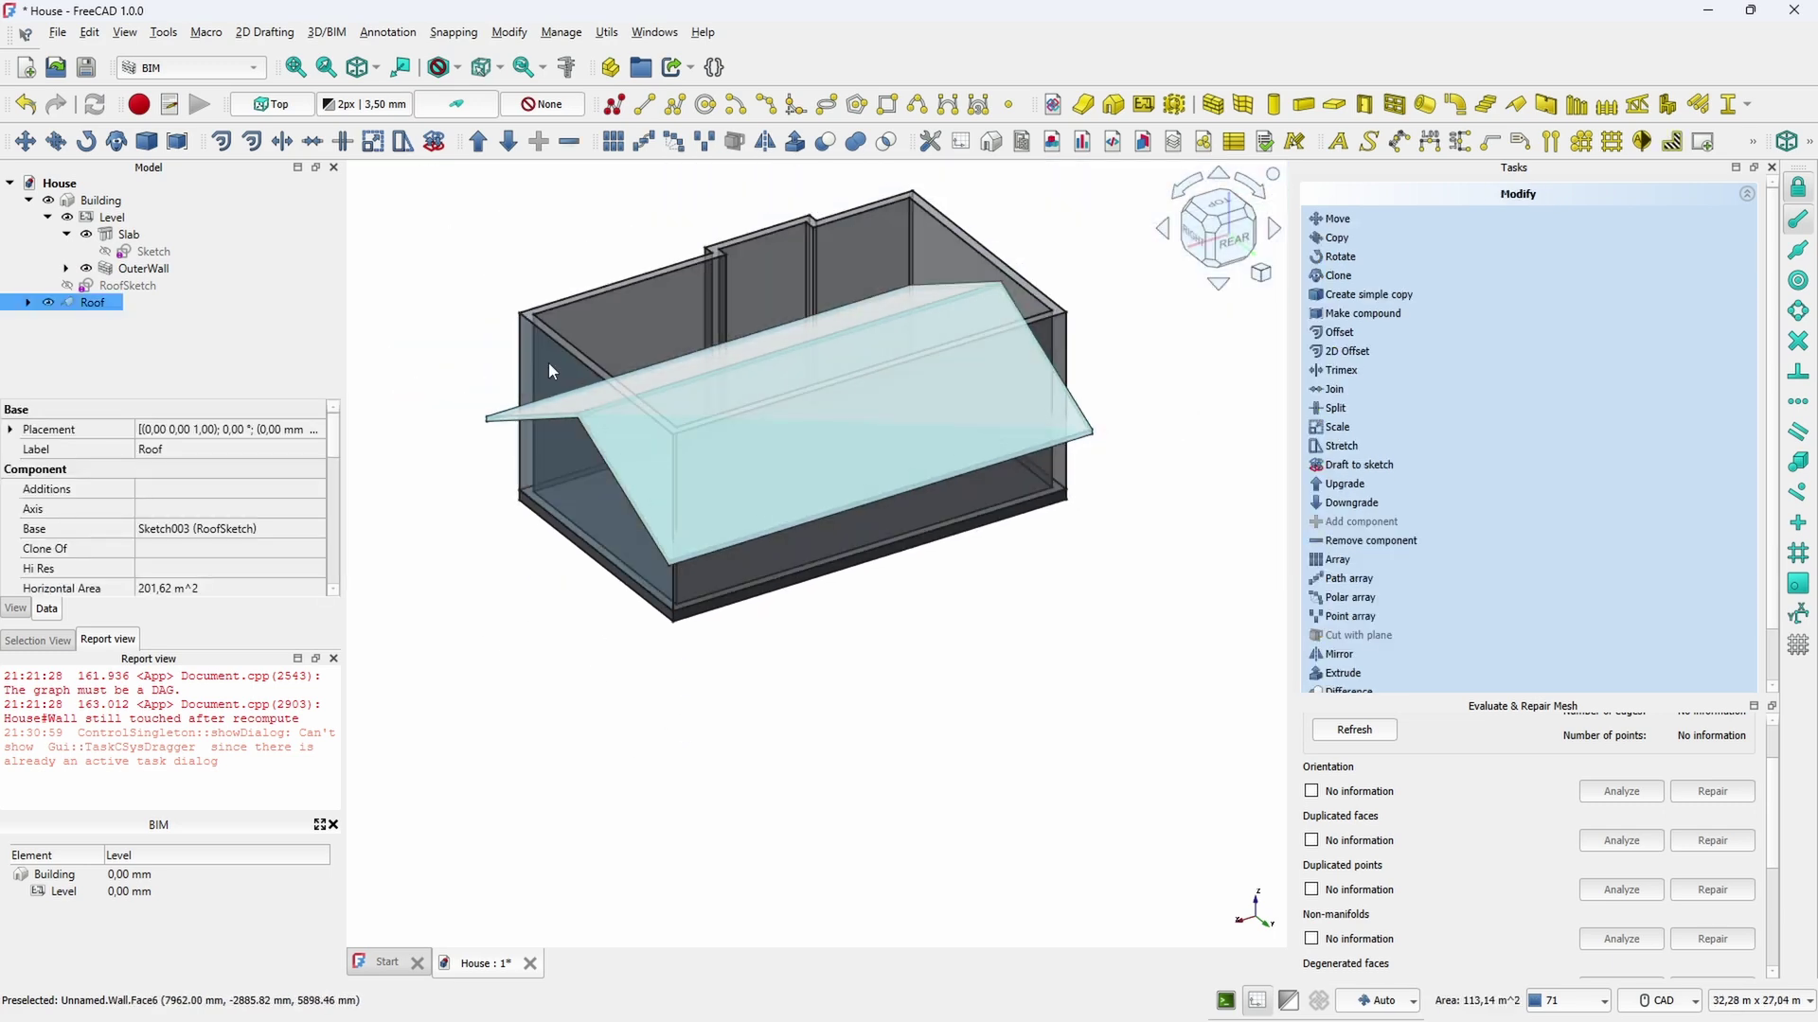
pyautogui.keyDown('ctrl'); pyautogui.click(548, 362); pyautogui.keyUp('ctrl')
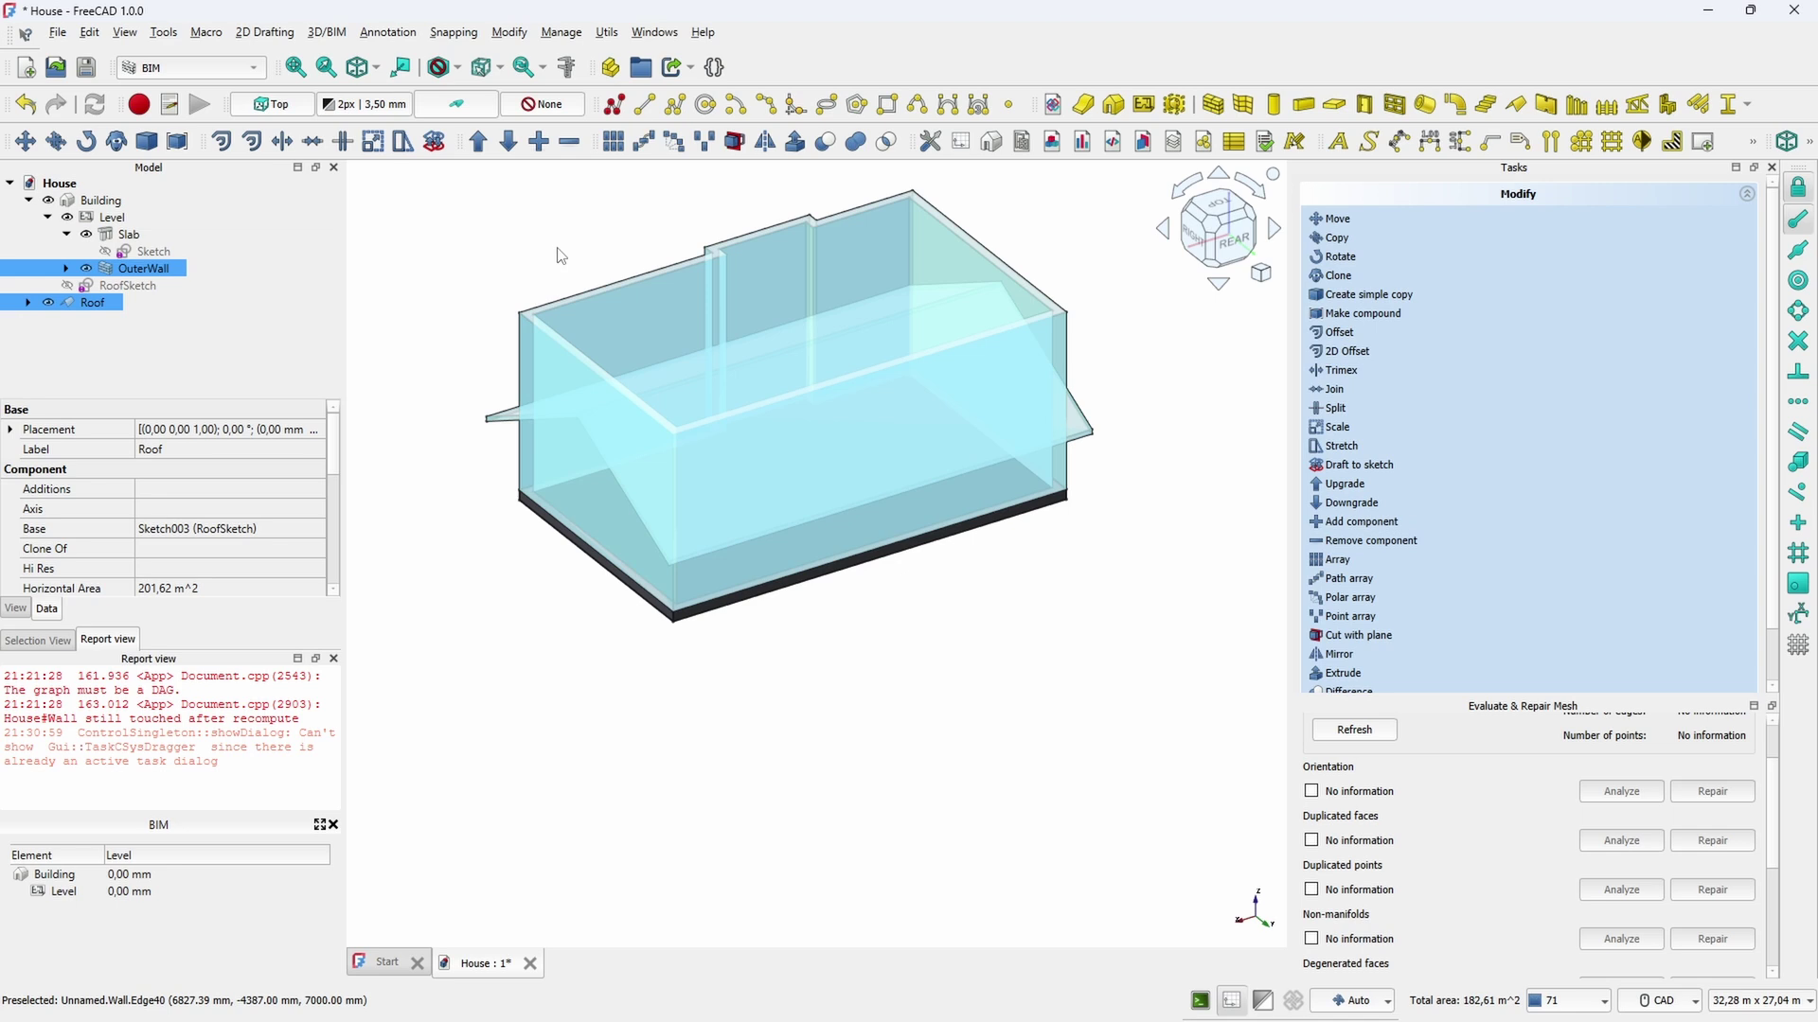
pyautogui.click(568, 141)
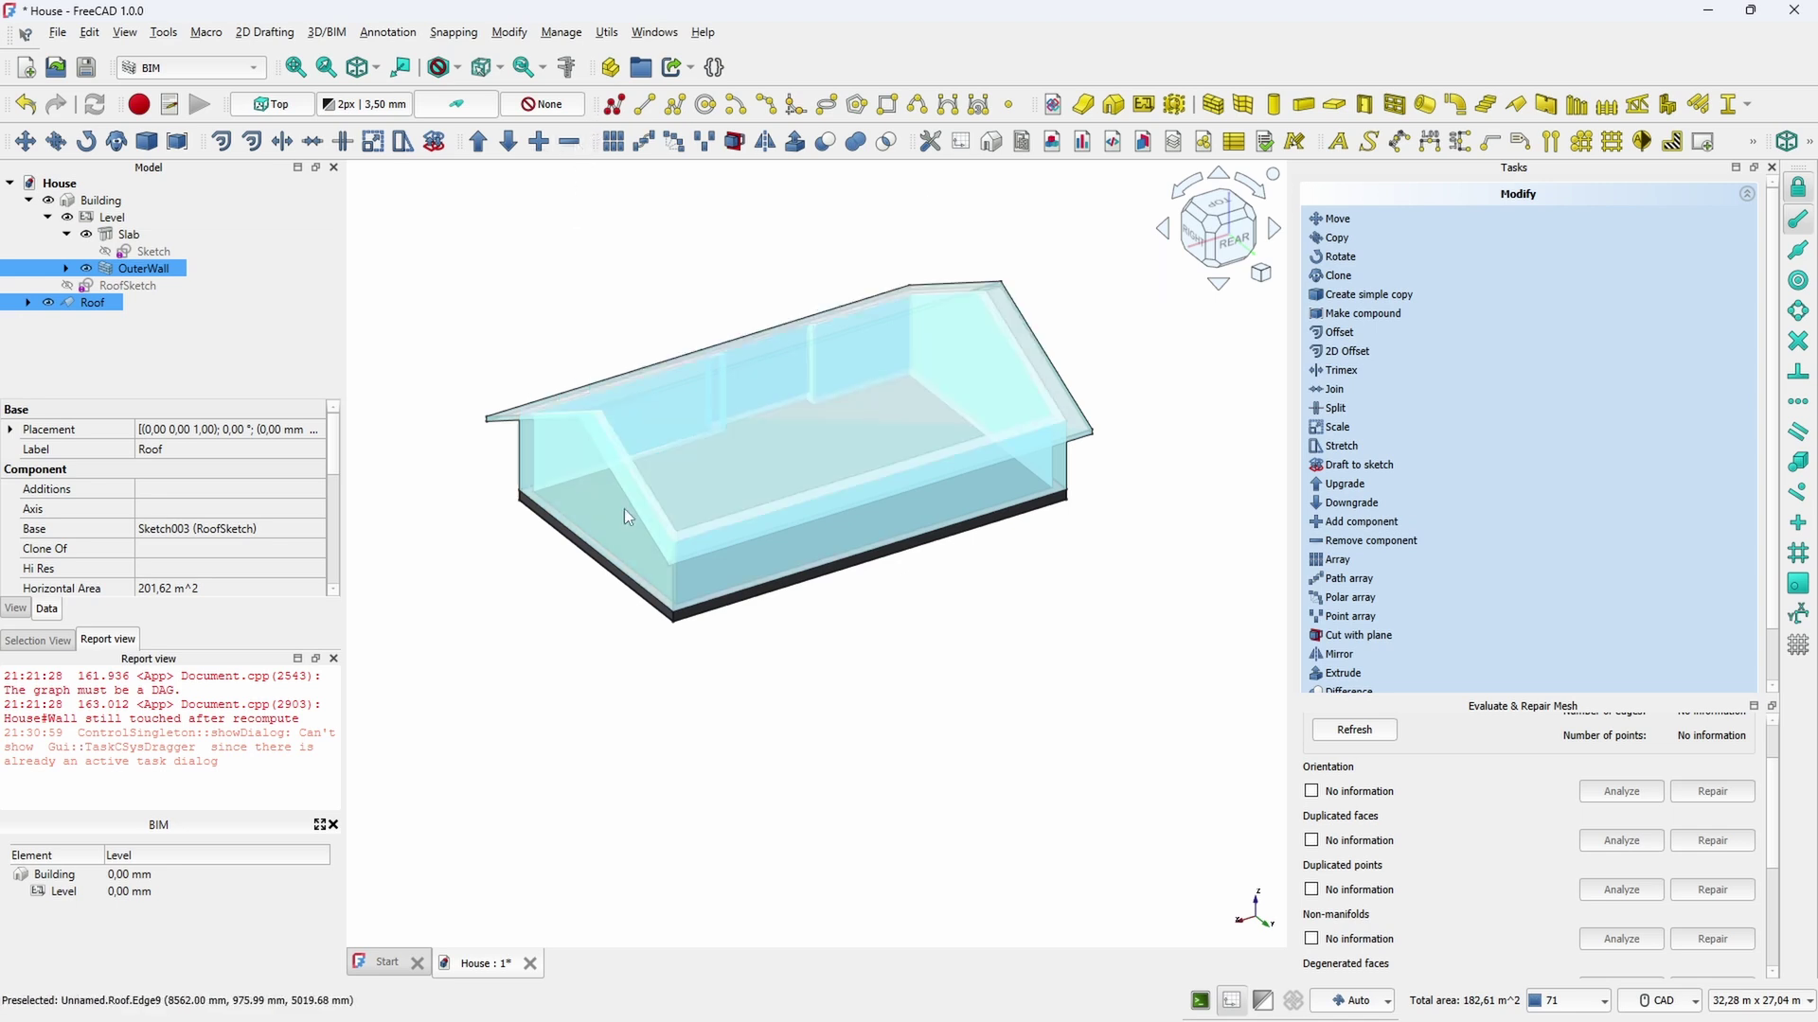
pyautogui.click(616, 750)
pyautogui.moveTo(735, 710); pyautogui.dragTo(589, 651, button='middle')
pyautogui.moveTo(883, 660); pyautogui.dragTo(783, 808, button='middle')
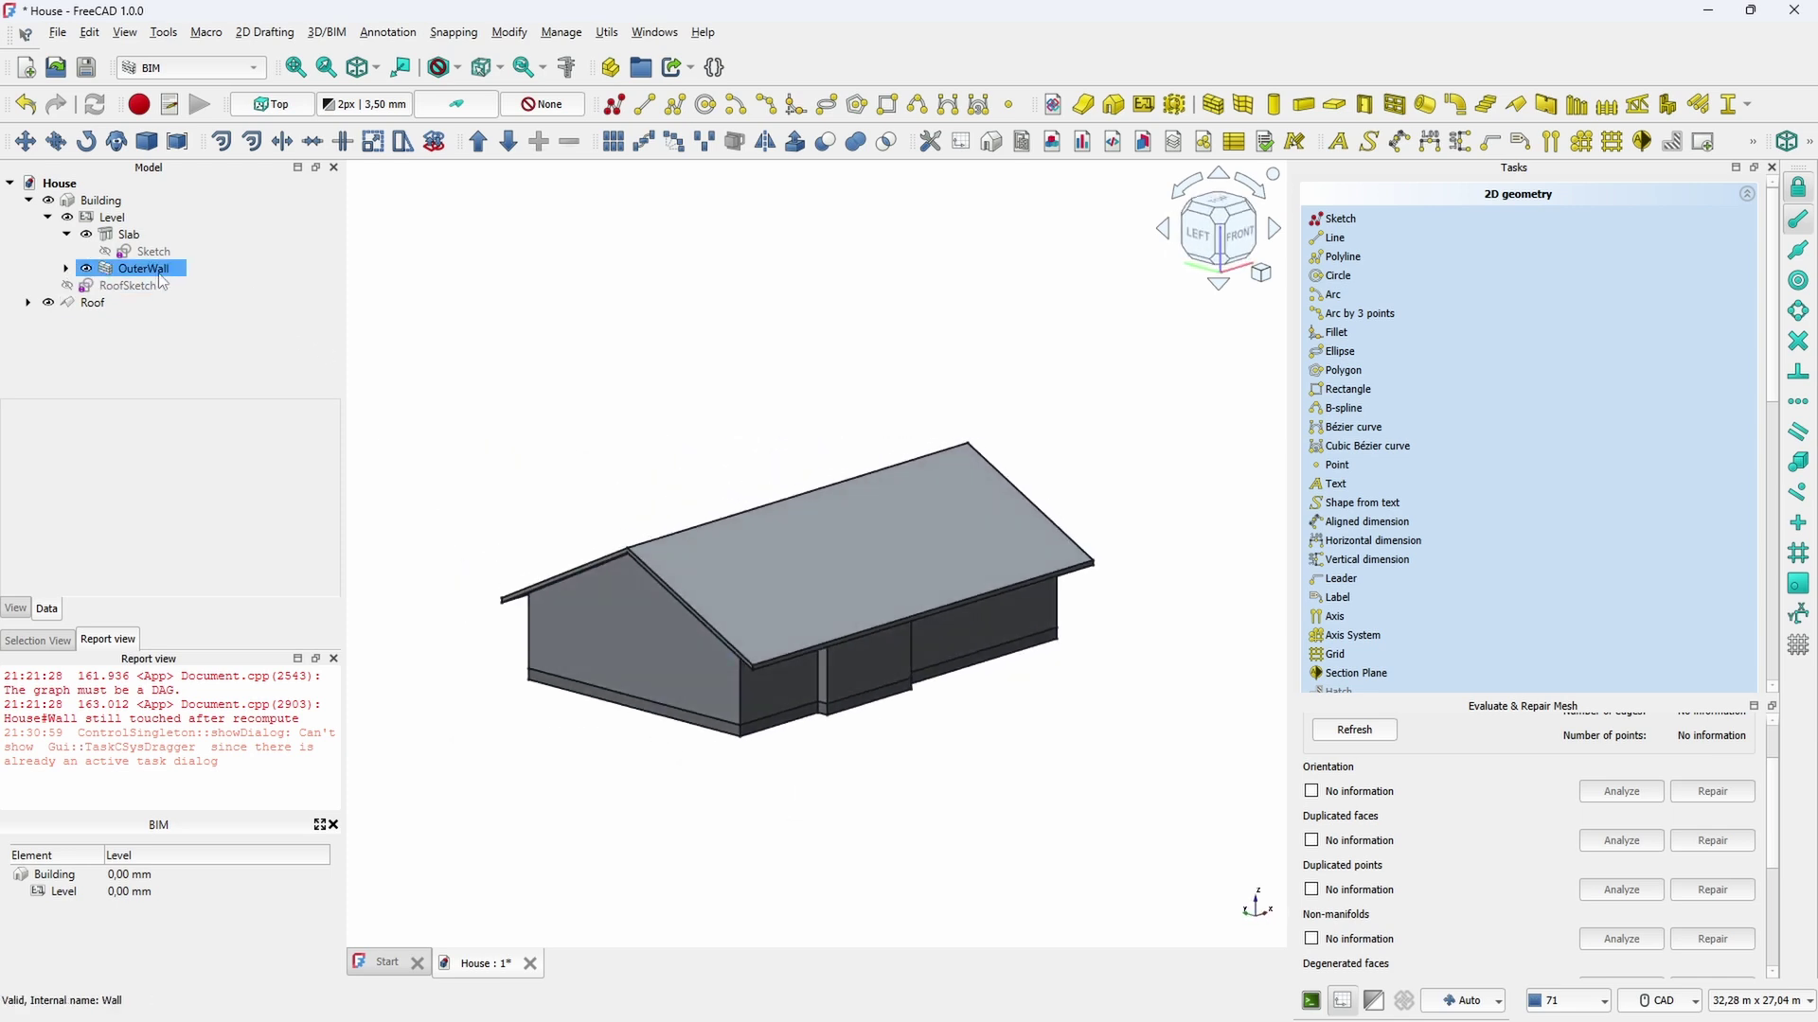
# Hide the roof to expose the trimmed outer walls
pyautogui.click(105, 303)
pyautogui.press('space')
pyautogui.moveTo(1056, 669); pyautogui.dragTo(699, 577, button='middle')
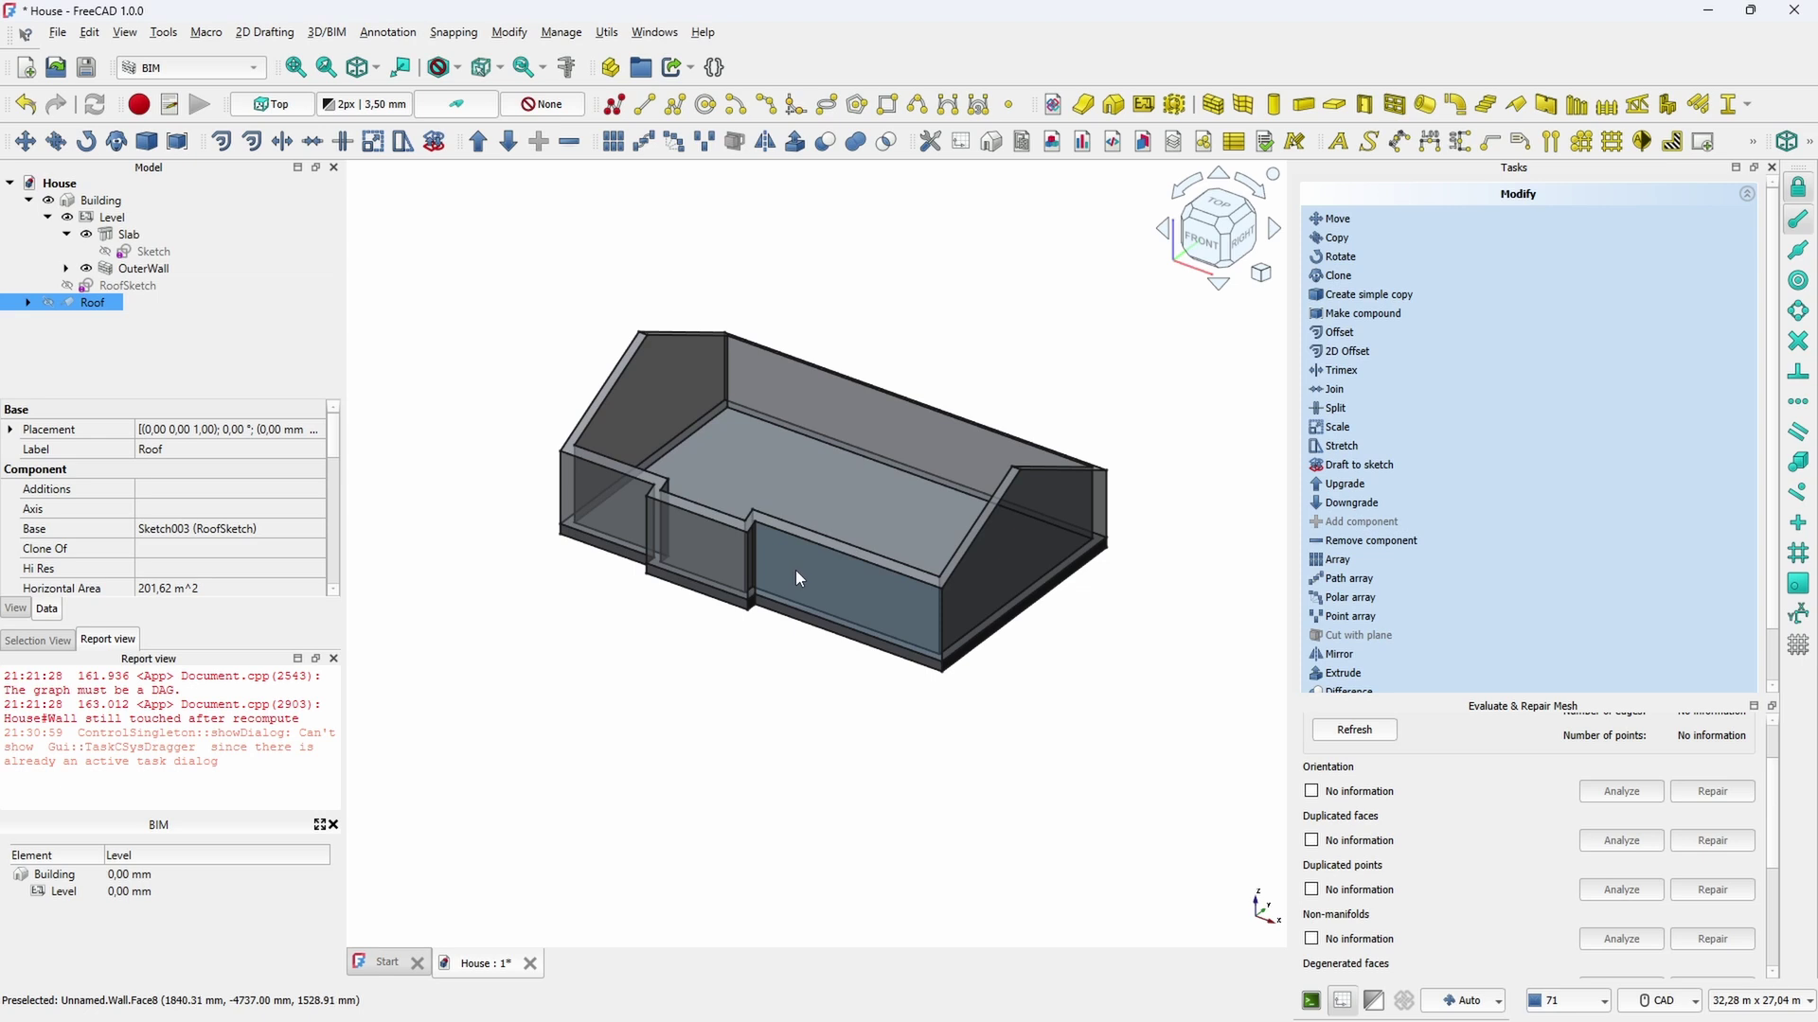
# Give the outer wall a light yellow shape appearance colour (240, 240, 120)
pyautogui.scroll(2, 809, 578)
pyautogui.click(841, 585)
pyautogui.scroll(-3, 637, 674)
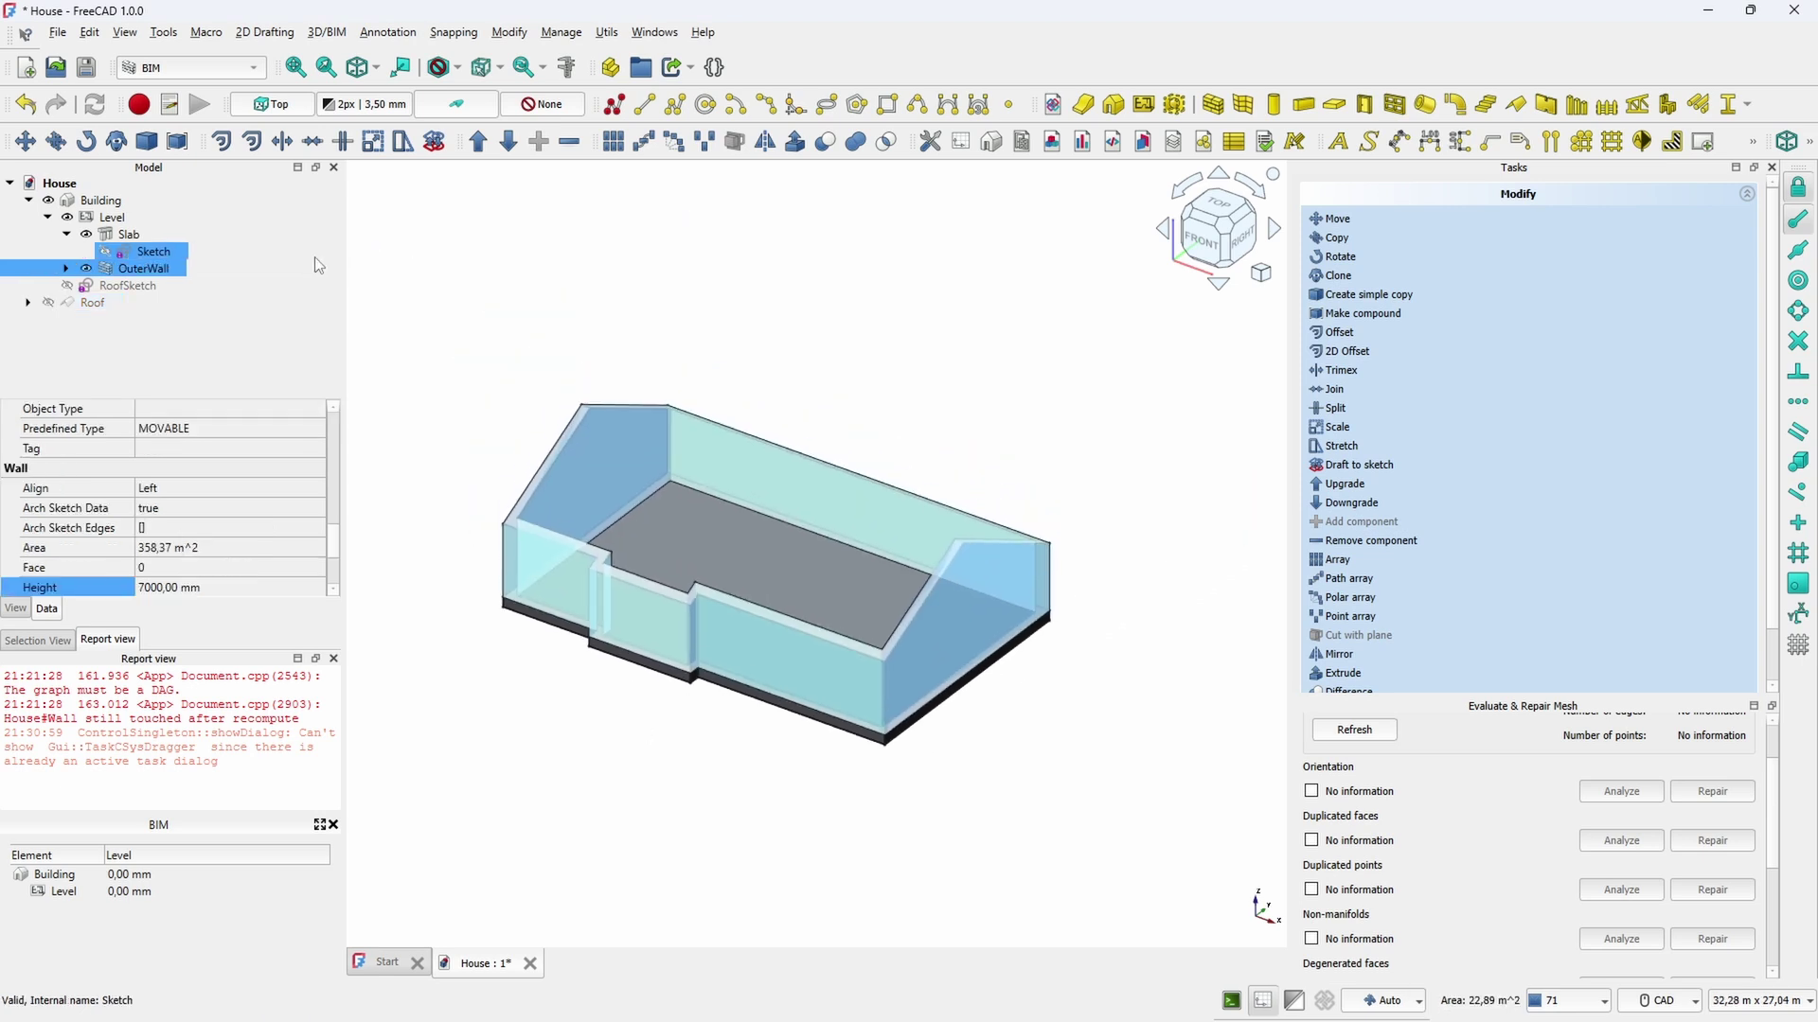
pyautogui.click(15, 608)
pyautogui.scroll(-1, 236, 549)
pyautogui.click(147, 521)
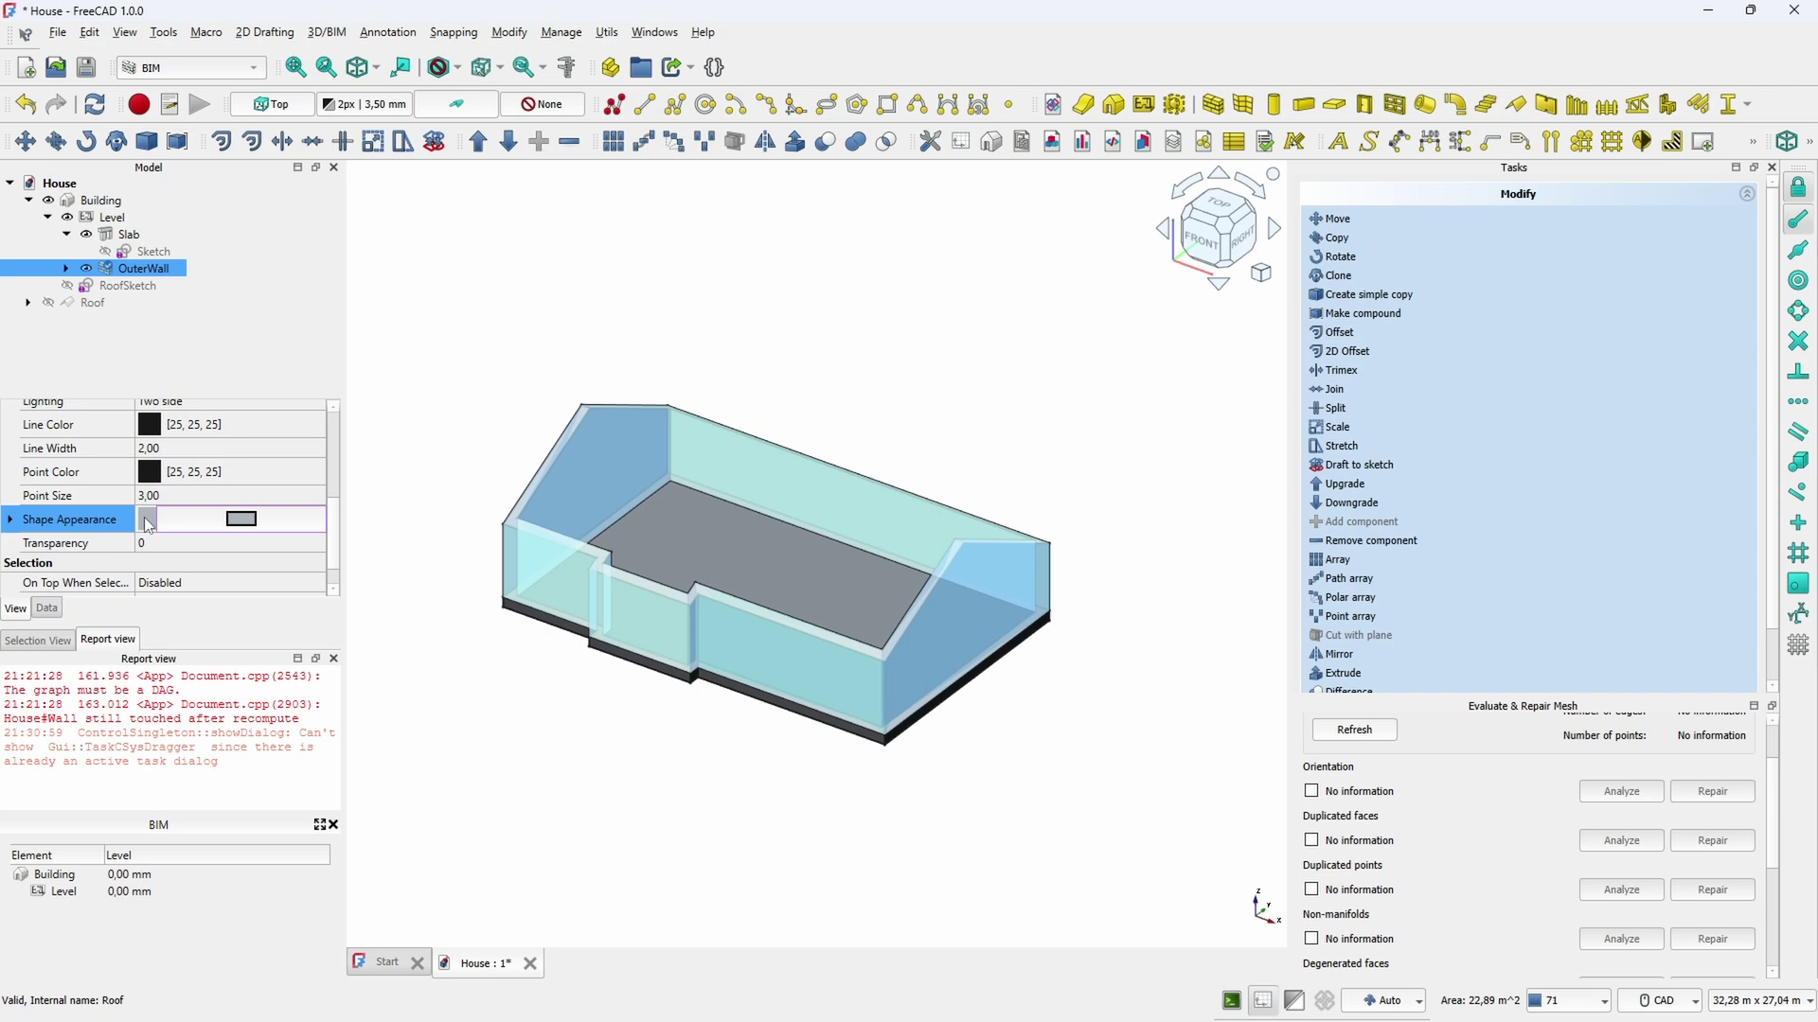
pyautogui.click(147, 518)
pyautogui.moveTo(1132, 379); pyautogui.dragTo(1131, 365)
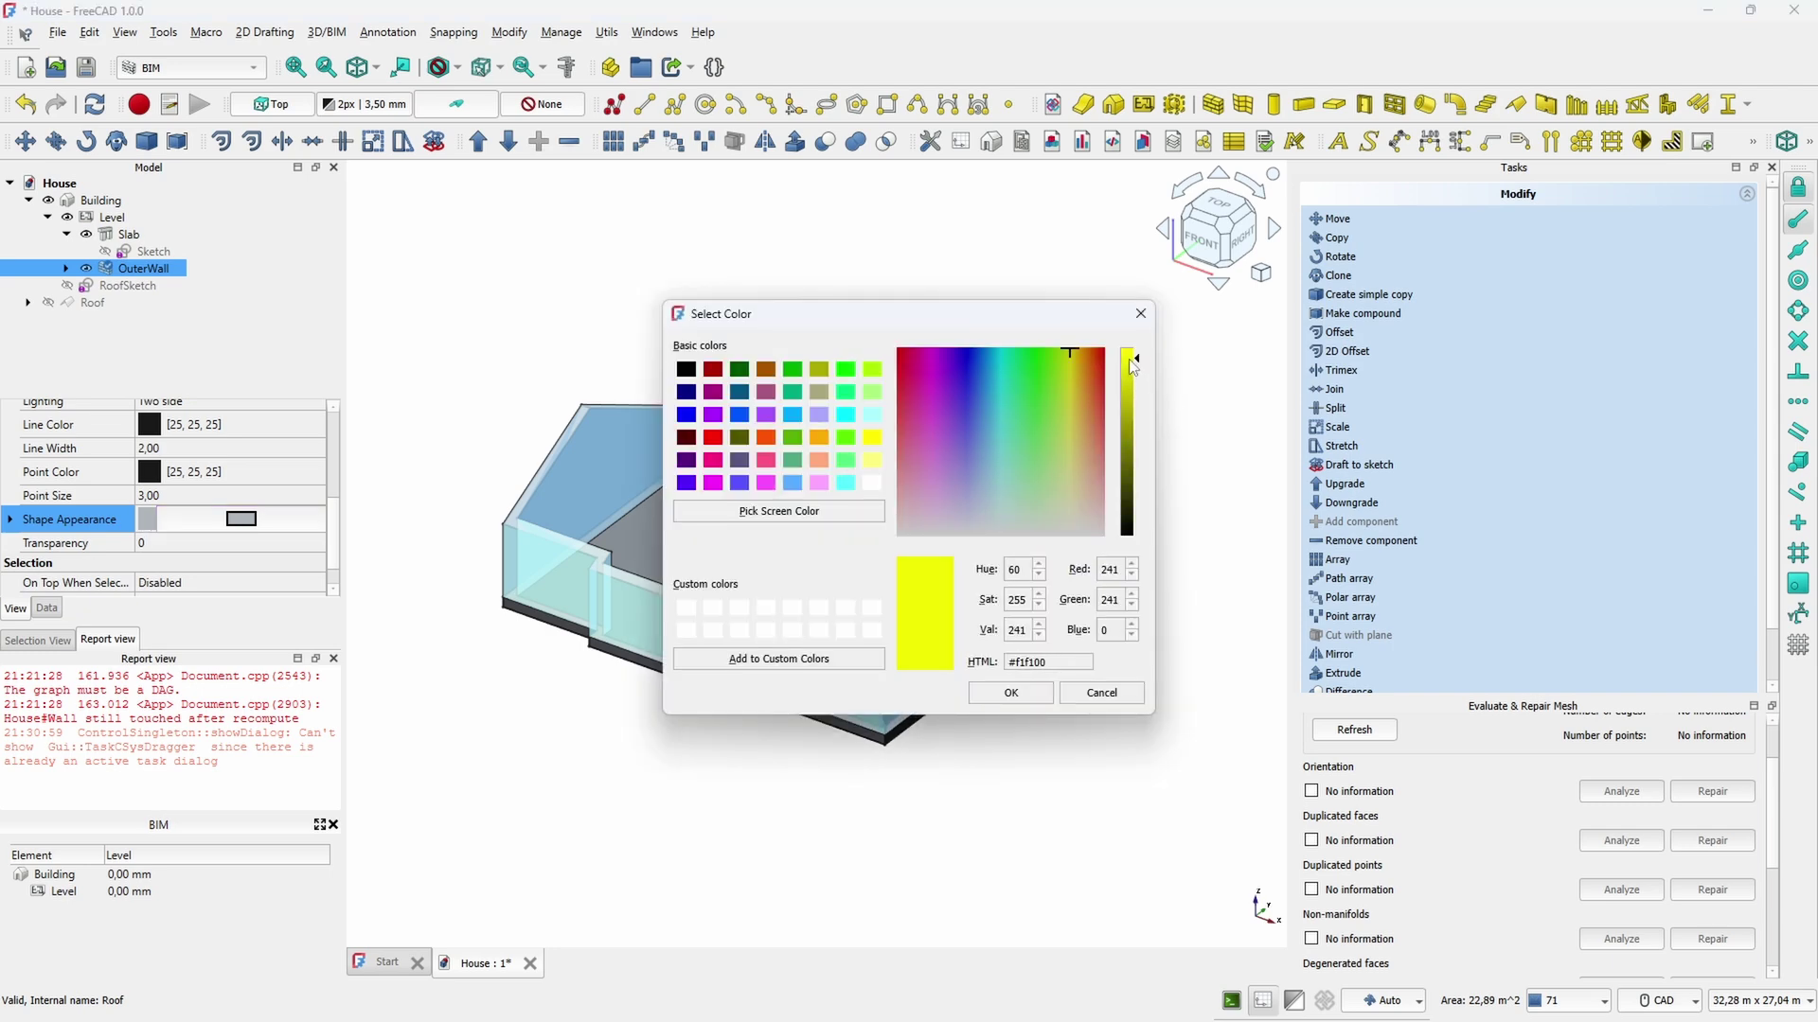
pyautogui.click(1069, 442)
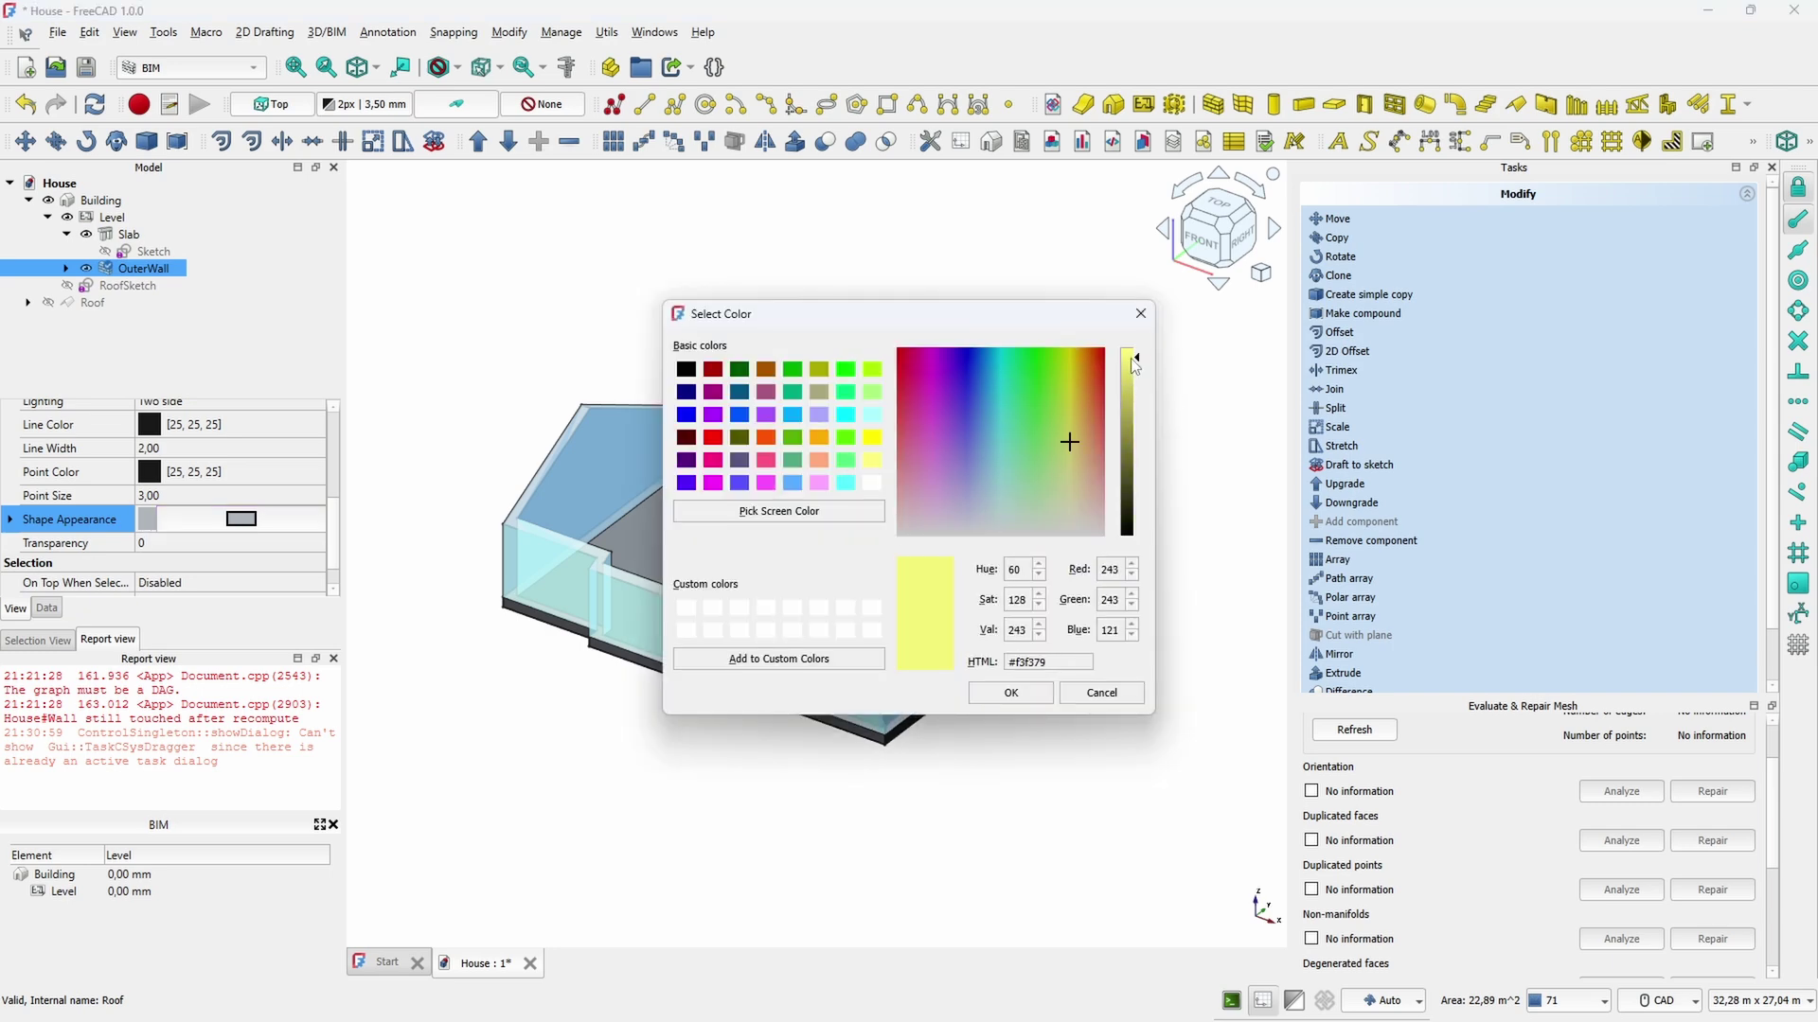
pyautogui.click(1009, 692)
# Show the roof and give it a dark grey shape appearance colour (54, 54, 54)
pyautogui.moveTo(1023, 783); pyautogui.dragTo(928, 520, button='middle')
pyautogui.click(902, 527)
pyautogui.click(242, 483)
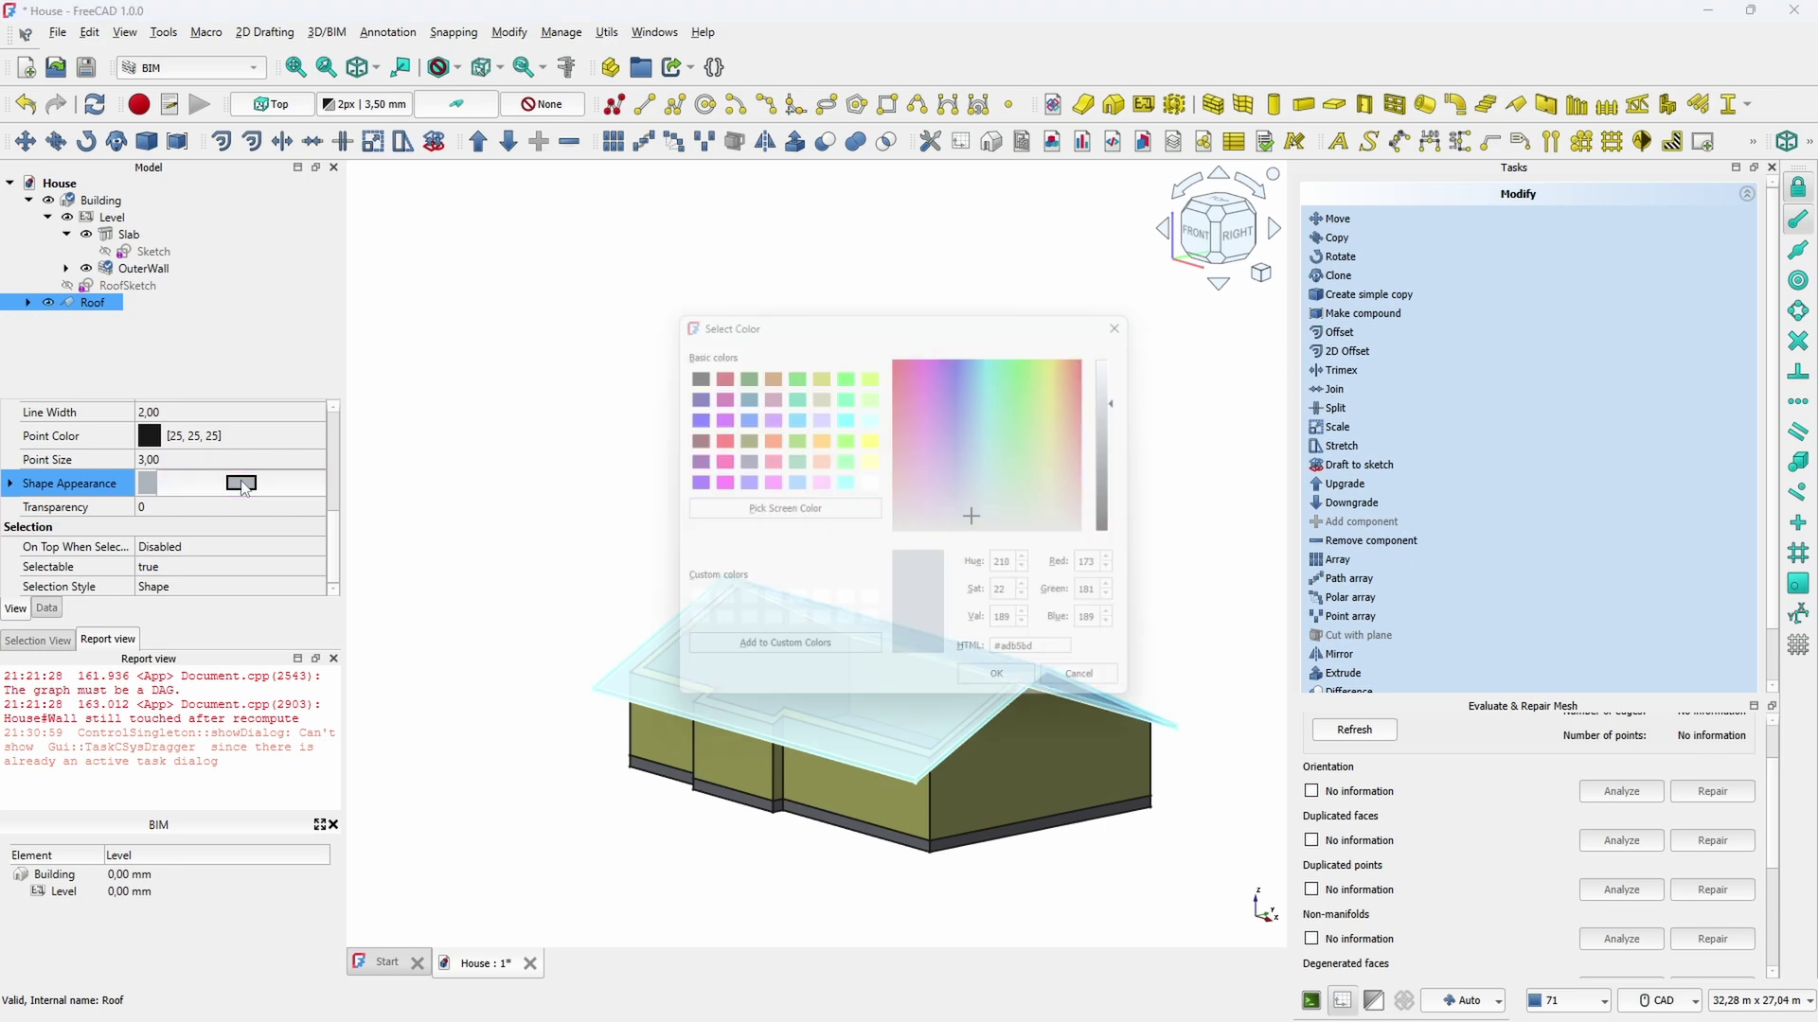
pyautogui.click(685, 367)
pyautogui.click(1135, 495)
pyautogui.click(1010, 692)
pyautogui.click(1050, 858)
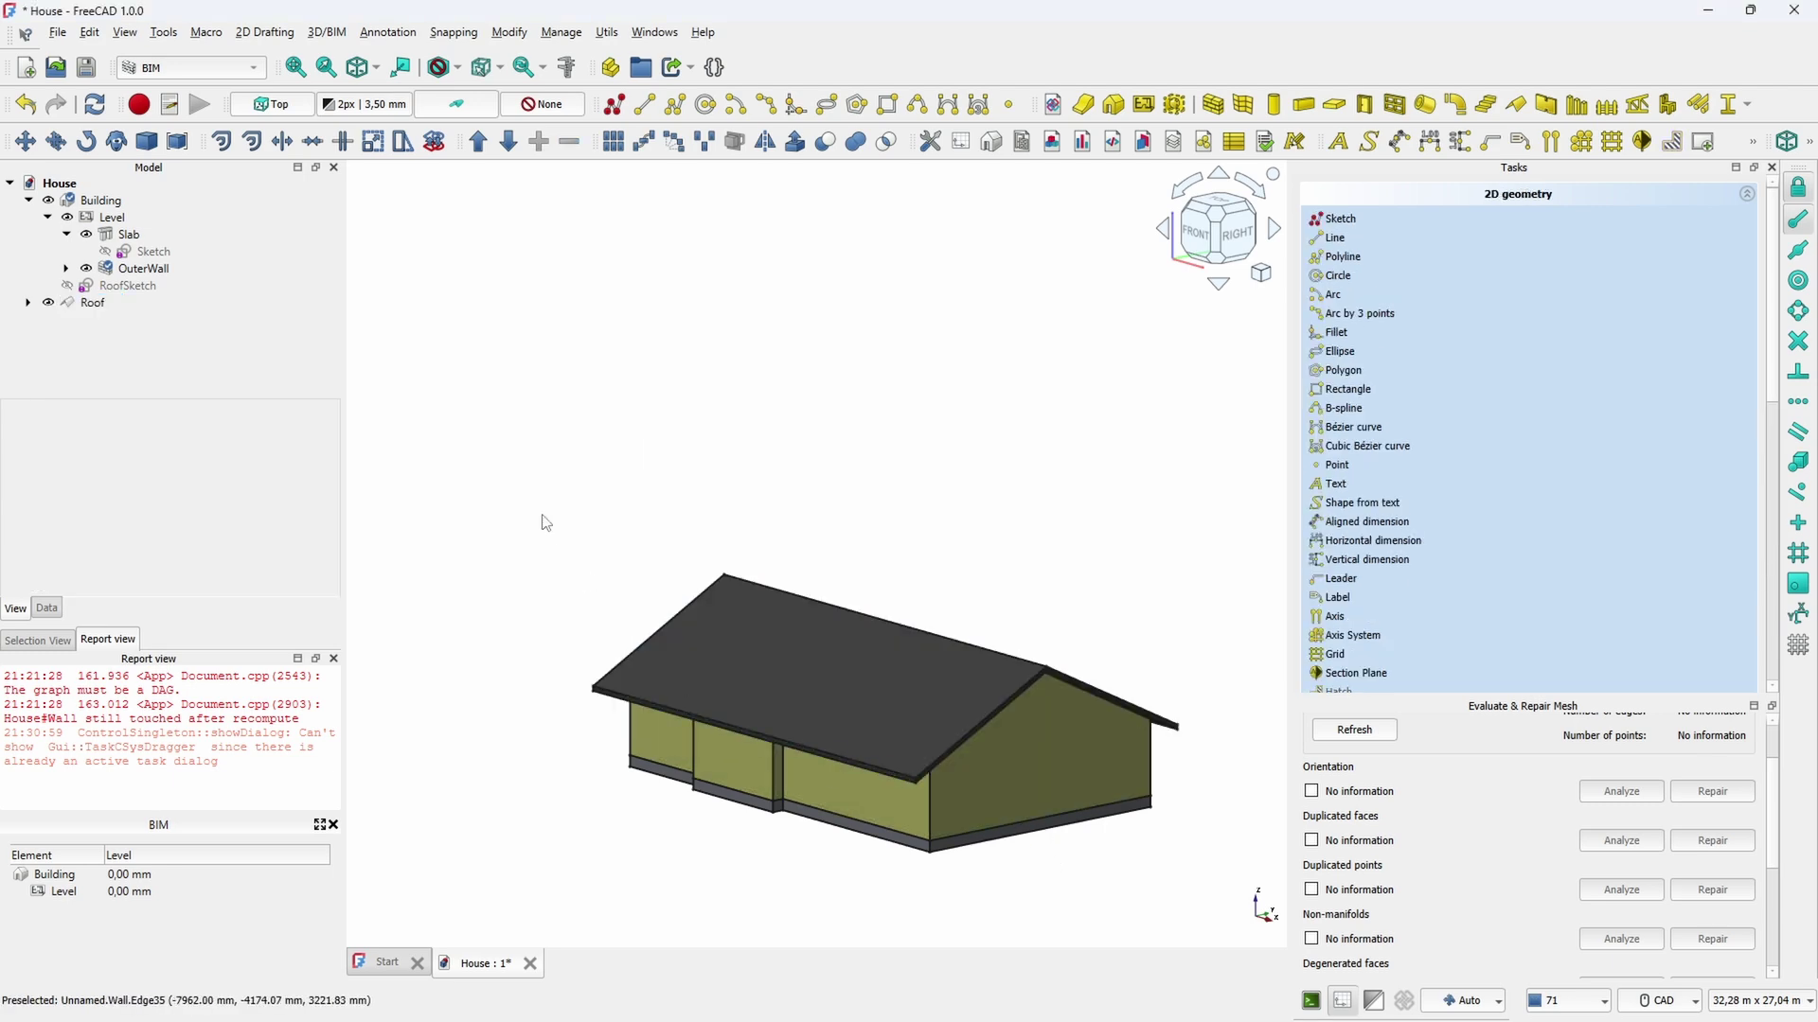
# Hide the recoloured roof again to open up the house interior
pyautogui.moveTo(546, 523); pyautogui.dragTo(876, 459, button='middle')
pyautogui.click(126, 285)
pyautogui.click(112, 307)
pyautogui.press('space')
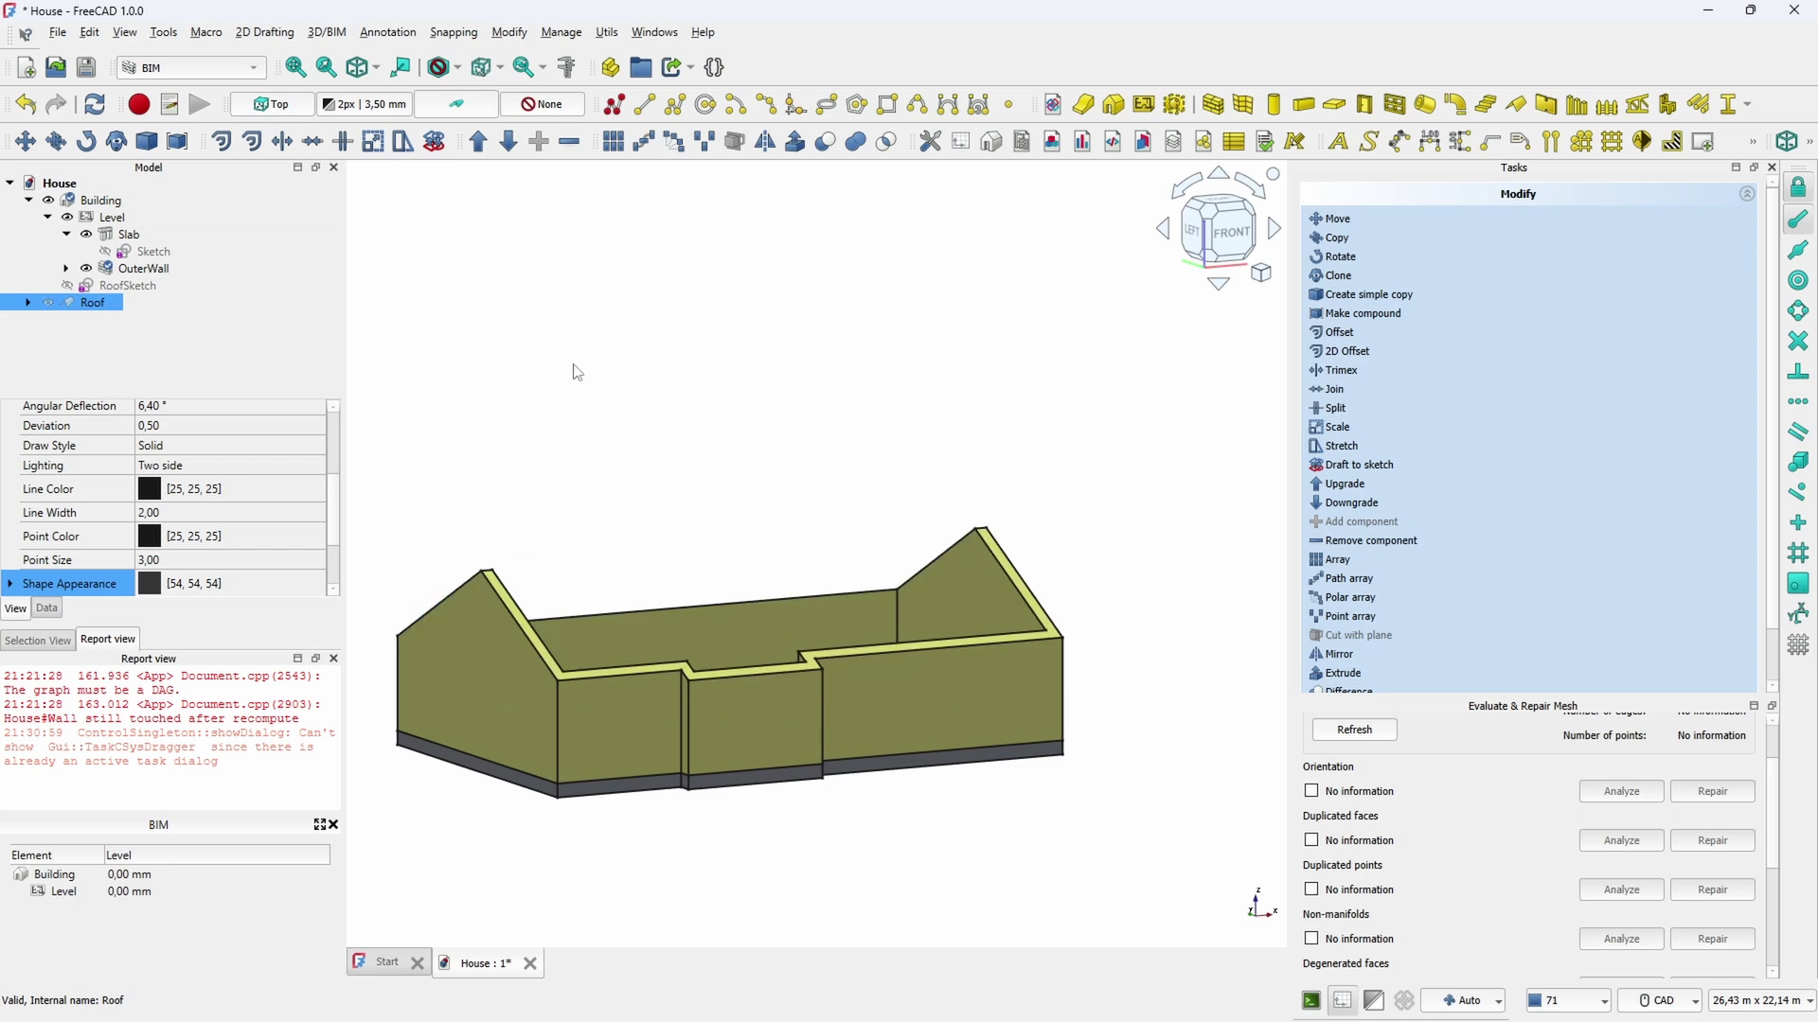
# Examine the outer walls and foundation slab from above and from several angles
pyautogui.moveTo(898, 356); pyautogui.dragTo(572, 345, button='middle')
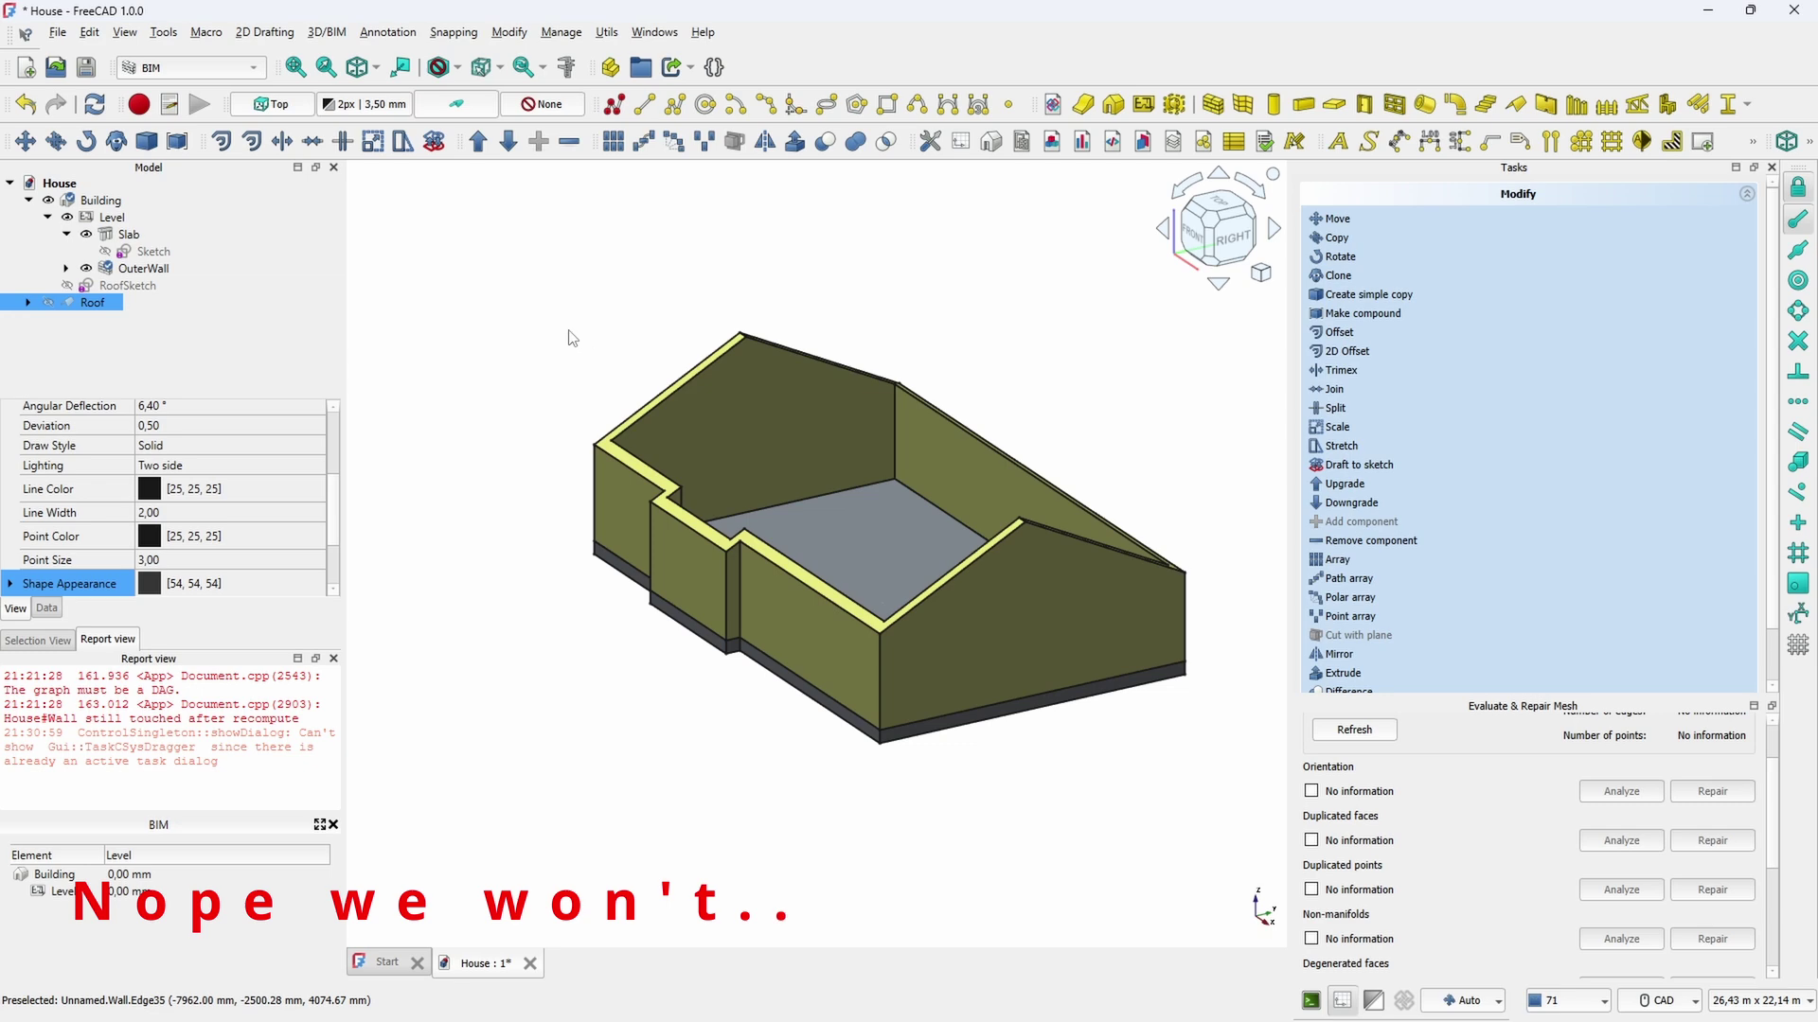
pyautogui.moveTo(633, 448); pyautogui.dragTo(647, 390, button='middle')
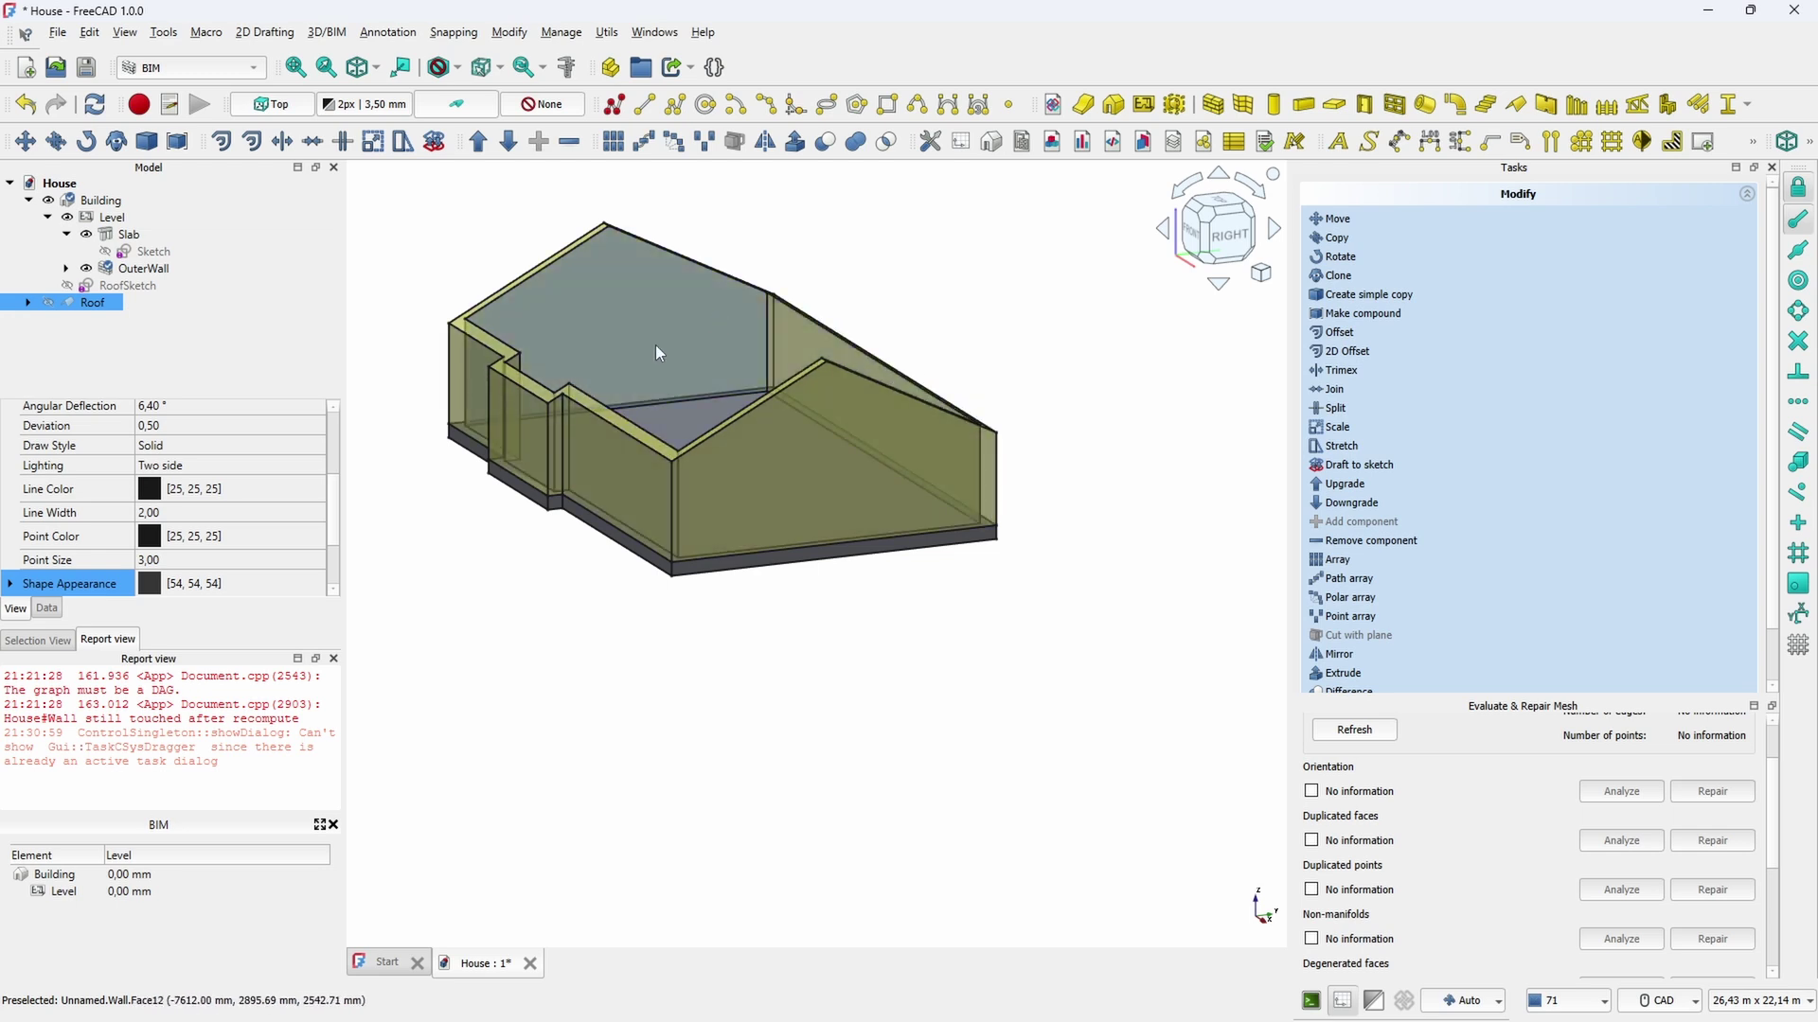
pyautogui.moveTo(627, 336); pyautogui.dragTo(678, 430, button='middle')
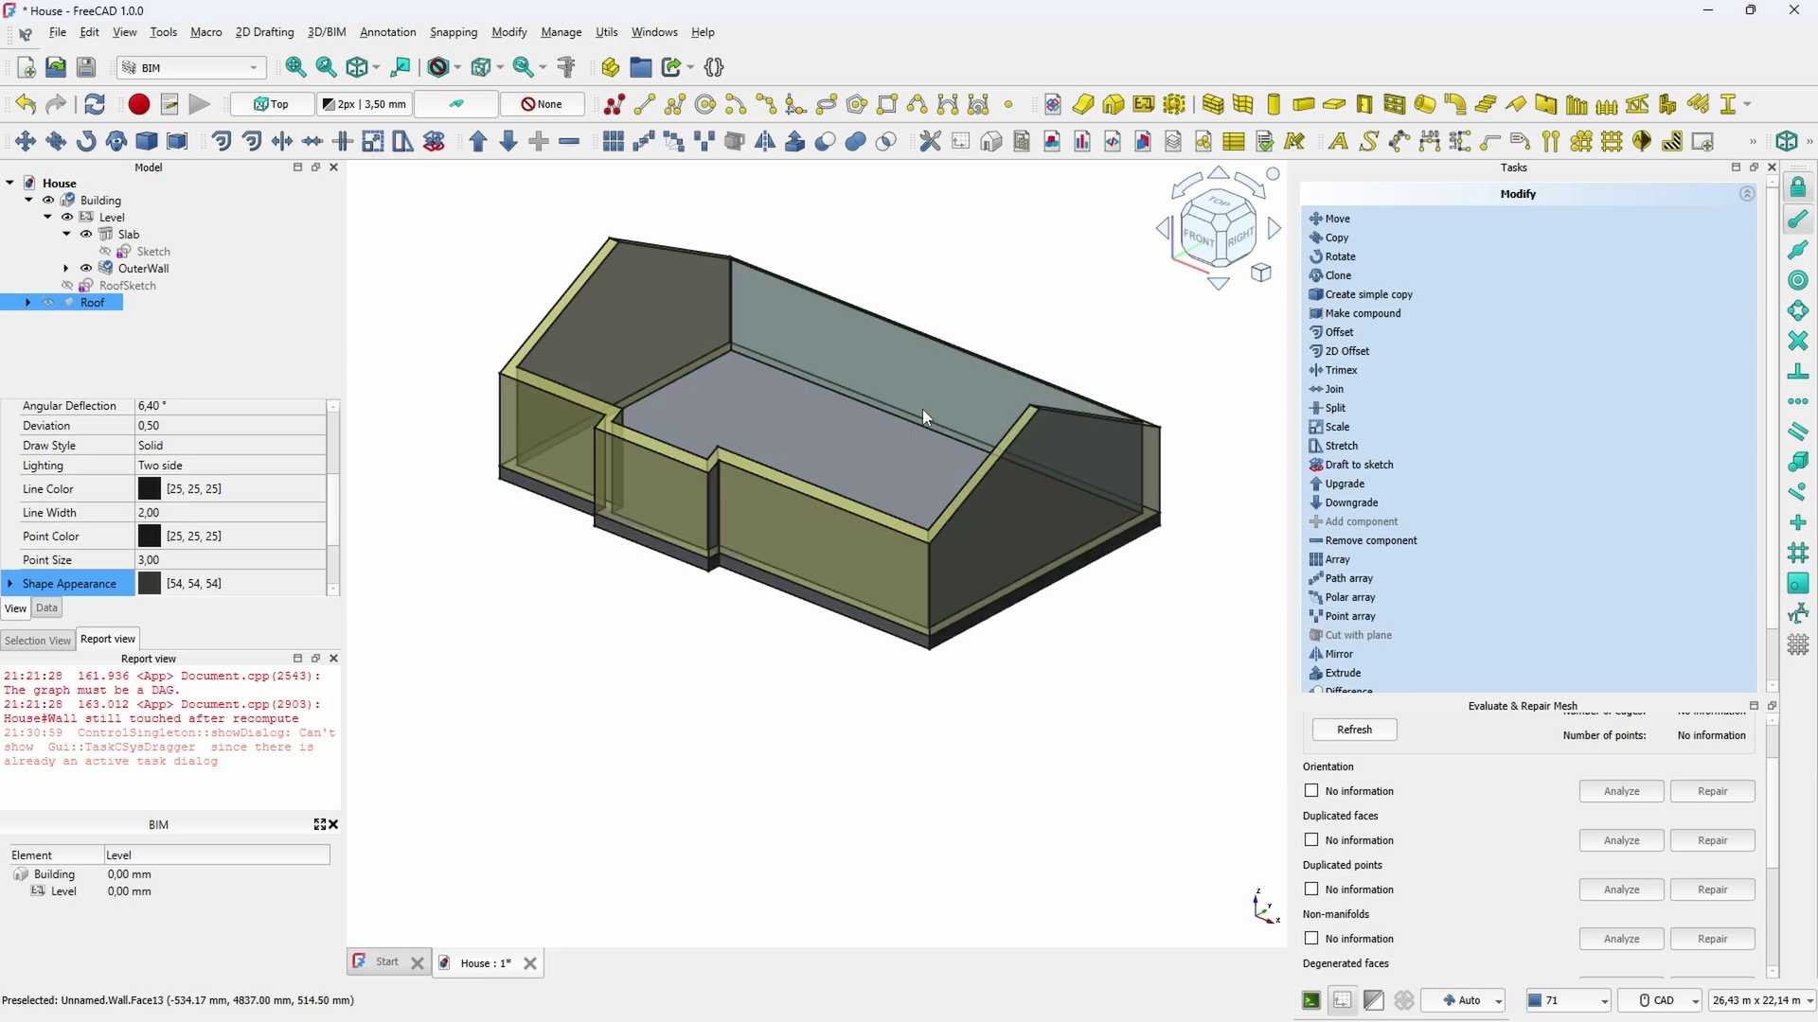
pyautogui.press('2')
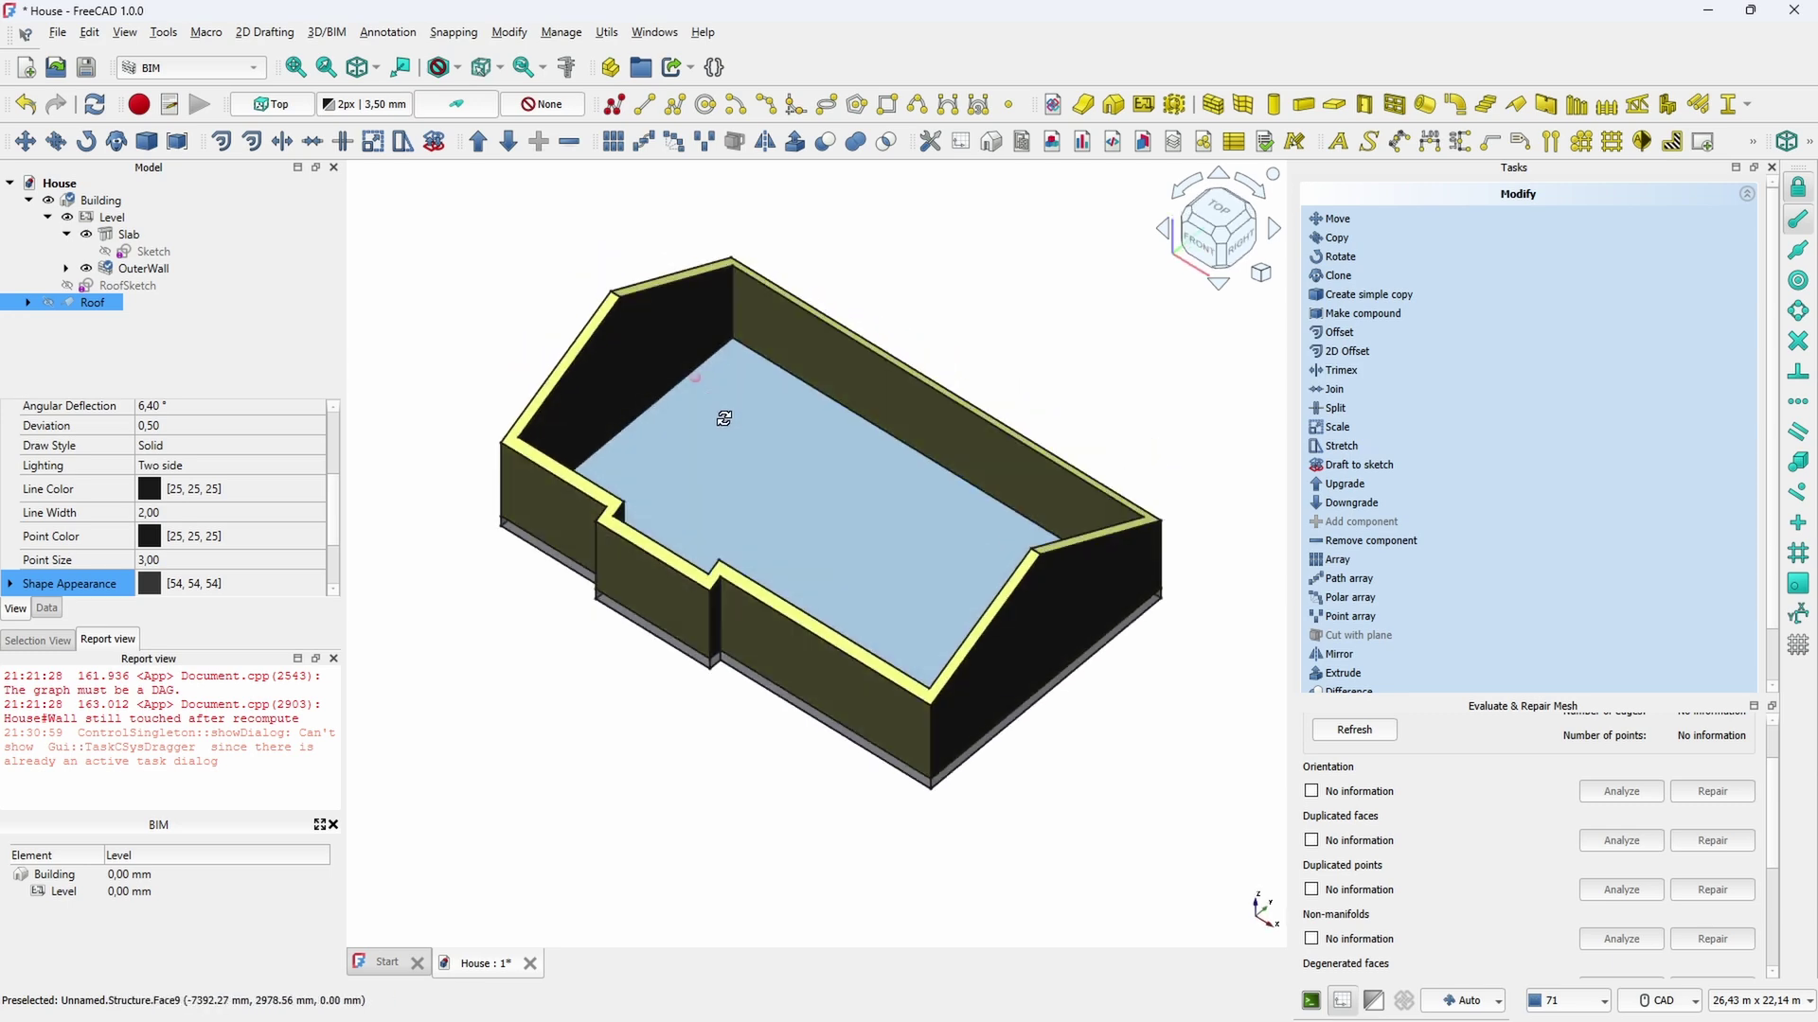
pyautogui.moveTo(963, 516); pyautogui.dragTo(678, 366, button='middle')
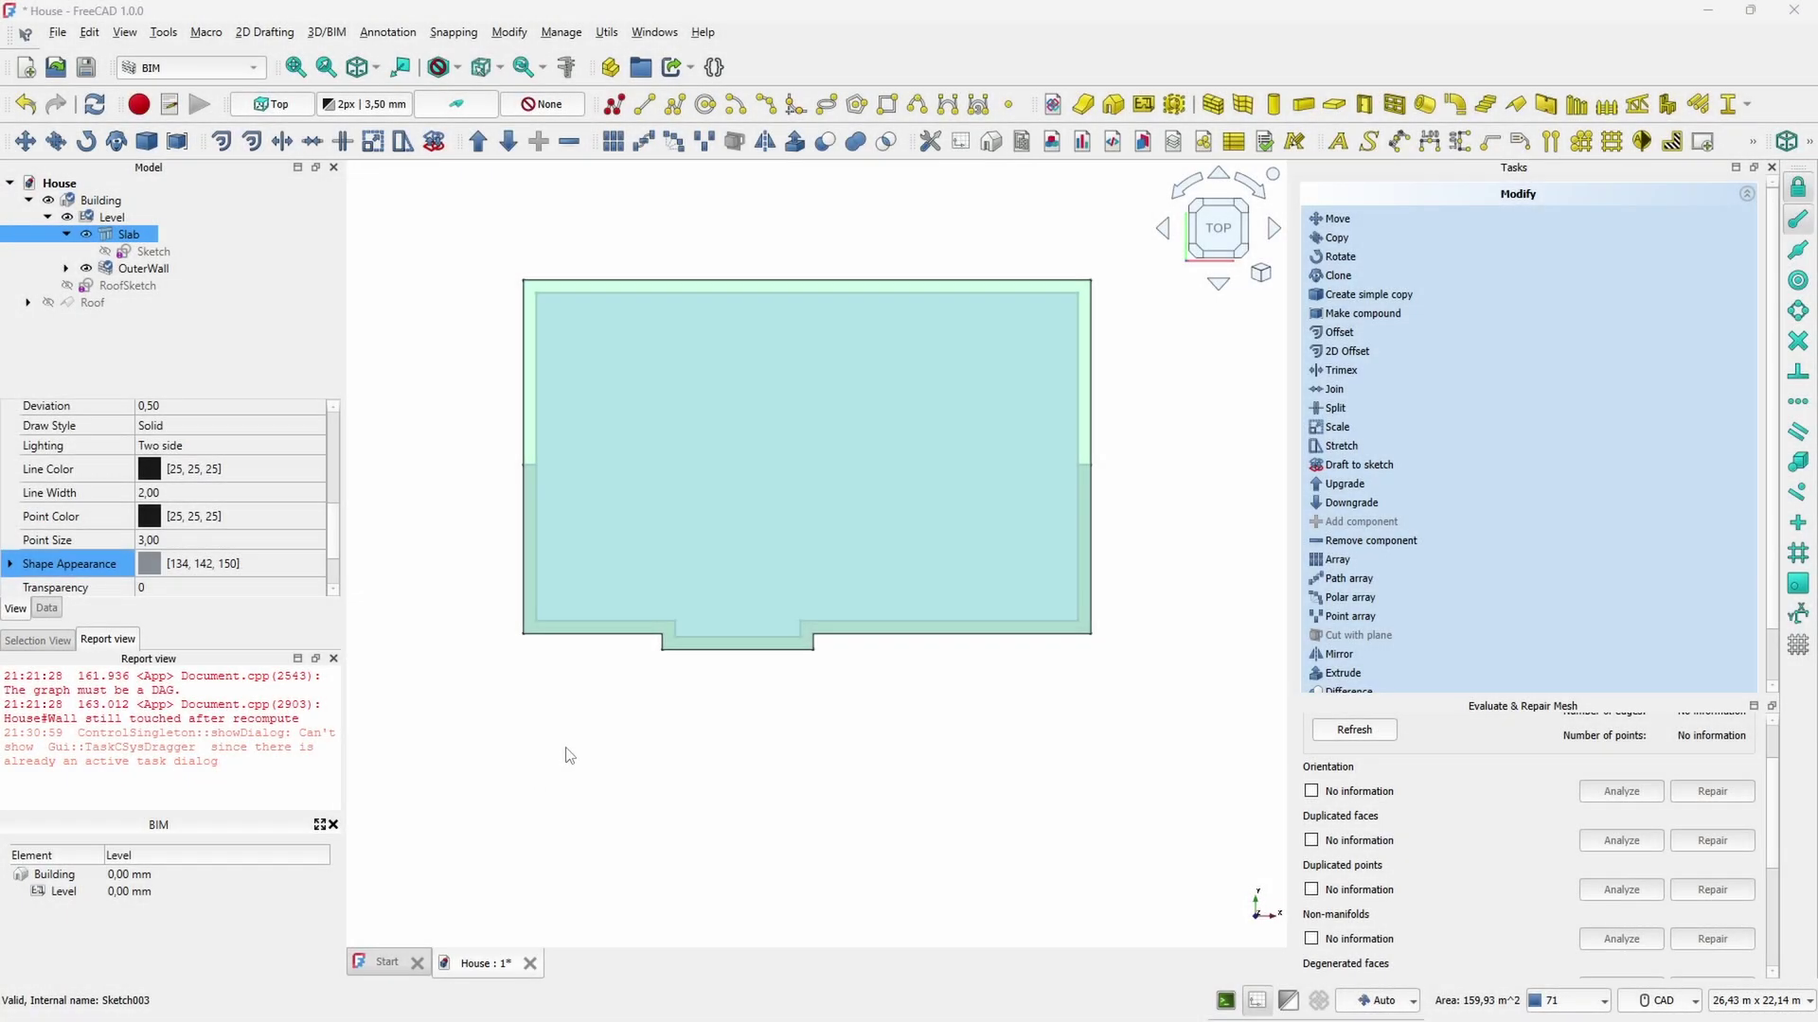
pyautogui.click(647, 741)
pyautogui.scroll(-1, 716, 744)
pyautogui.press('0')
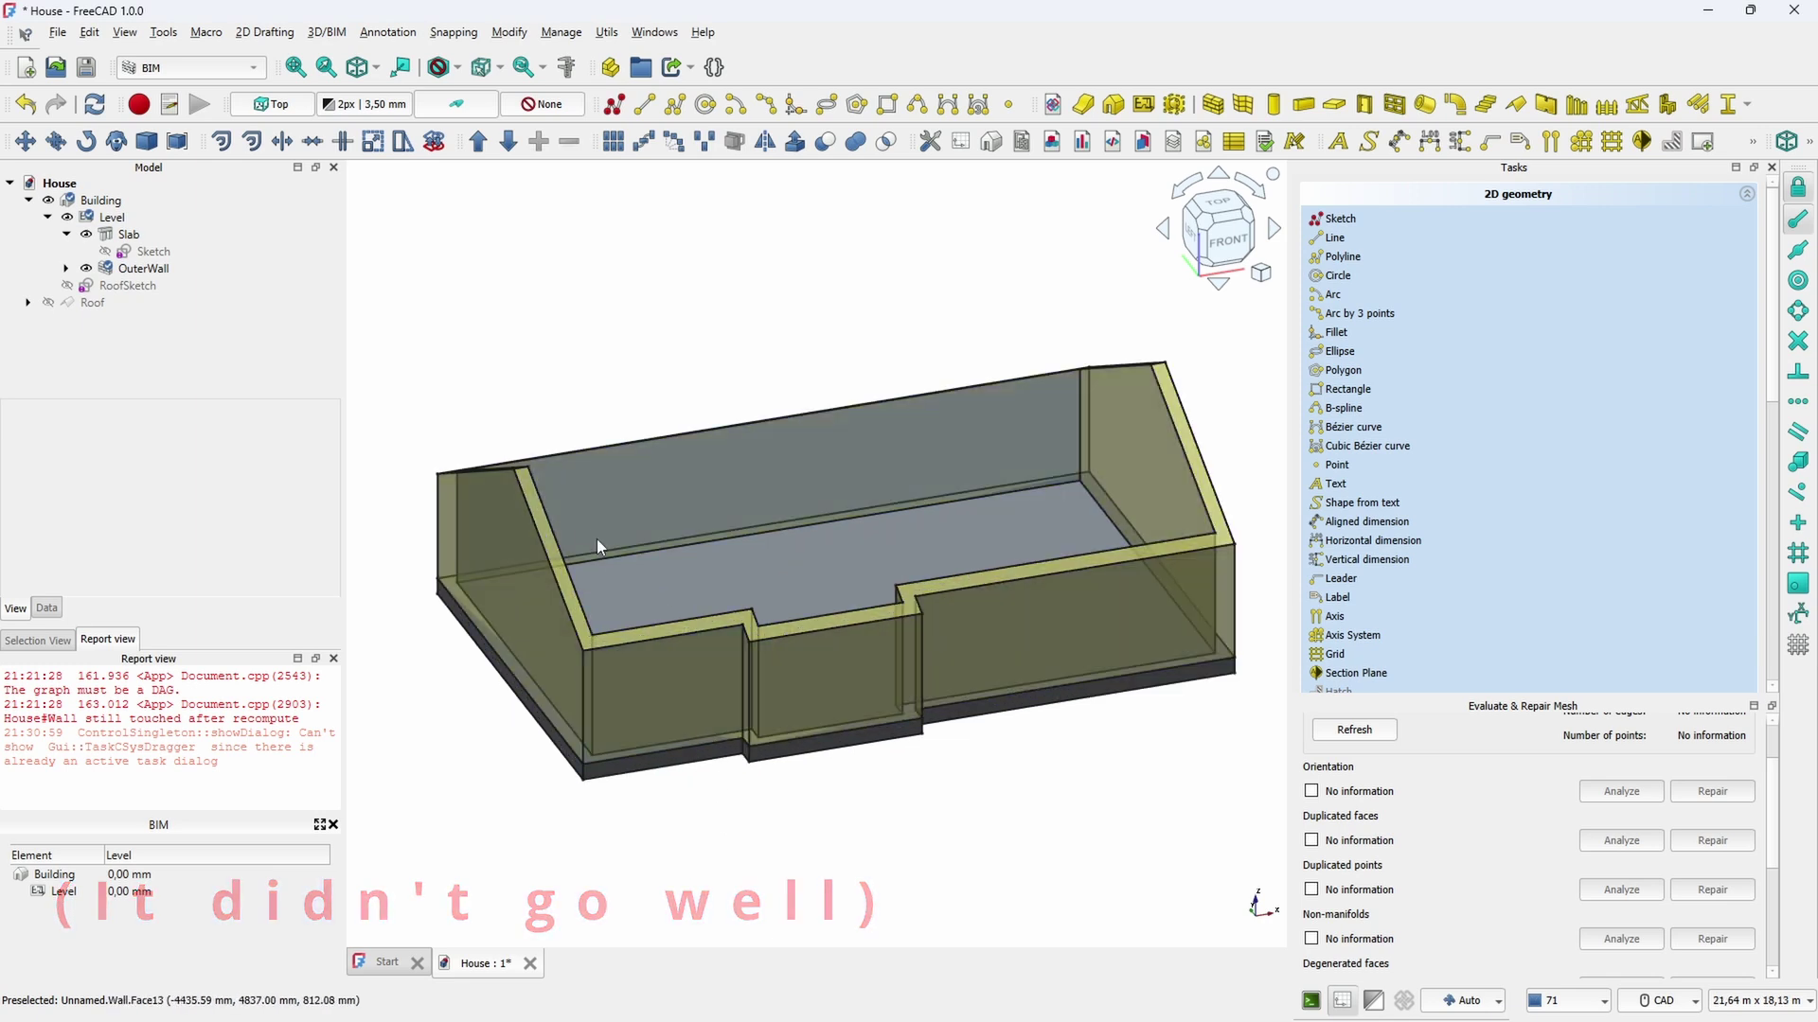
pyautogui.scroll(2, 597, 537)
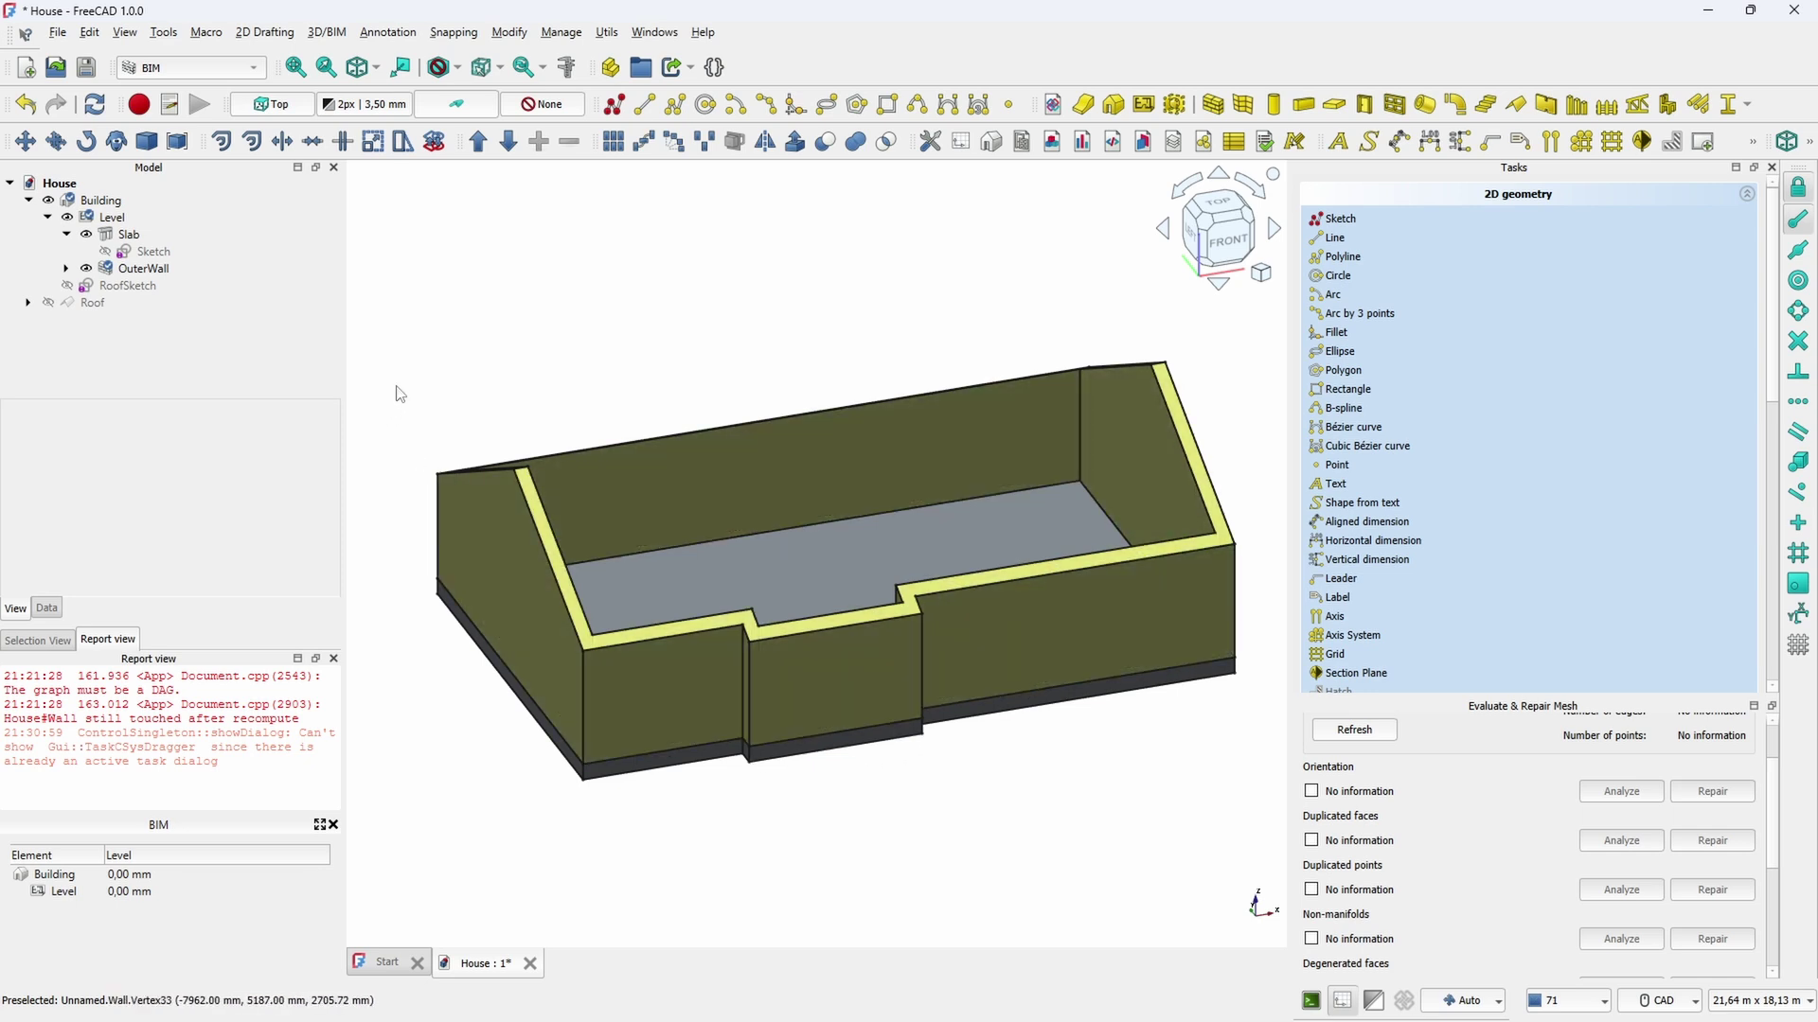
# Hide the outer wall and create a new sketch on the slab's upper face
pyautogui.click(152, 269)
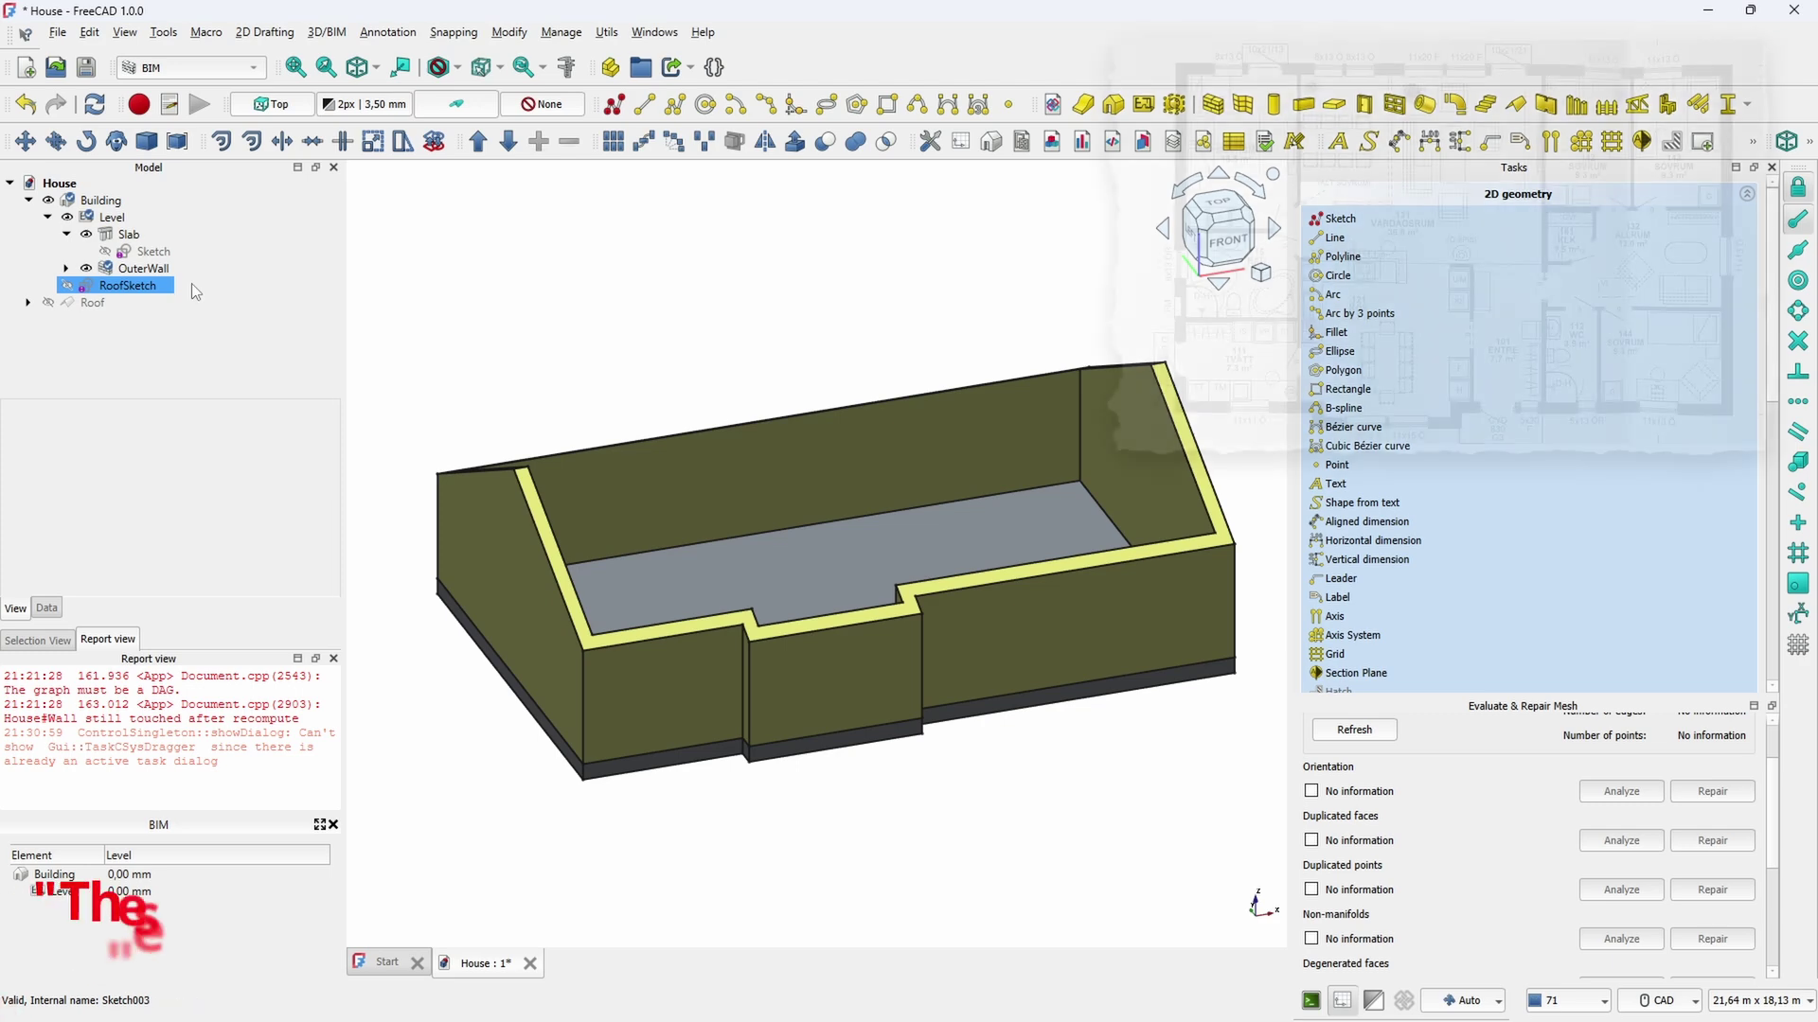
pyautogui.press('space')
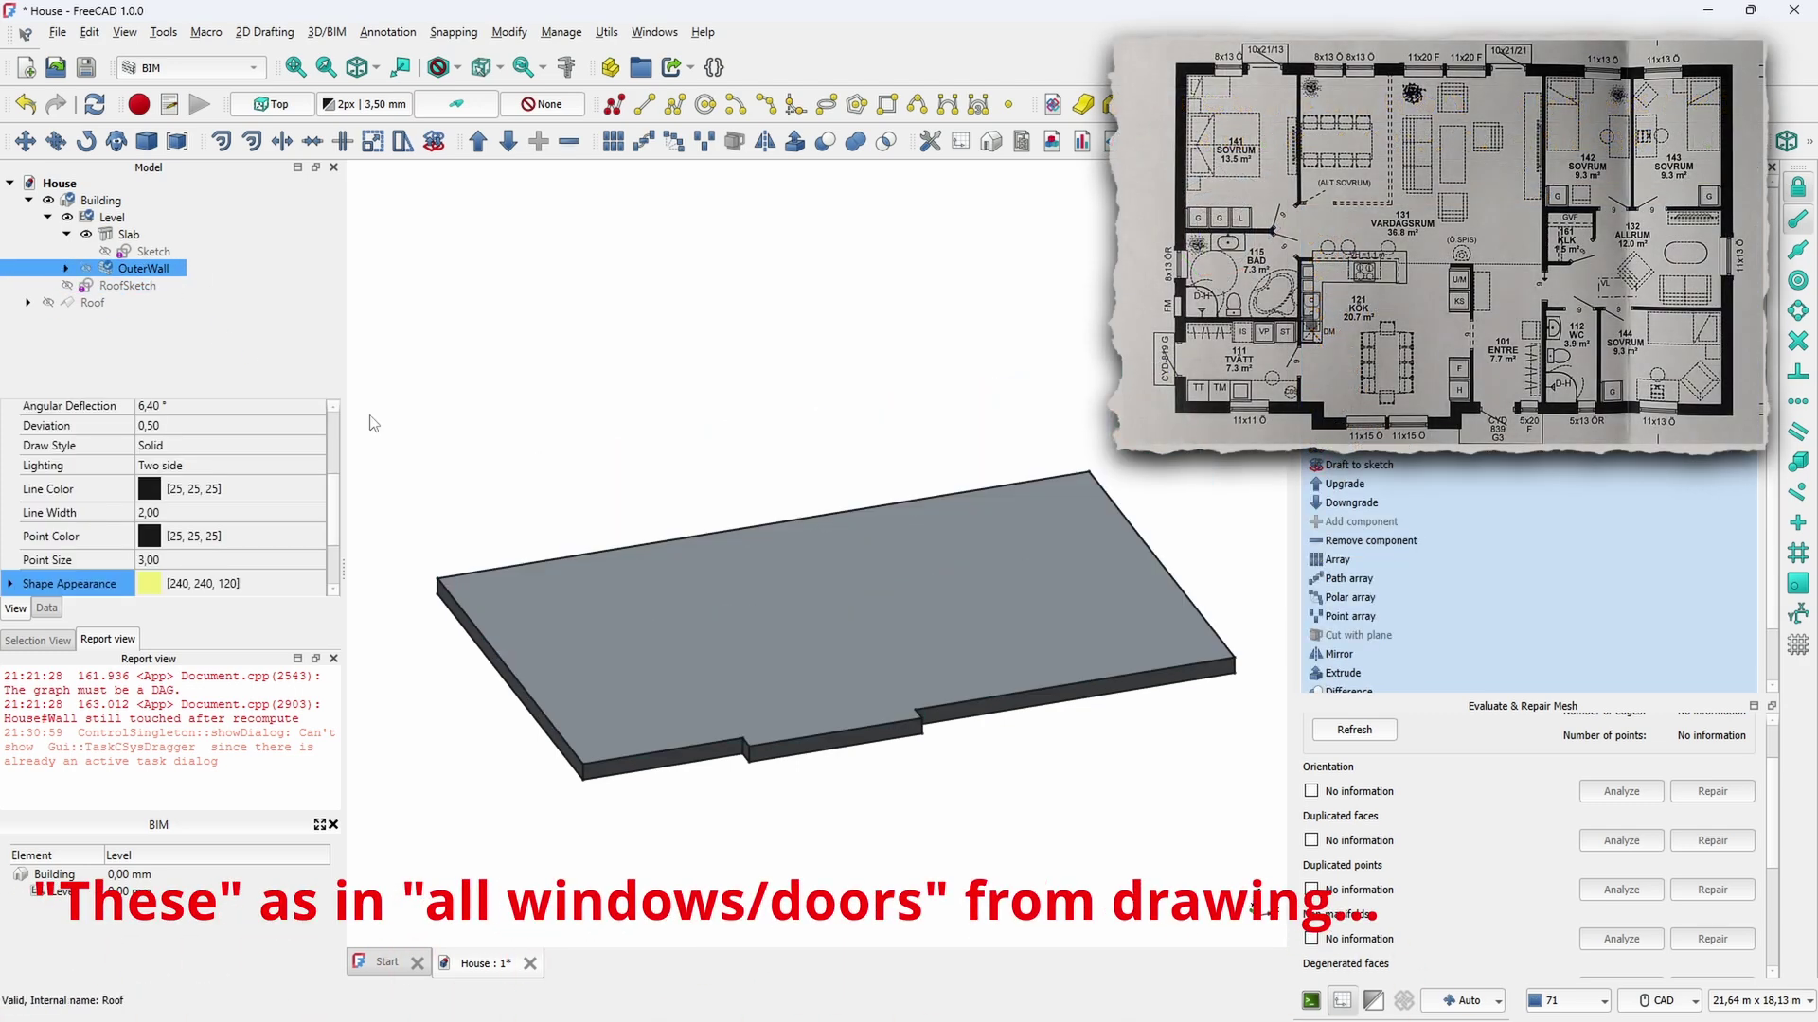
pyautogui.click(717, 660)
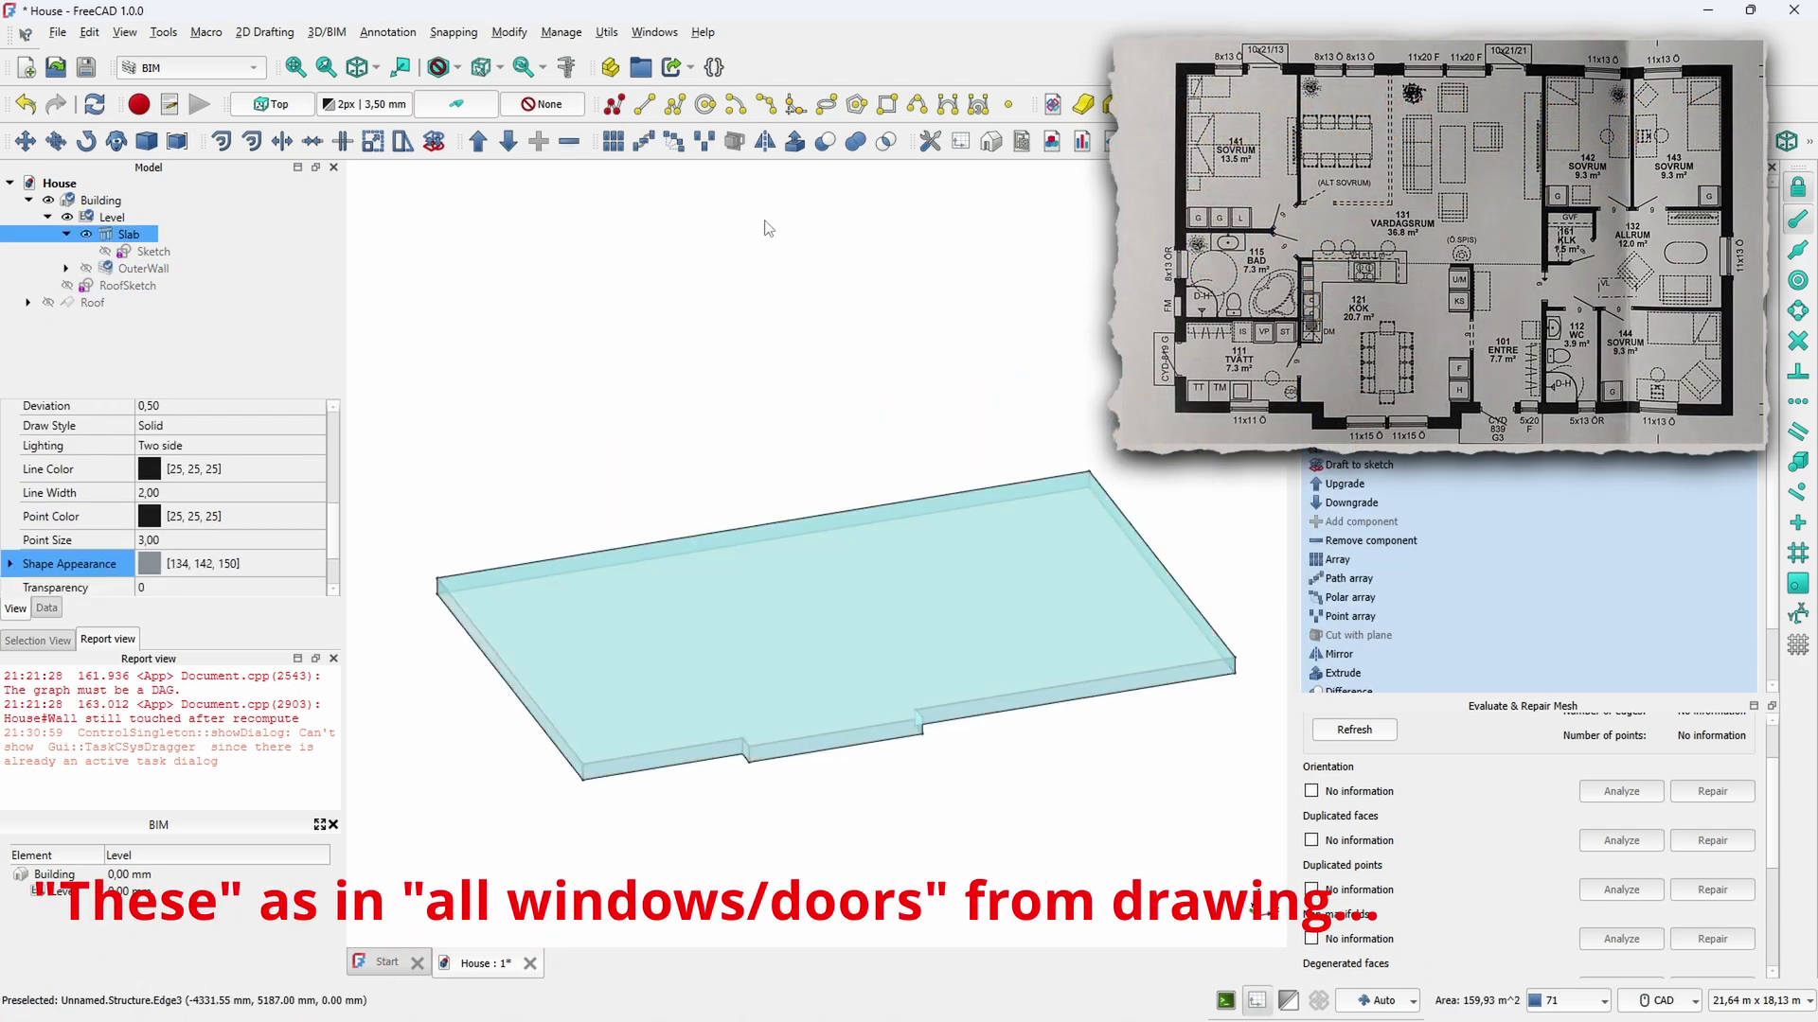
pyautogui.click(1052, 104)
# Rename the sketch DoorWindowPlacementSketch, place it under Level, and project the slab's outline edges into it as external geometry
pyautogui.click(126, 321)
pyautogui.press('F2')
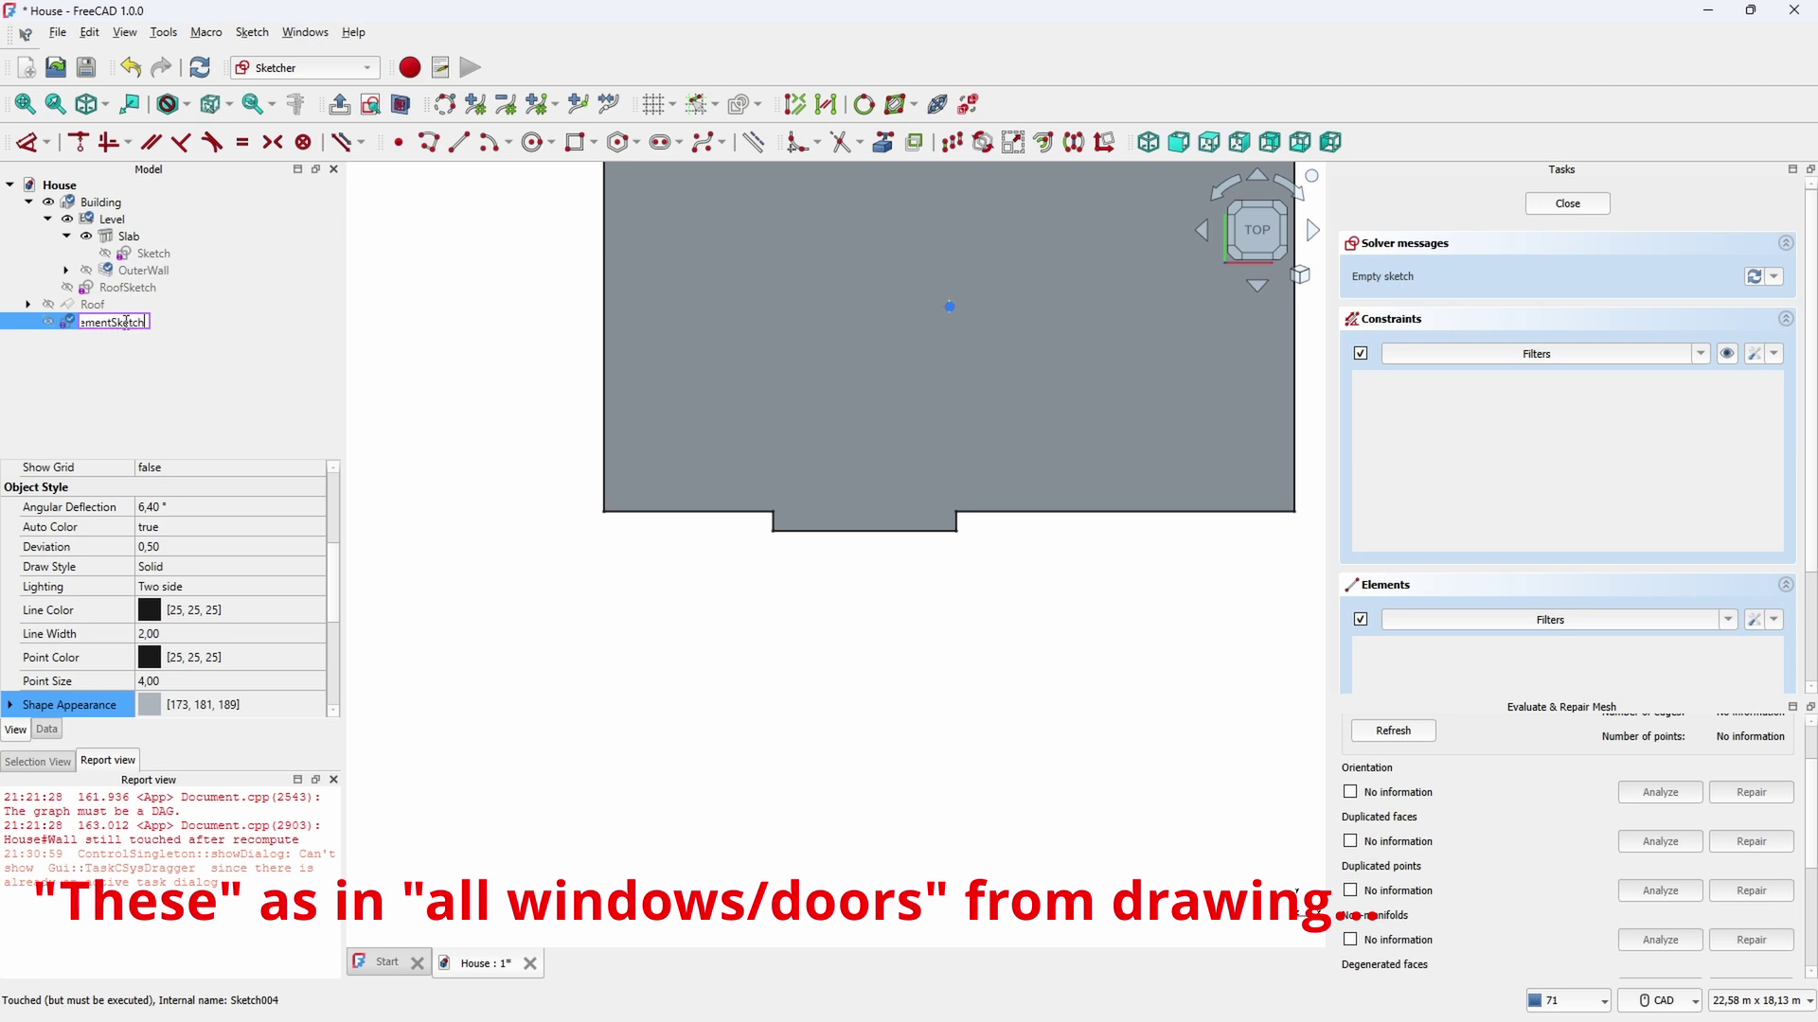
pyautogui.press('Return')
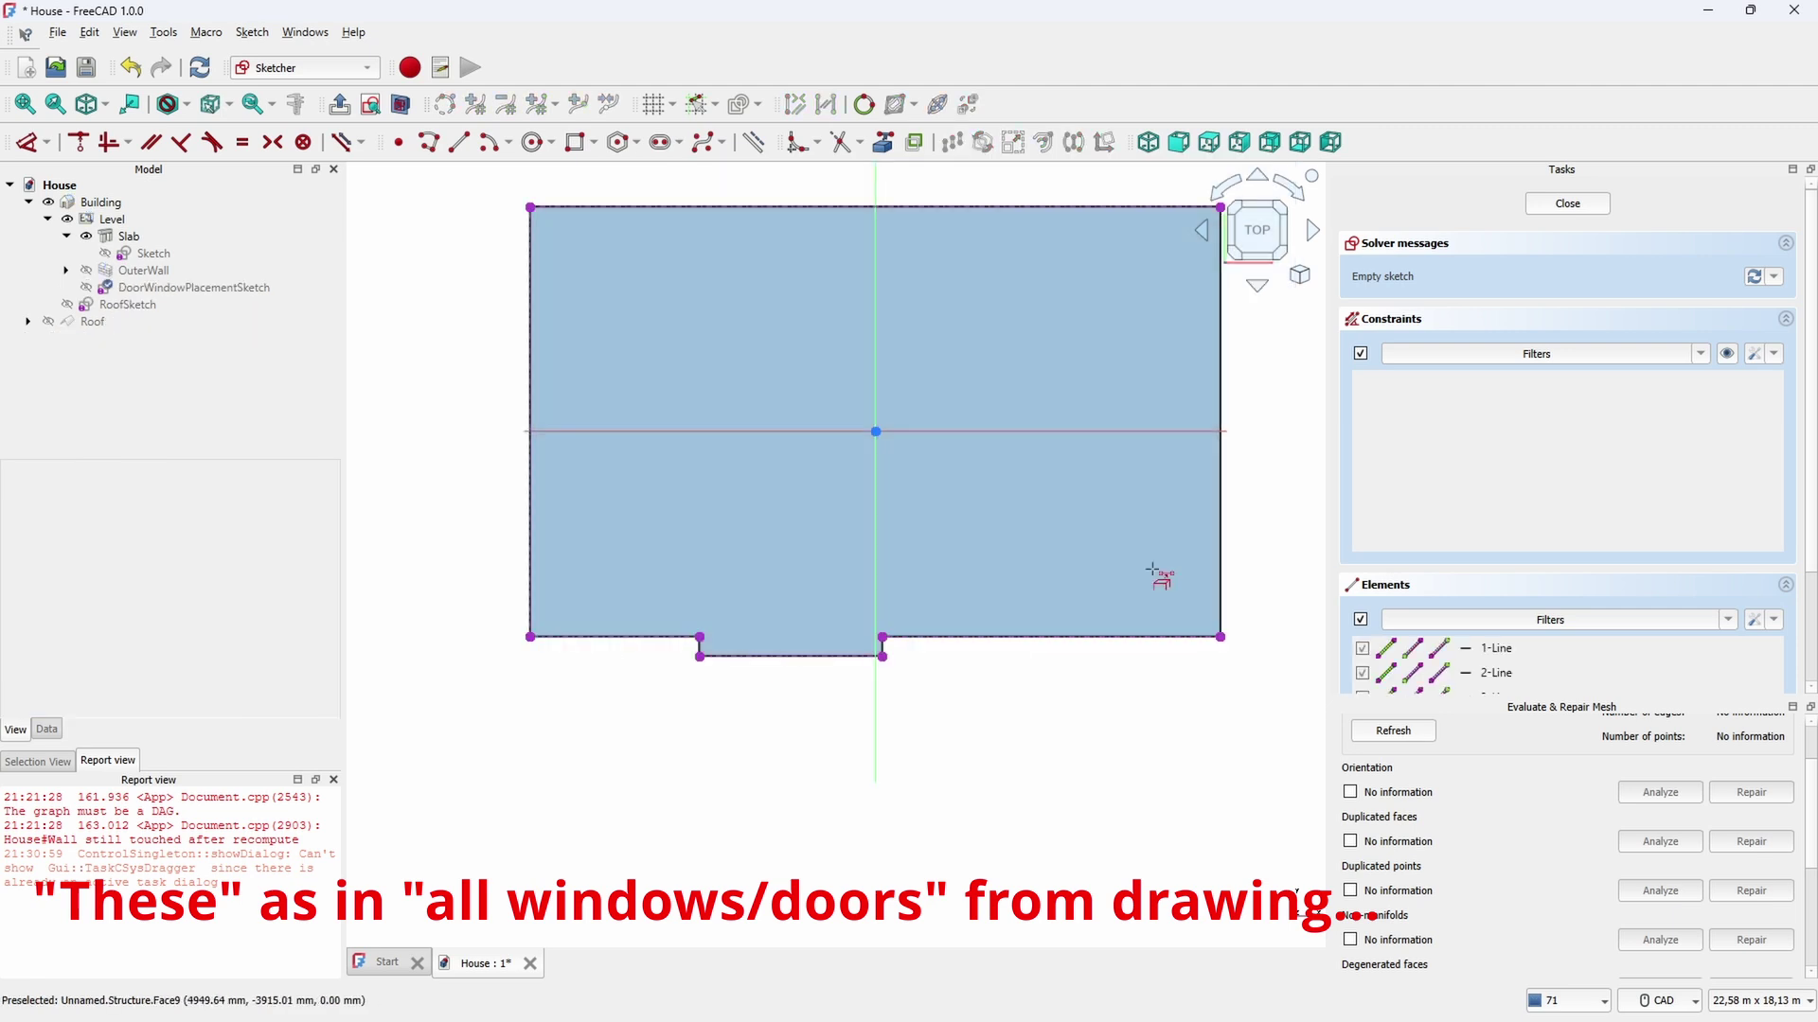
pyautogui.press('Escape')
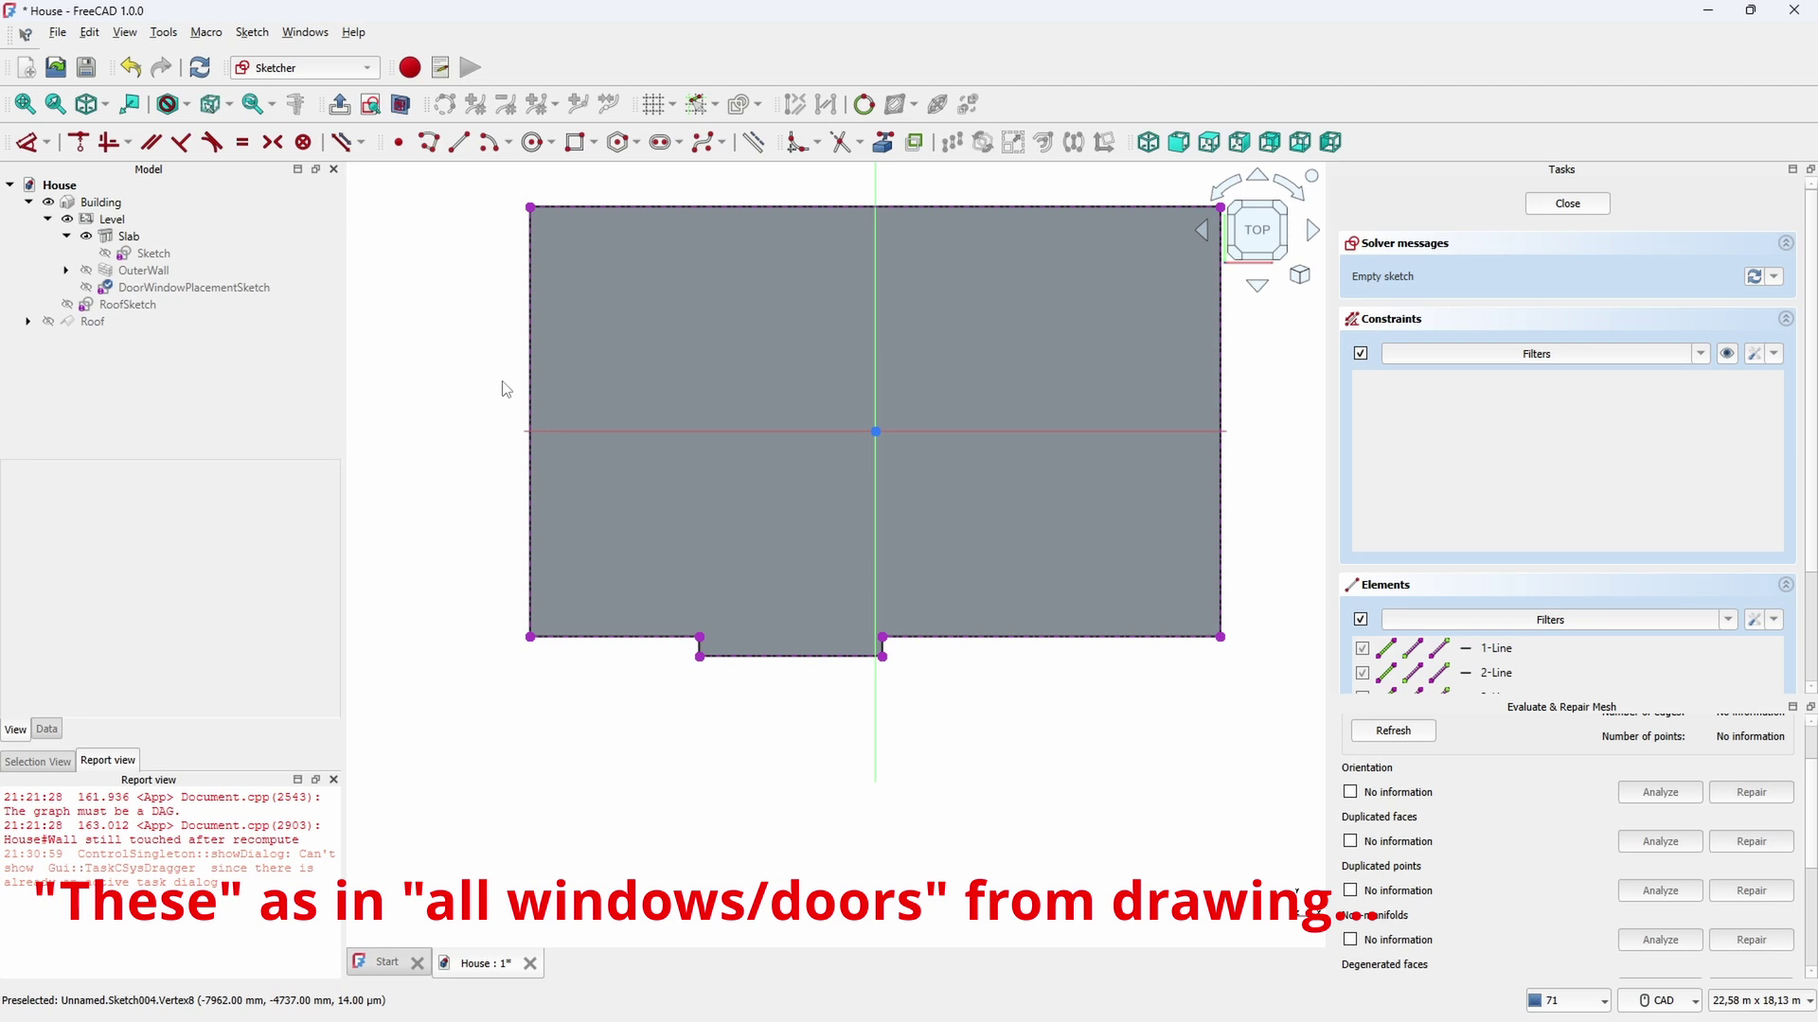
# Place a point on the front edge west of the bay and dimension it 1400 mm from the slab's corner
pyautogui.click(600, 653)
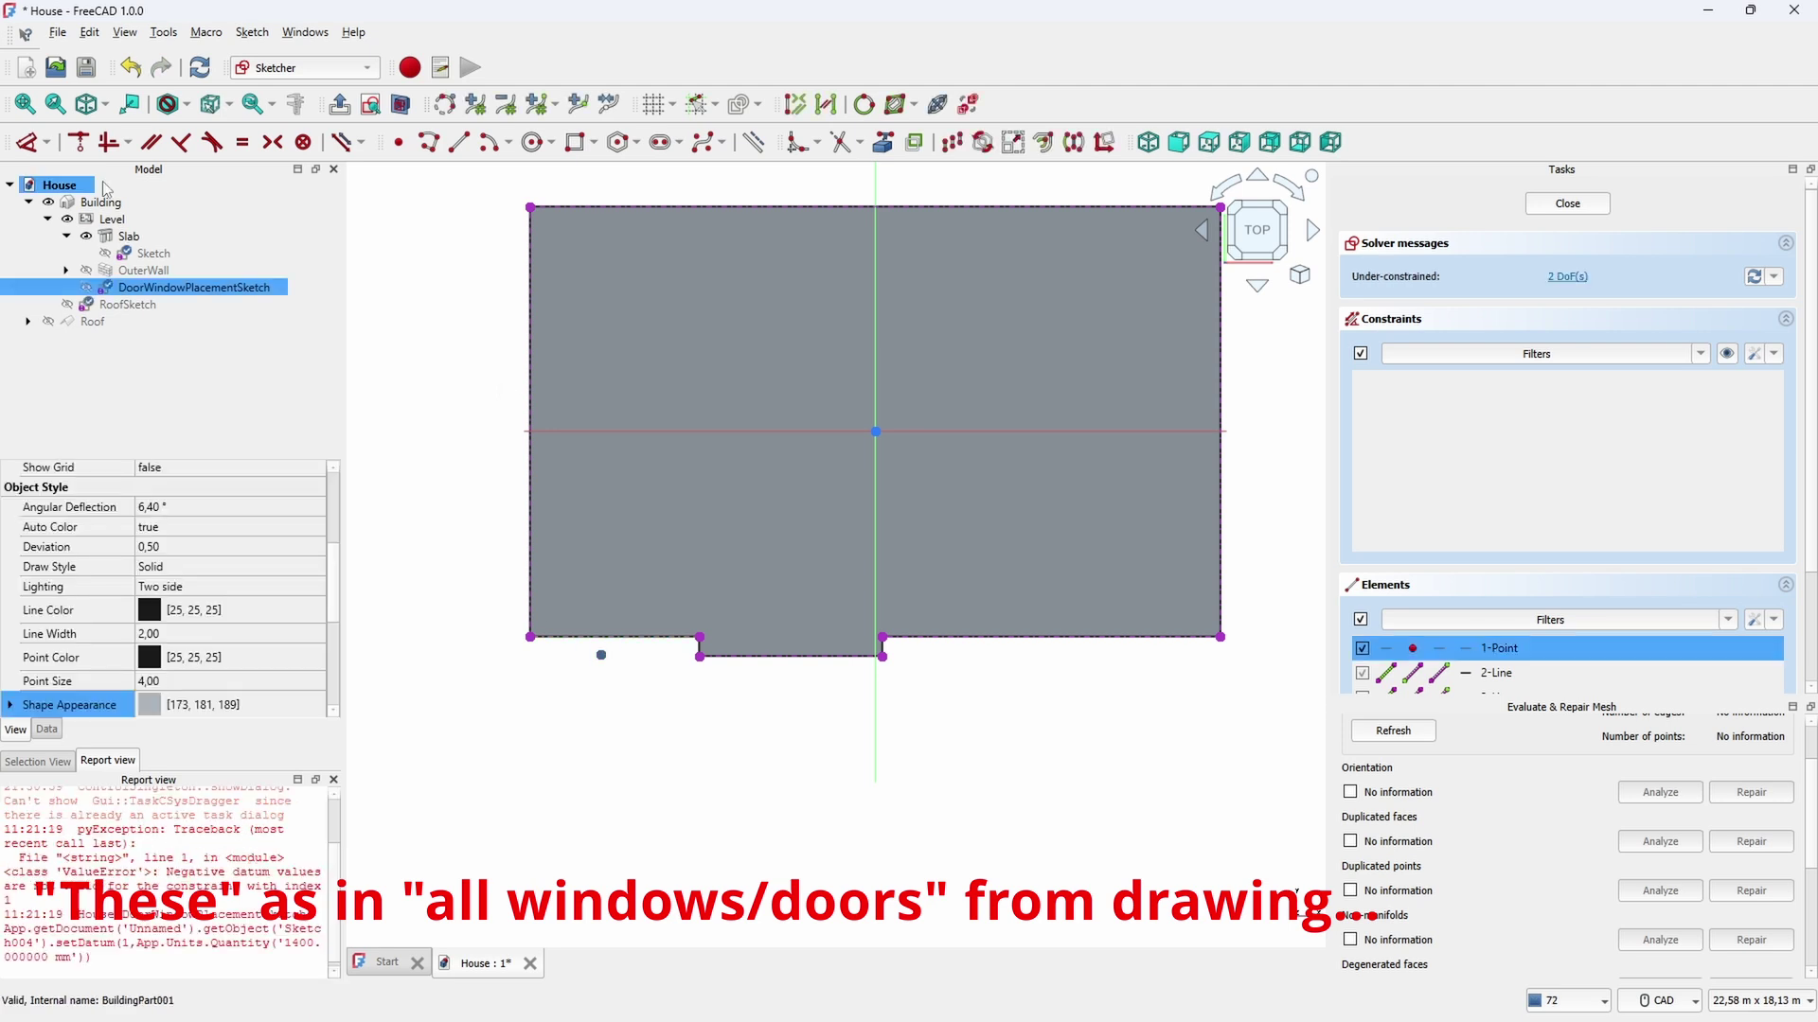
pyautogui.click(545, 793)
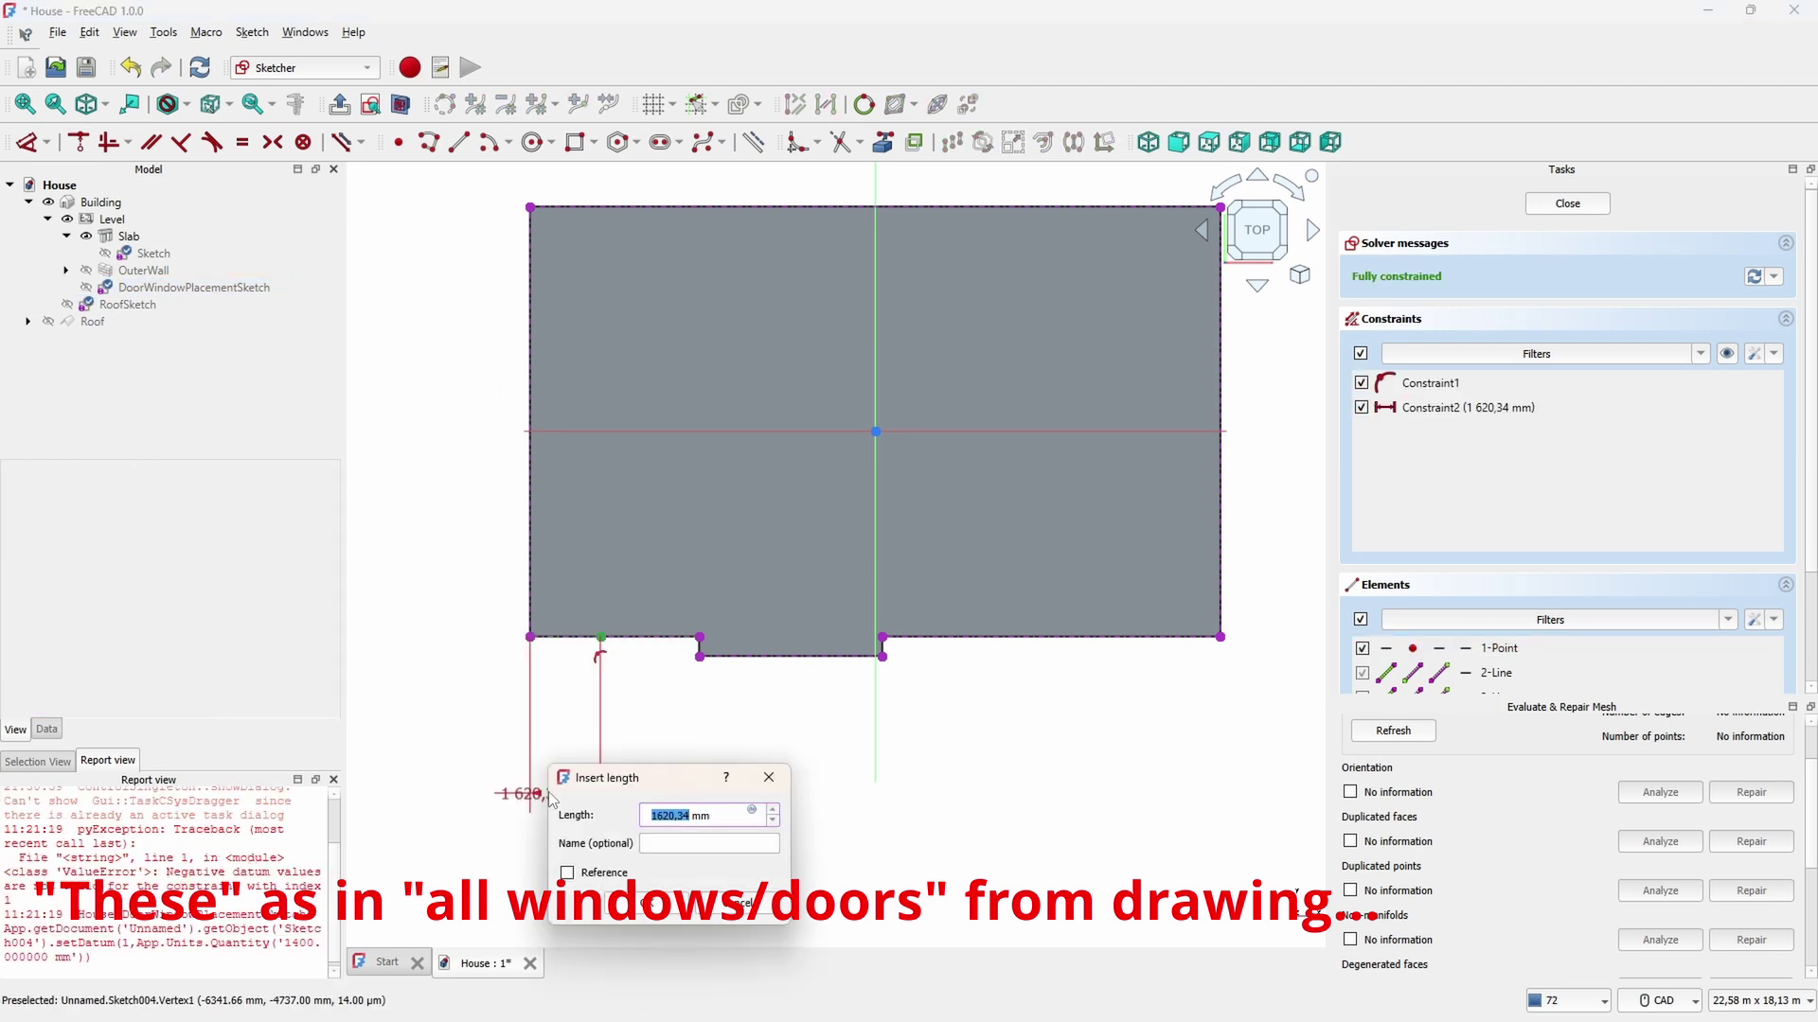
pyautogui.write('1400')
pyautogui.press('Return')
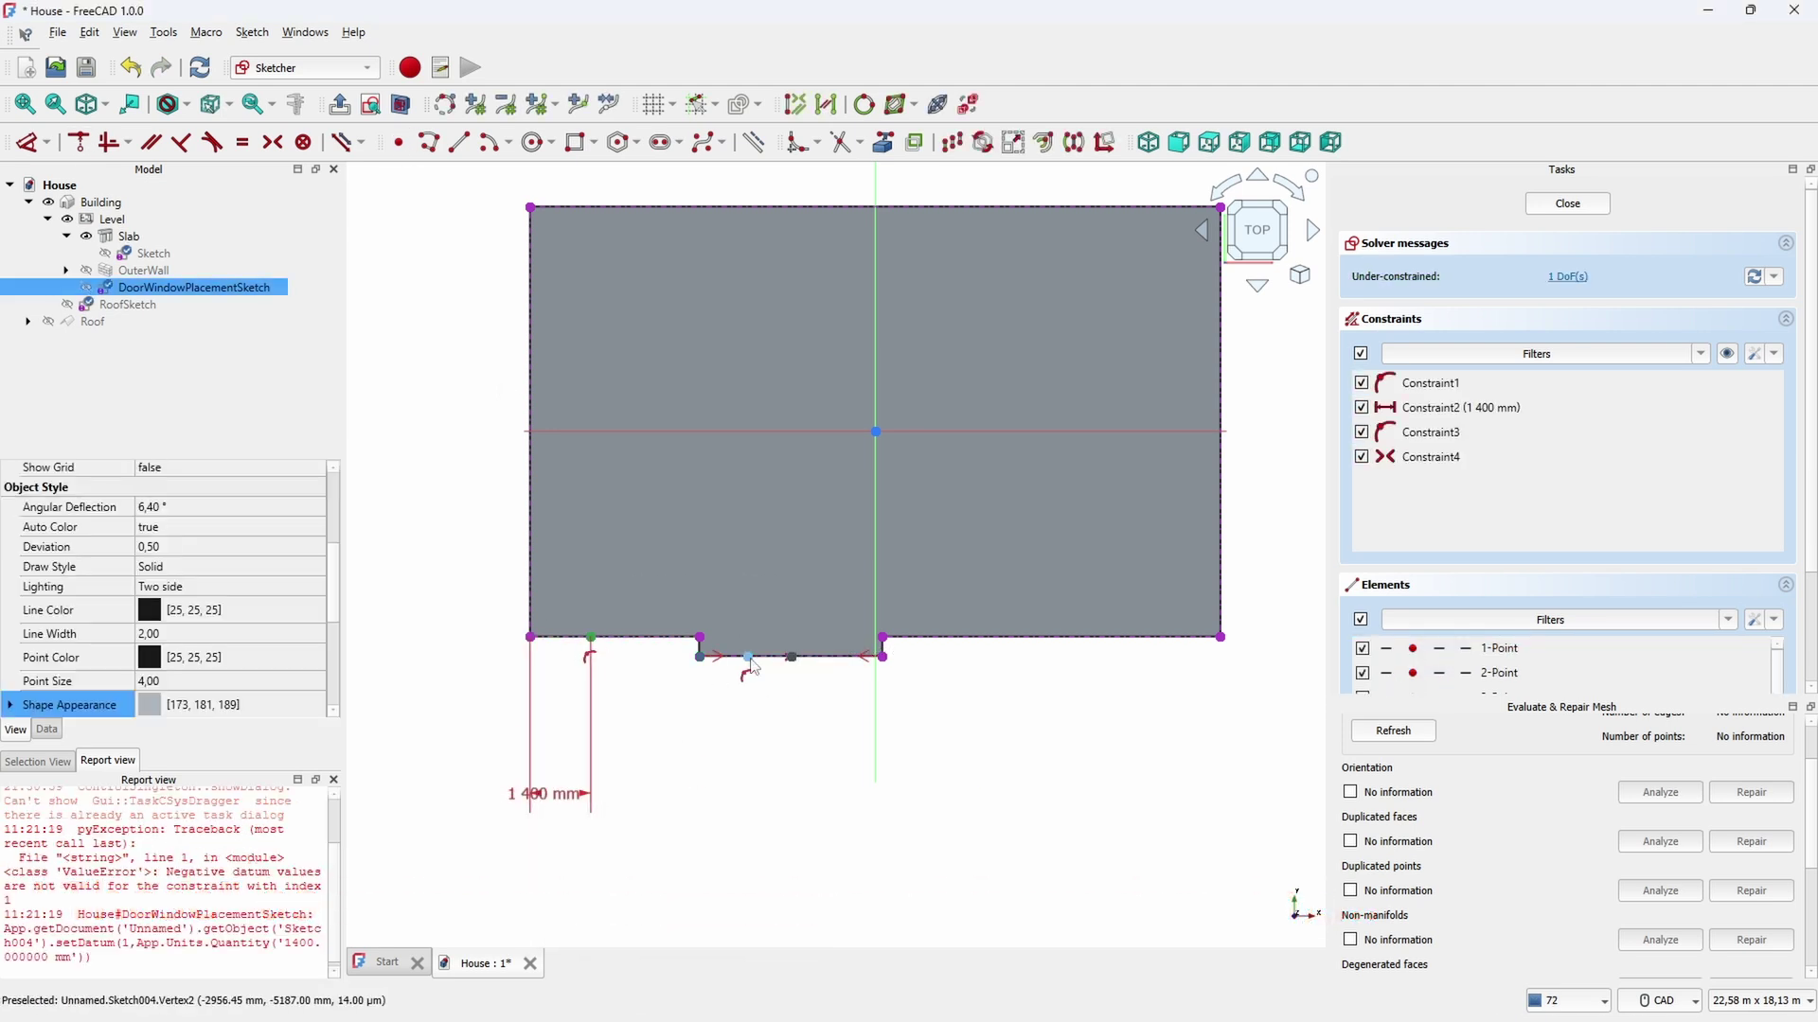
# Place two points on the bay's front edge, dimensioned 1400 mm and 2100 mm from the bay's west corner
pyautogui.click(786, 655)
pyautogui.press('Return')
pyautogui.scroll(3, 958, 702)
pyautogui.scroll(-2, 958, 703)
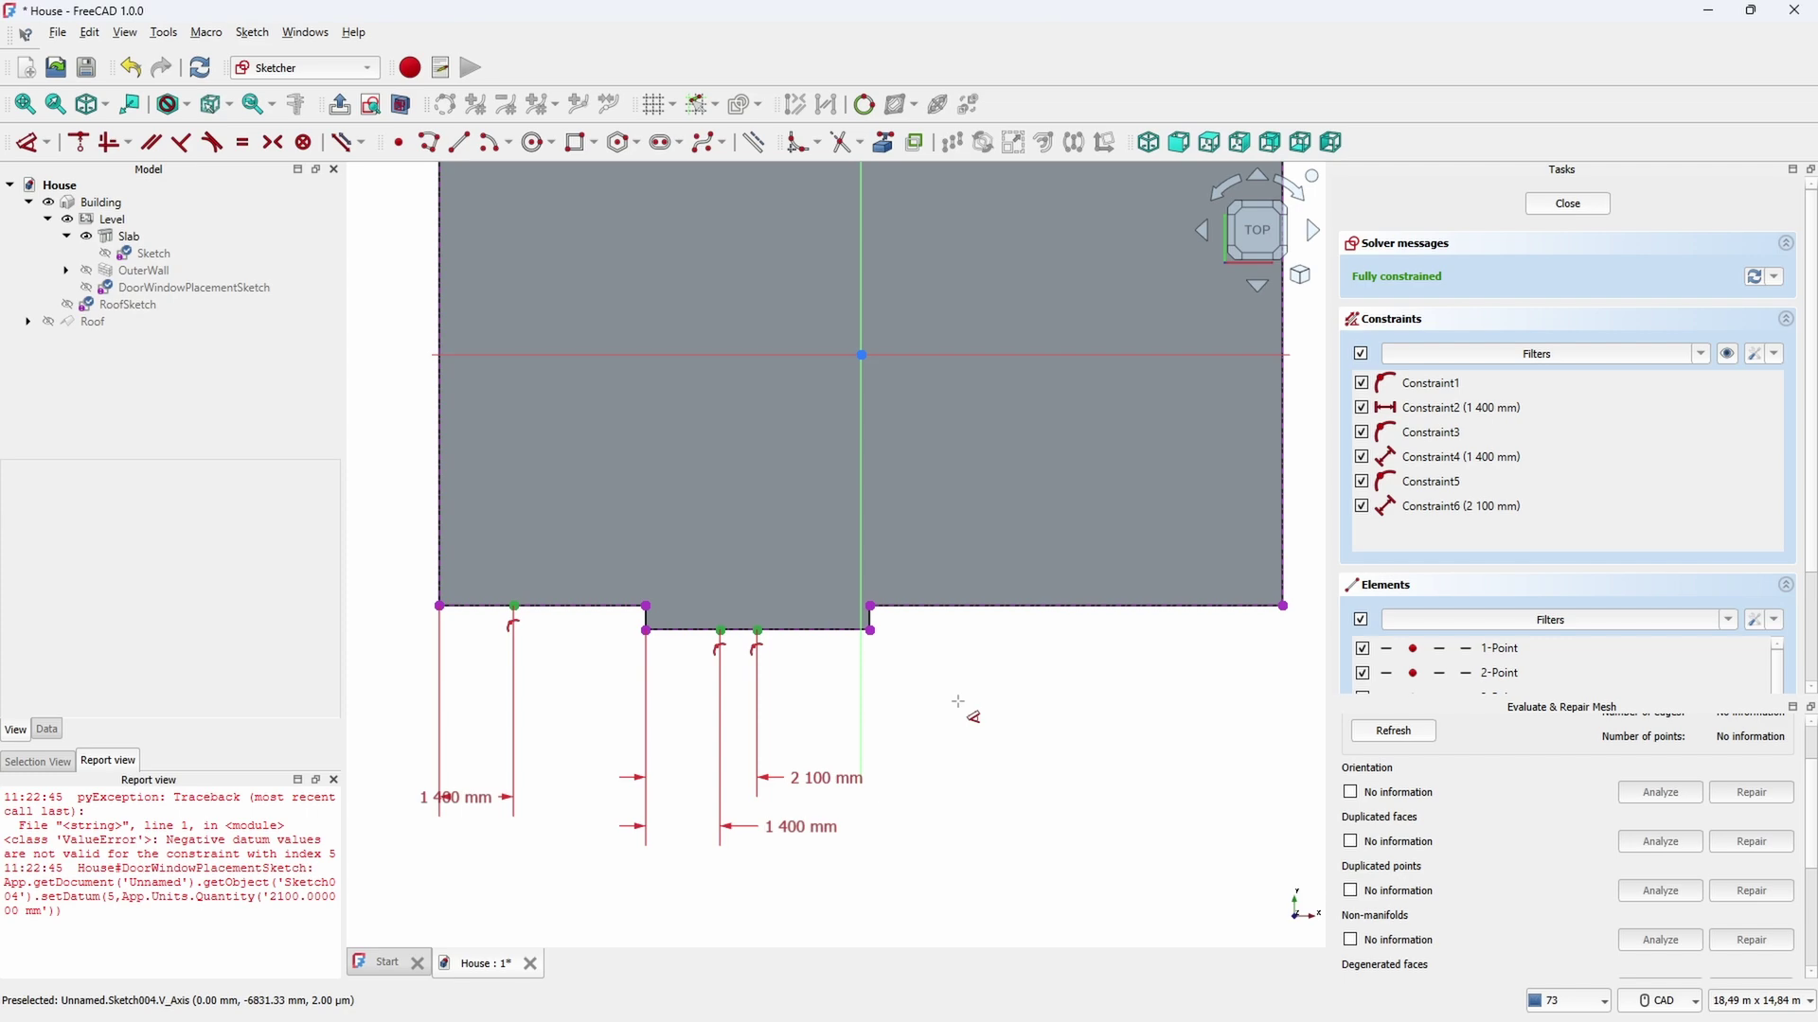
# Place four points along the slab's front edge east of the bay
pyautogui.click(931, 606)
pyautogui.click(980, 606)
pyautogui.click(1077, 606)
pyautogui.click(1148, 606)
# Dimension the first three points 500, 1700 and 3300 mm from the bay's east corner, and the fourth 5000 mm from the vertical axis
pyautogui.click(931, 606)
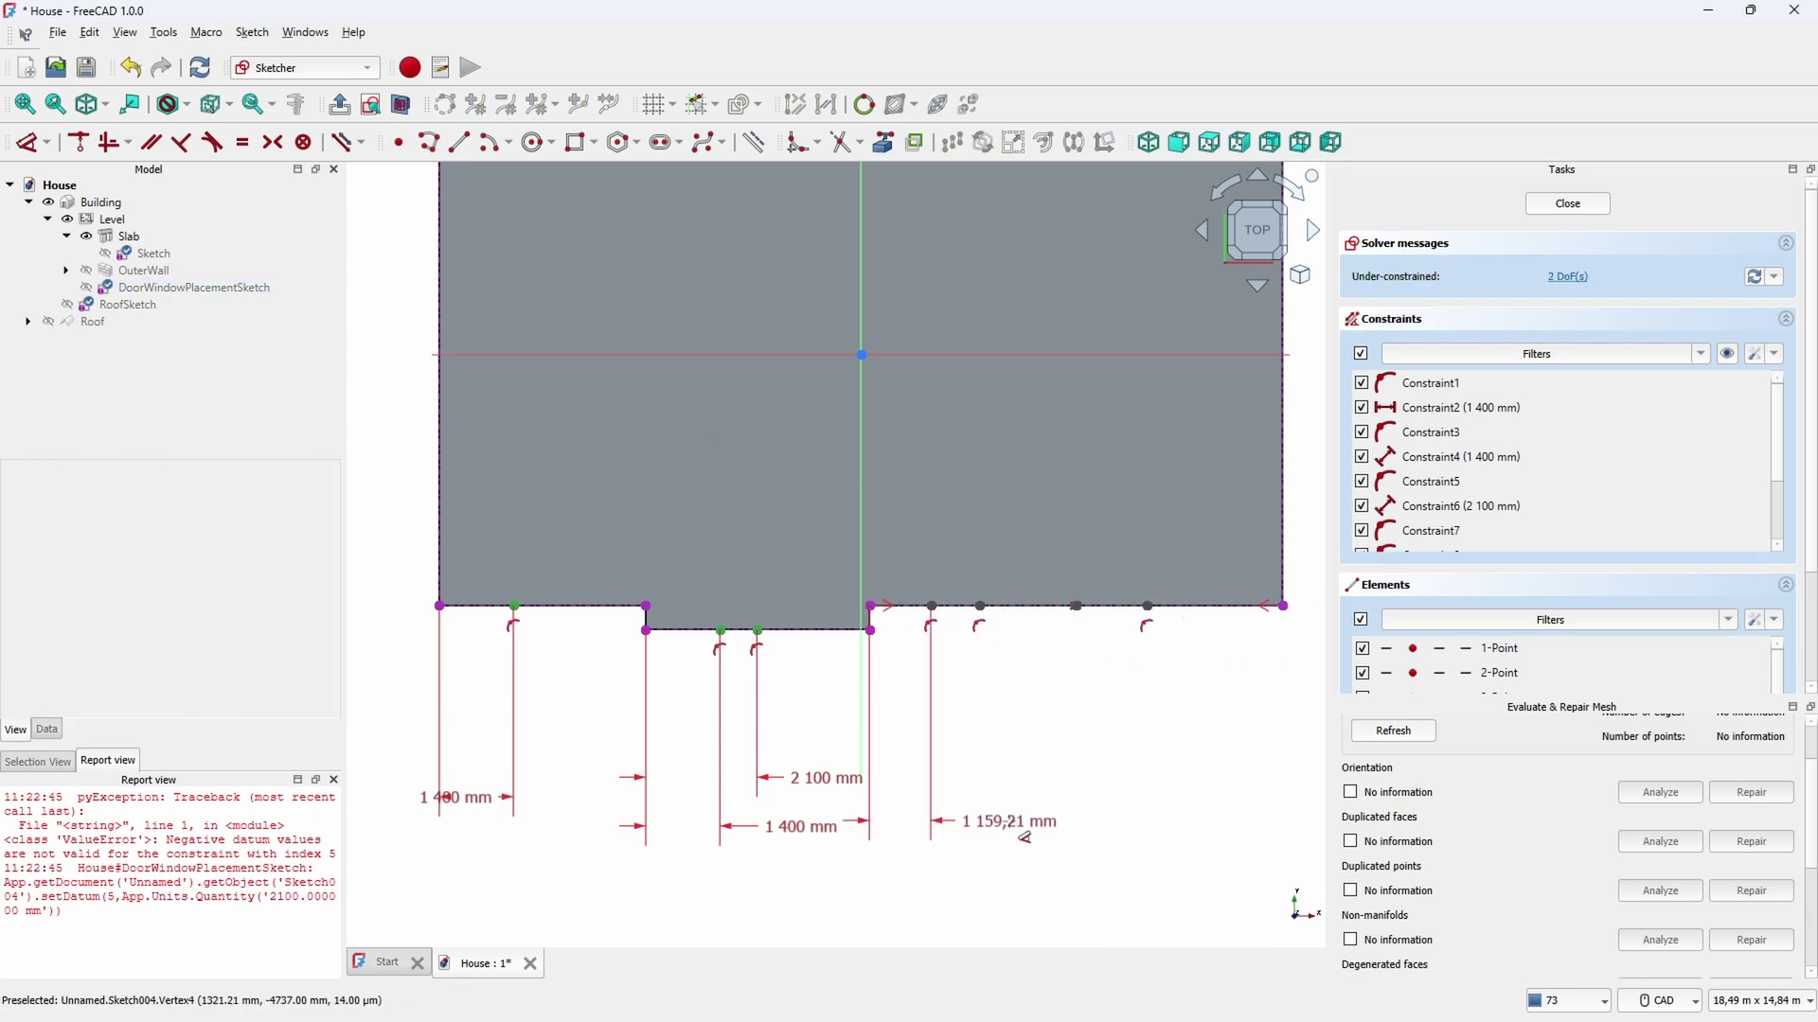
pyautogui.click(1014, 825)
pyautogui.write('500')
pyautogui.press('Return')
pyautogui.click(1079, 825)
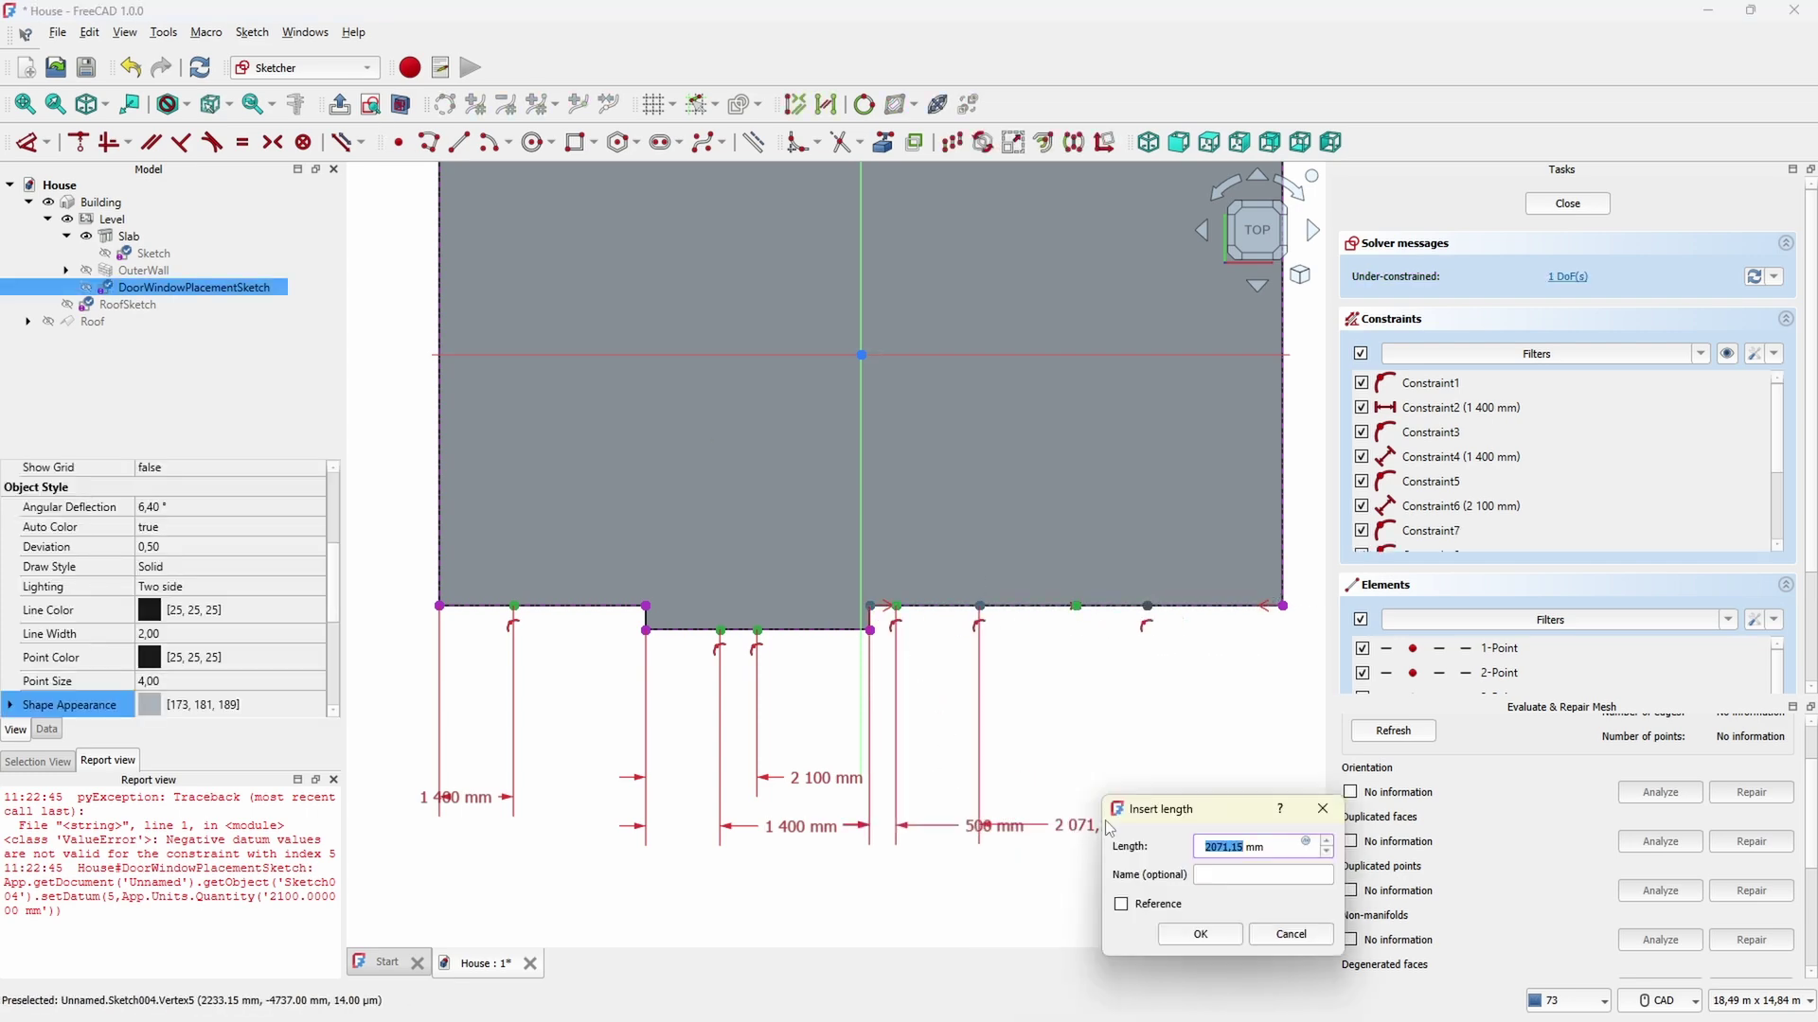
pyautogui.press('Return')
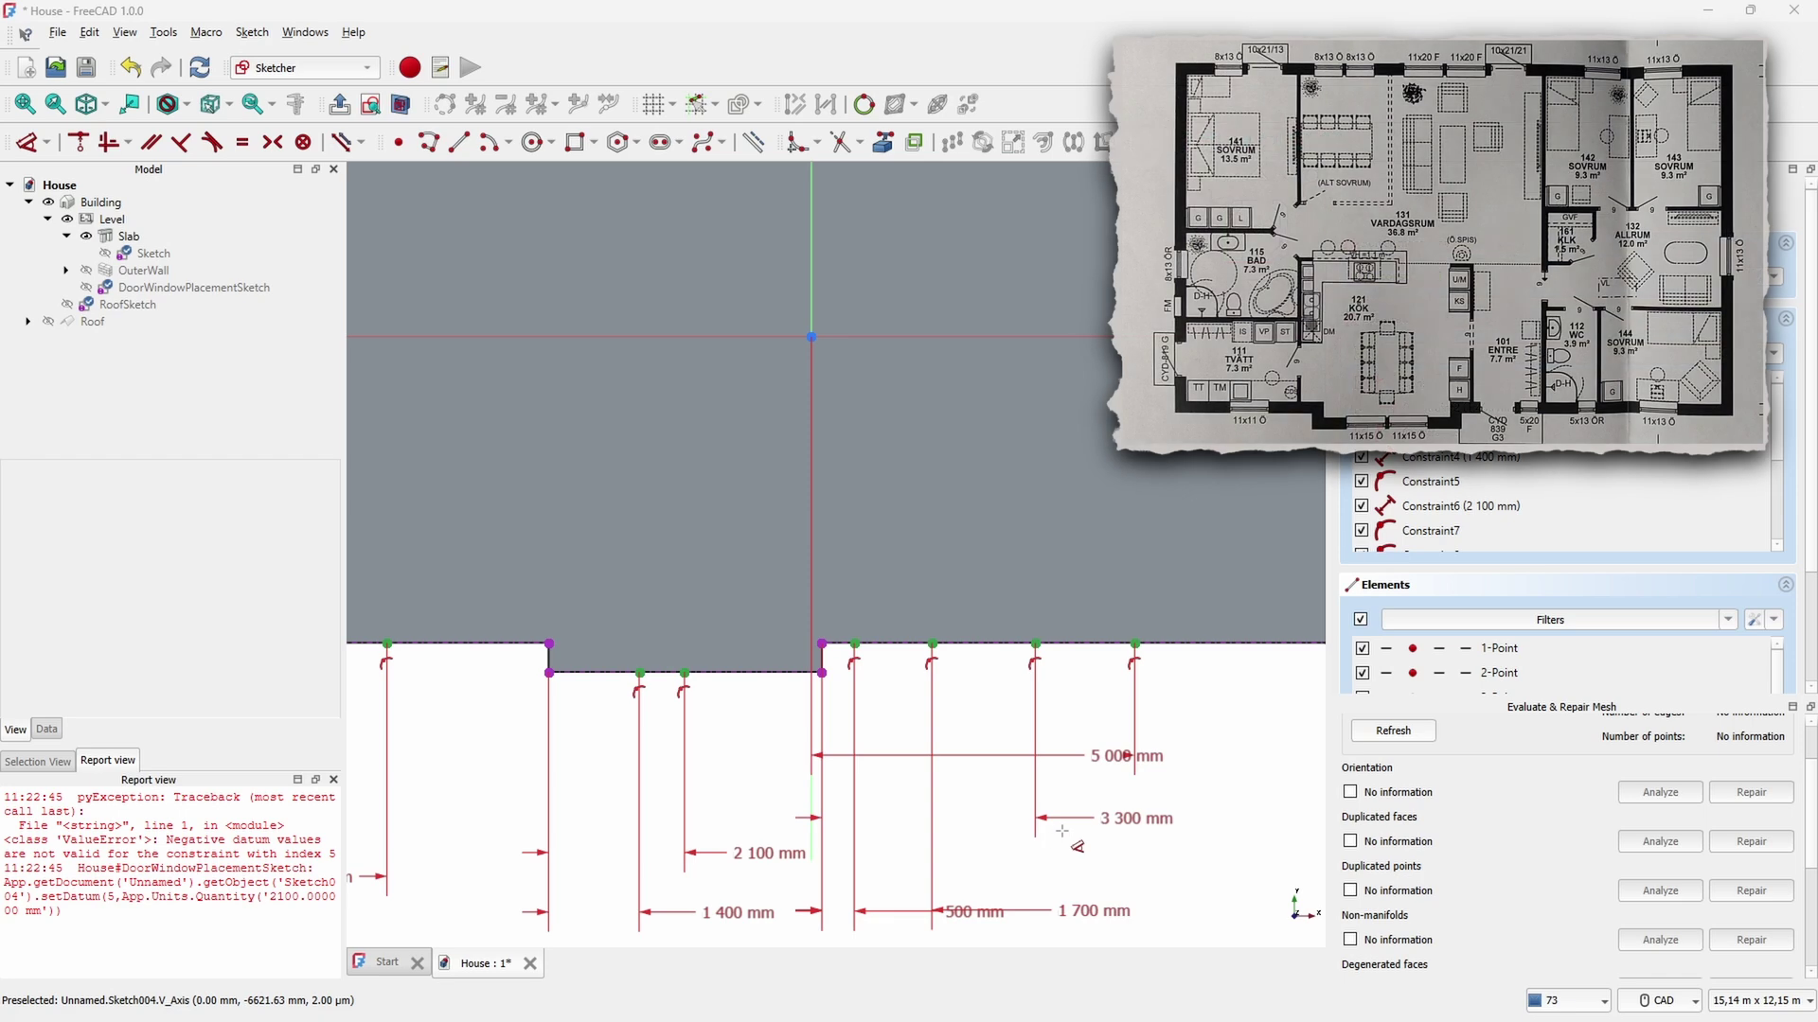
pyautogui.scroll(-2, 1058, 860)
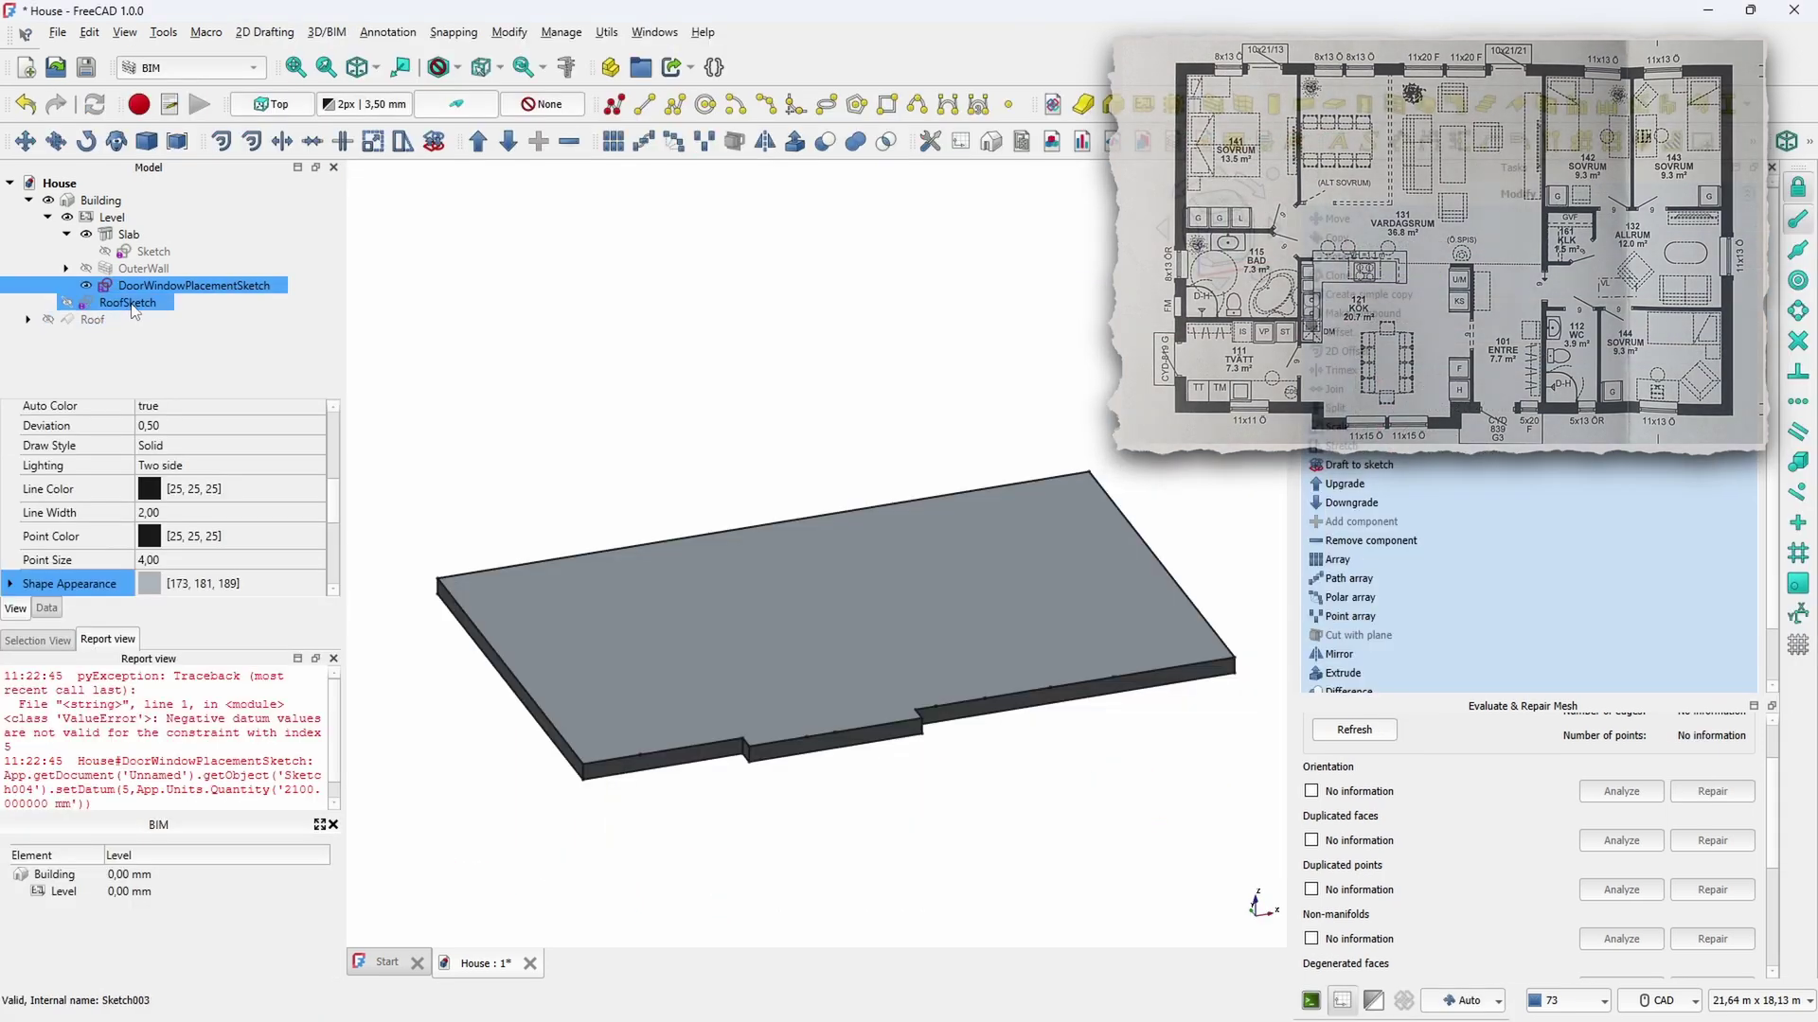
# Make the outer wall visible again alongside the door and window placement sketch
pyautogui.click(151, 303)
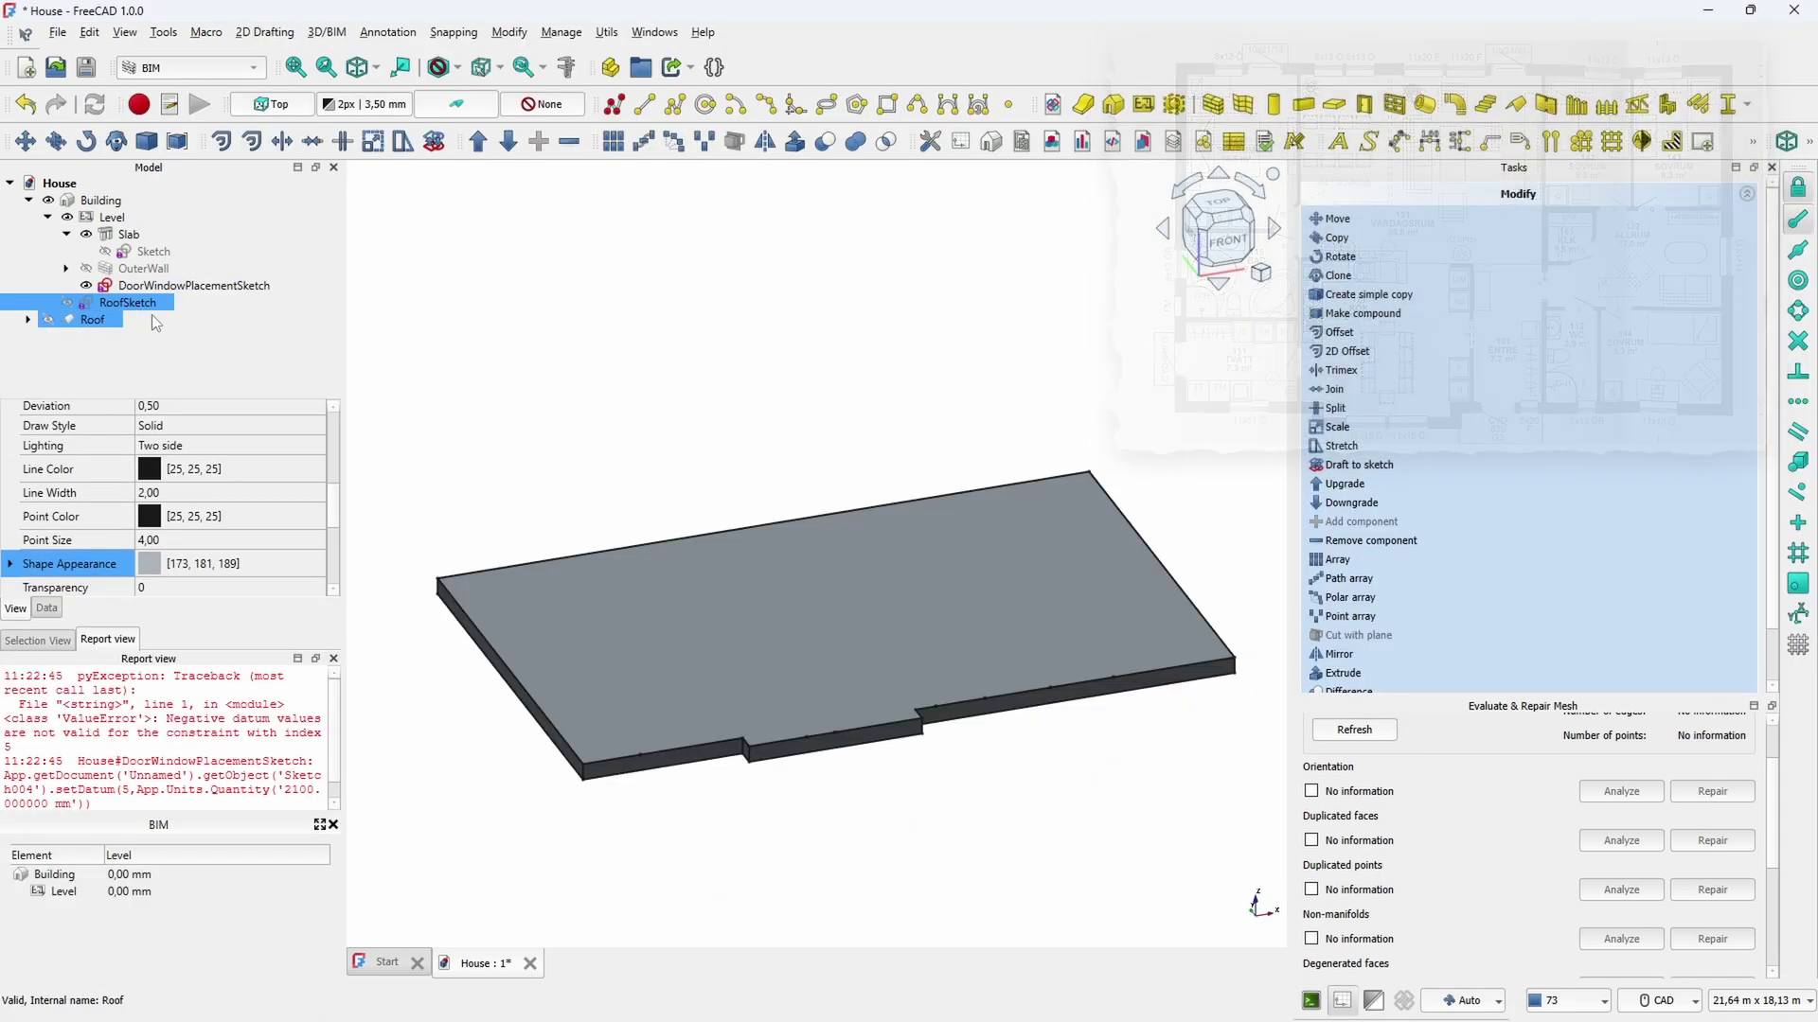
pyautogui.click(144, 270)
pyautogui.press('space')
pyautogui.keyDown('ctrl'); pyautogui.click(185, 287); pyautogui.keyUp('ctrl')
pyautogui.click(863, 843)
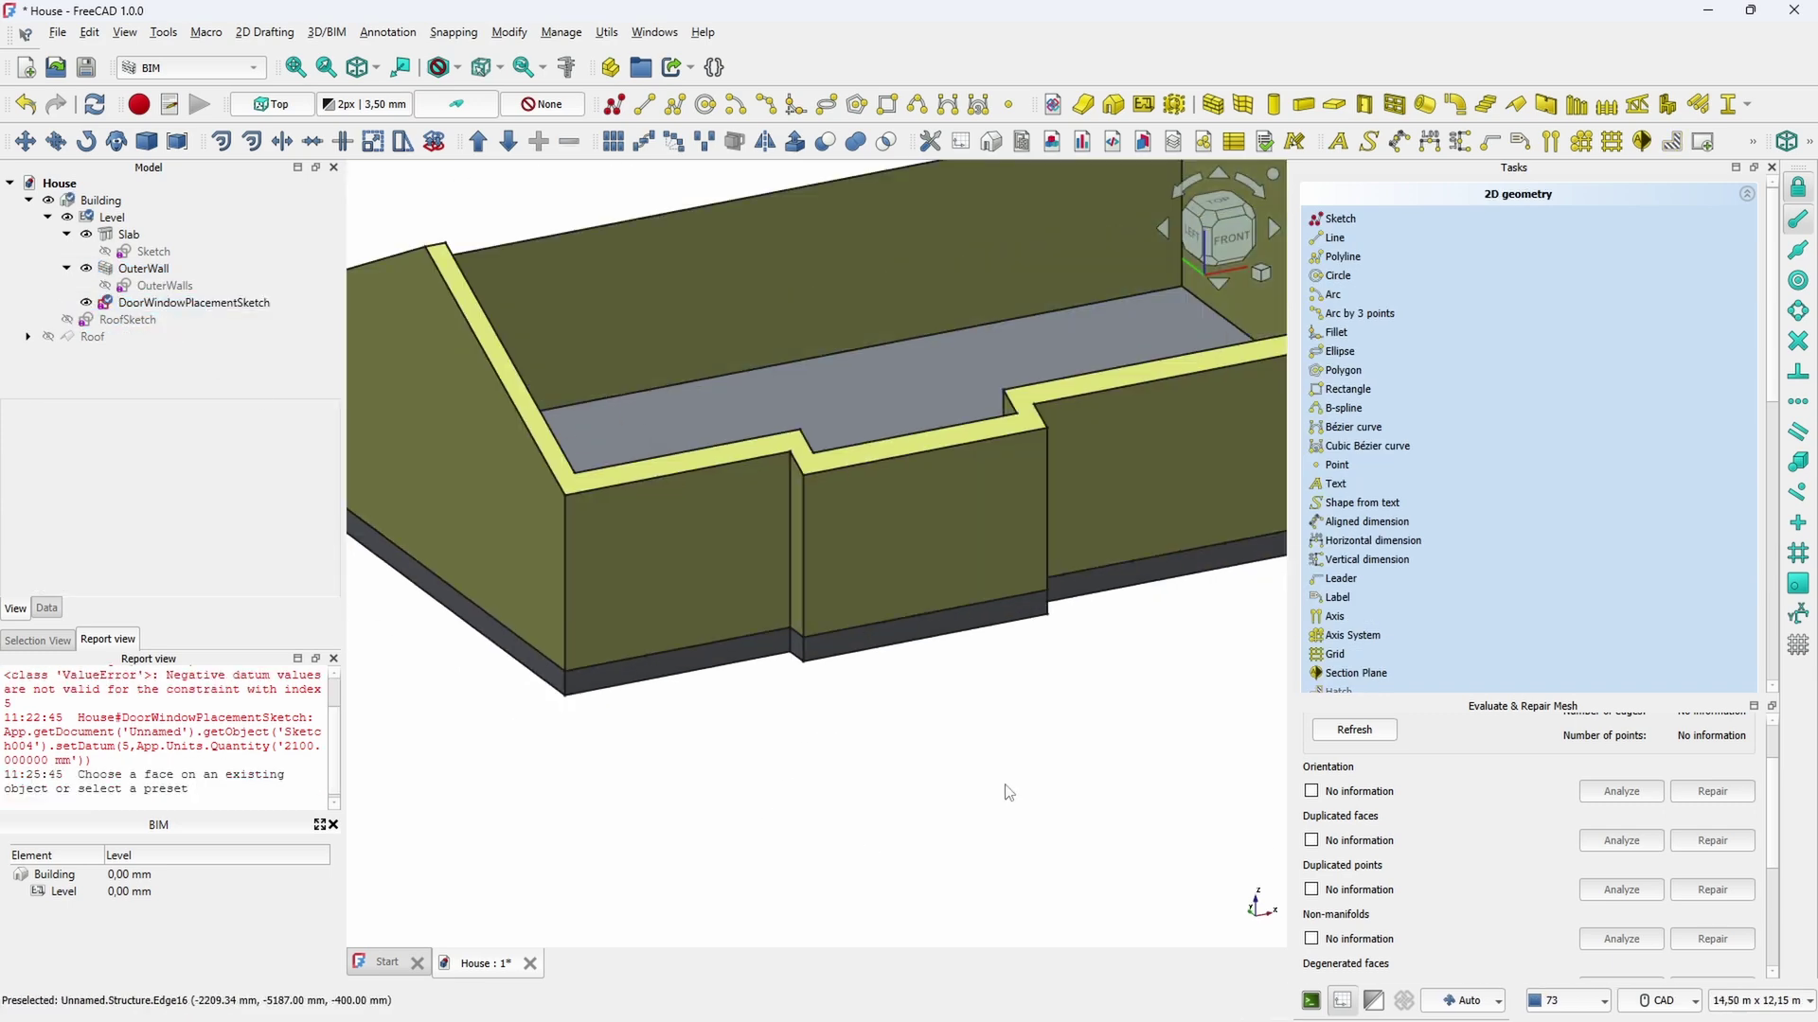
# Start a new window and review its host inclusion, sill height, preset and dimension options
pyautogui.click(1393, 104)
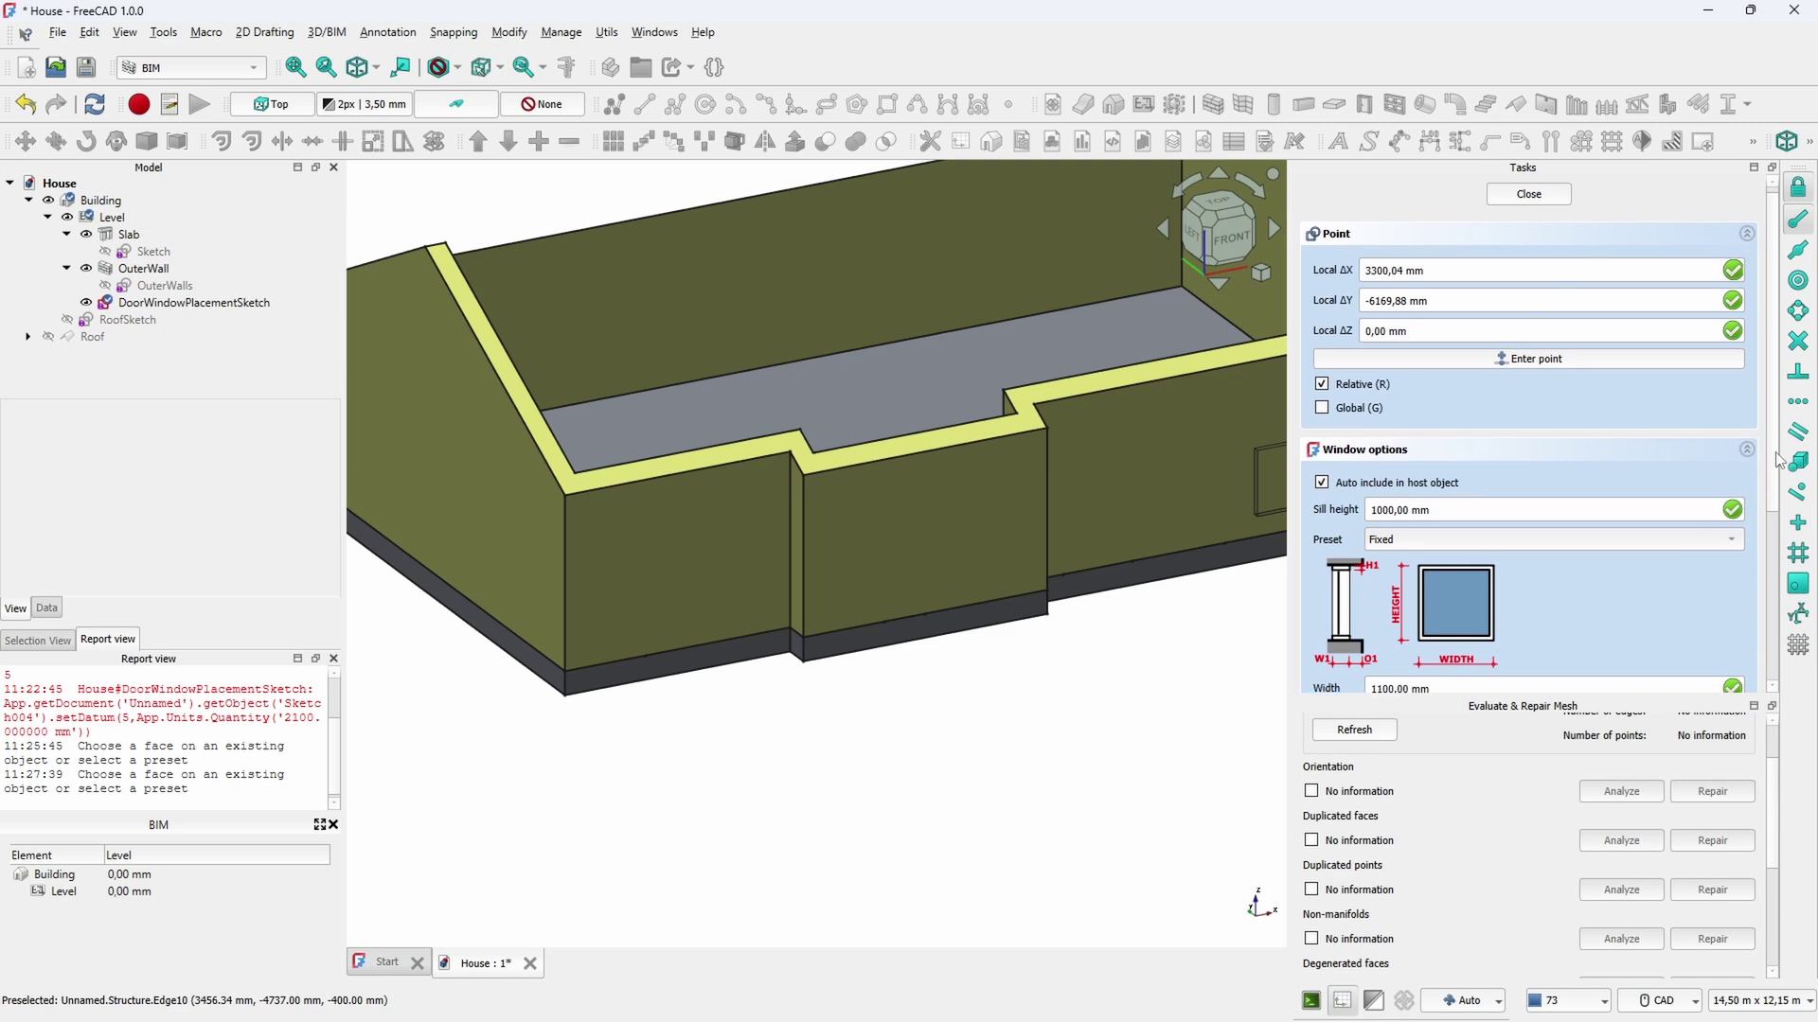
pyautogui.scroll(-3, 1562, 530)
pyautogui.click(1728, 429)
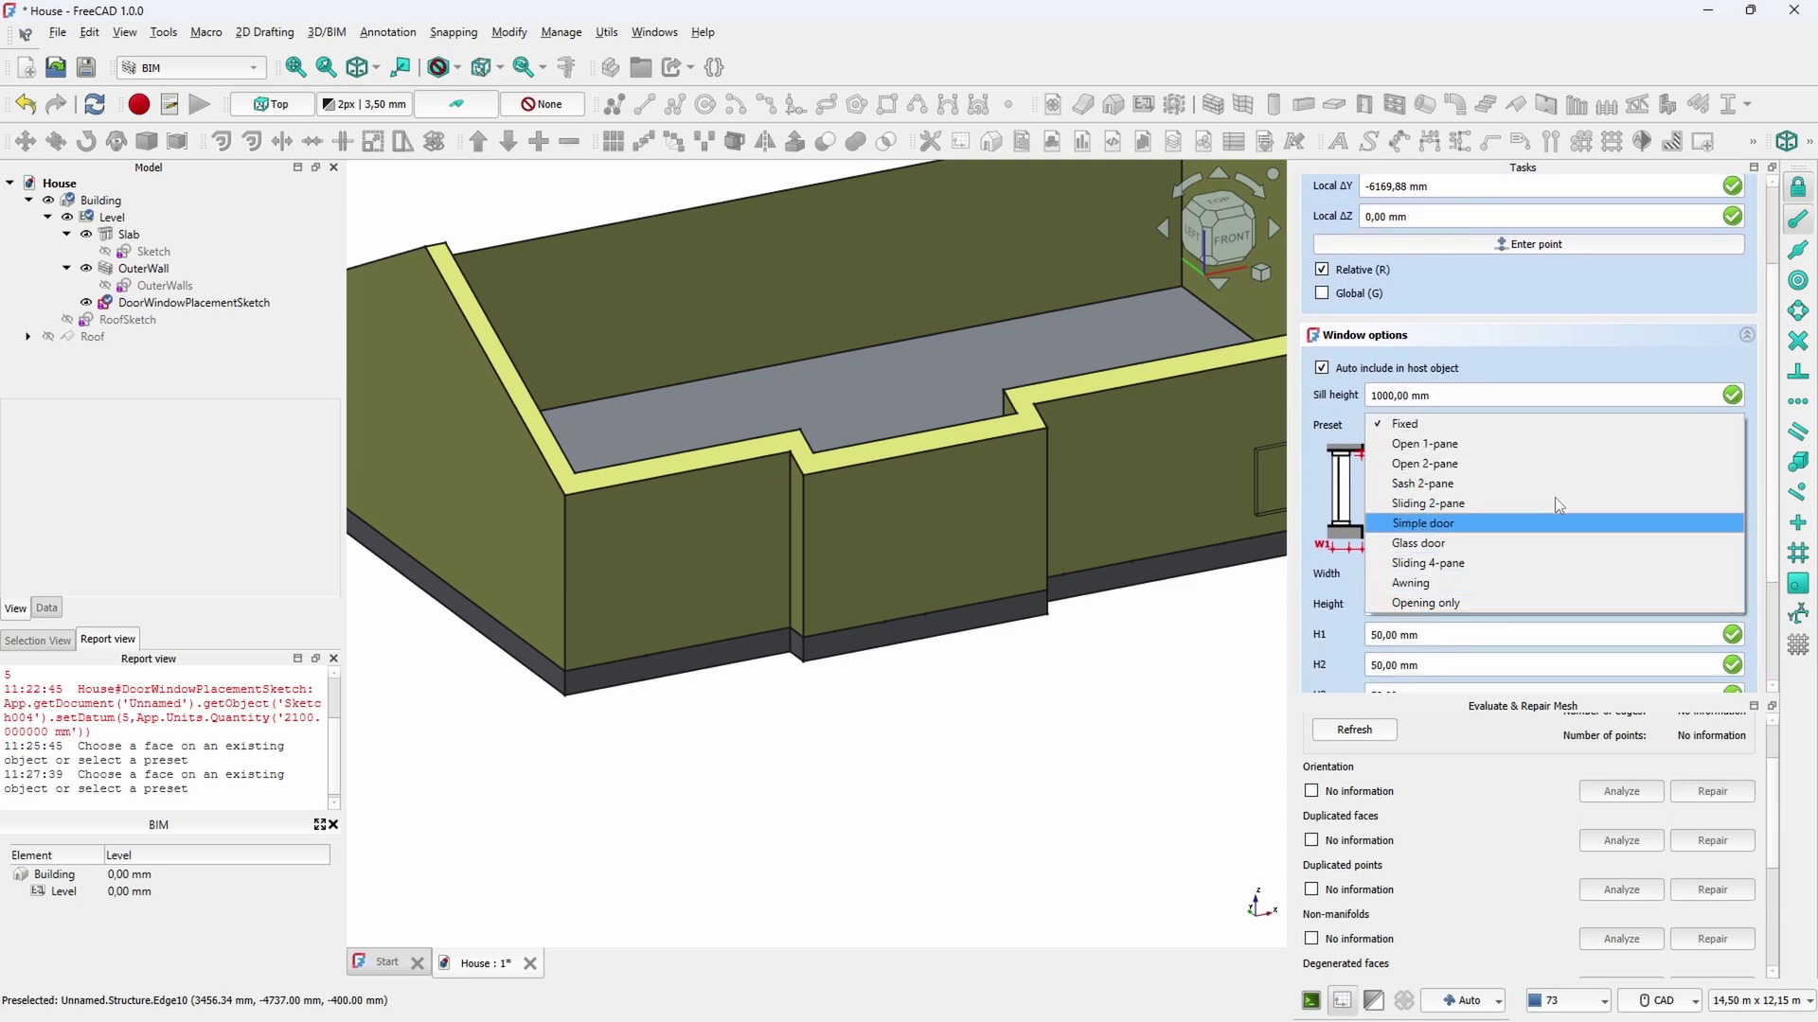
pyautogui.click(1583, 372)
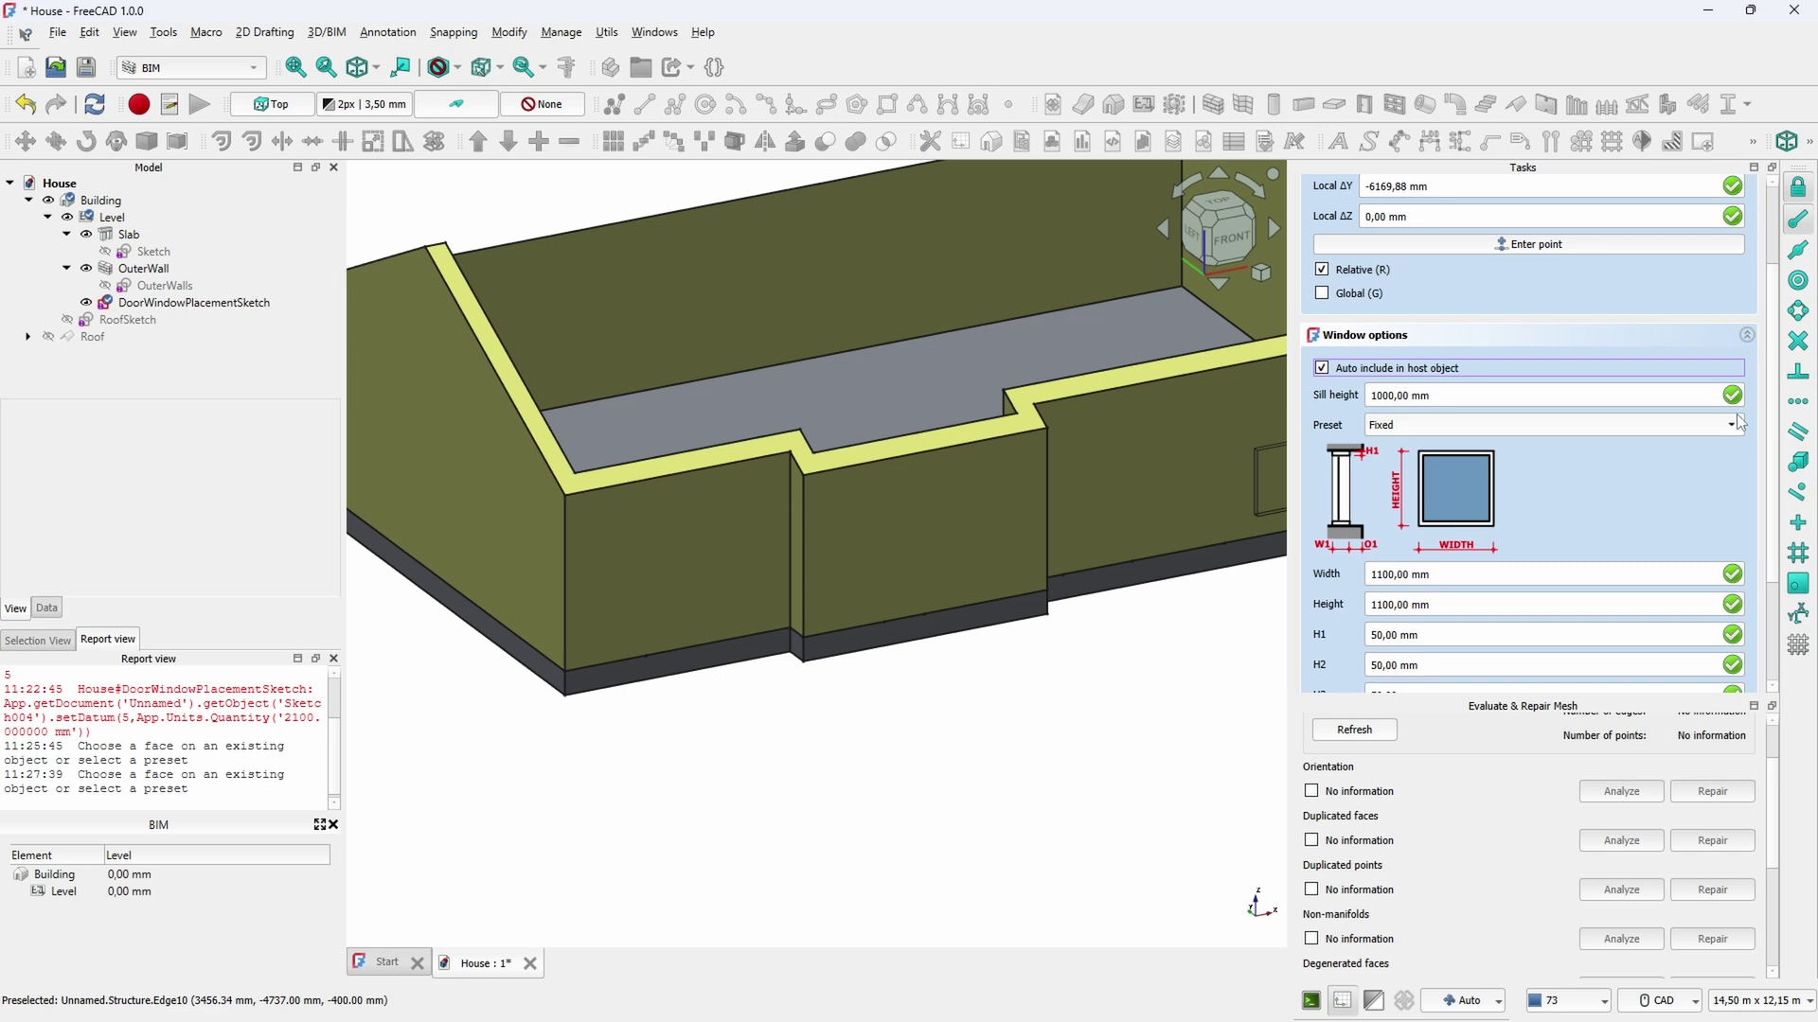
pyautogui.scroll(-2, 1766, 445)
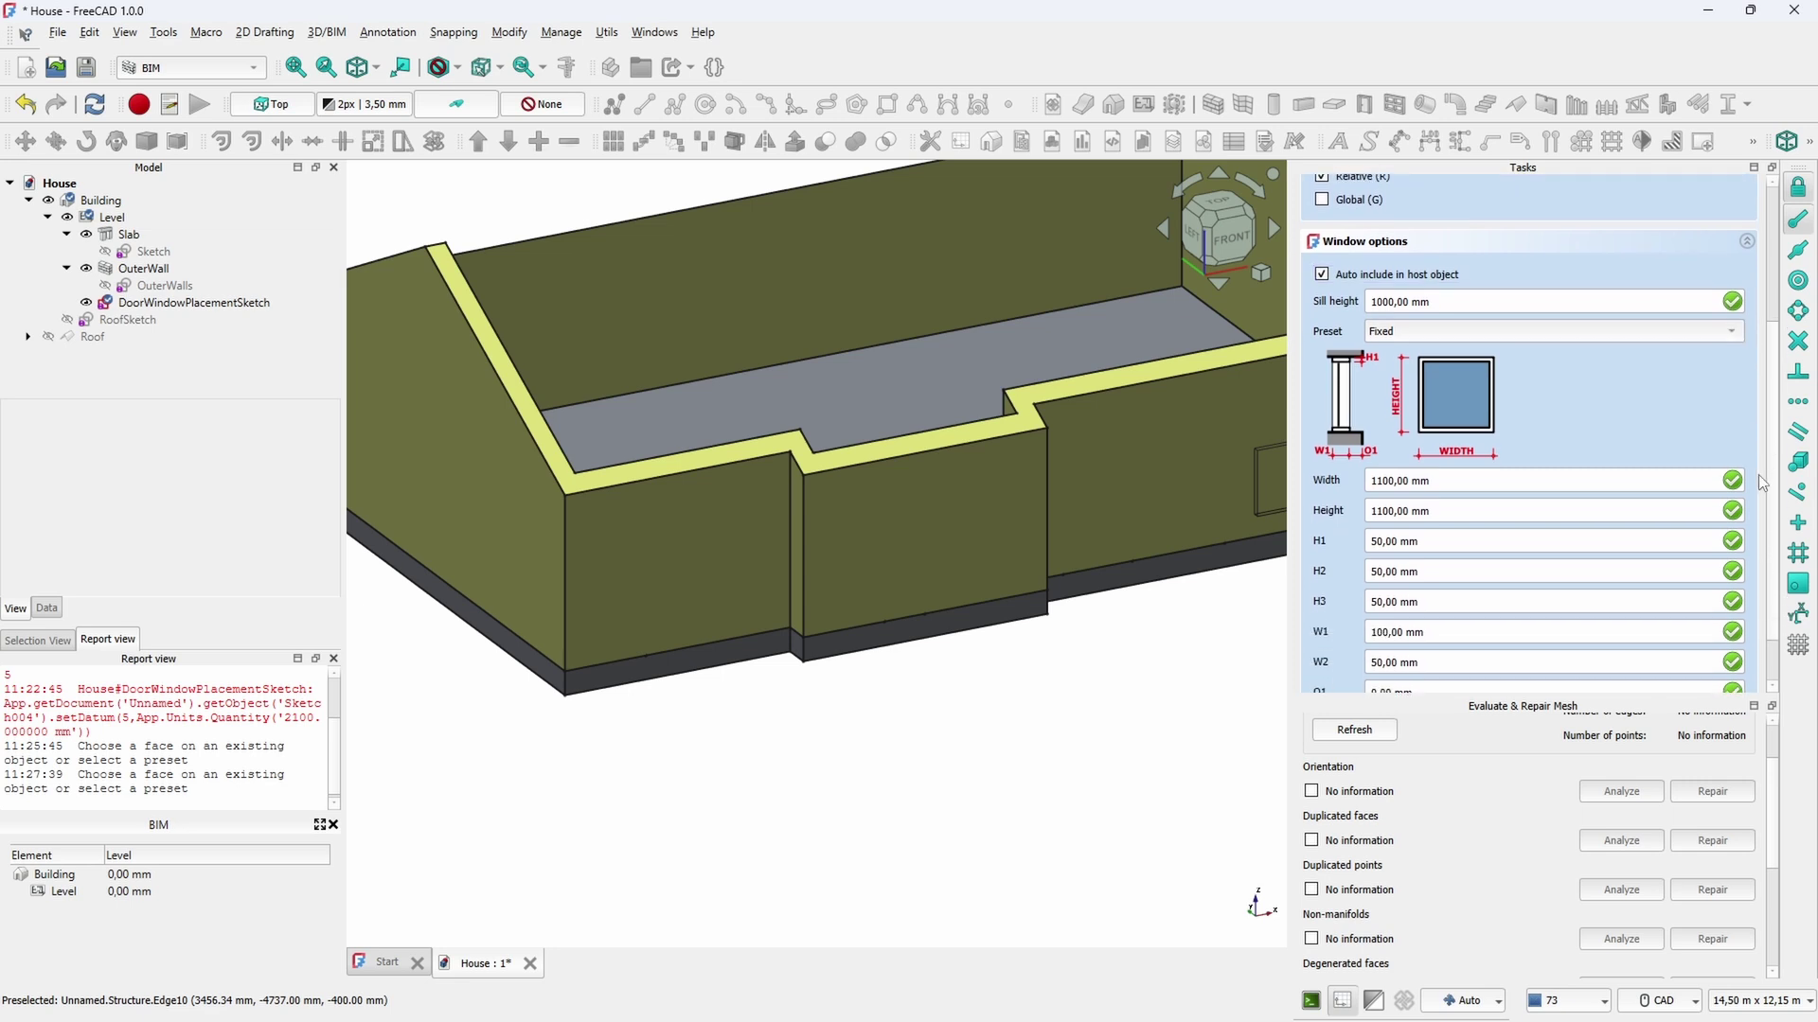
pyautogui.scroll(-2, 1761, 487)
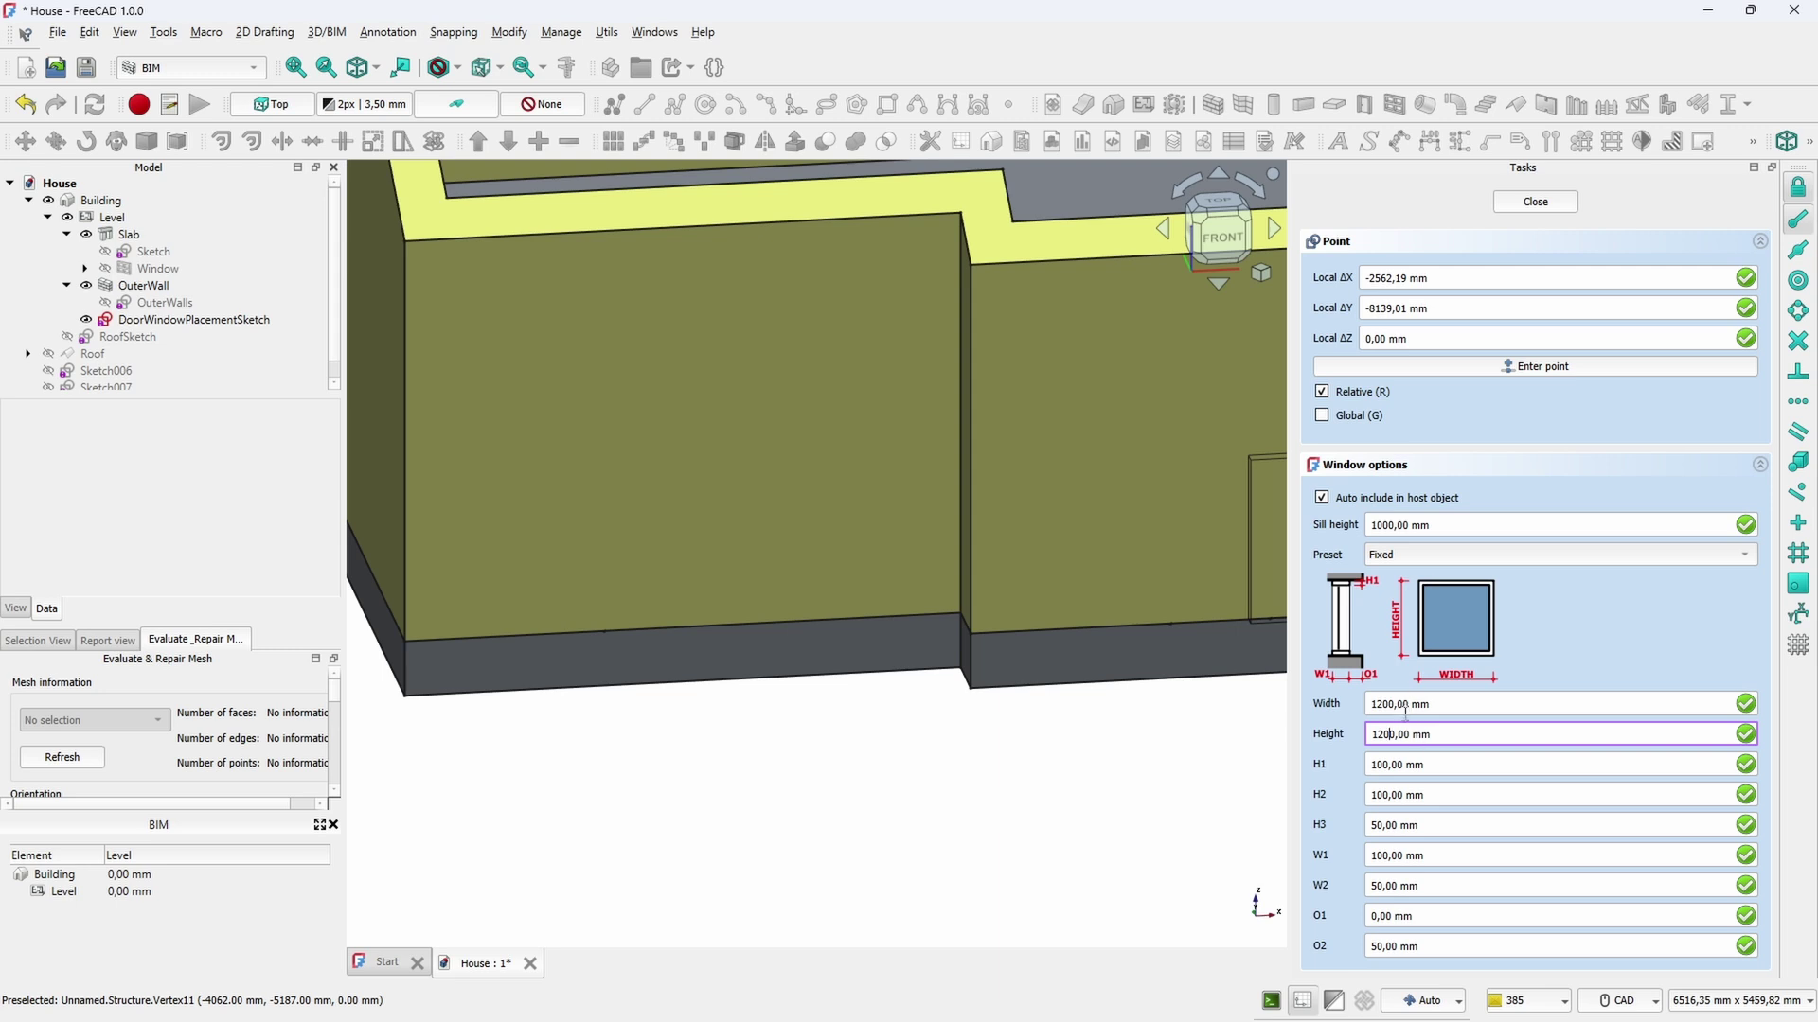
# Insert a fixed 1200 × 1200 mm window with a 1000 mm sill height at the placement point west of the bay
pyautogui.click(1411, 766)
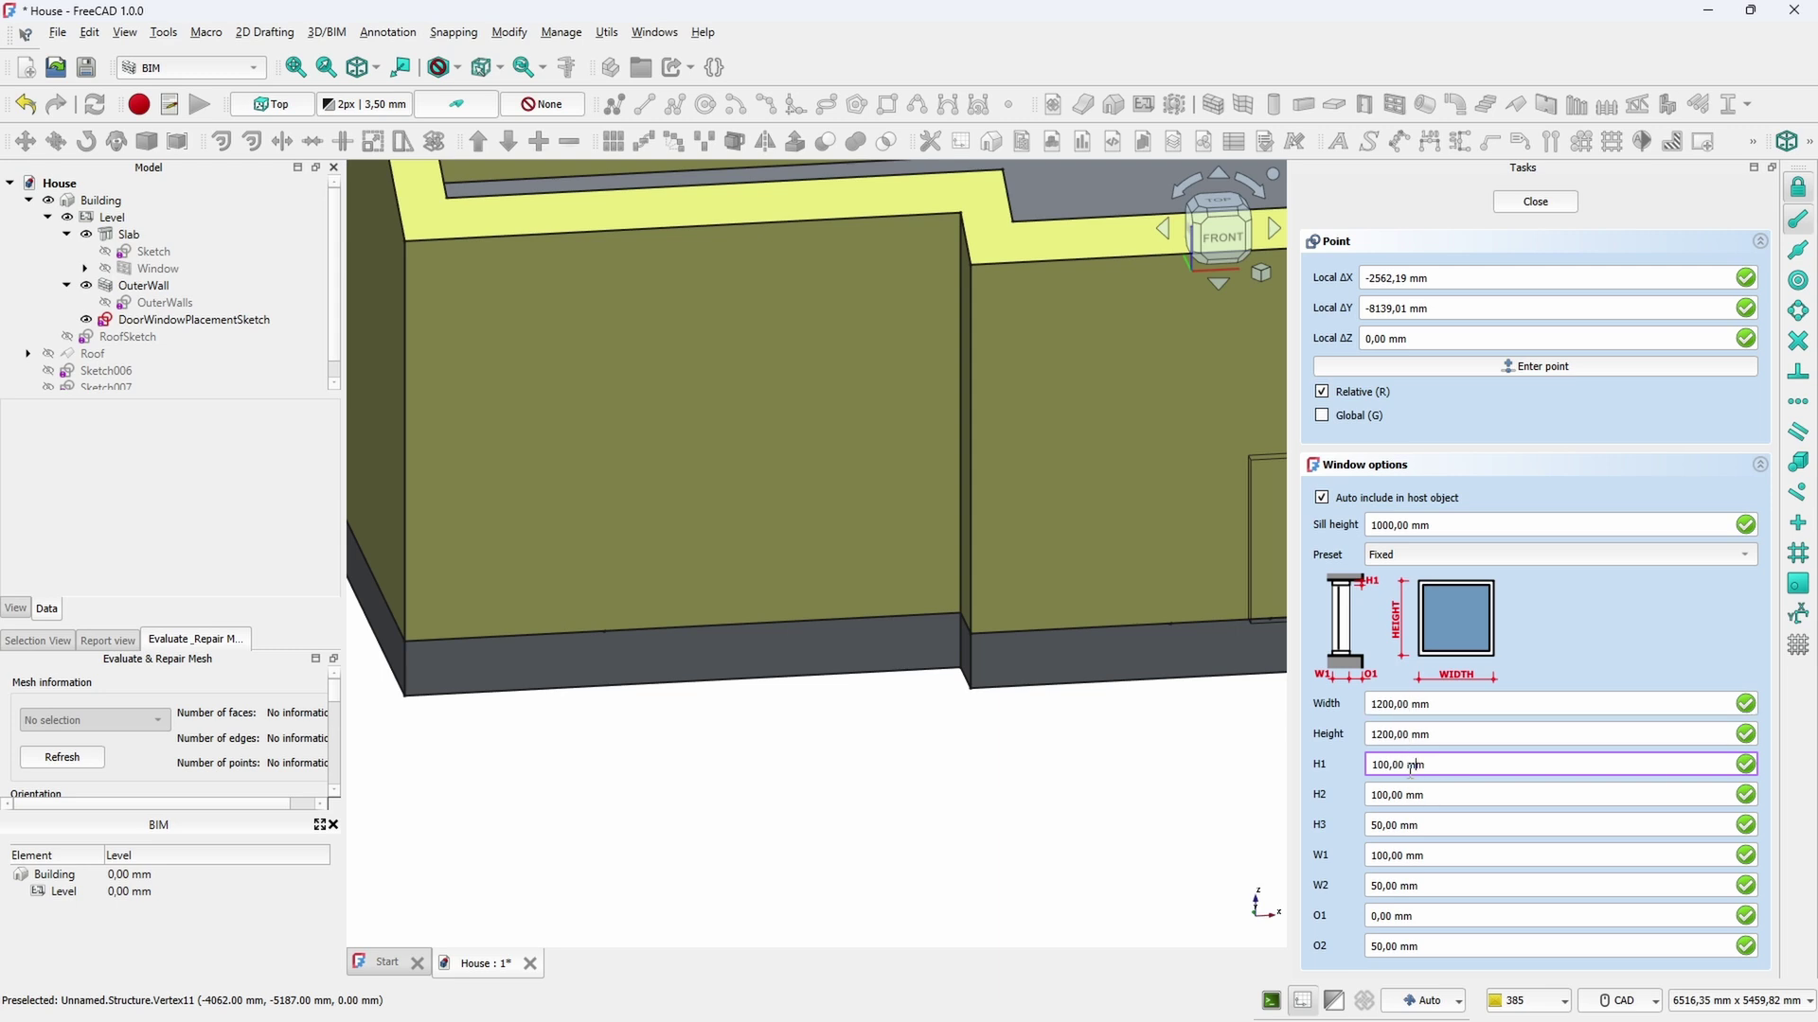
pyautogui.click(1385, 824)
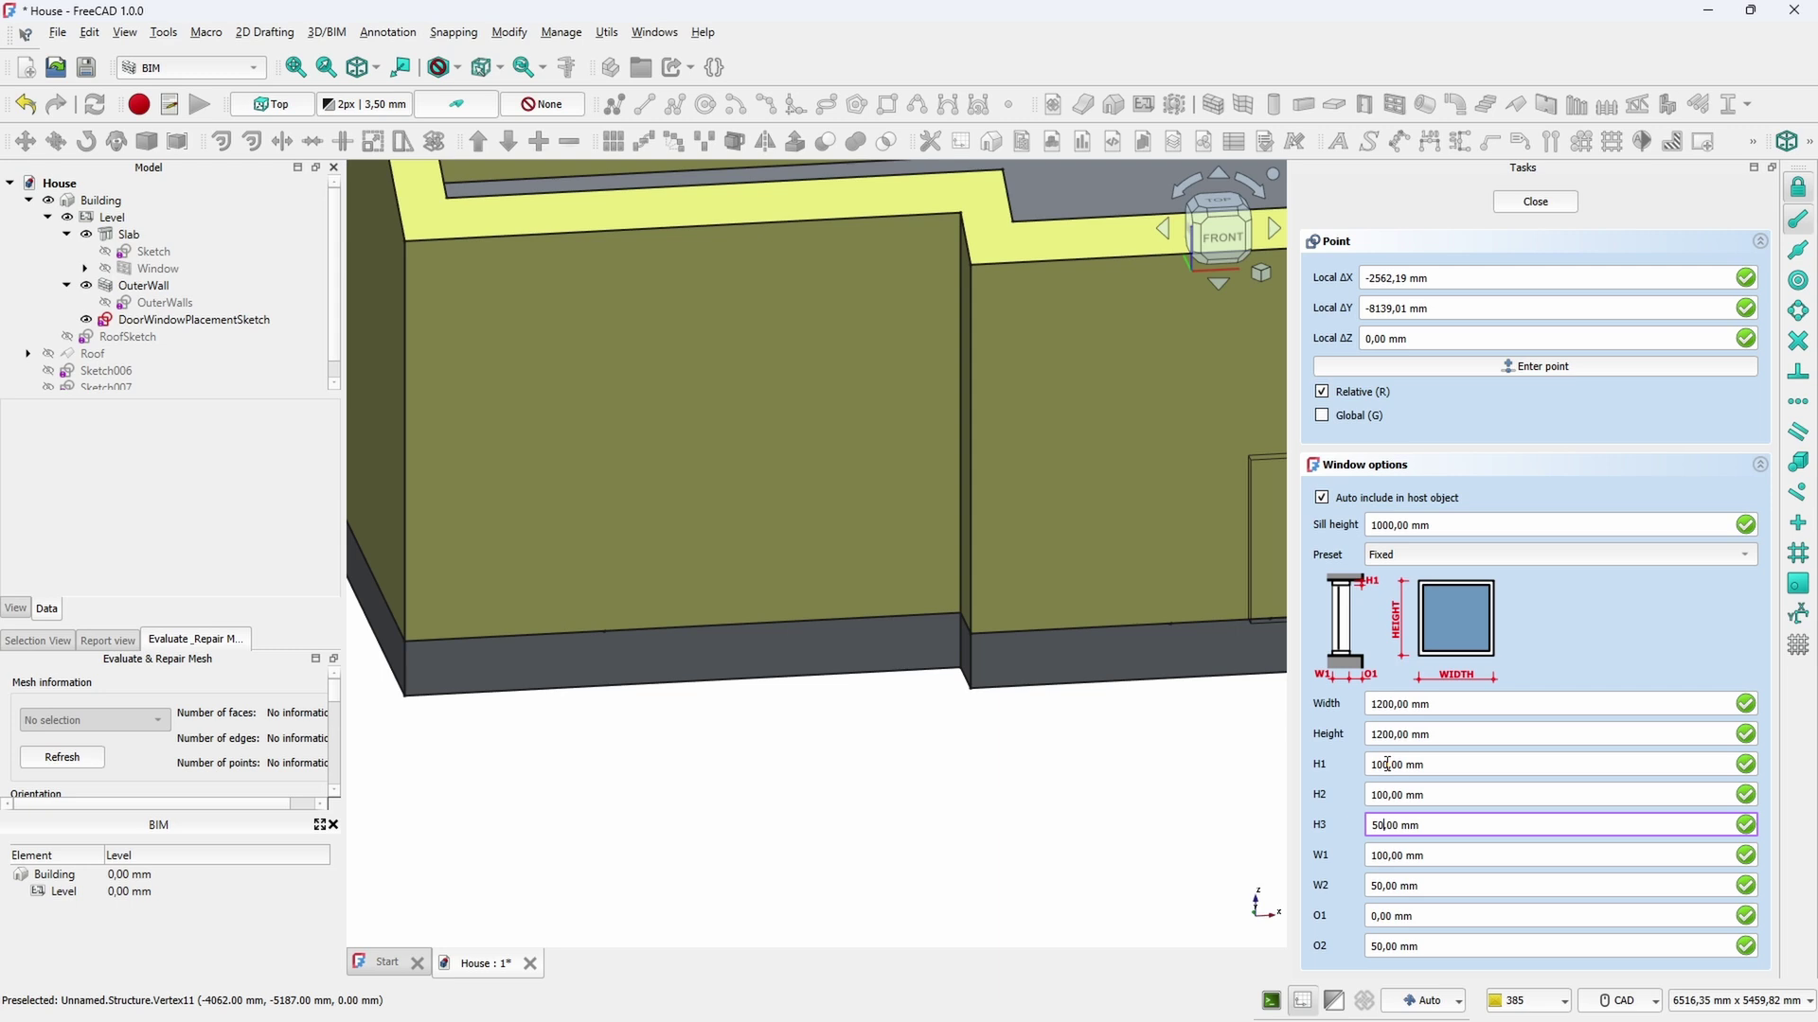
pyautogui.moveTo(1384, 764); pyautogui.dragTo(1374, 763)
pyautogui.click(1385, 795)
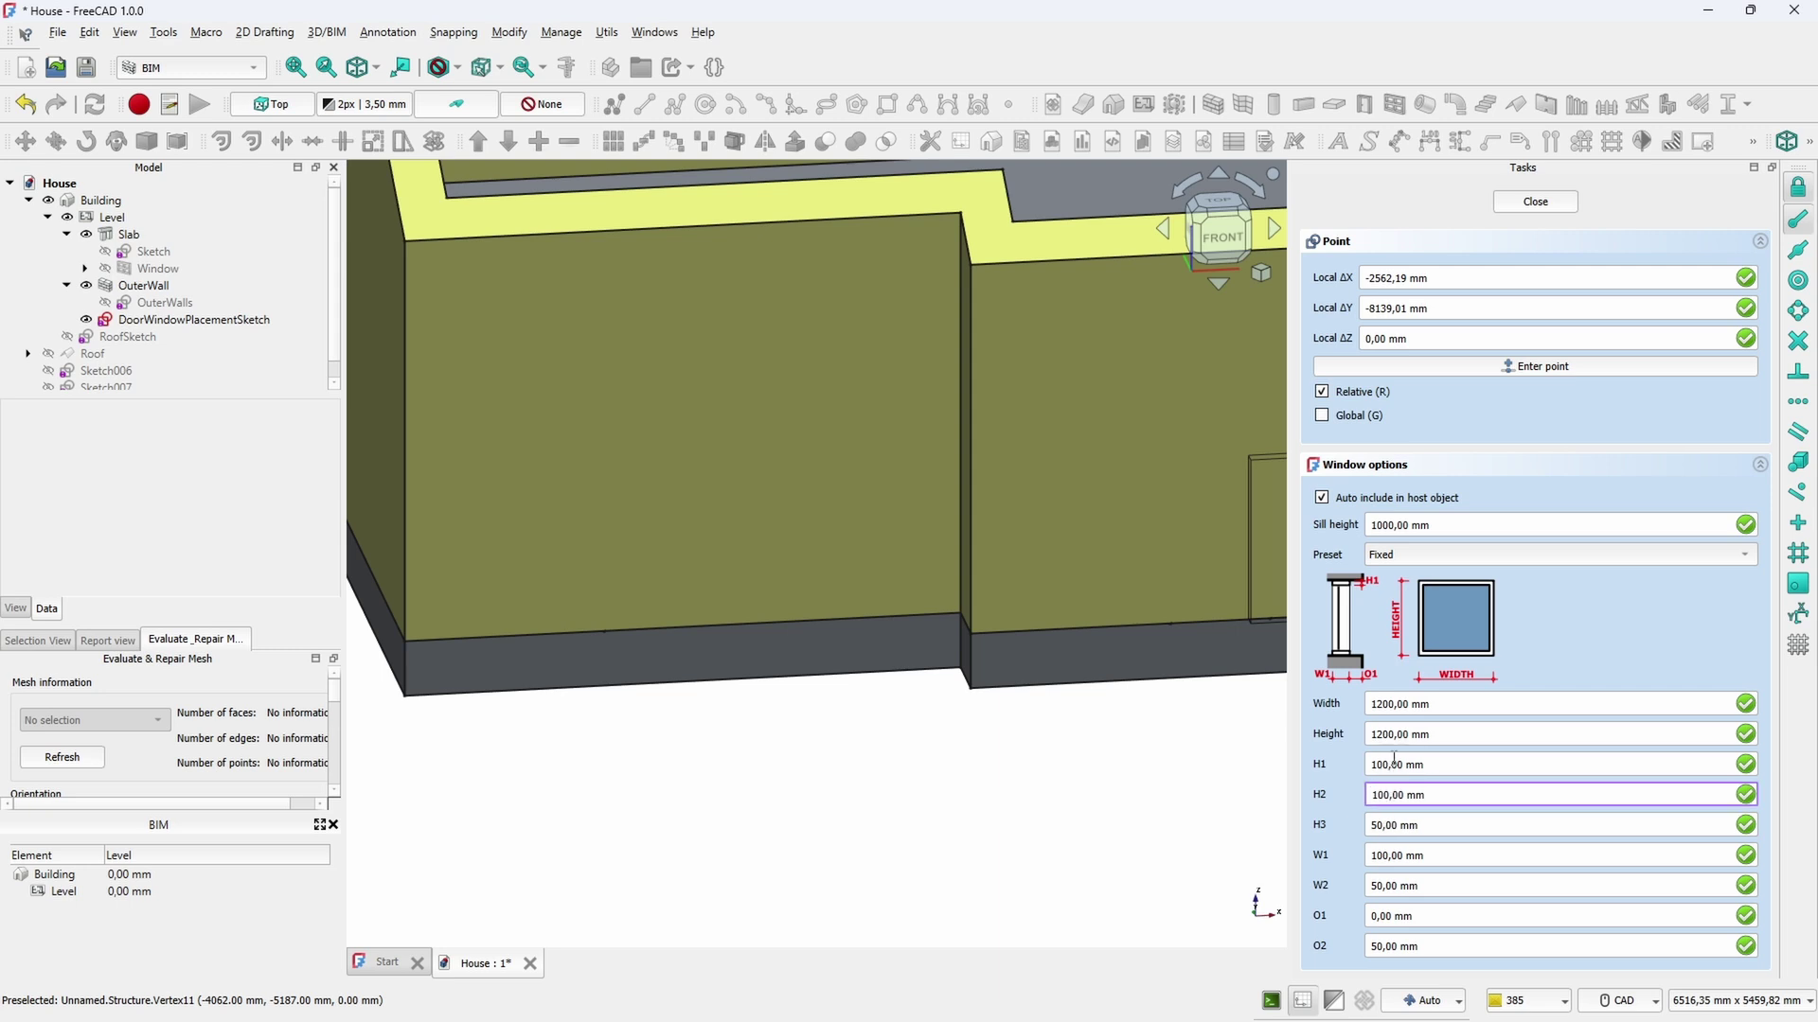
pyautogui.click(1384, 764)
pyautogui.click(1390, 795)
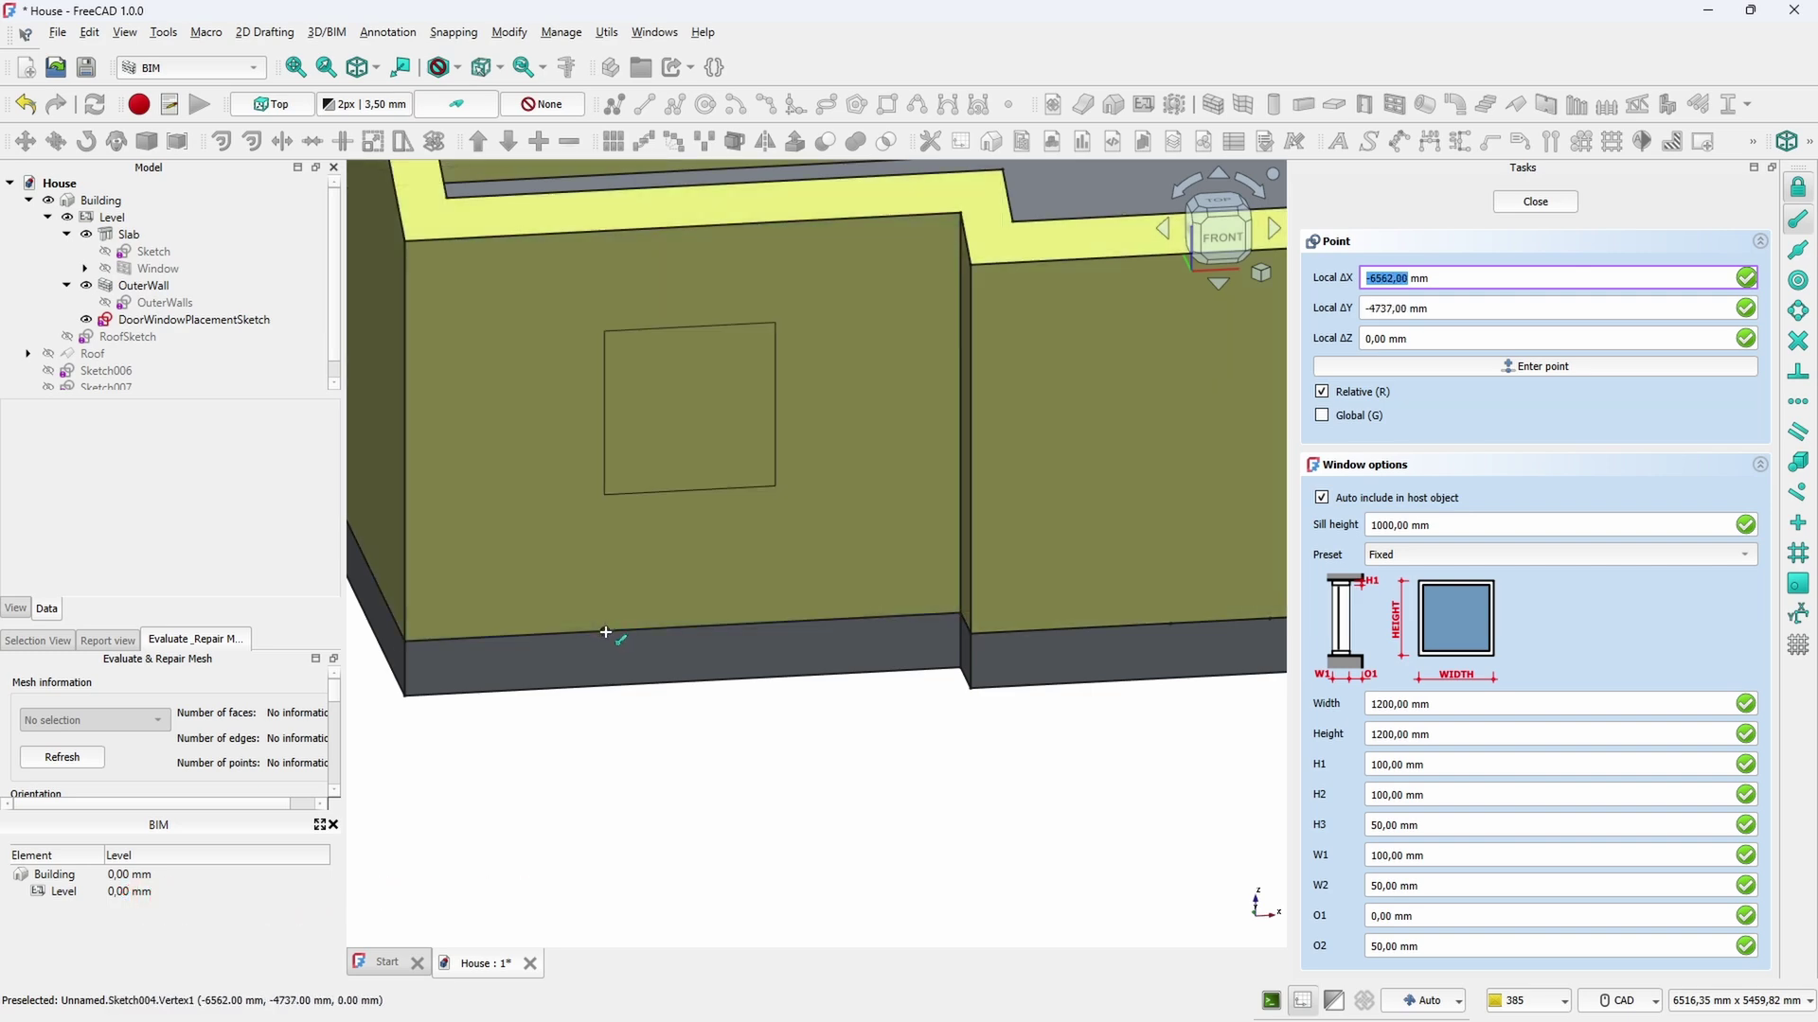
pyautogui.click(606, 632)
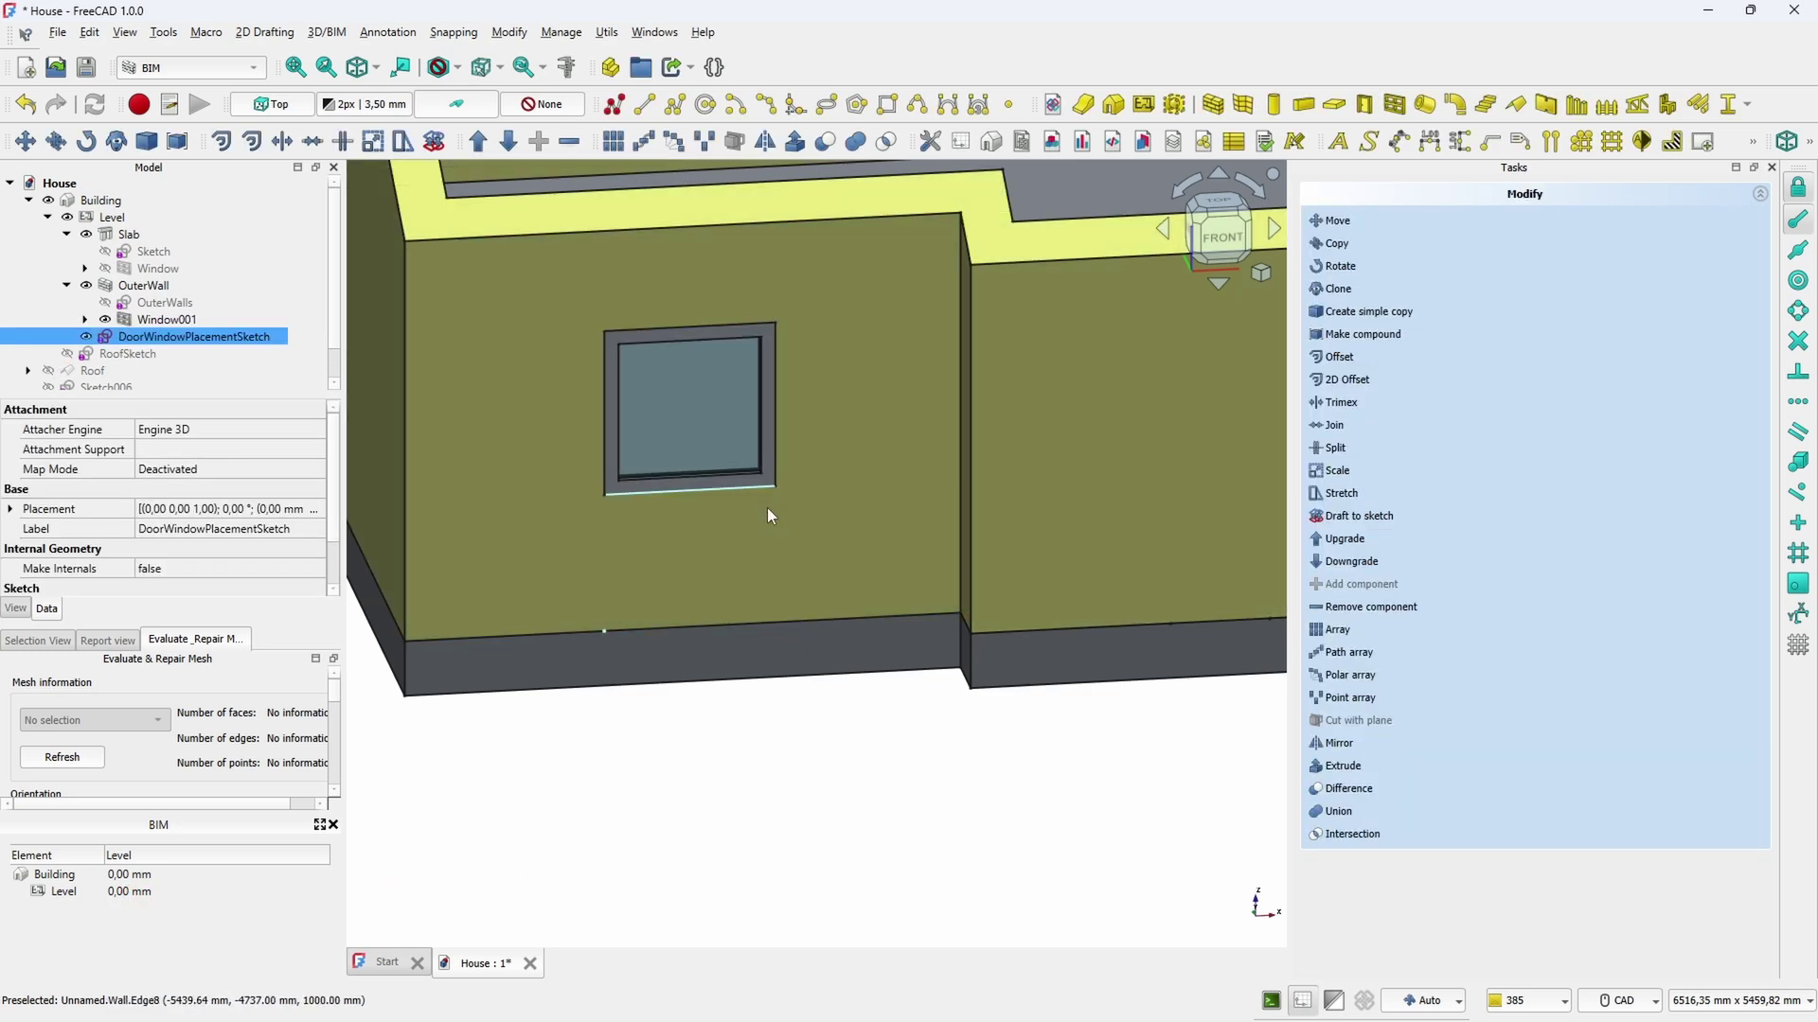
# Insert a fixed window 1200 mm wide and 1600 mm high, with a 700 mm sill height, at the bay's west placement point
pyautogui.moveTo(774, 521); pyautogui.dragTo(816, 740, button='middle')
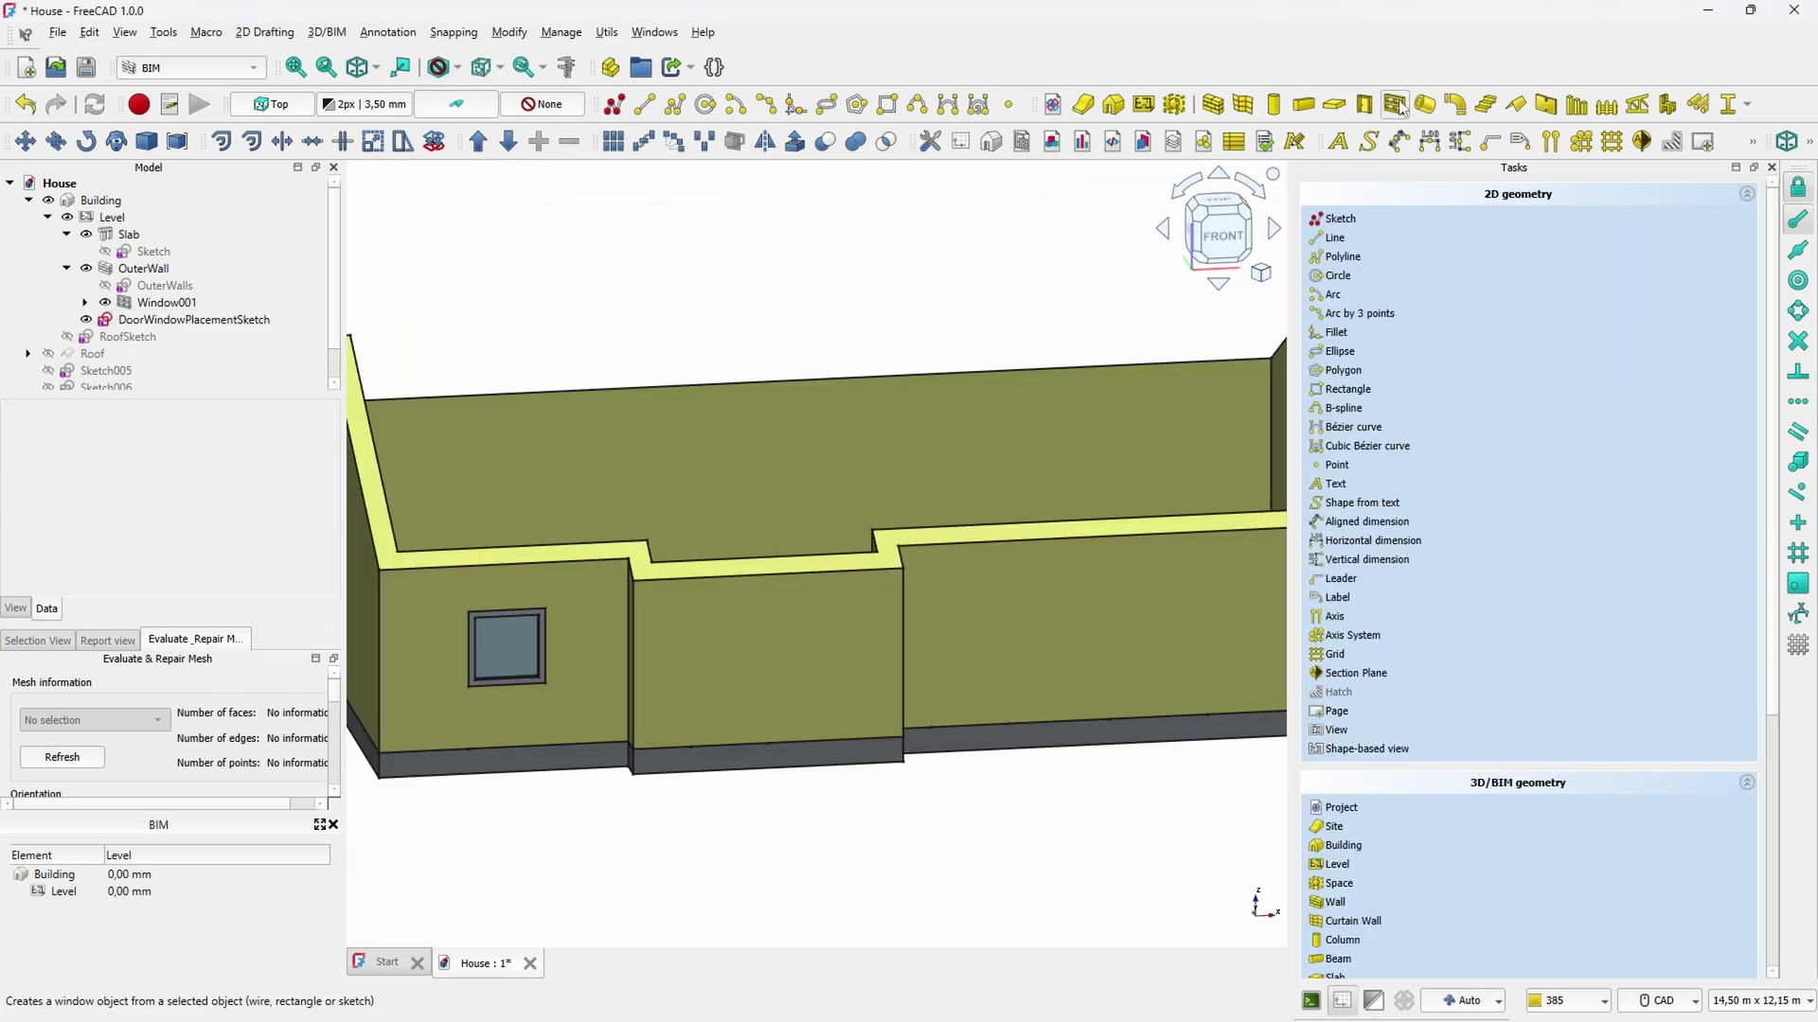
pyautogui.click(1401, 107)
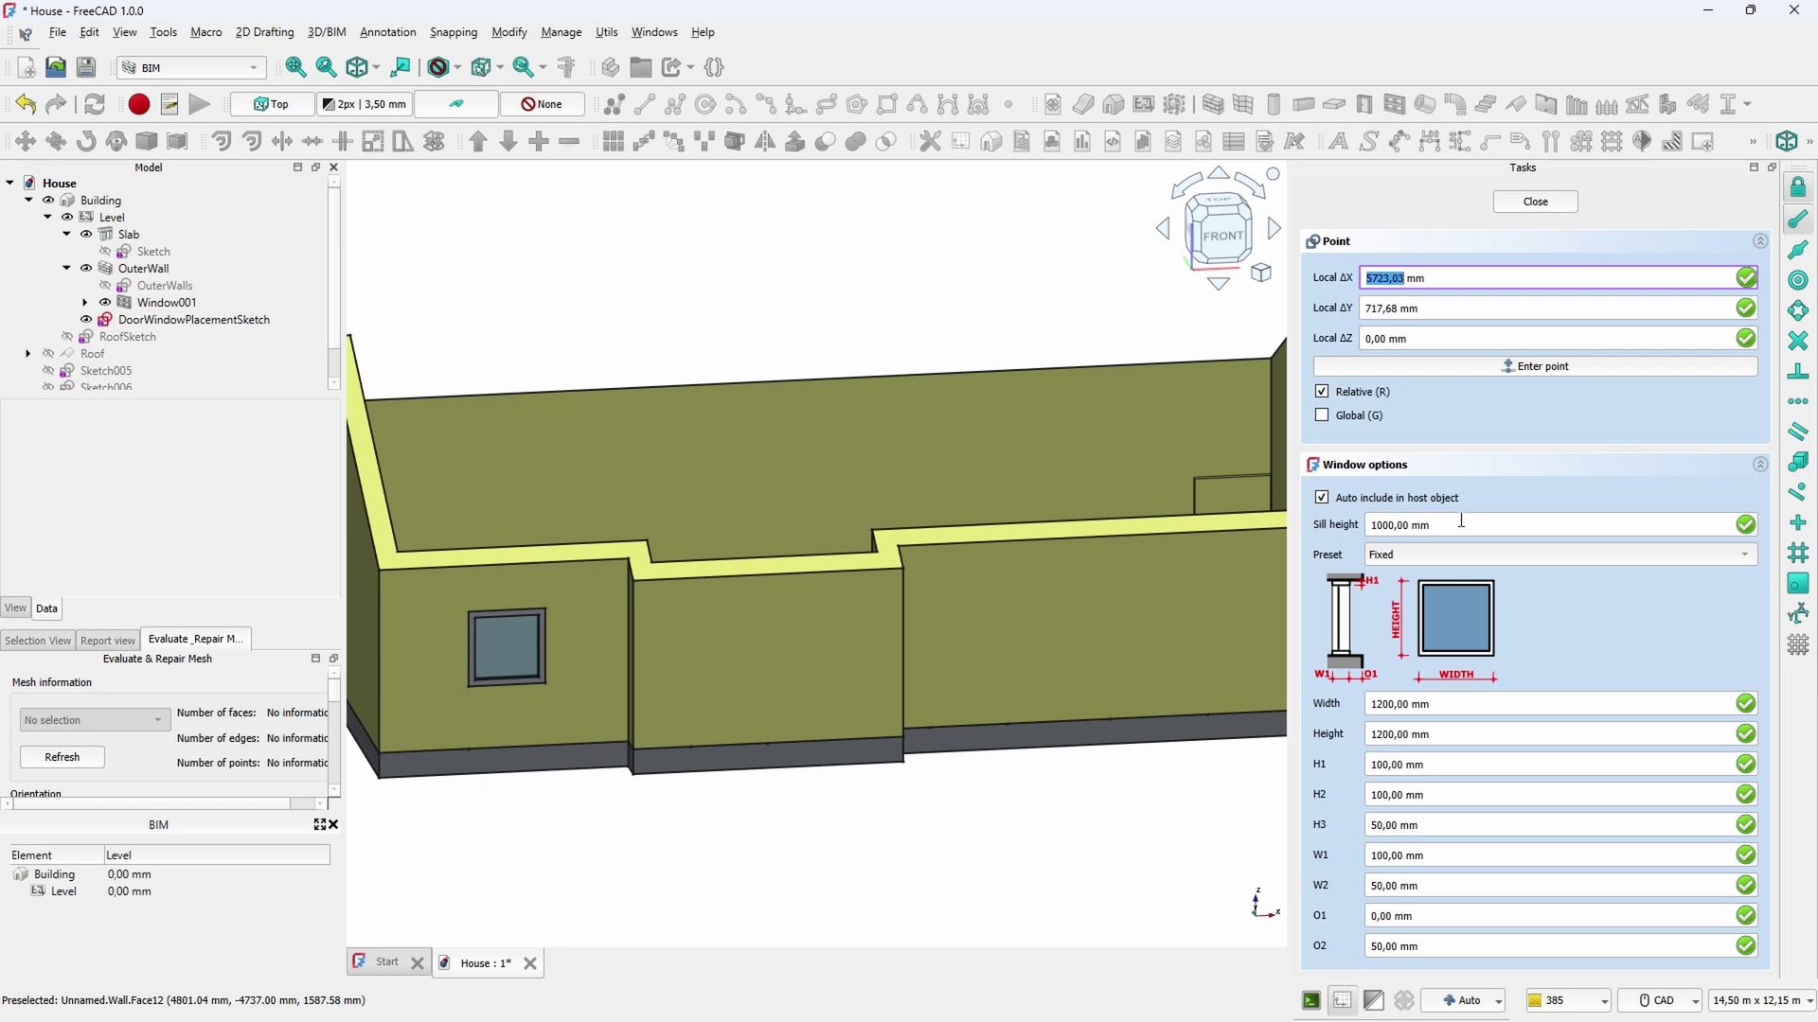
pyautogui.moveTo(1398, 524); pyautogui.dragTo(1284, 518)
pyautogui.write('7')
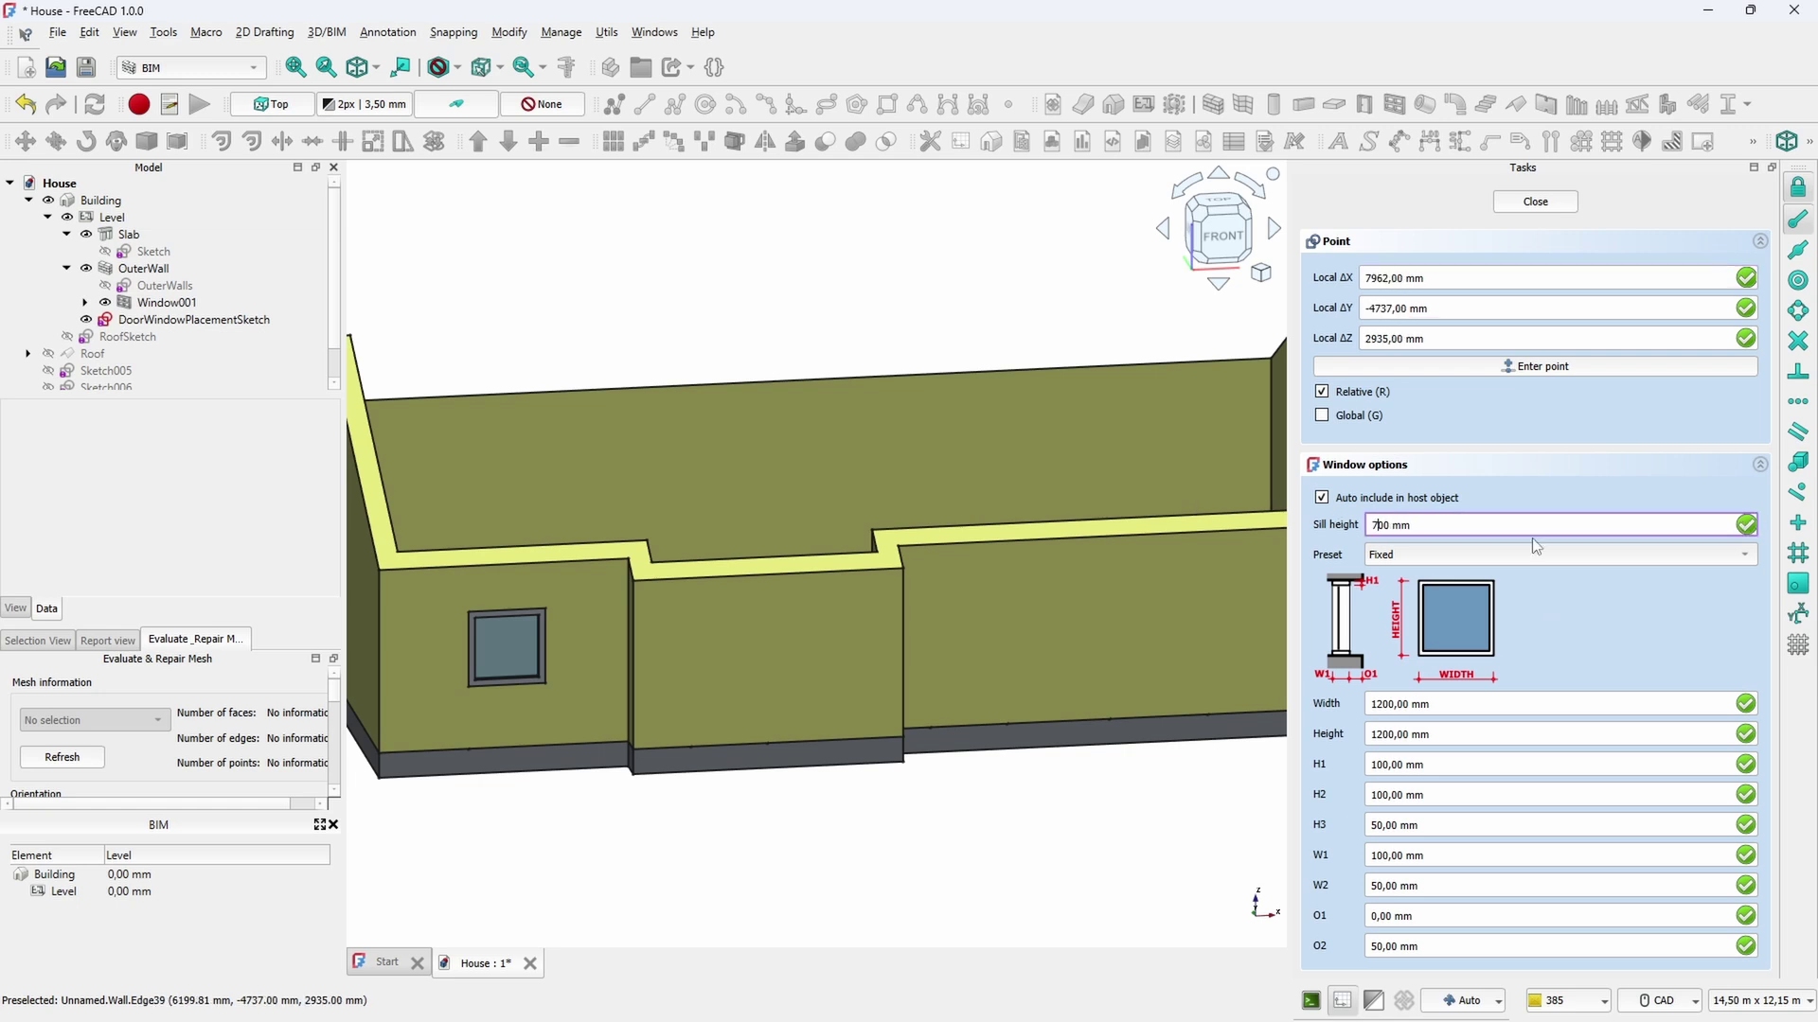
pyautogui.moveTo(1384, 733); pyautogui.dragTo(1377, 733)
pyautogui.write('6')
pyautogui.click(692, 746)
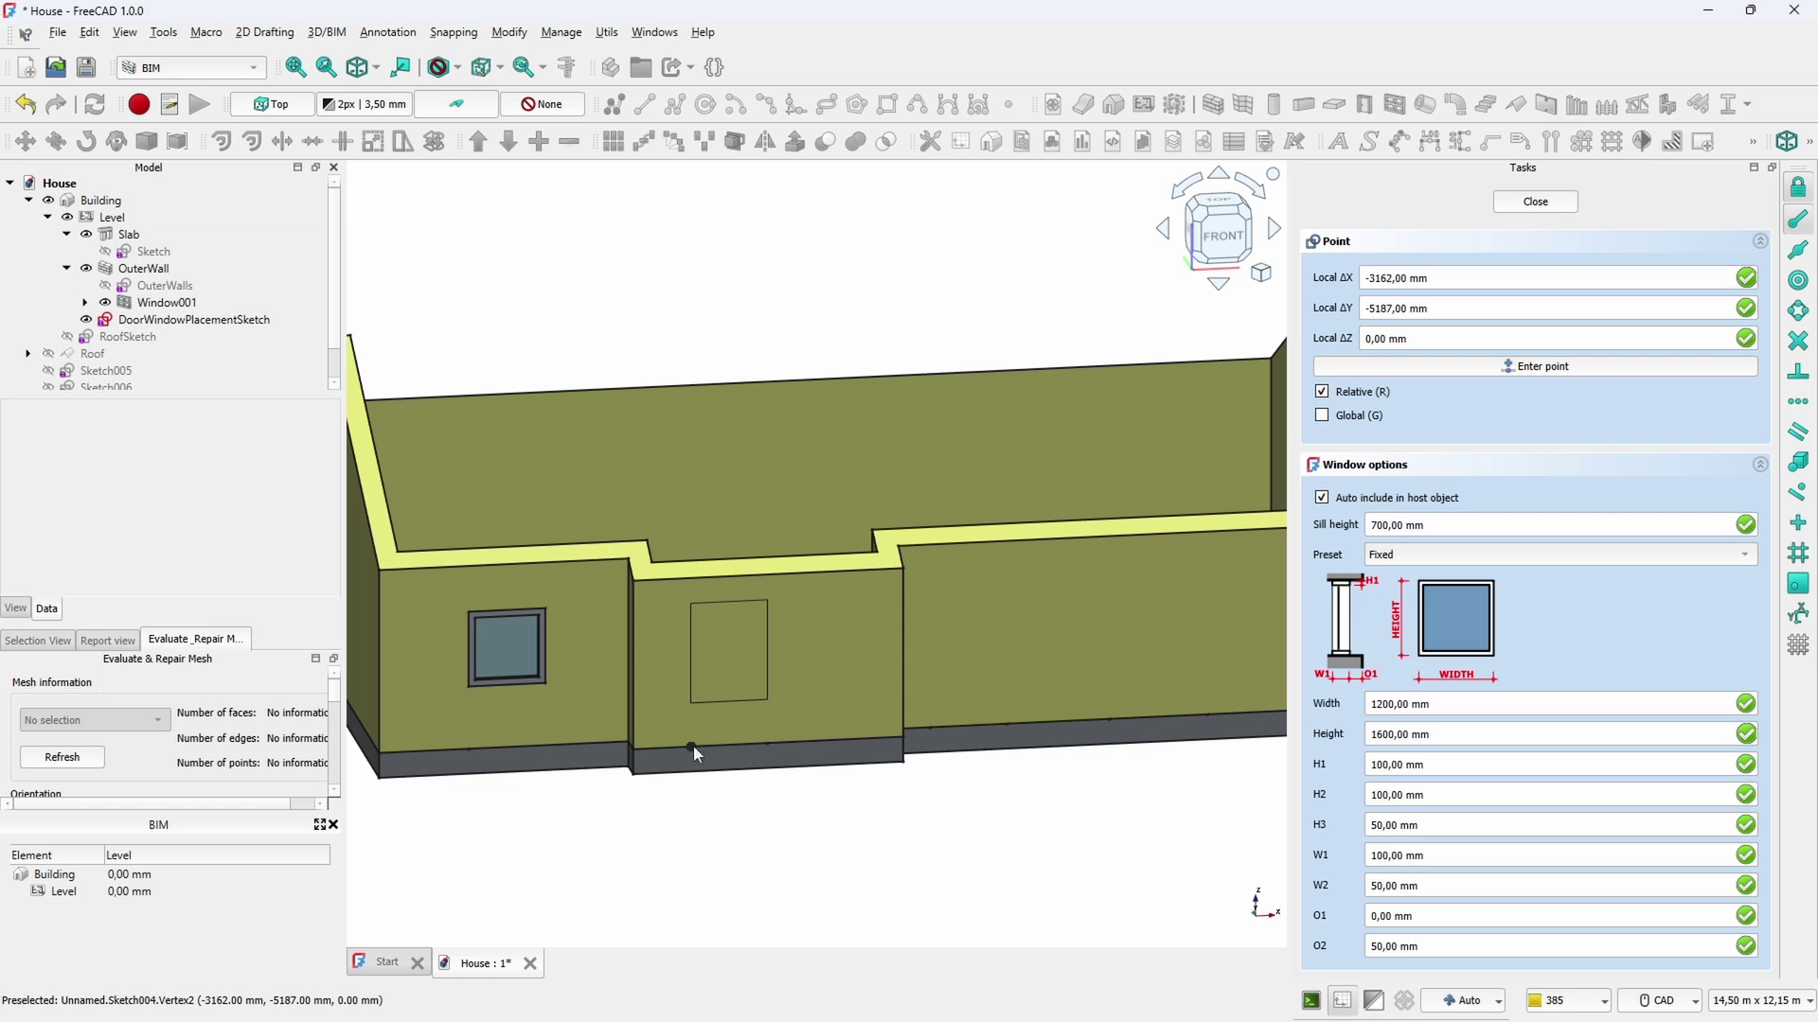
pyautogui.click(693, 746)
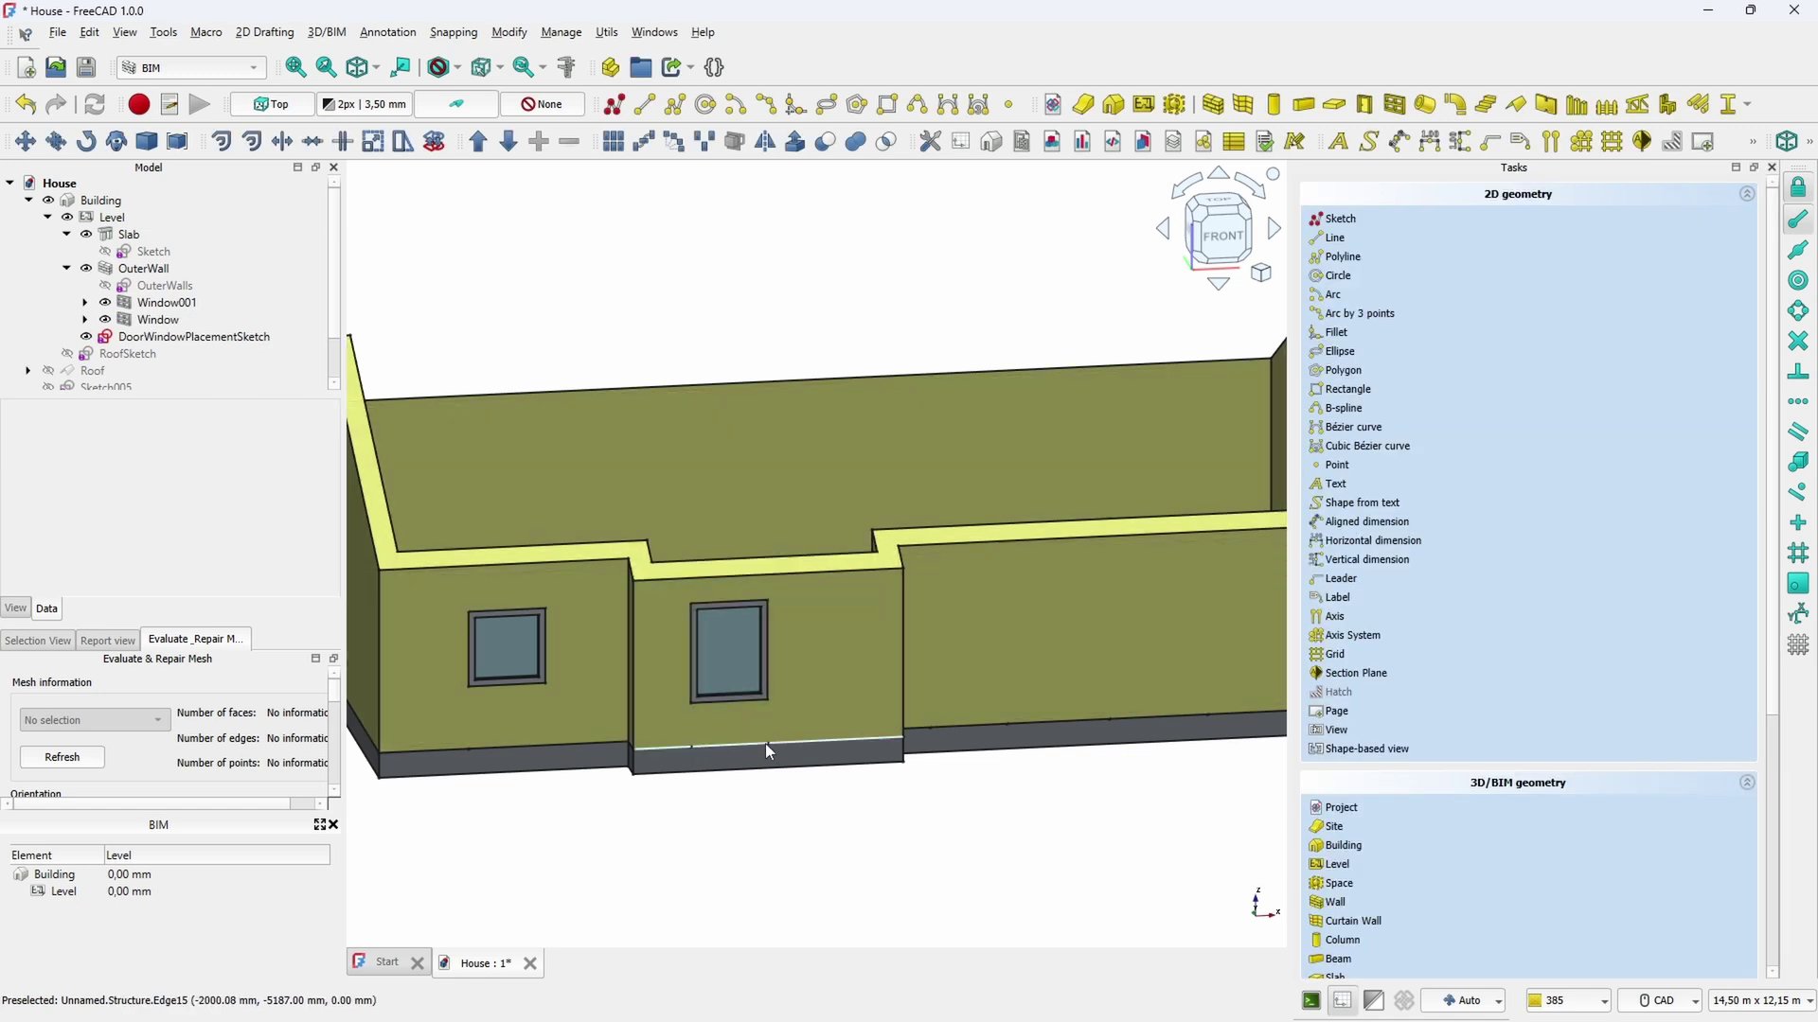
# Insert a matching 1200 × 1600 mm window at the bay's second placement point, beside the first bay window
pyautogui.click(769, 744)
pyautogui.click(768, 745)
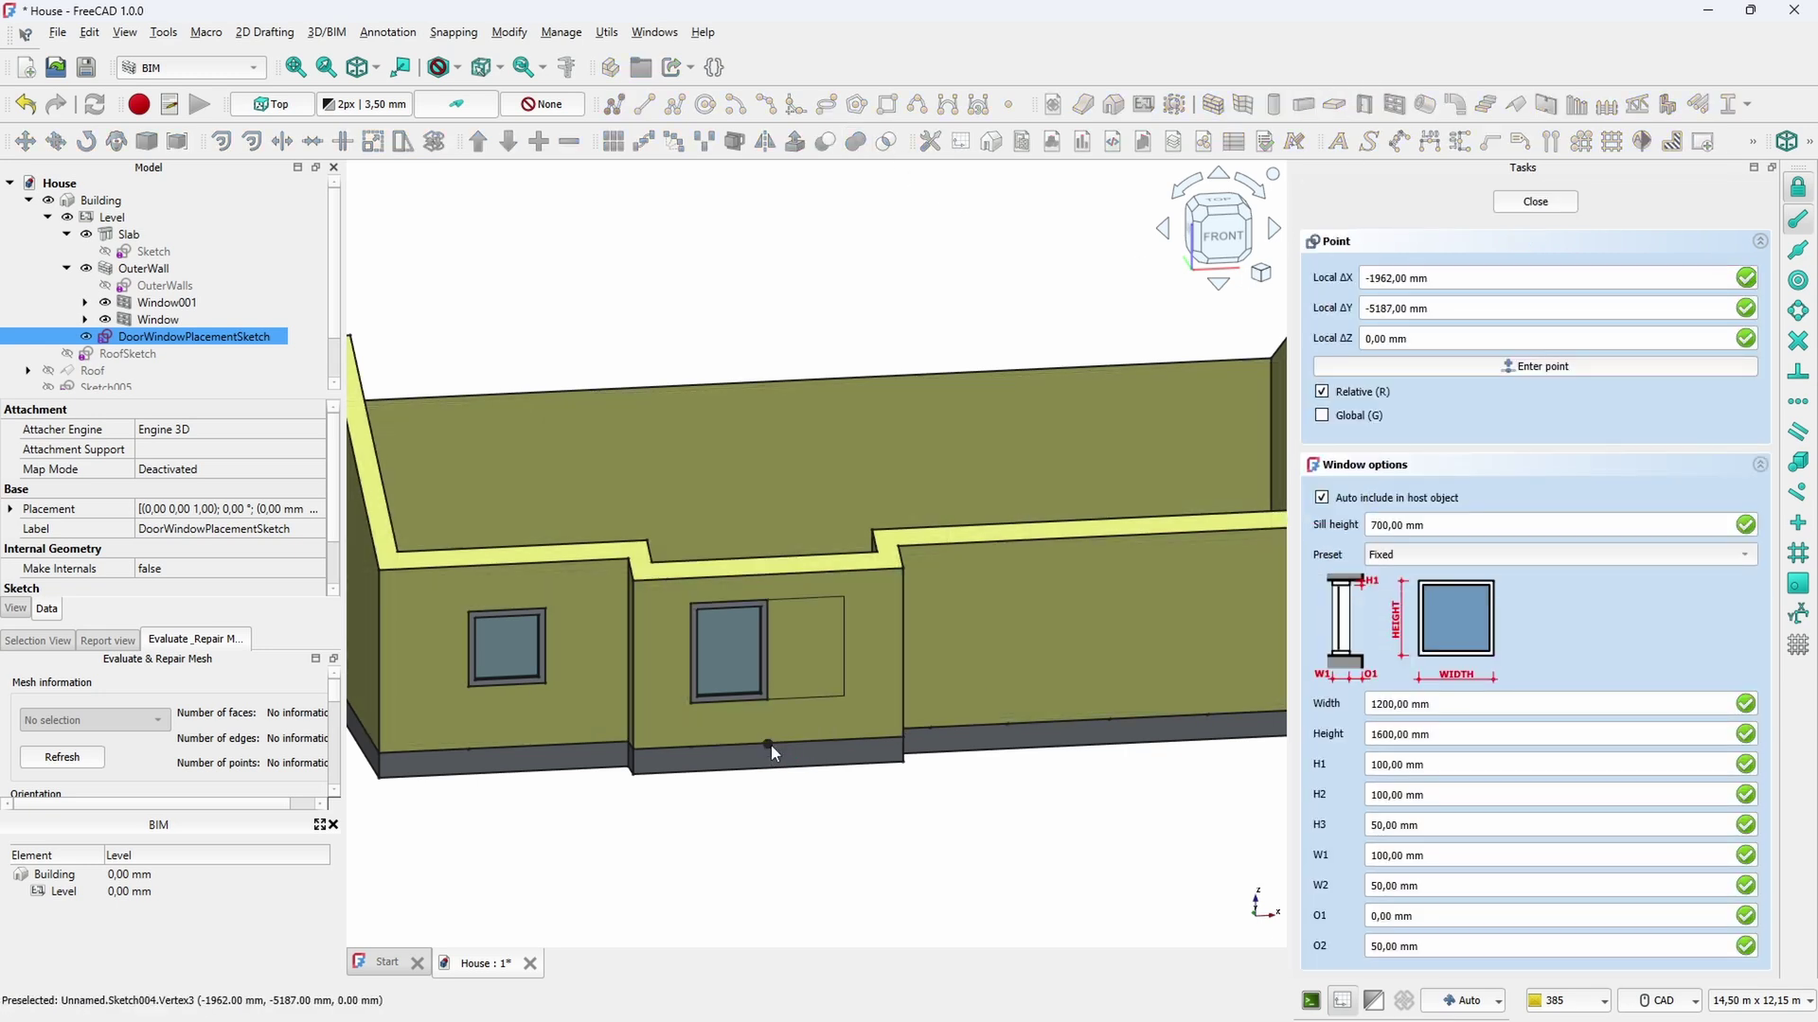
pyautogui.click(771, 746)
# Insert a fixed window 1500 mm high at the easternmost placement point on the front wall
pyautogui.scroll(5, 791, 783)
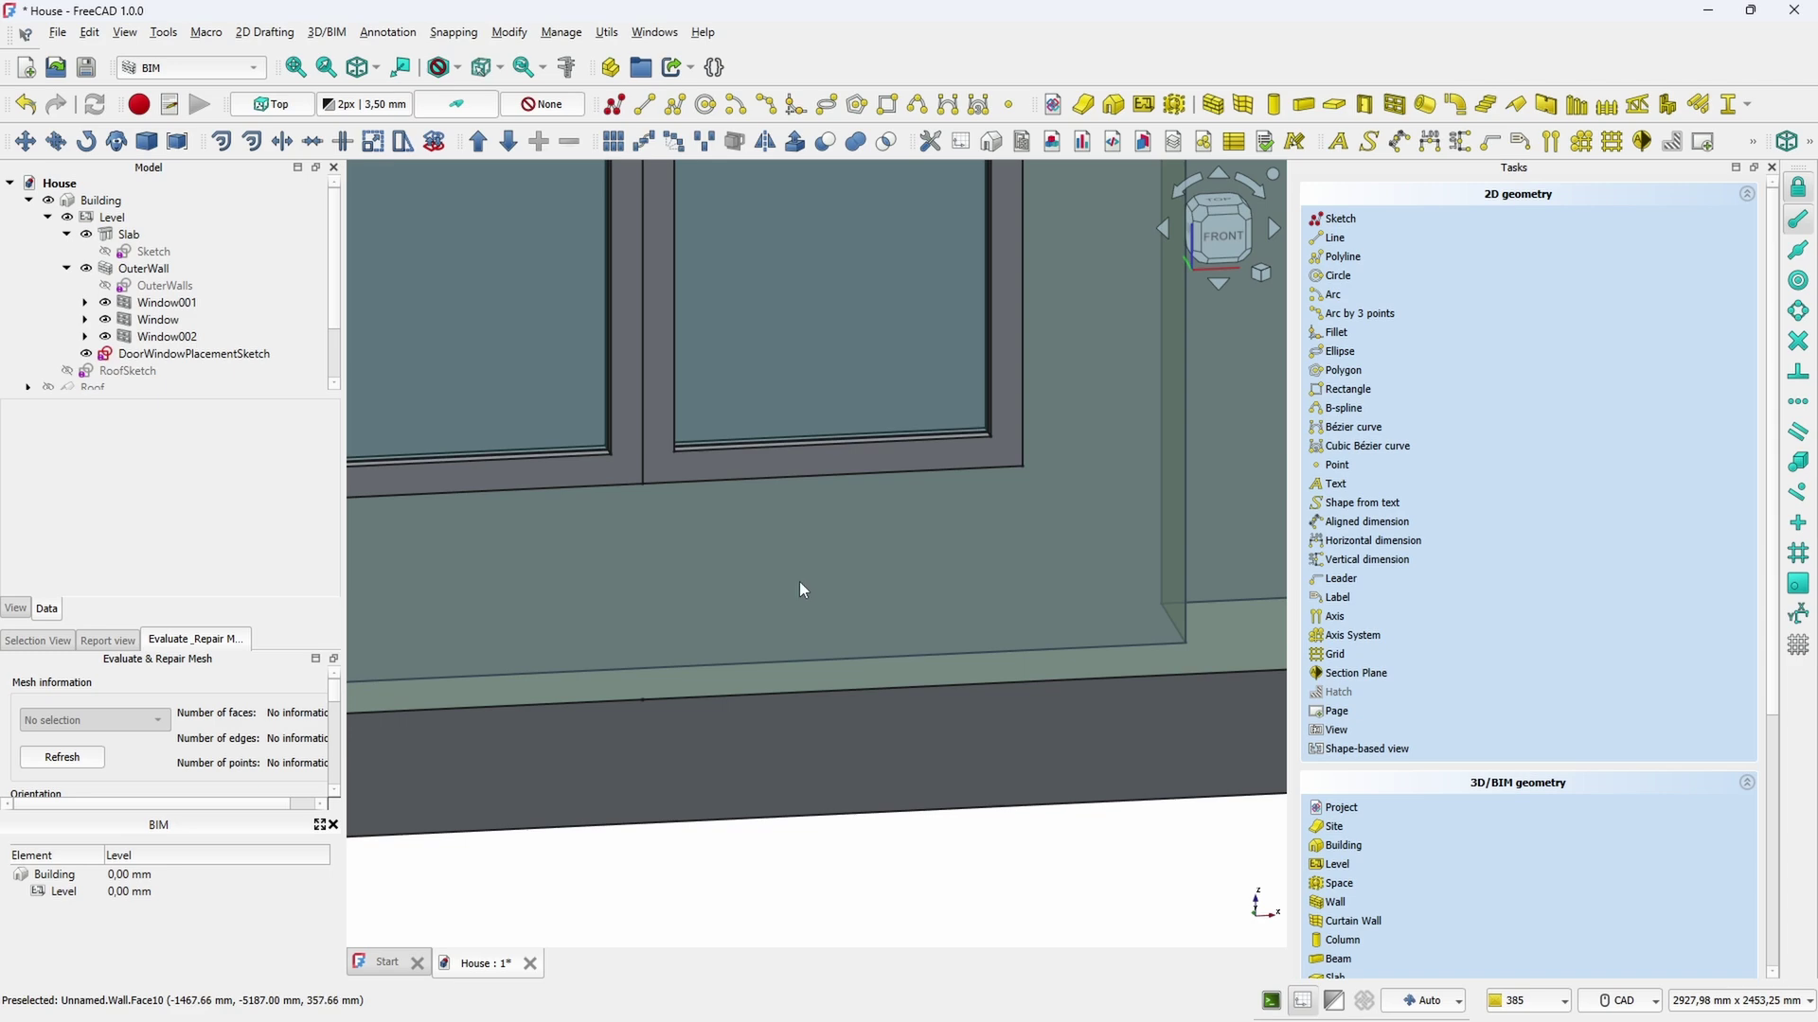
pyautogui.scroll(-2, 798, 570)
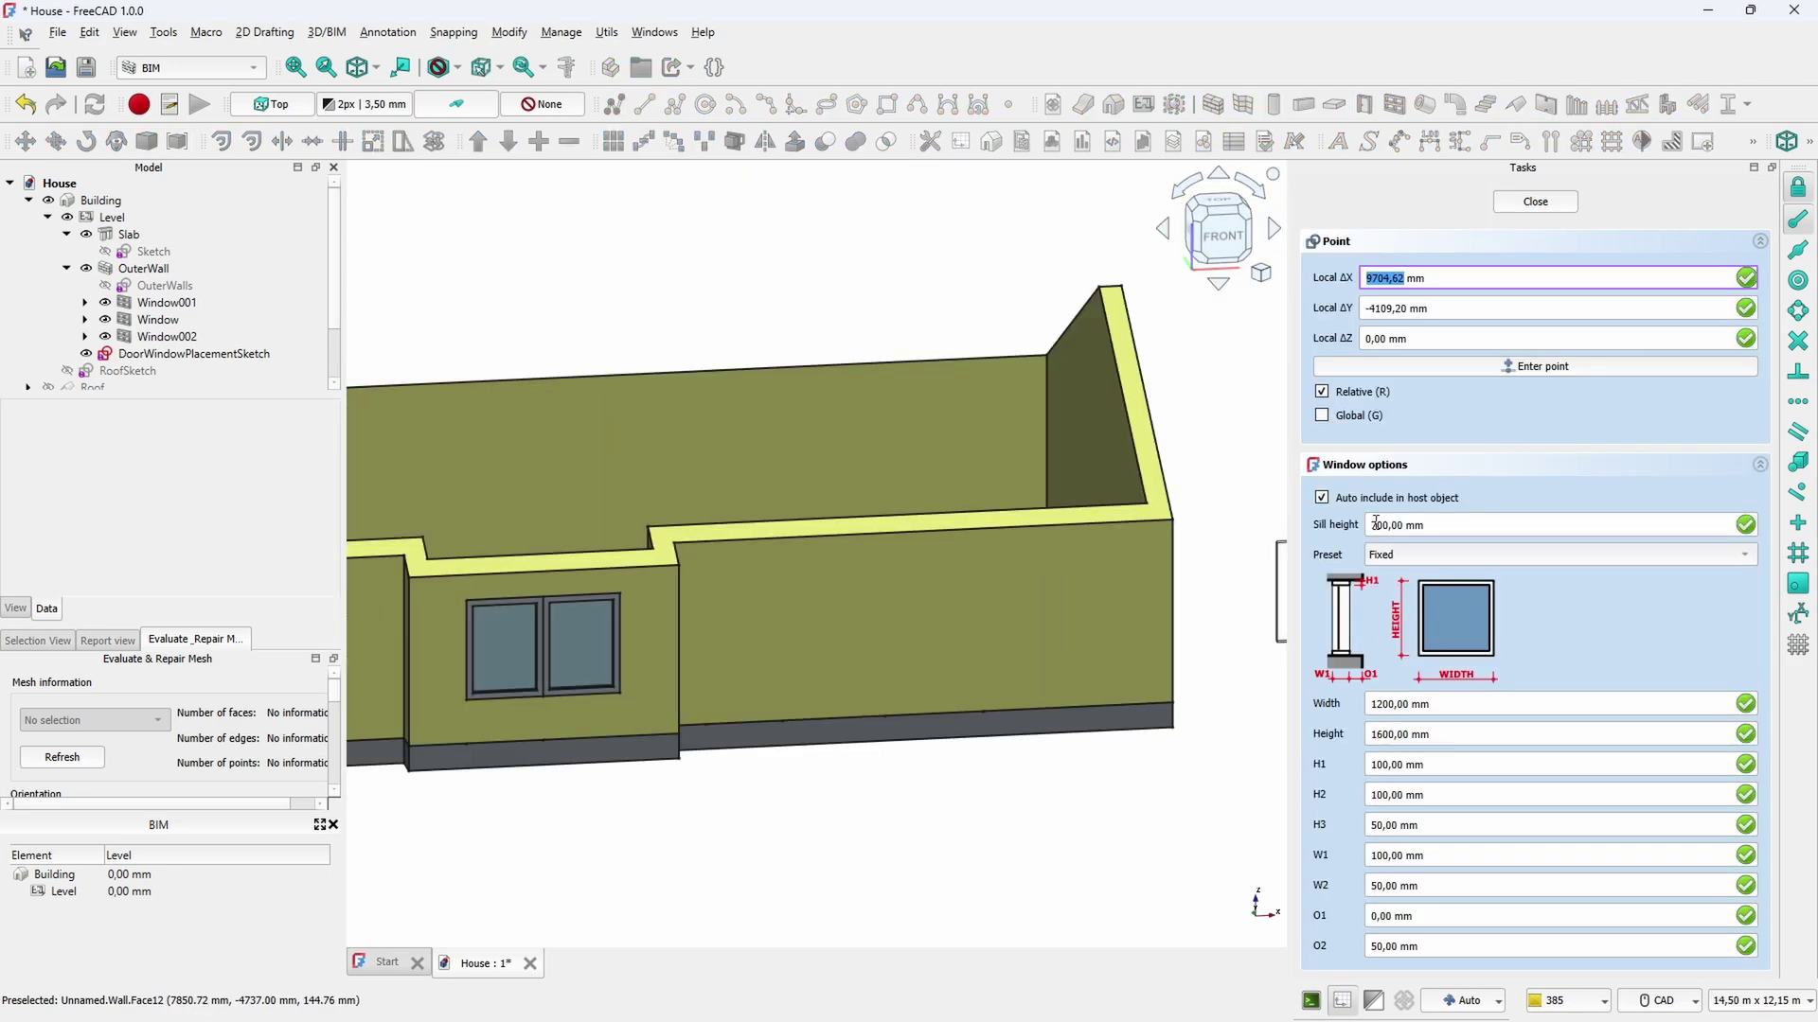
pyautogui.click(1380, 525)
pyautogui.moveTo(1377, 735); pyautogui.dragTo(1409, 785)
pyautogui.write('5')
pyautogui.click(984, 711)
# Insert a simple door 839 mm wide and 2000 mm high at the first placement point east of the bay
pyautogui.scroll(-3, 938, 765)
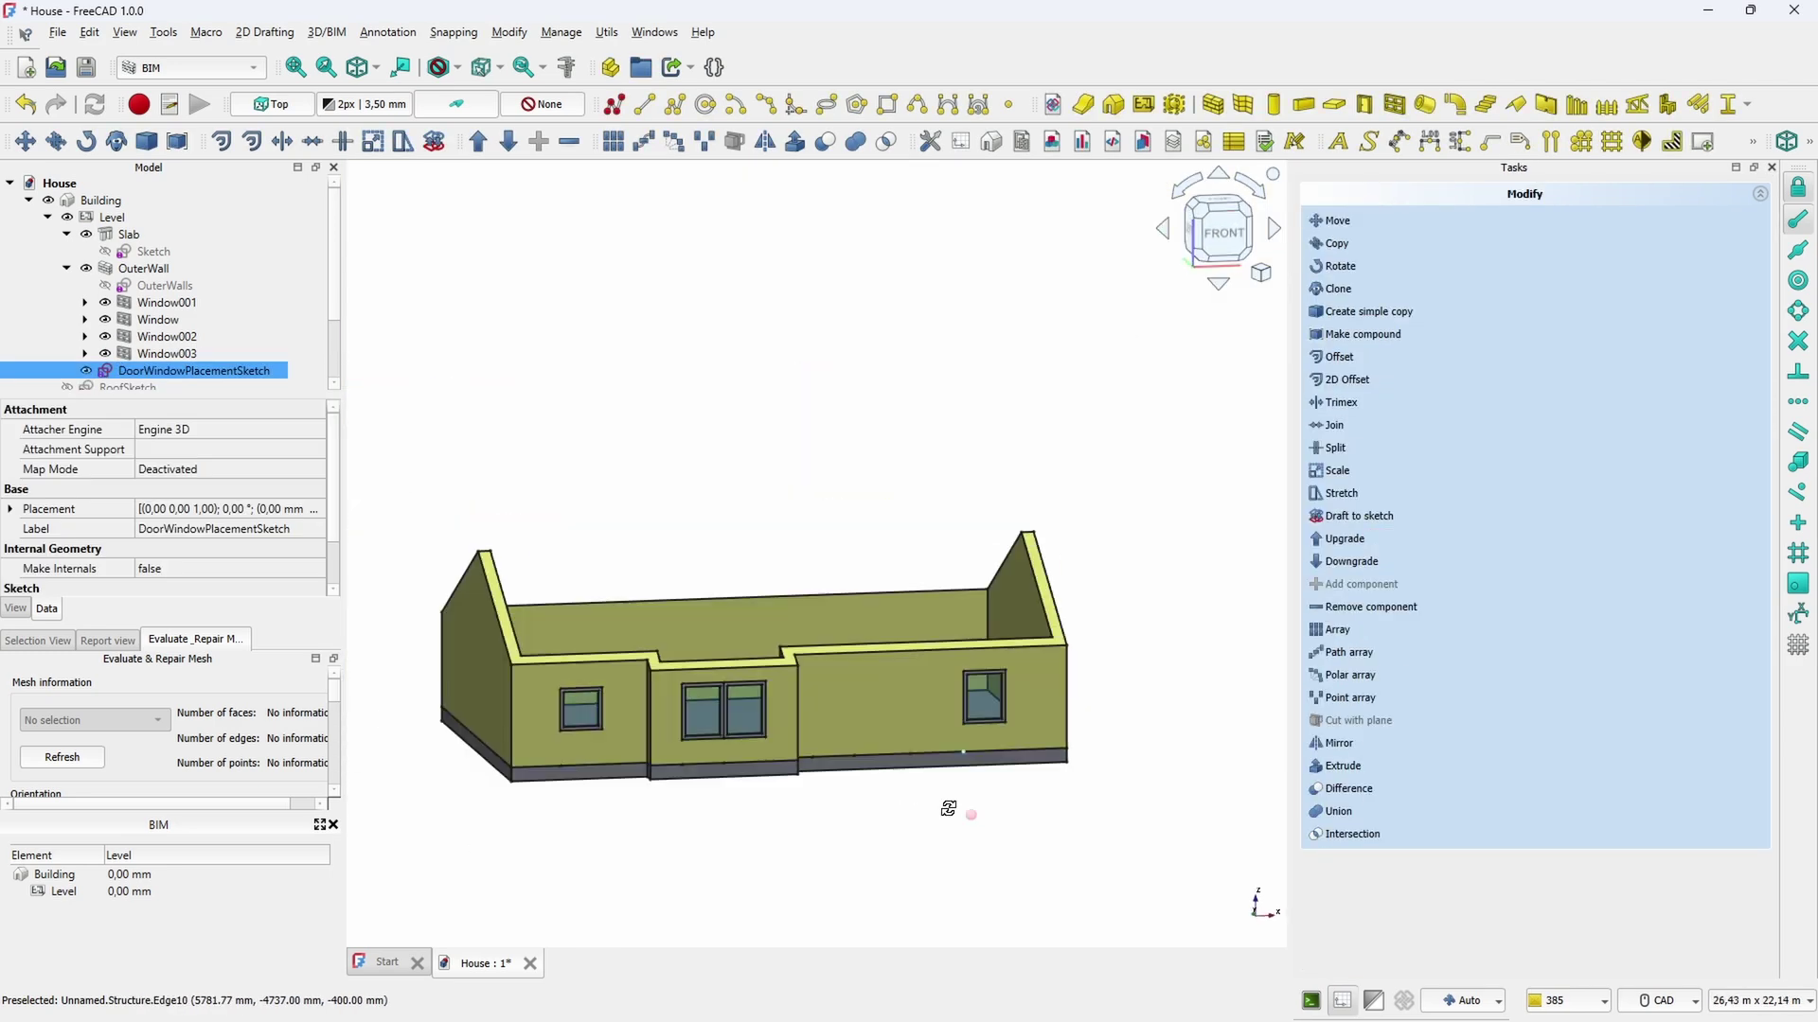
pyautogui.moveTo(949, 808); pyautogui.dragTo(820, 759, button='middle')
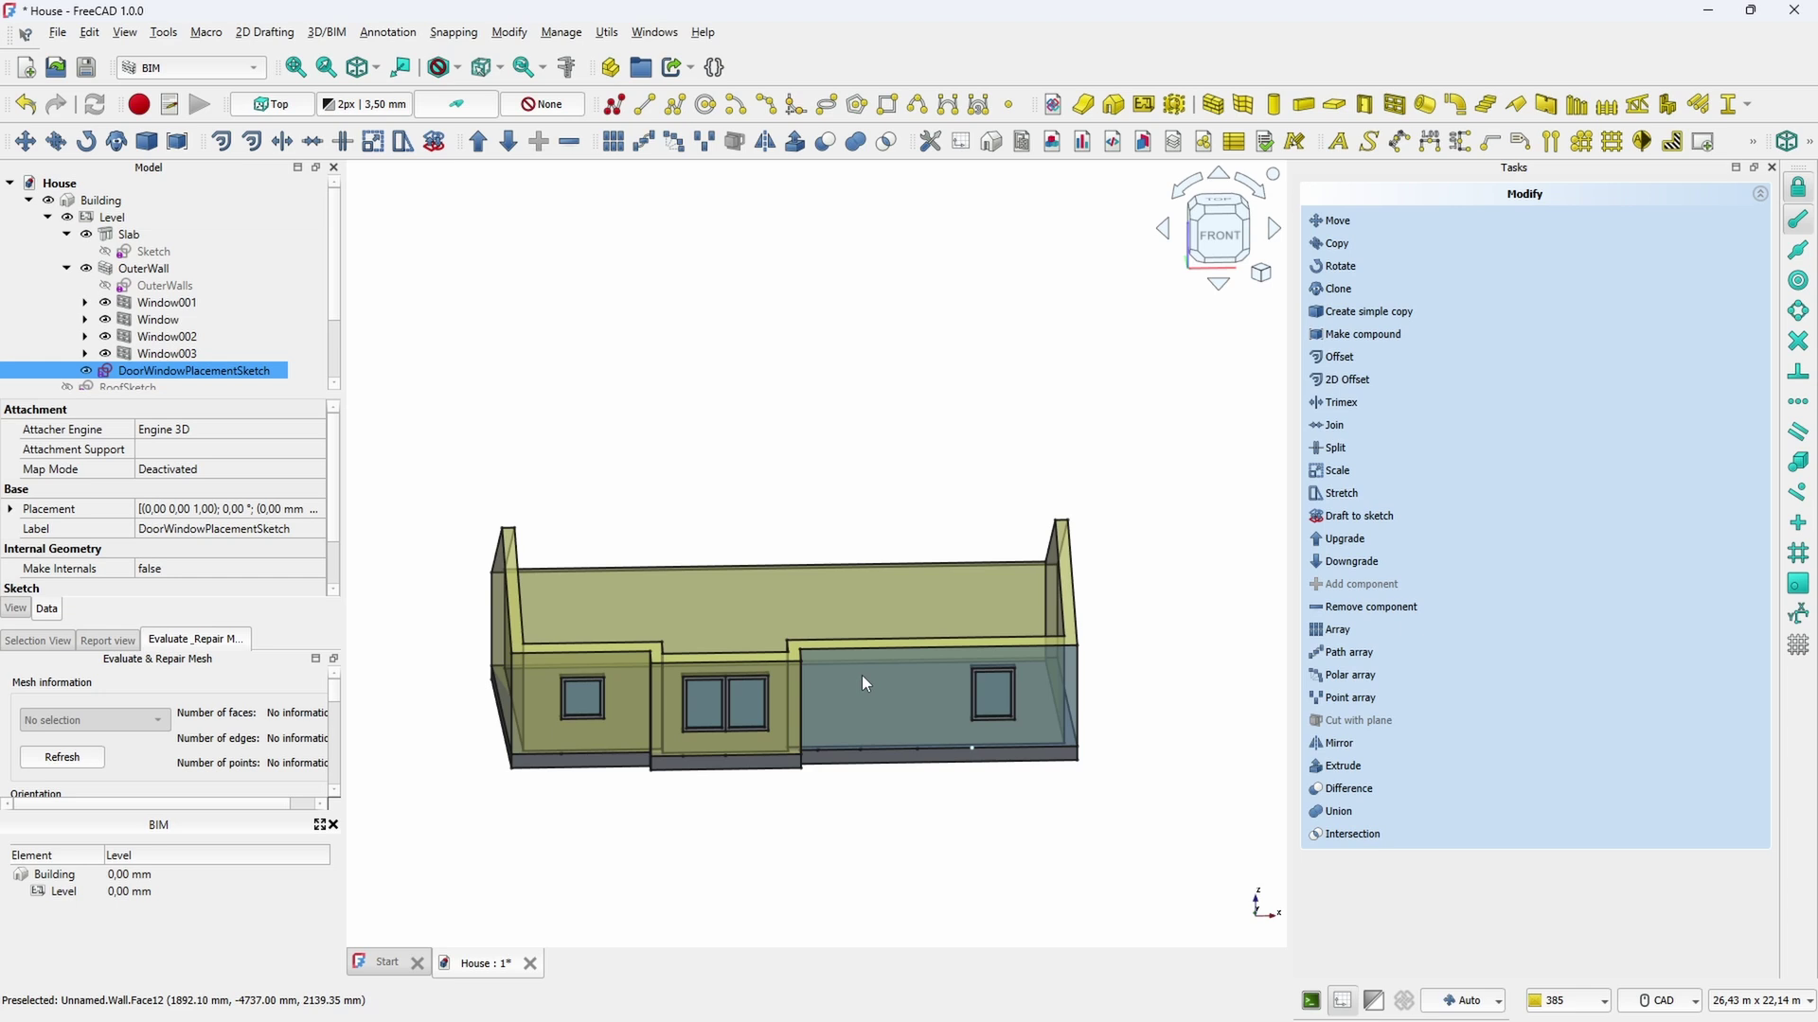
pyautogui.click(1388, 107)
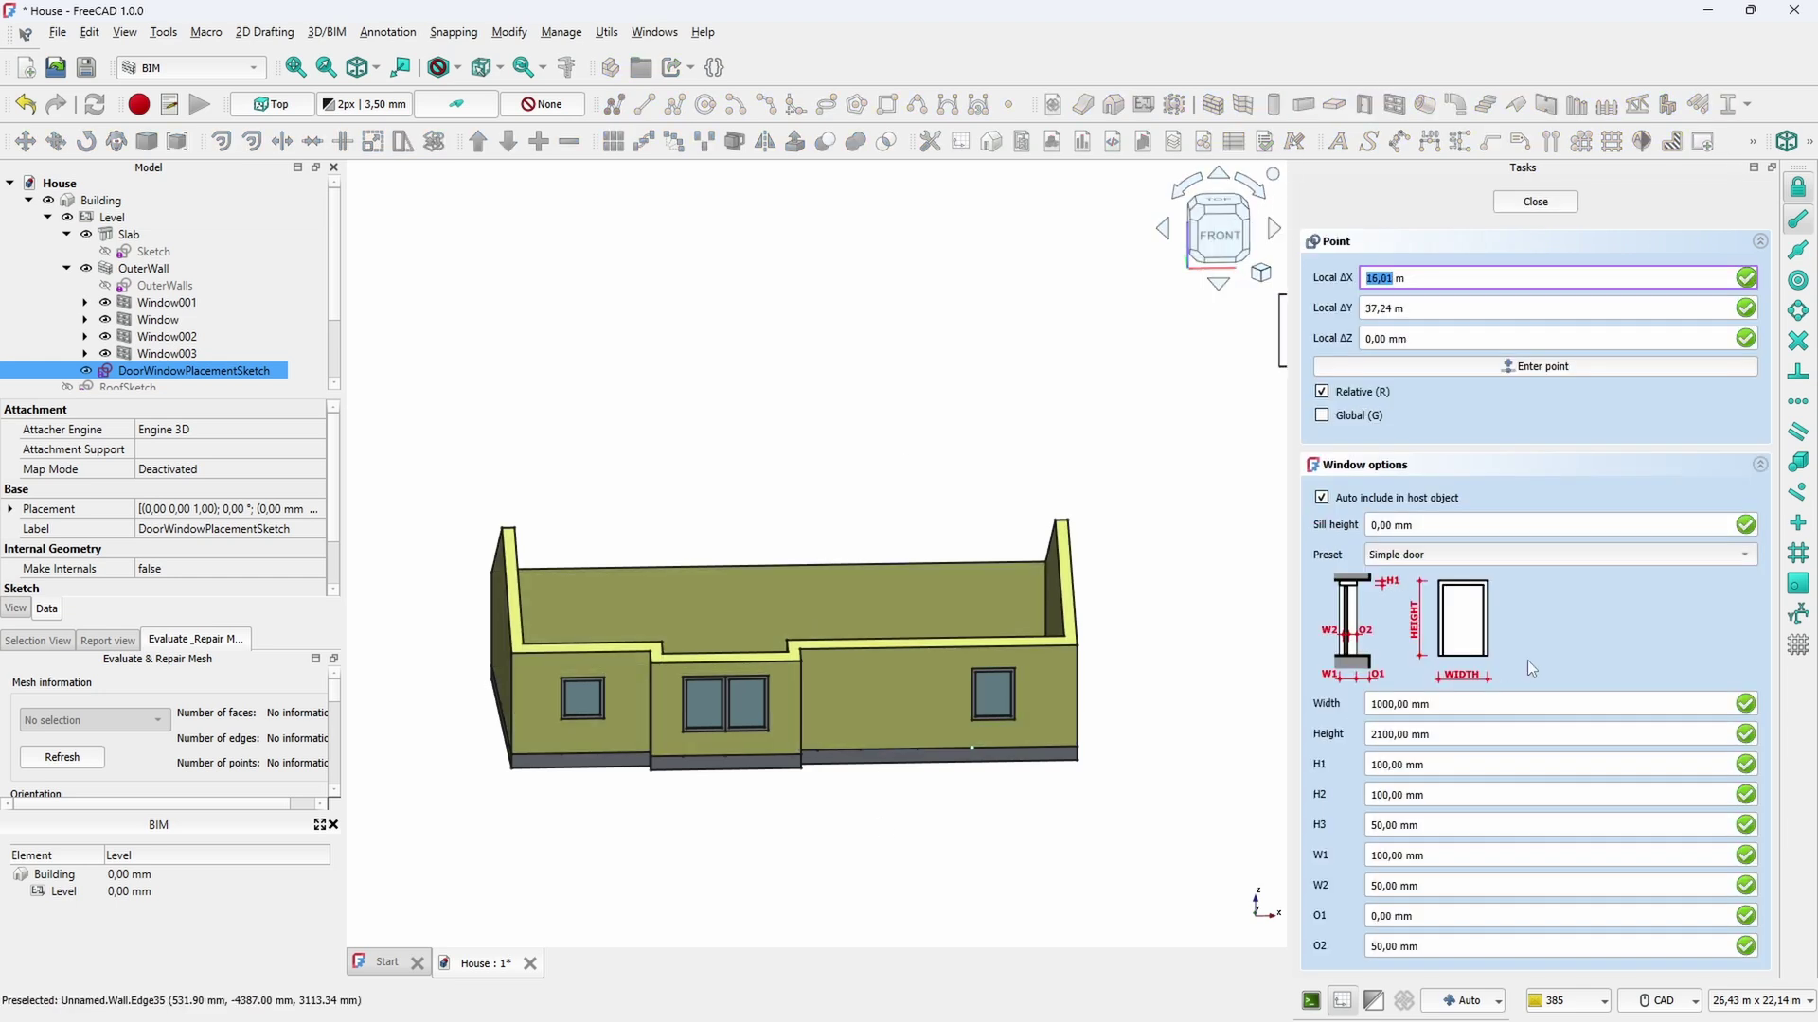
pyautogui.click(1606, 556)
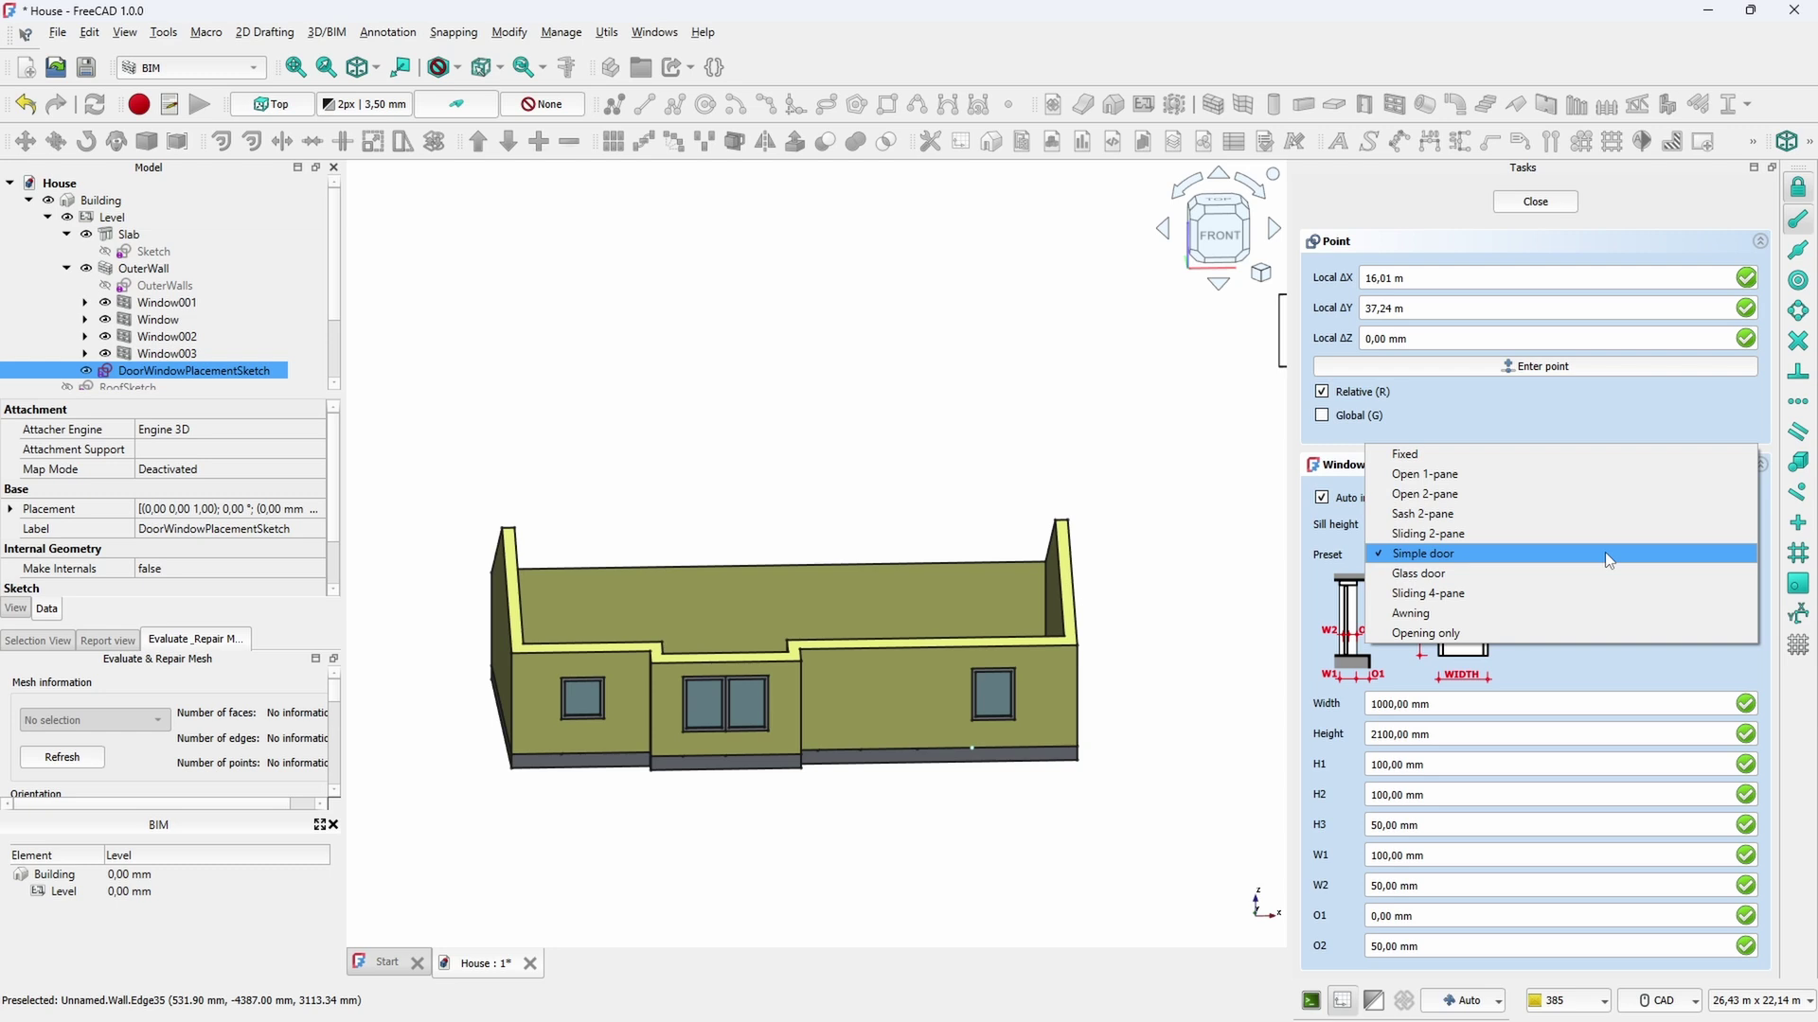
pyautogui.click(1605, 553)
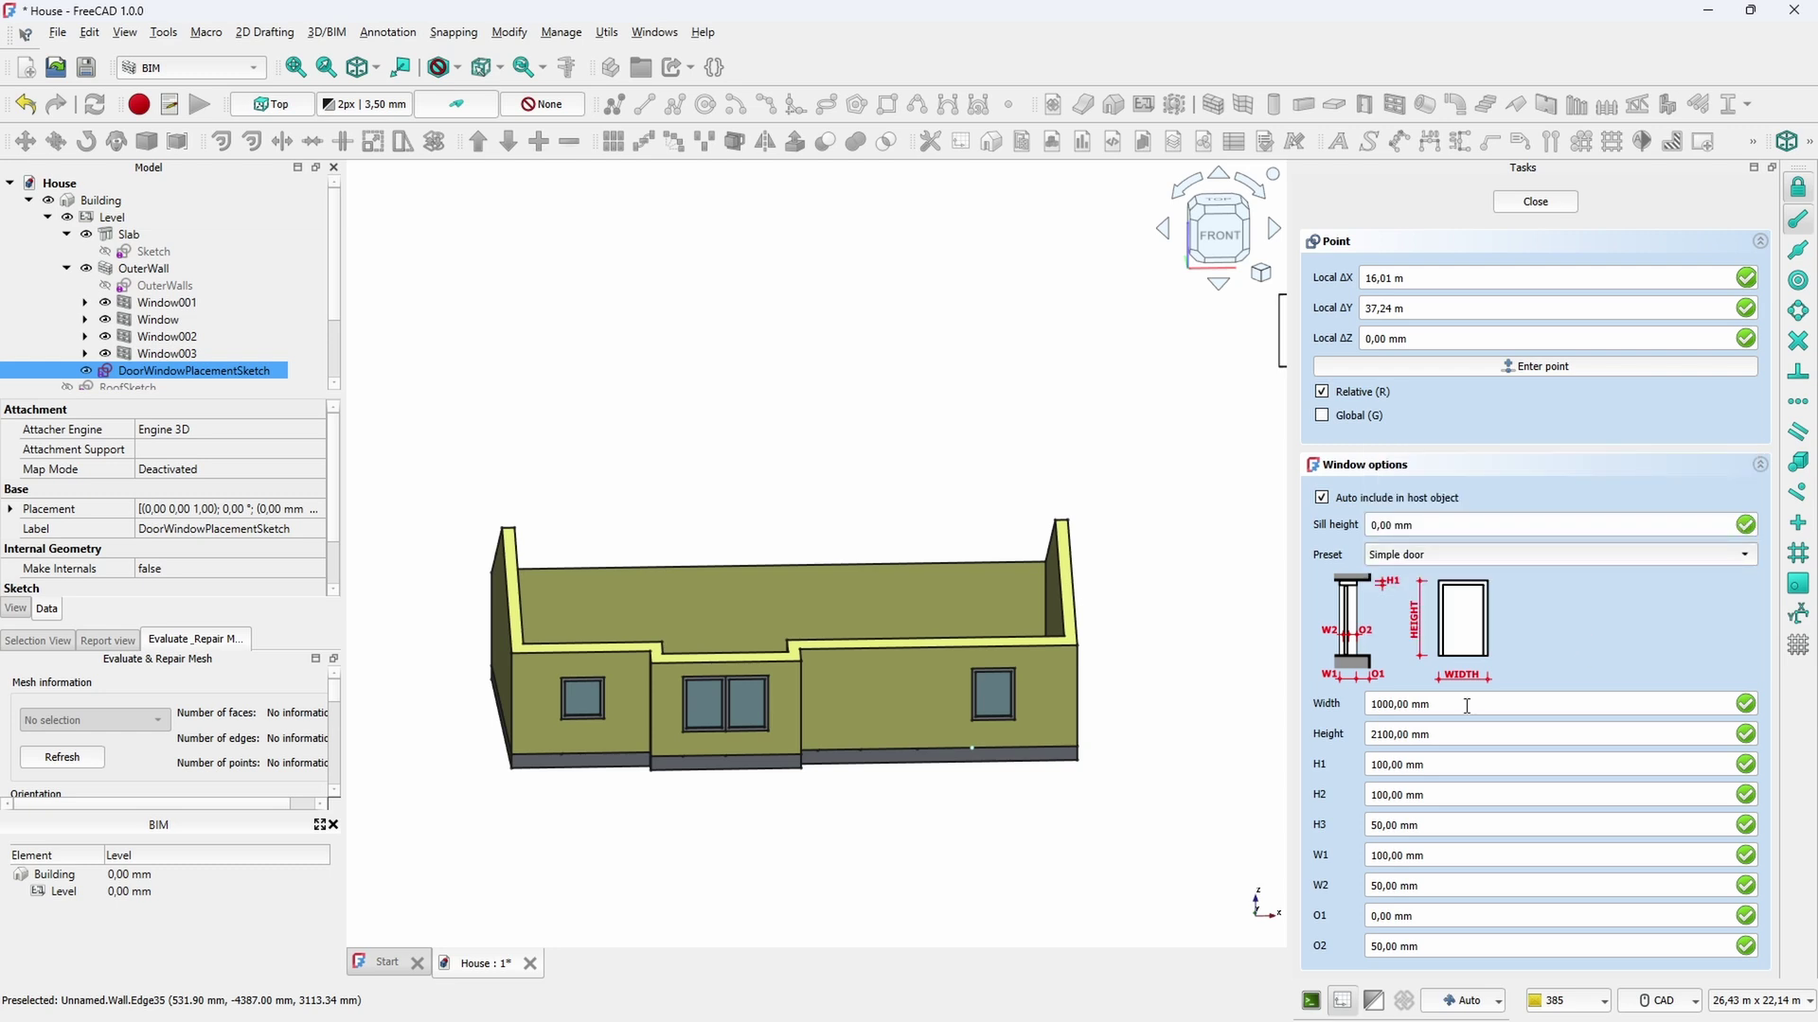
pyautogui.doubleClick(1395, 704)
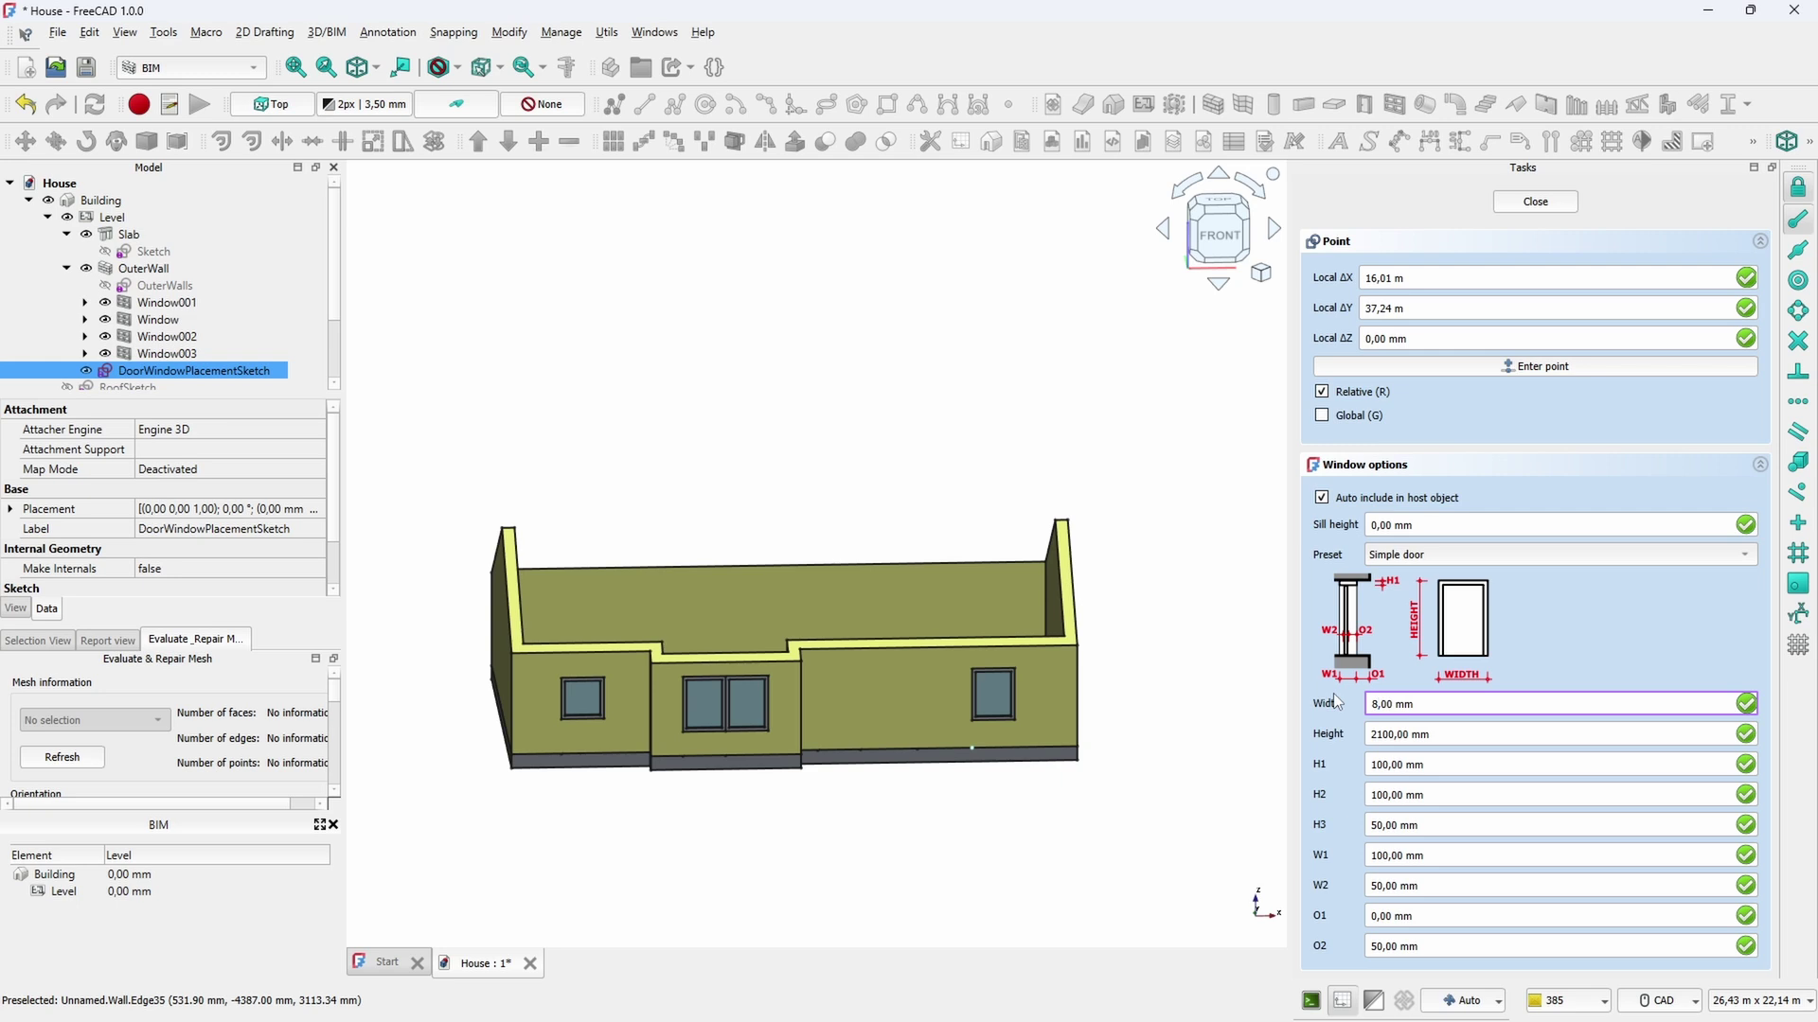
pyautogui.write('839')
pyautogui.doubleClick(1395, 735)
pyautogui.write('2000')
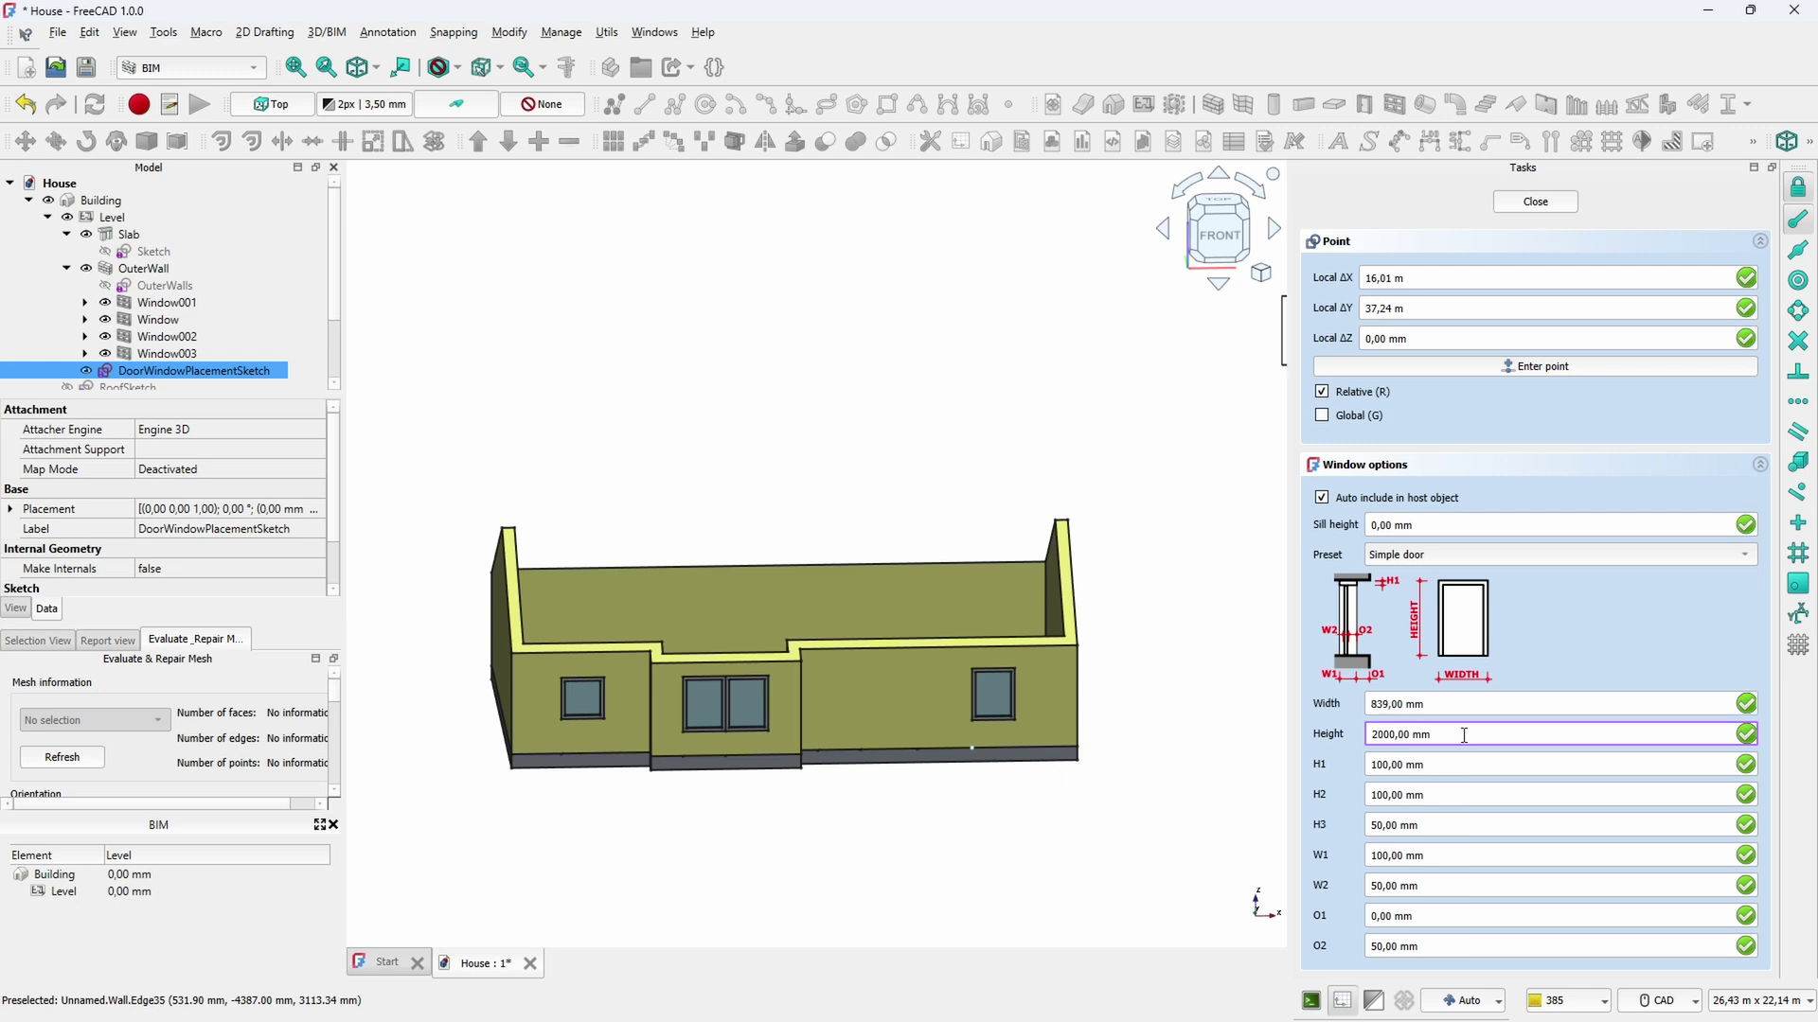
pyautogui.click(821, 750)
# Set the Opening property of the new door east of the bay to 25
pyautogui.scroll(5, 856, 758)
pyautogui.moveTo(961, 405); pyautogui.dragTo(966, 446, button='middle')
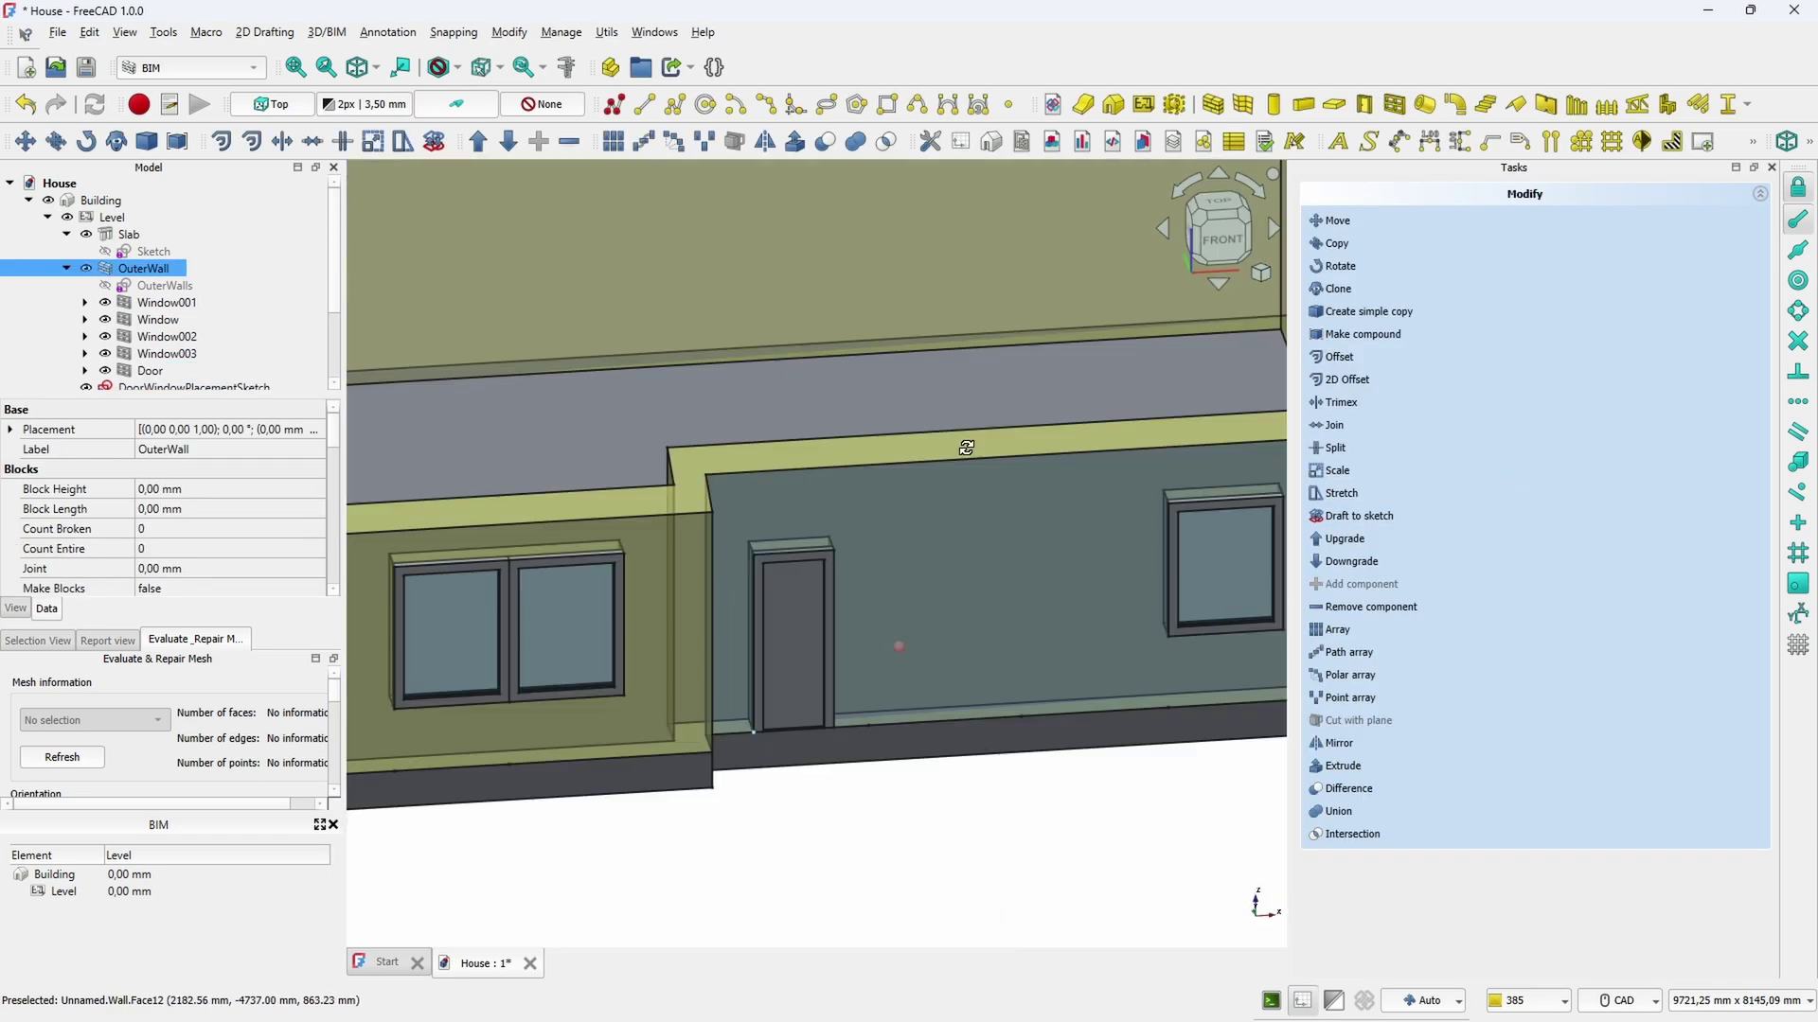
pyautogui.click(148, 371)
pyautogui.doubleClick(150, 371)
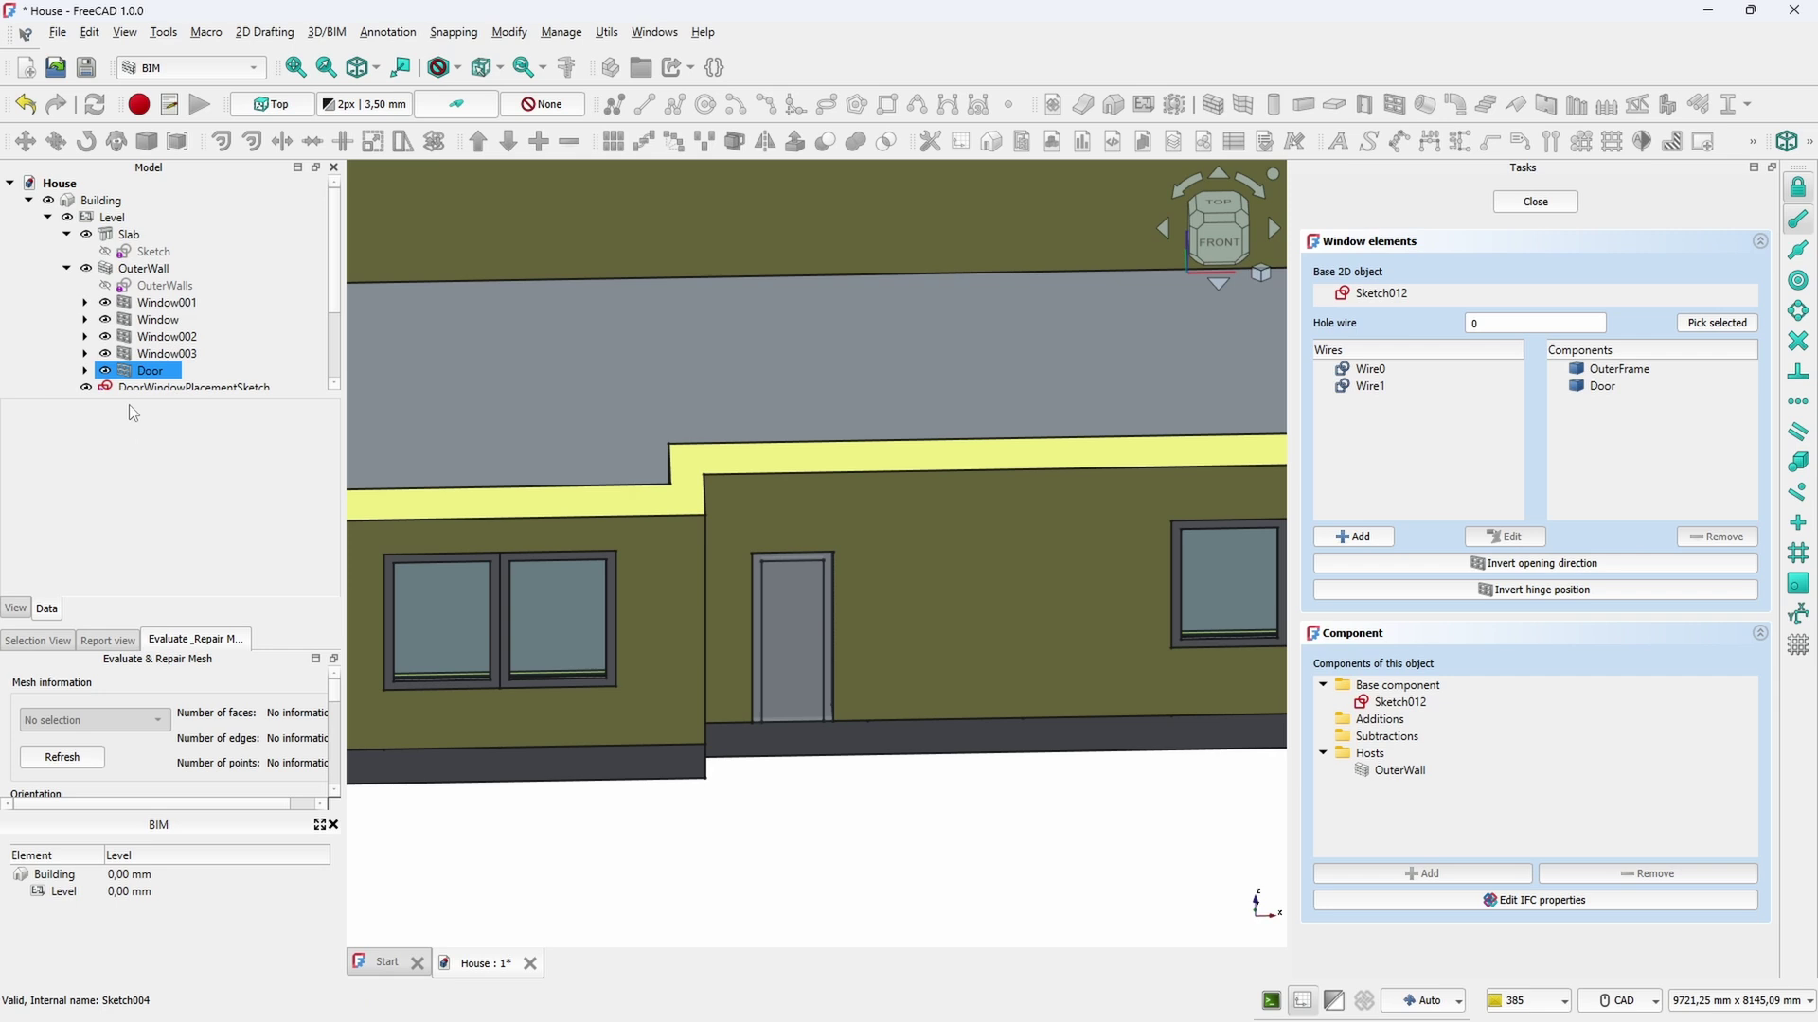
pyautogui.click(166, 353)
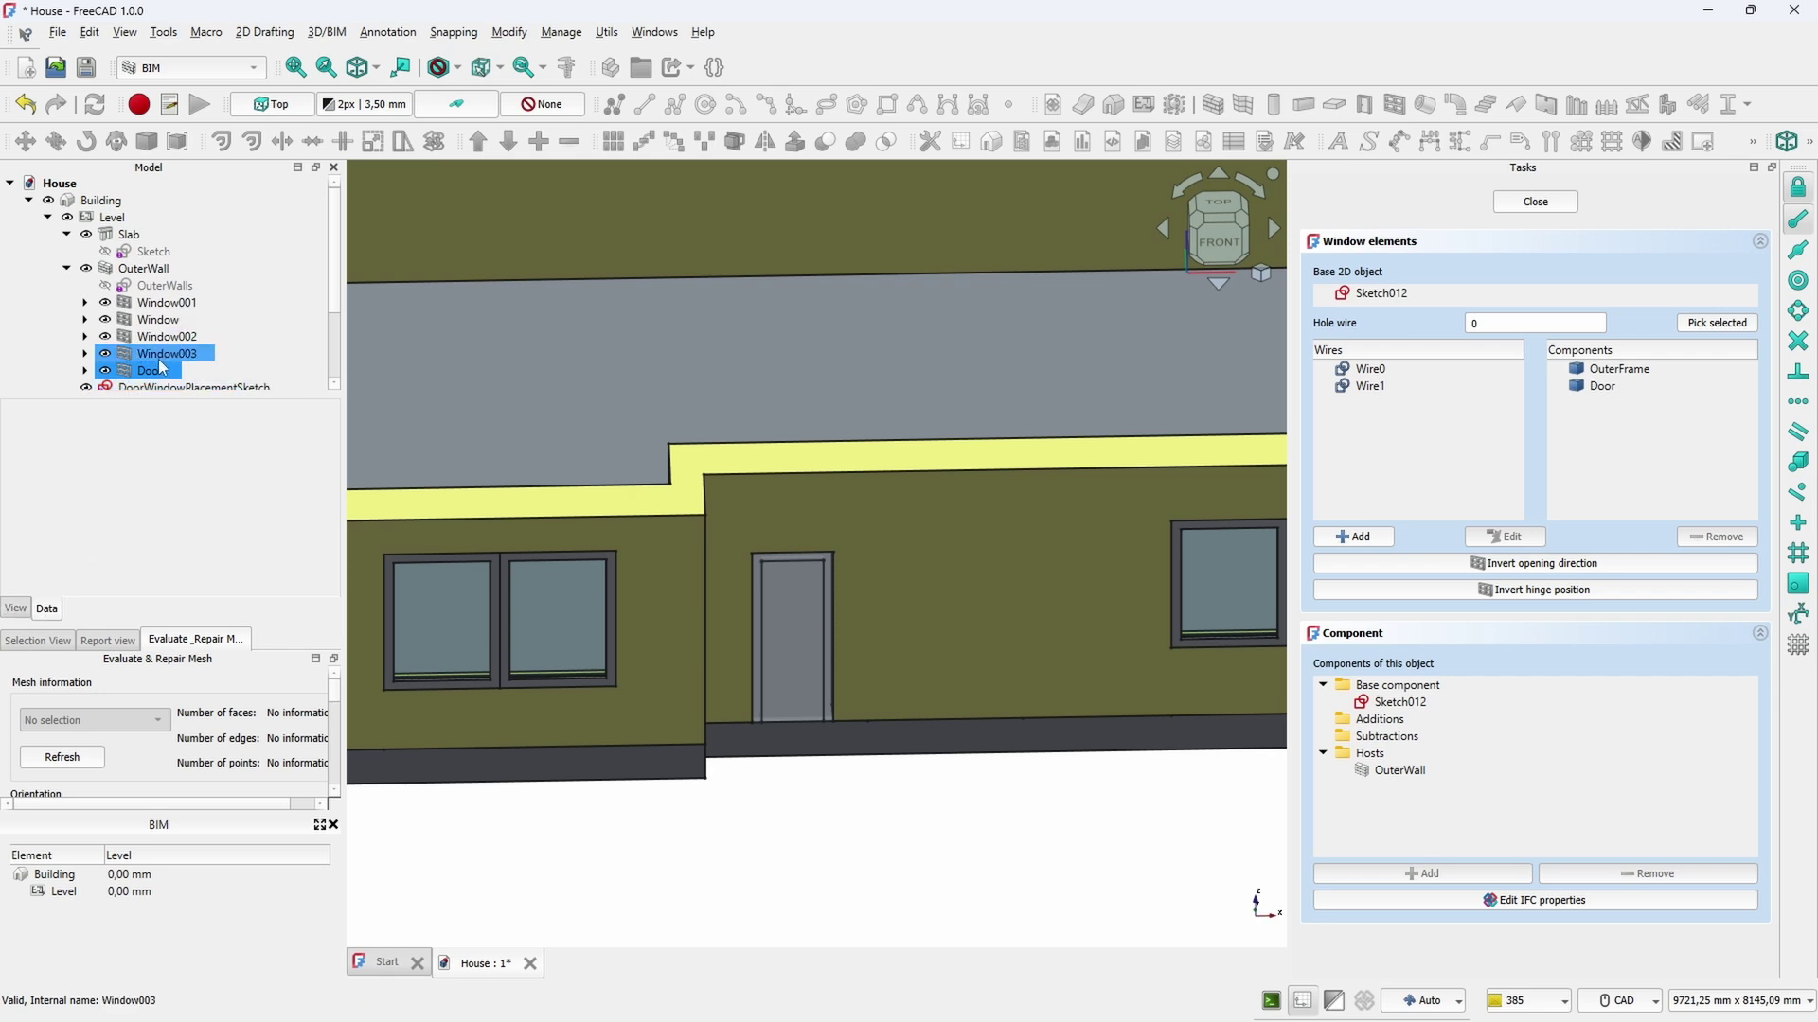
pyautogui.click(1543, 207)
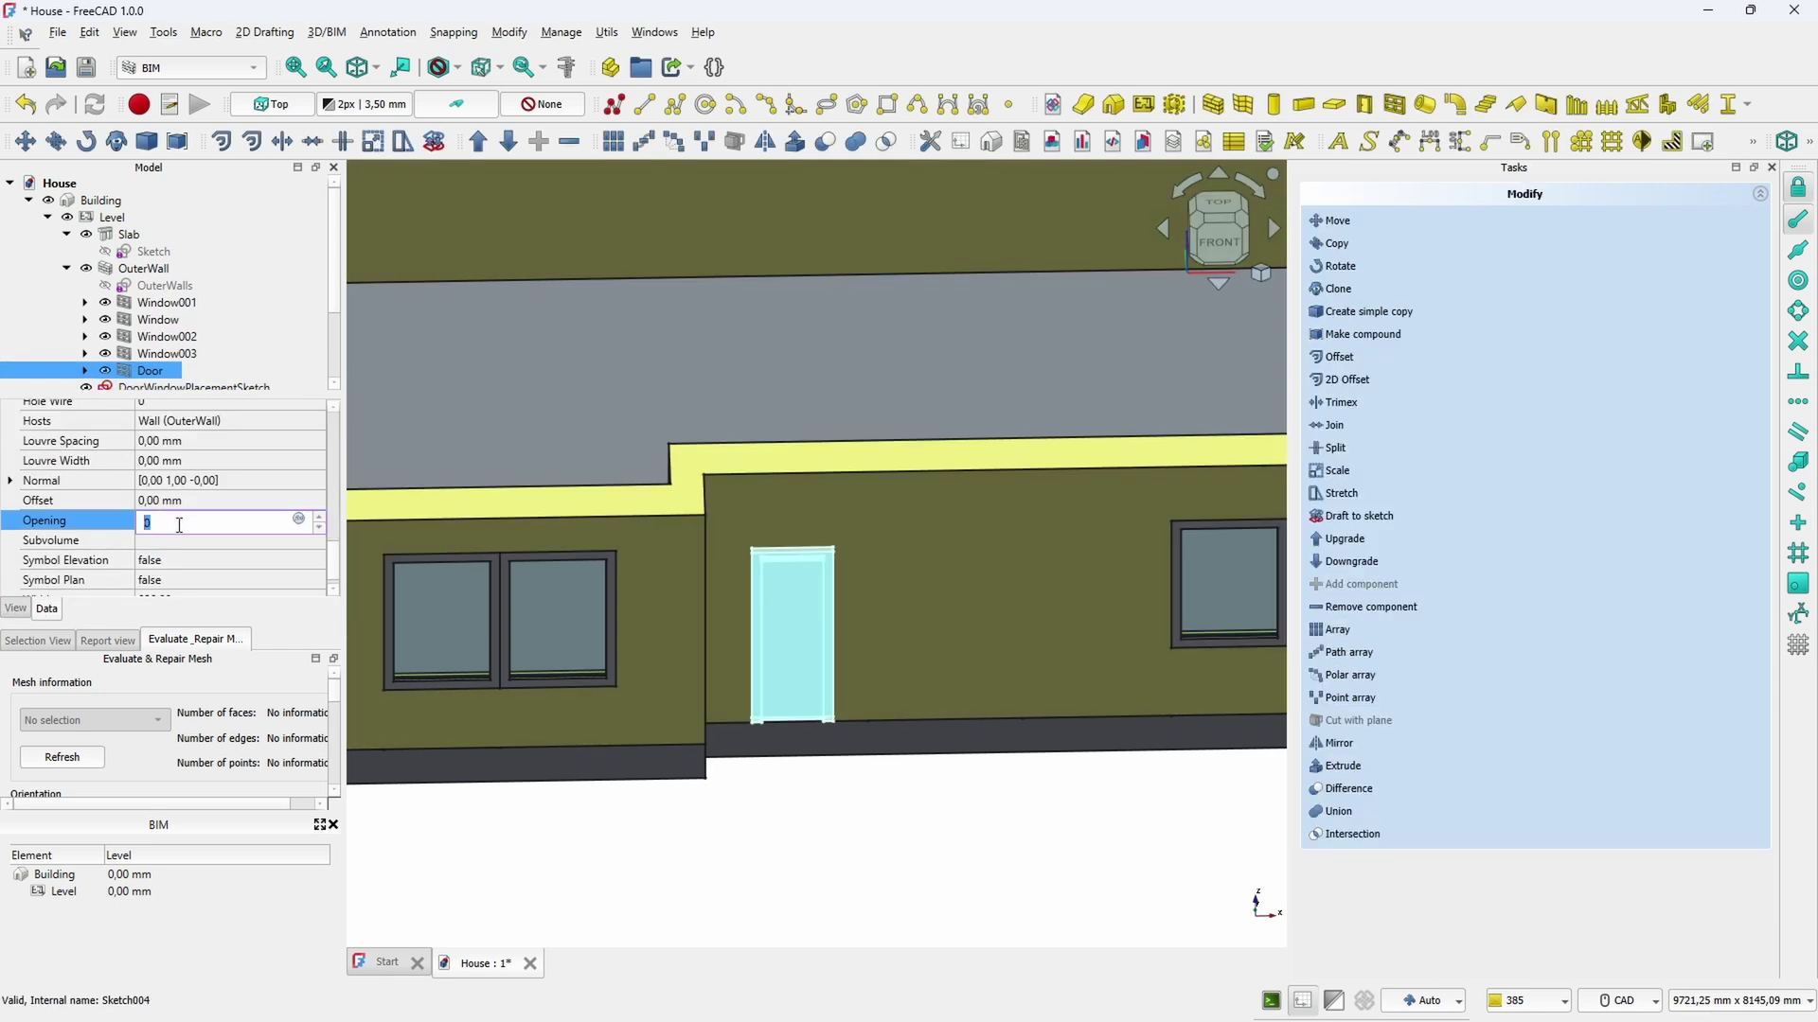
pyautogui.write('25')
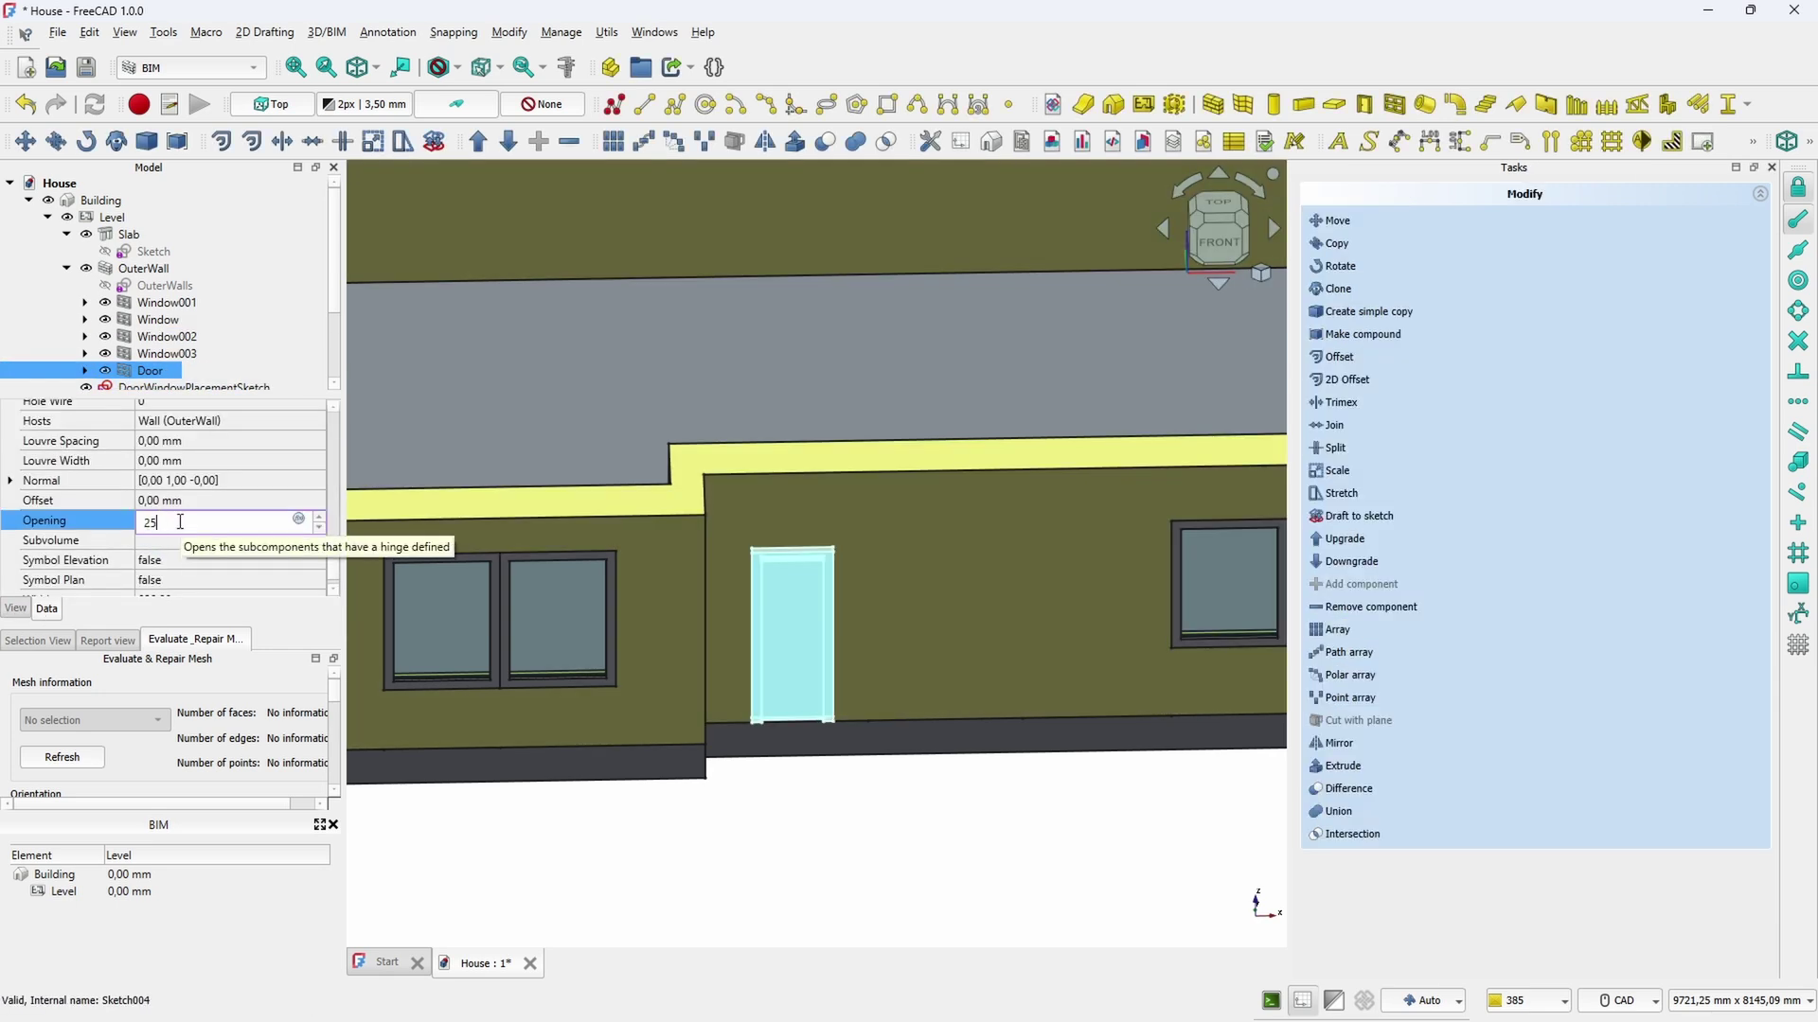
pyautogui.press('Return')
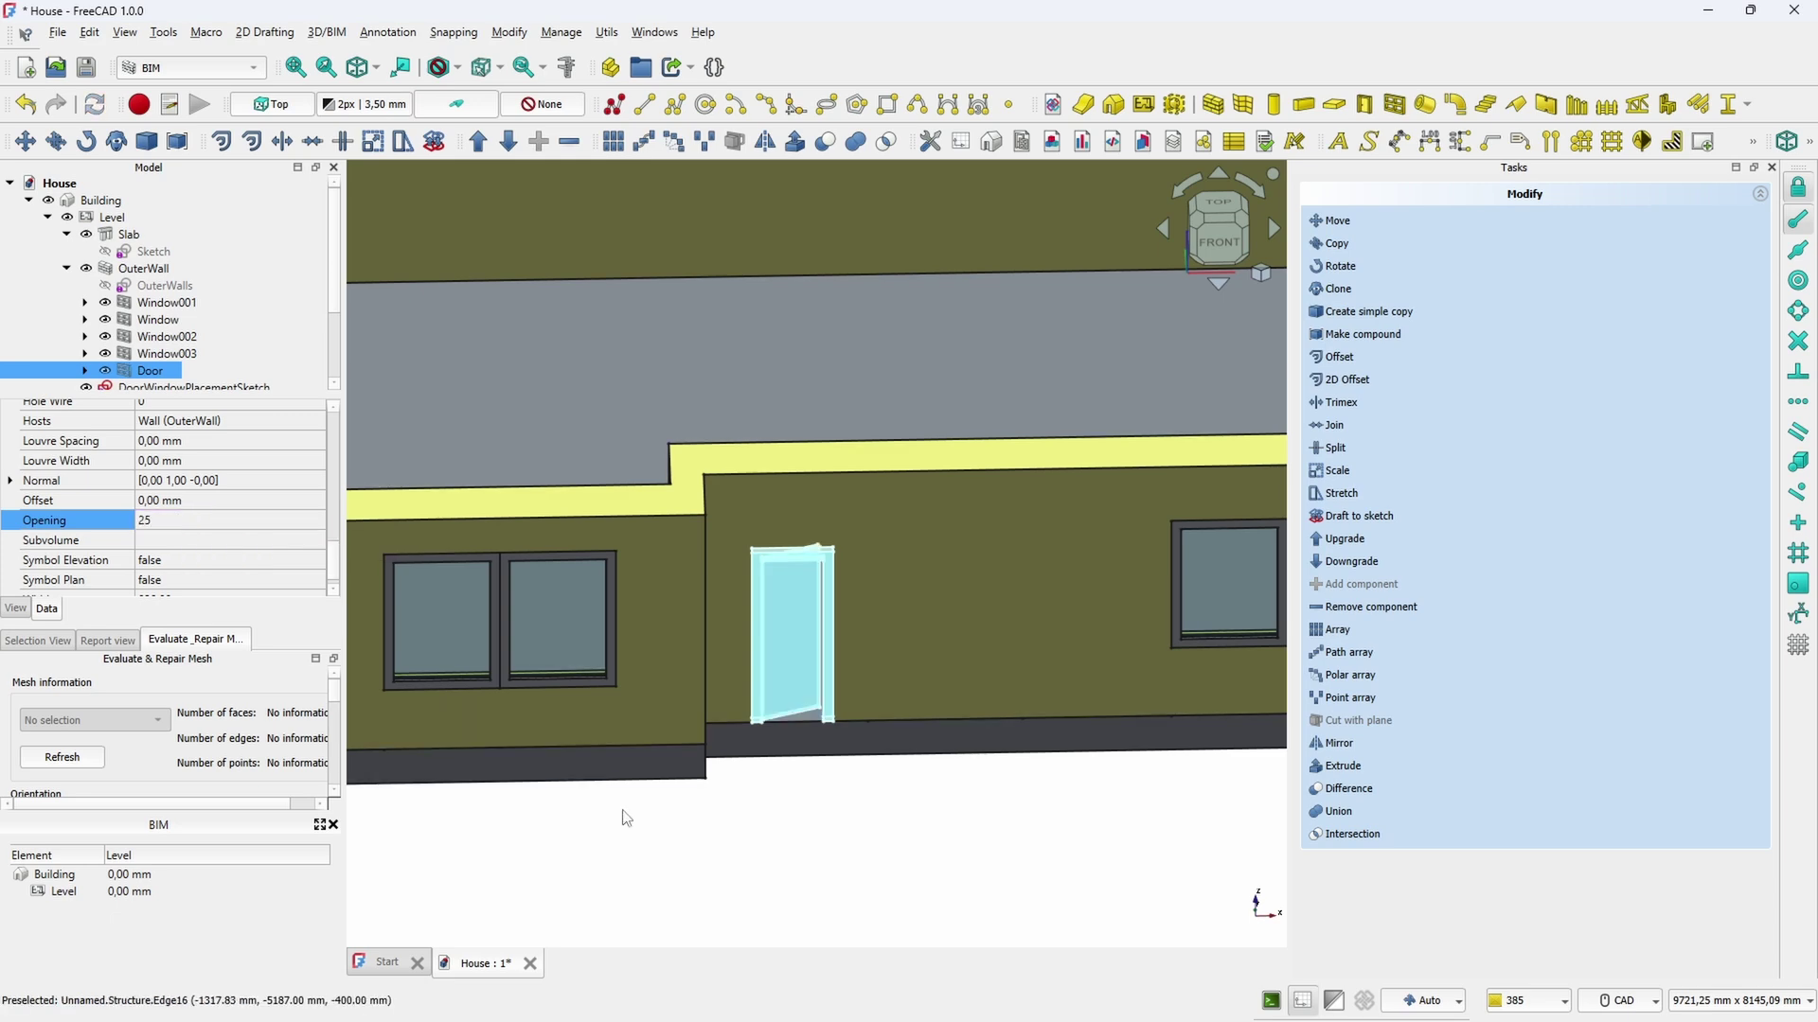
pyautogui.click(786, 822)
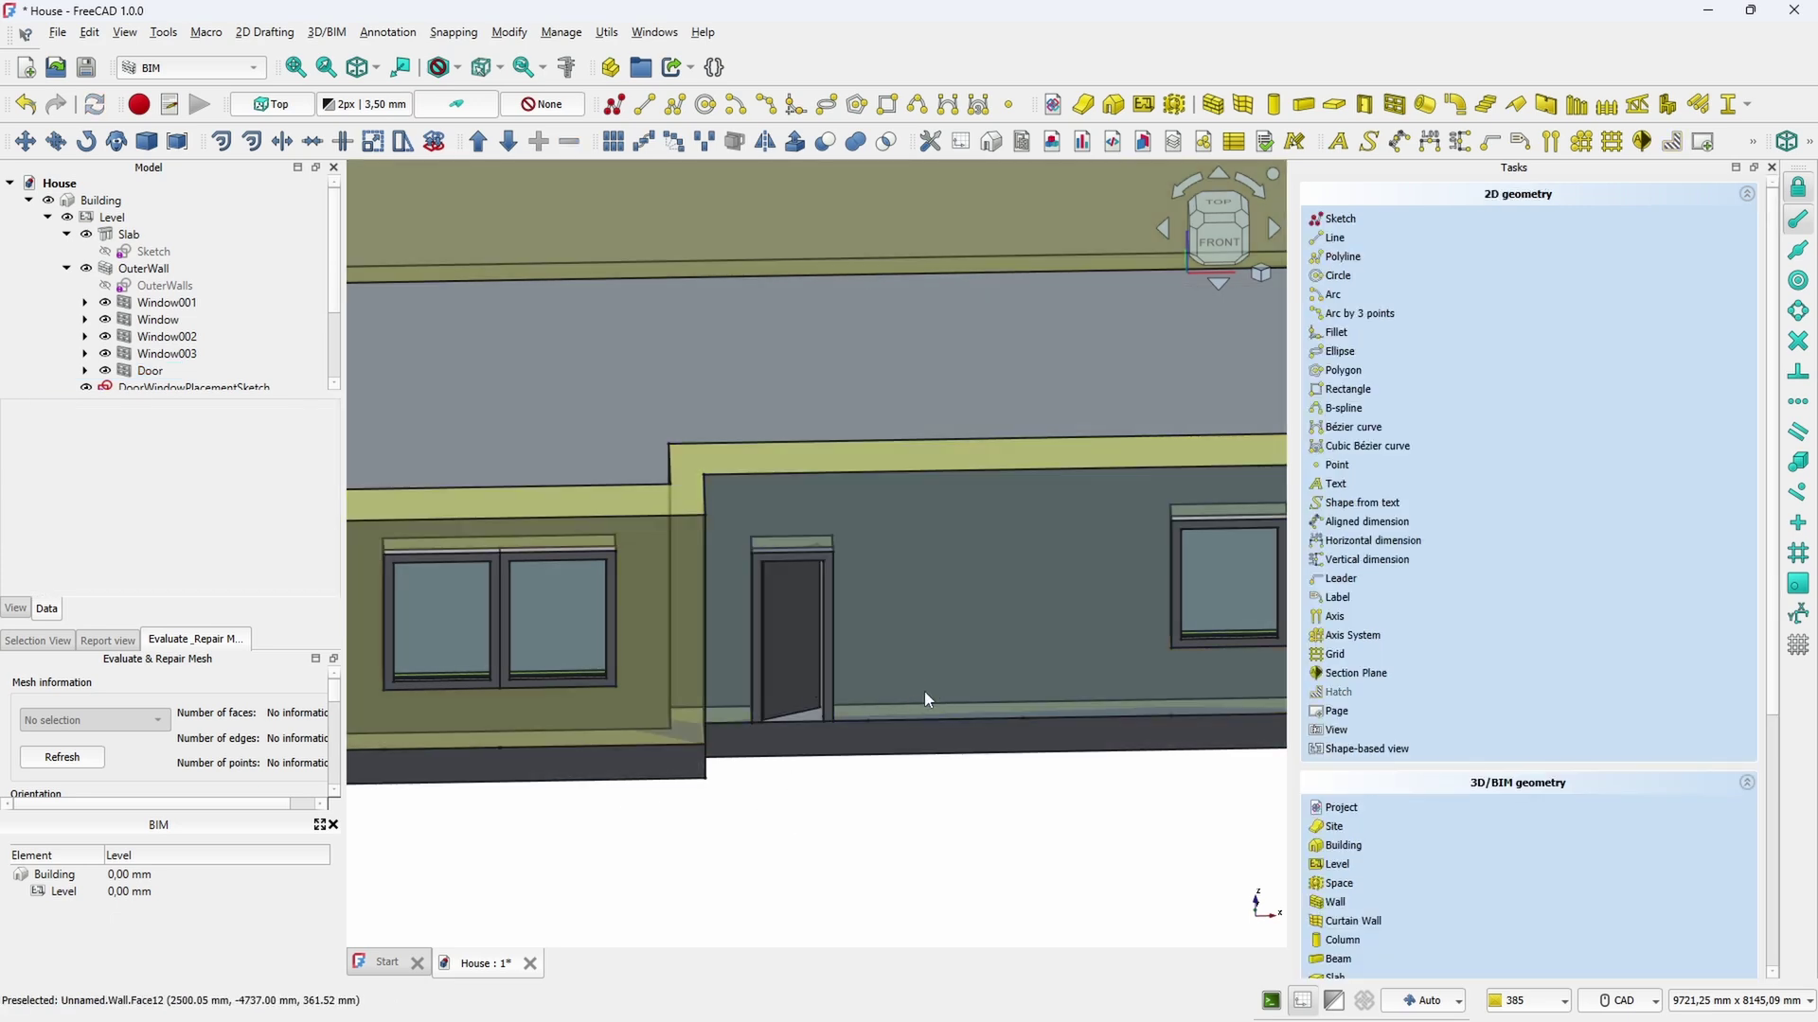
# Invert the opening direction of the front door beside the bay
pyautogui.moveTo(973, 716); pyautogui.dragTo(1120, 558, button='middle')
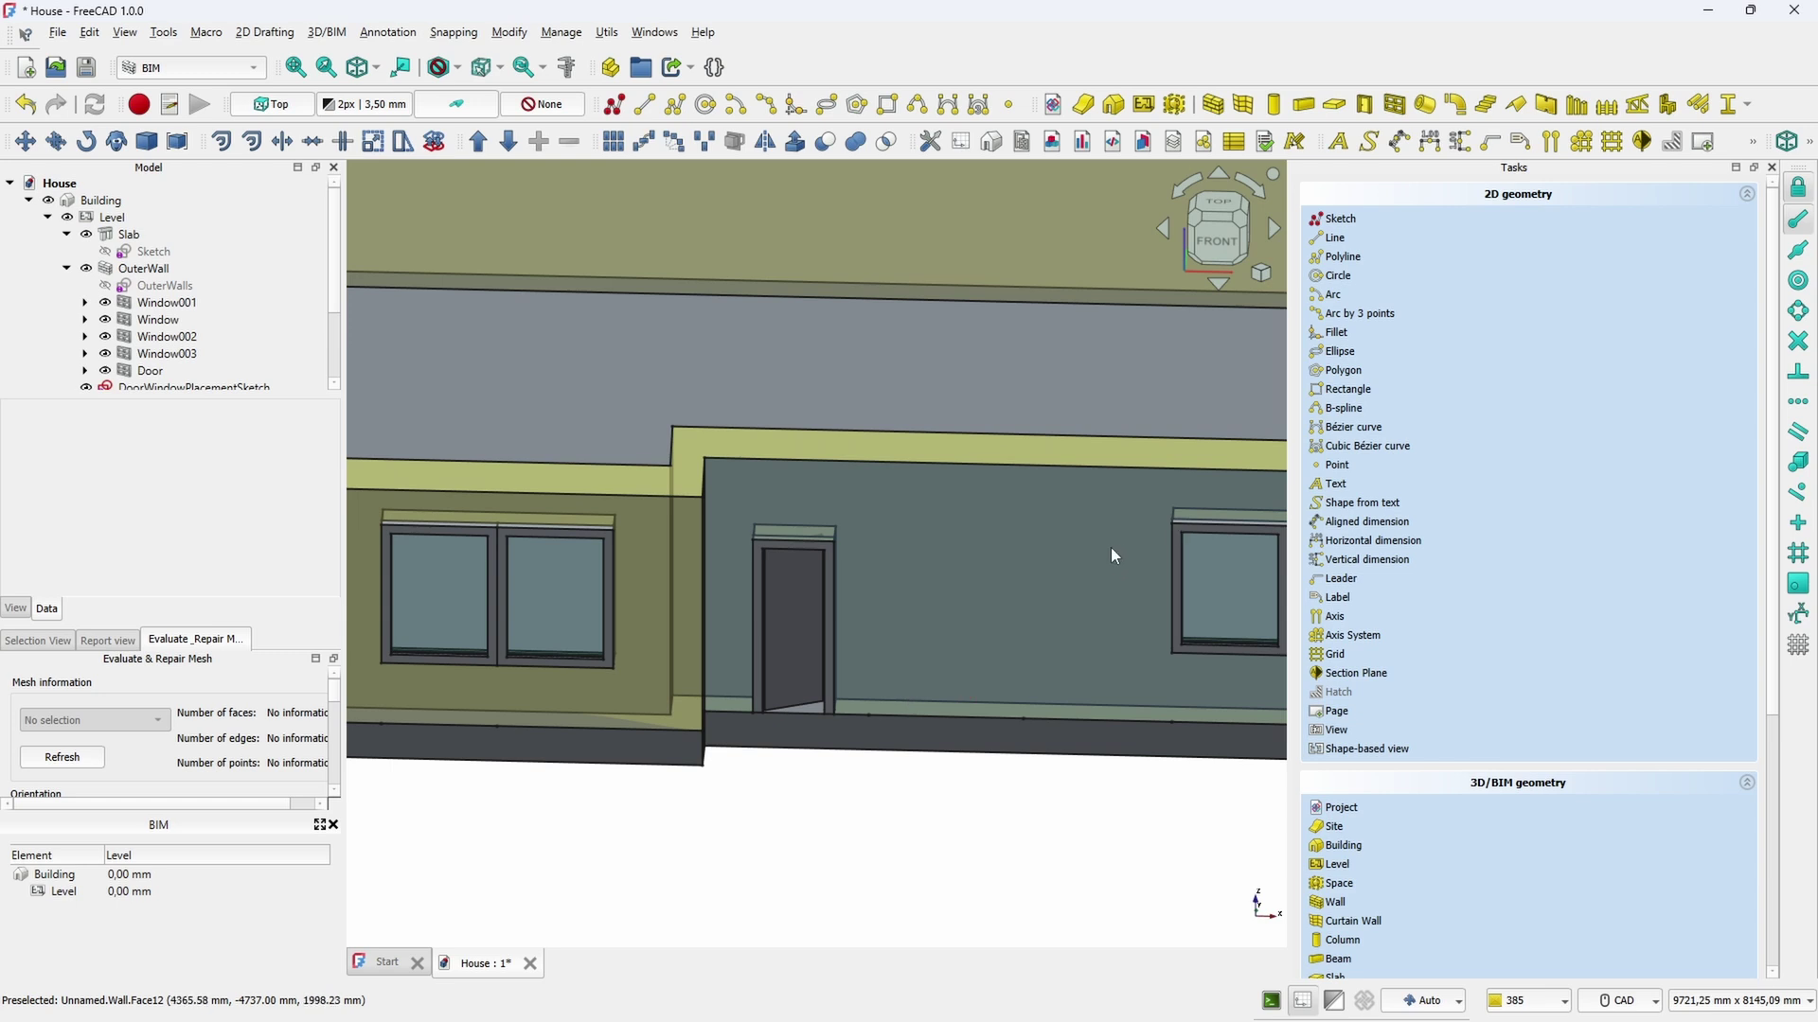
pyautogui.click(1228, 587)
pyautogui.click(794, 620)
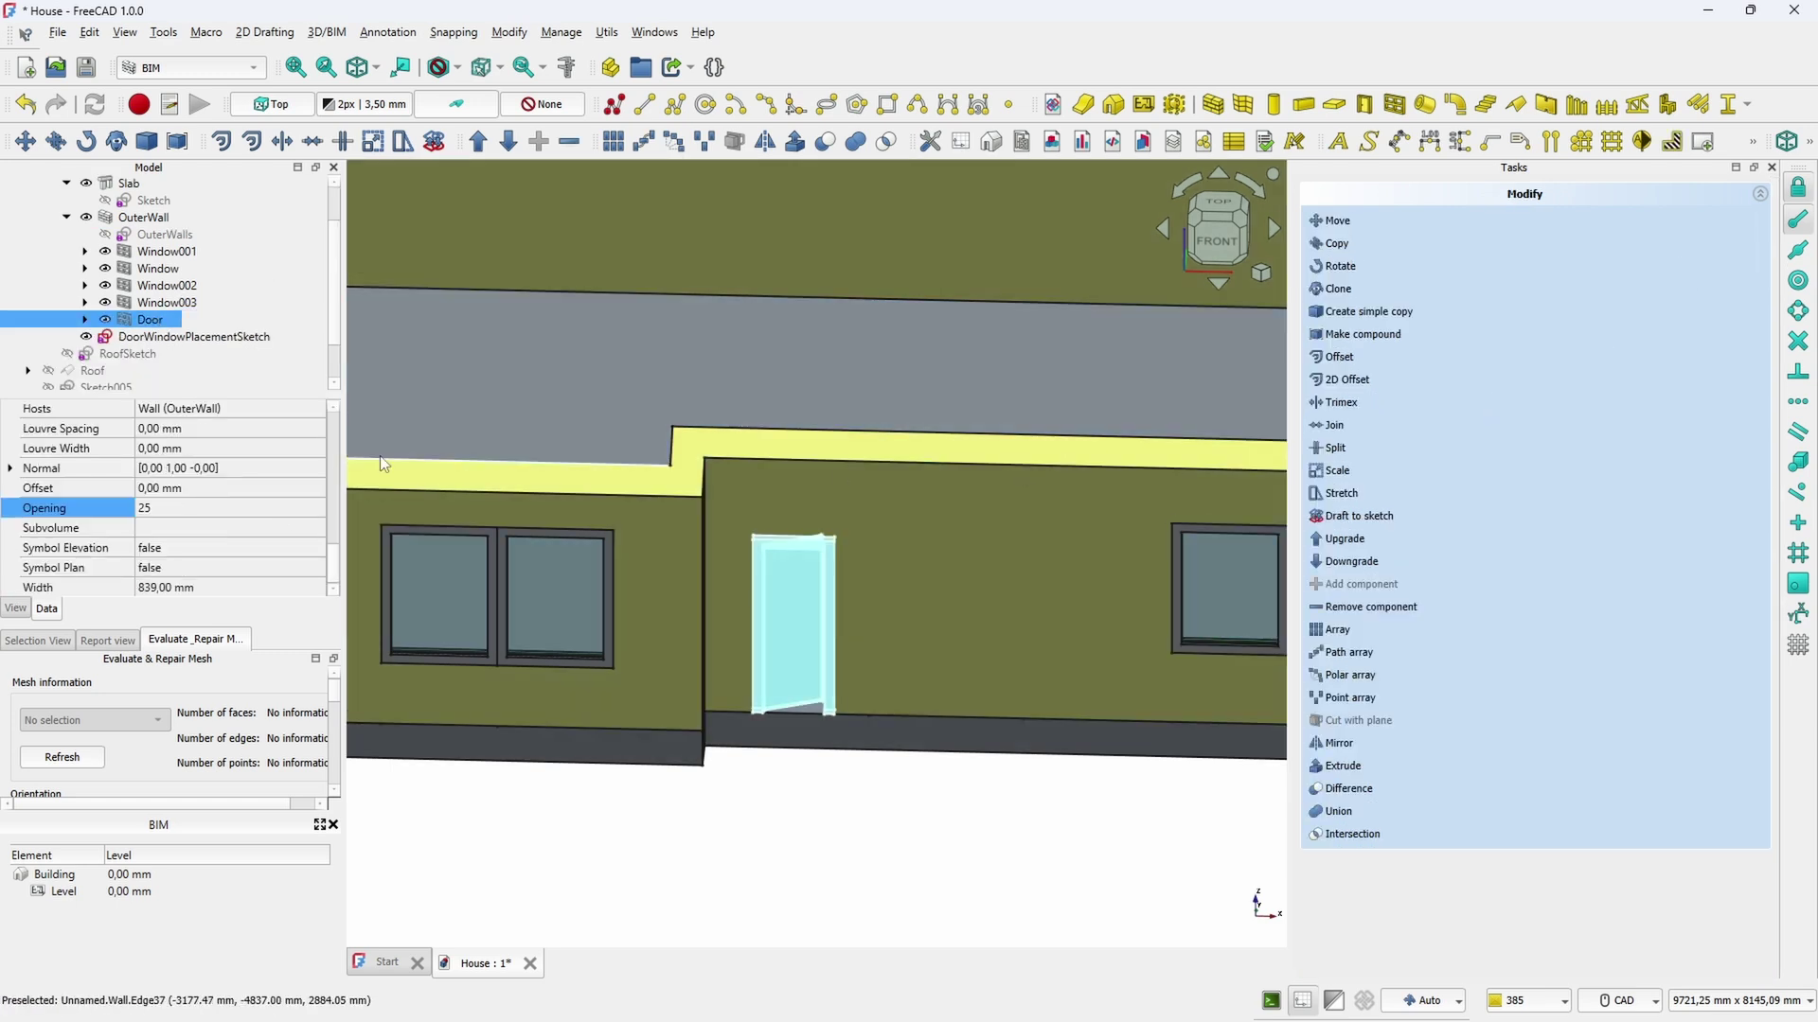
pyautogui.doubleClick(149, 319)
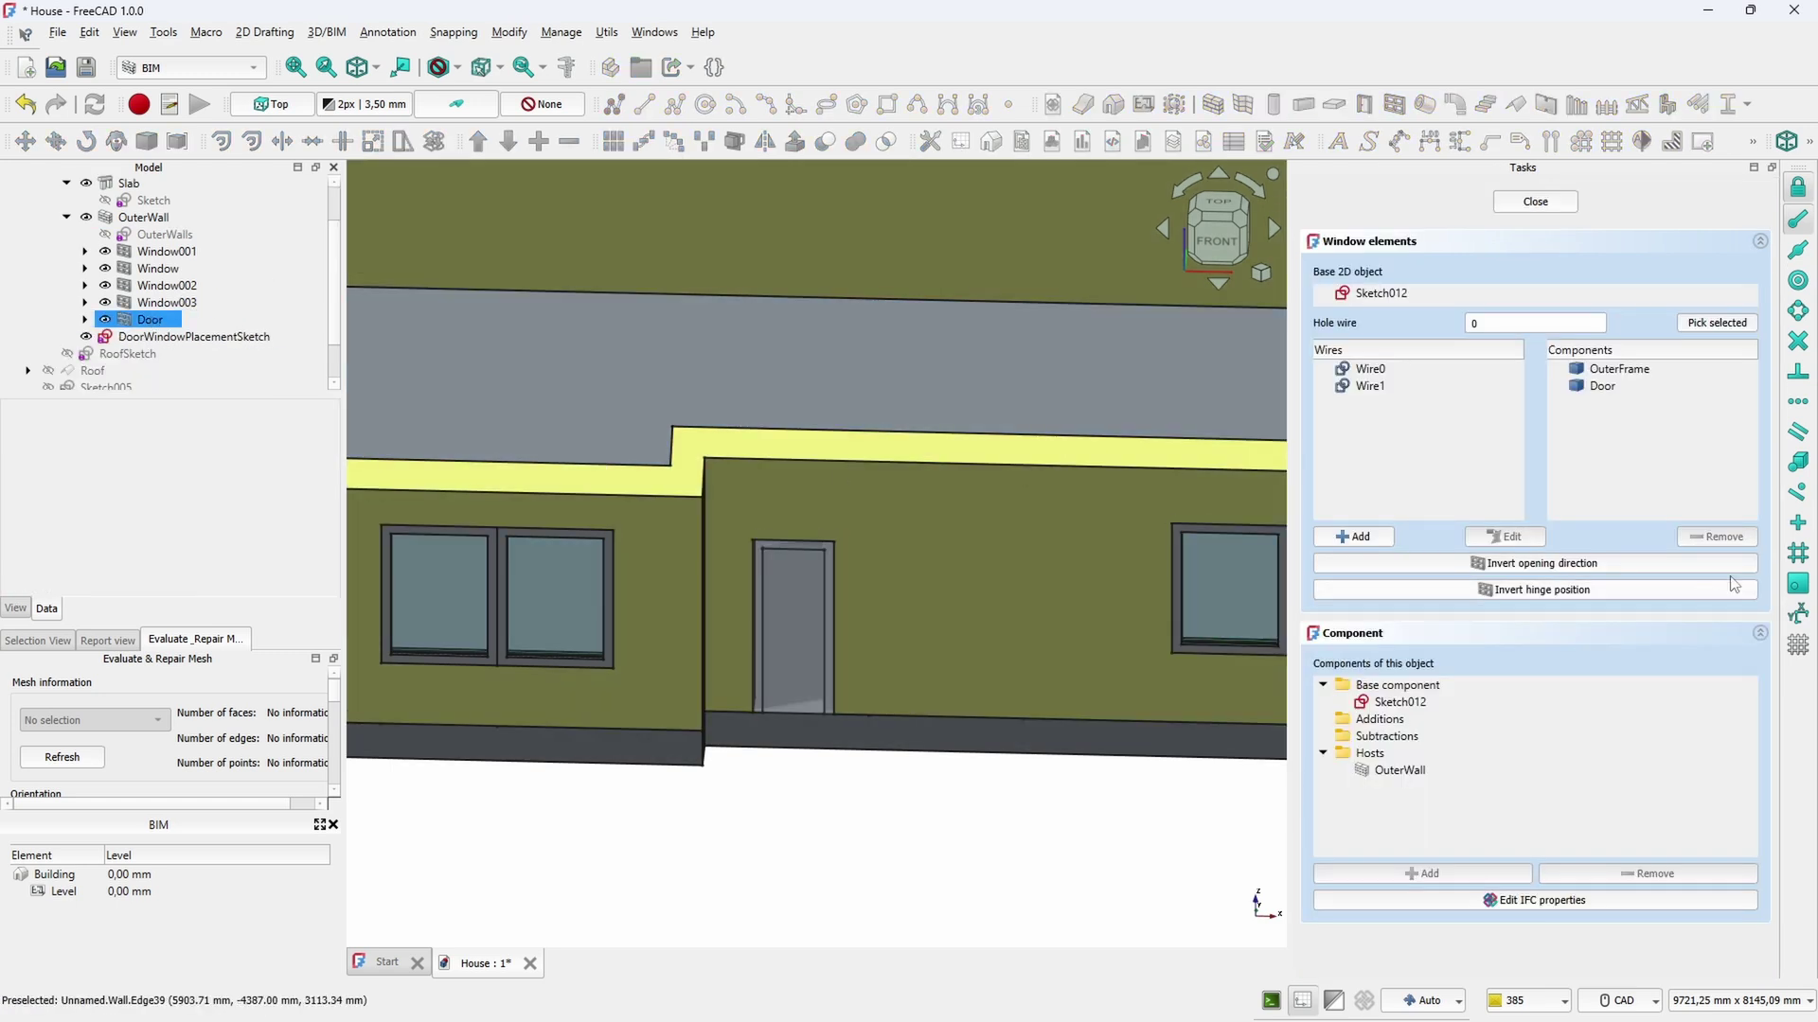
pyautogui.click(1606, 570)
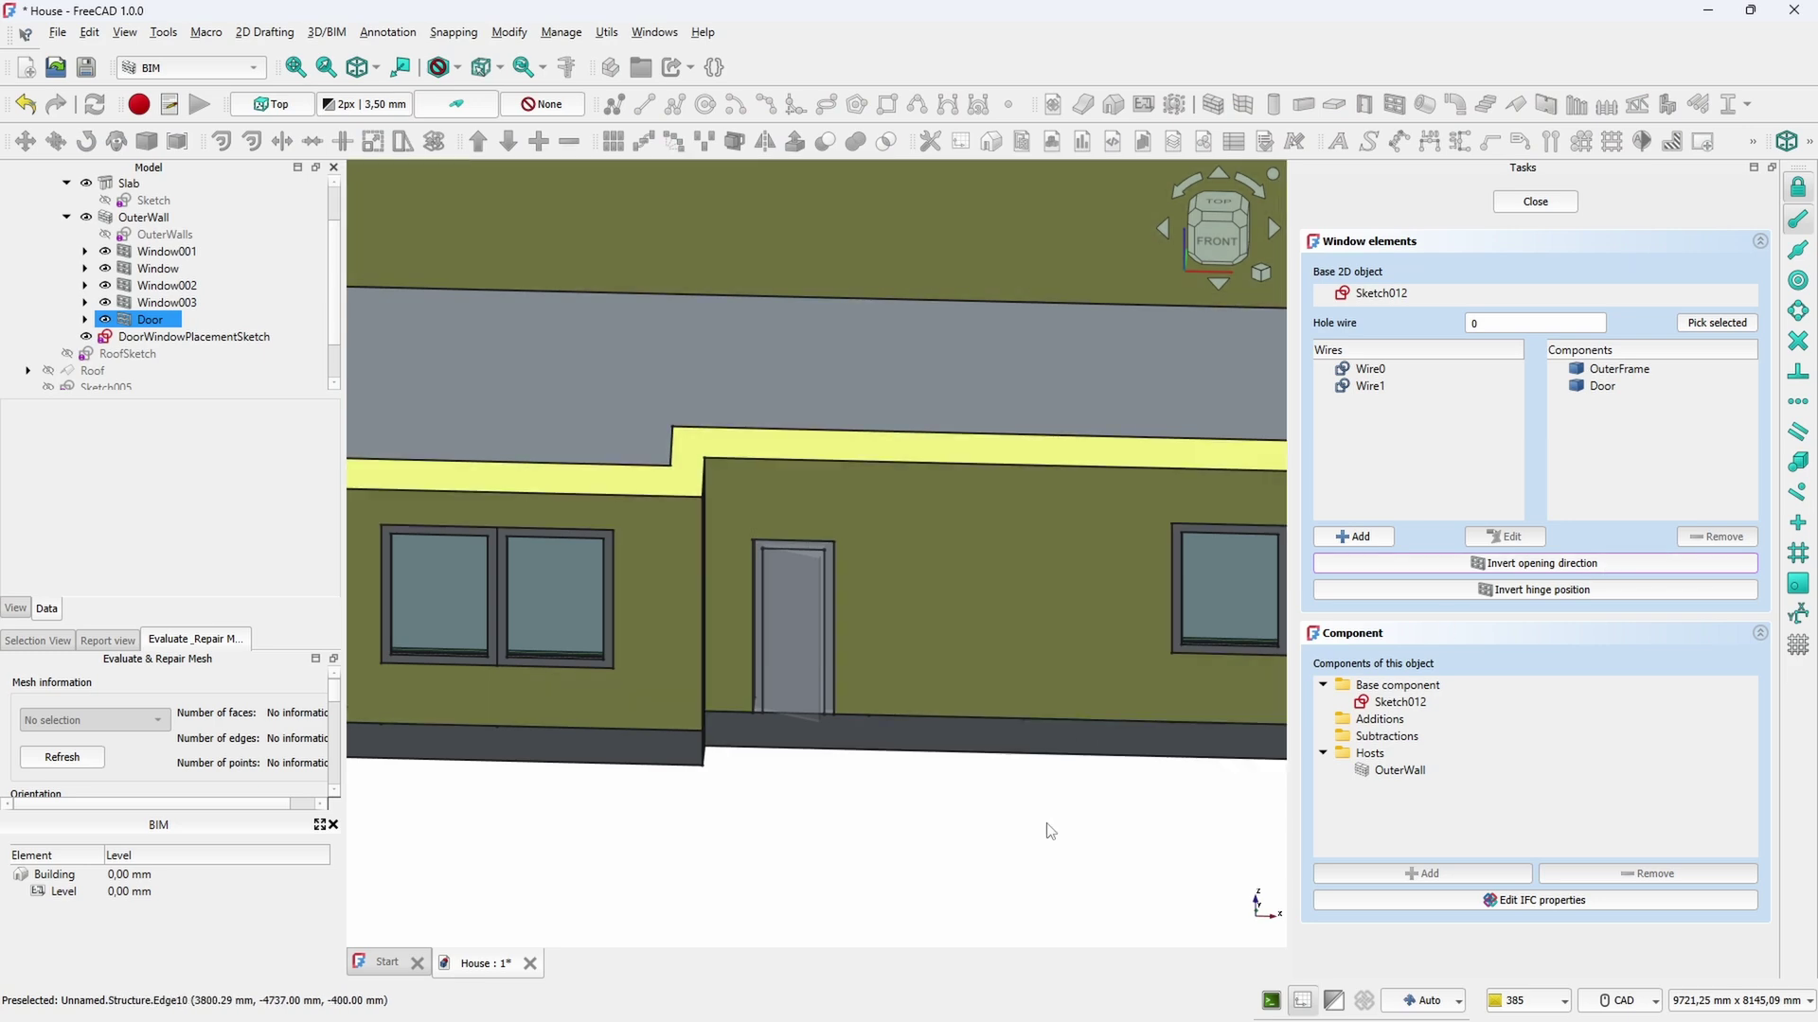
pyautogui.moveTo(1101, 812); pyautogui.dragTo(888, 752, button='middle')
pyautogui.click(1545, 201)
# Insert a fixed window 500 mm wide and 1900 mm high, with a 100 mm sill height, at the placement point just east of the front door
pyautogui.press('1')
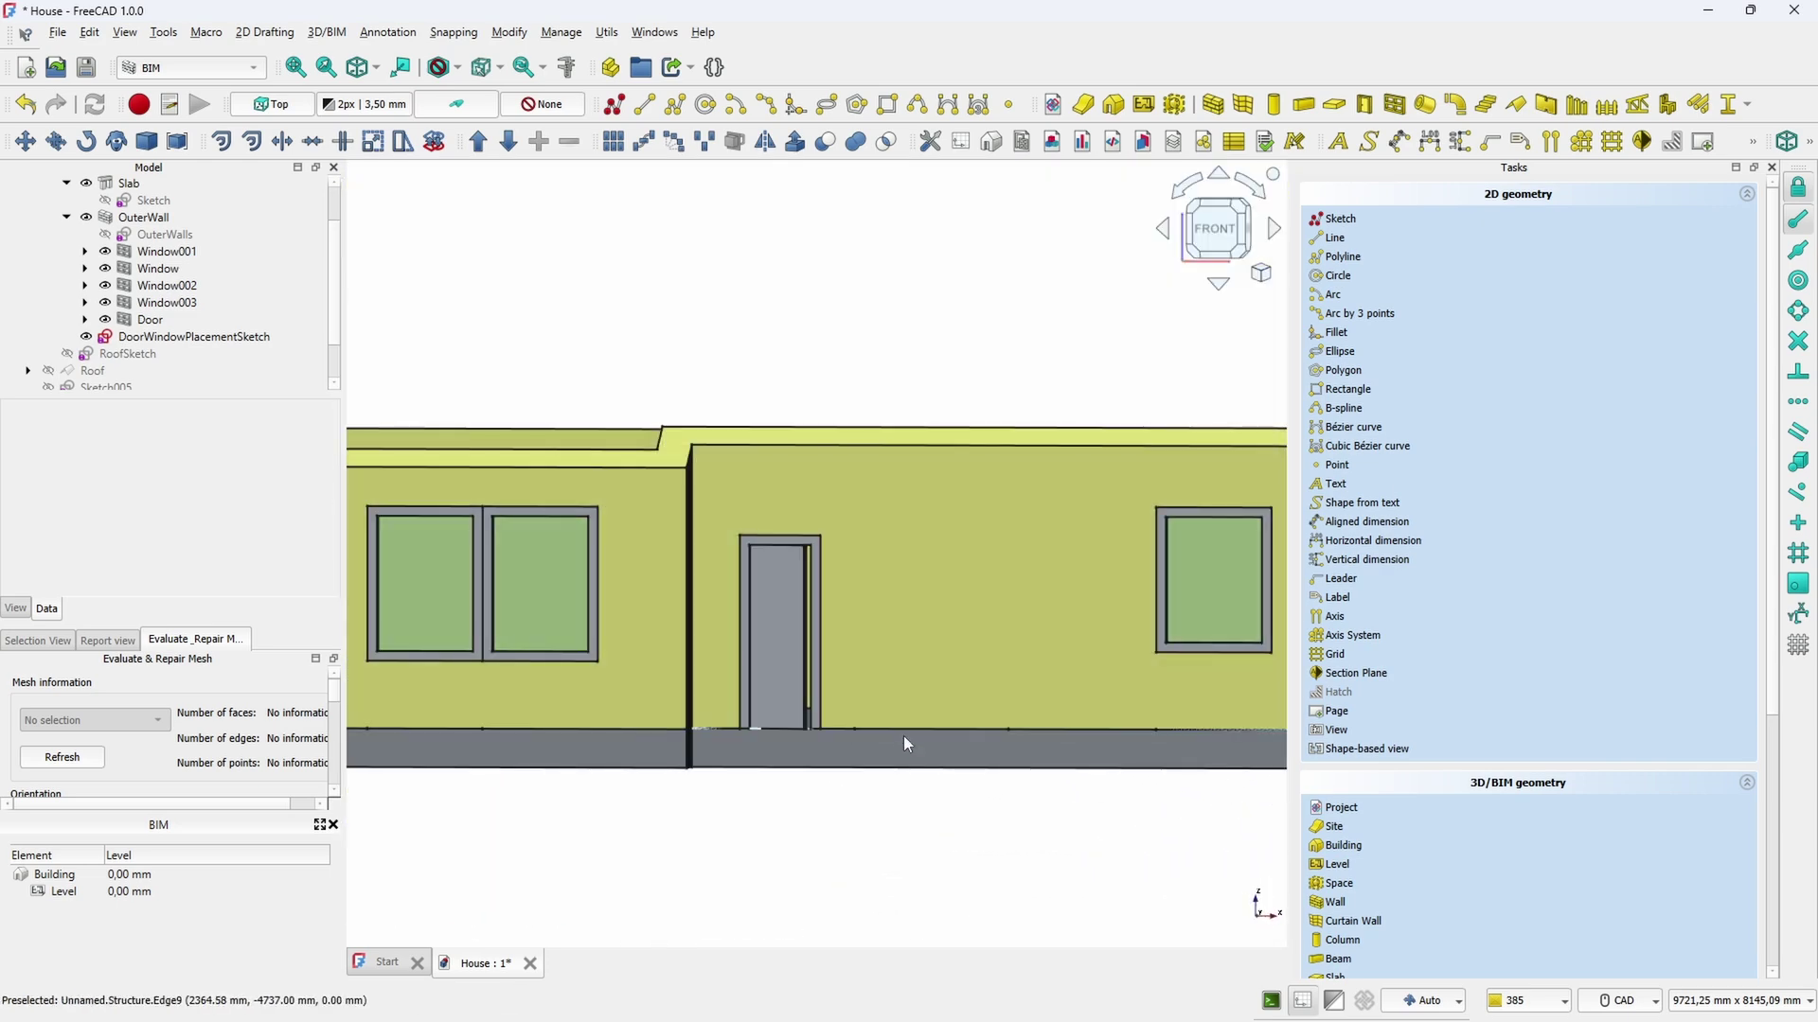
pyautogui.press('w')
pyautogui.press('n')
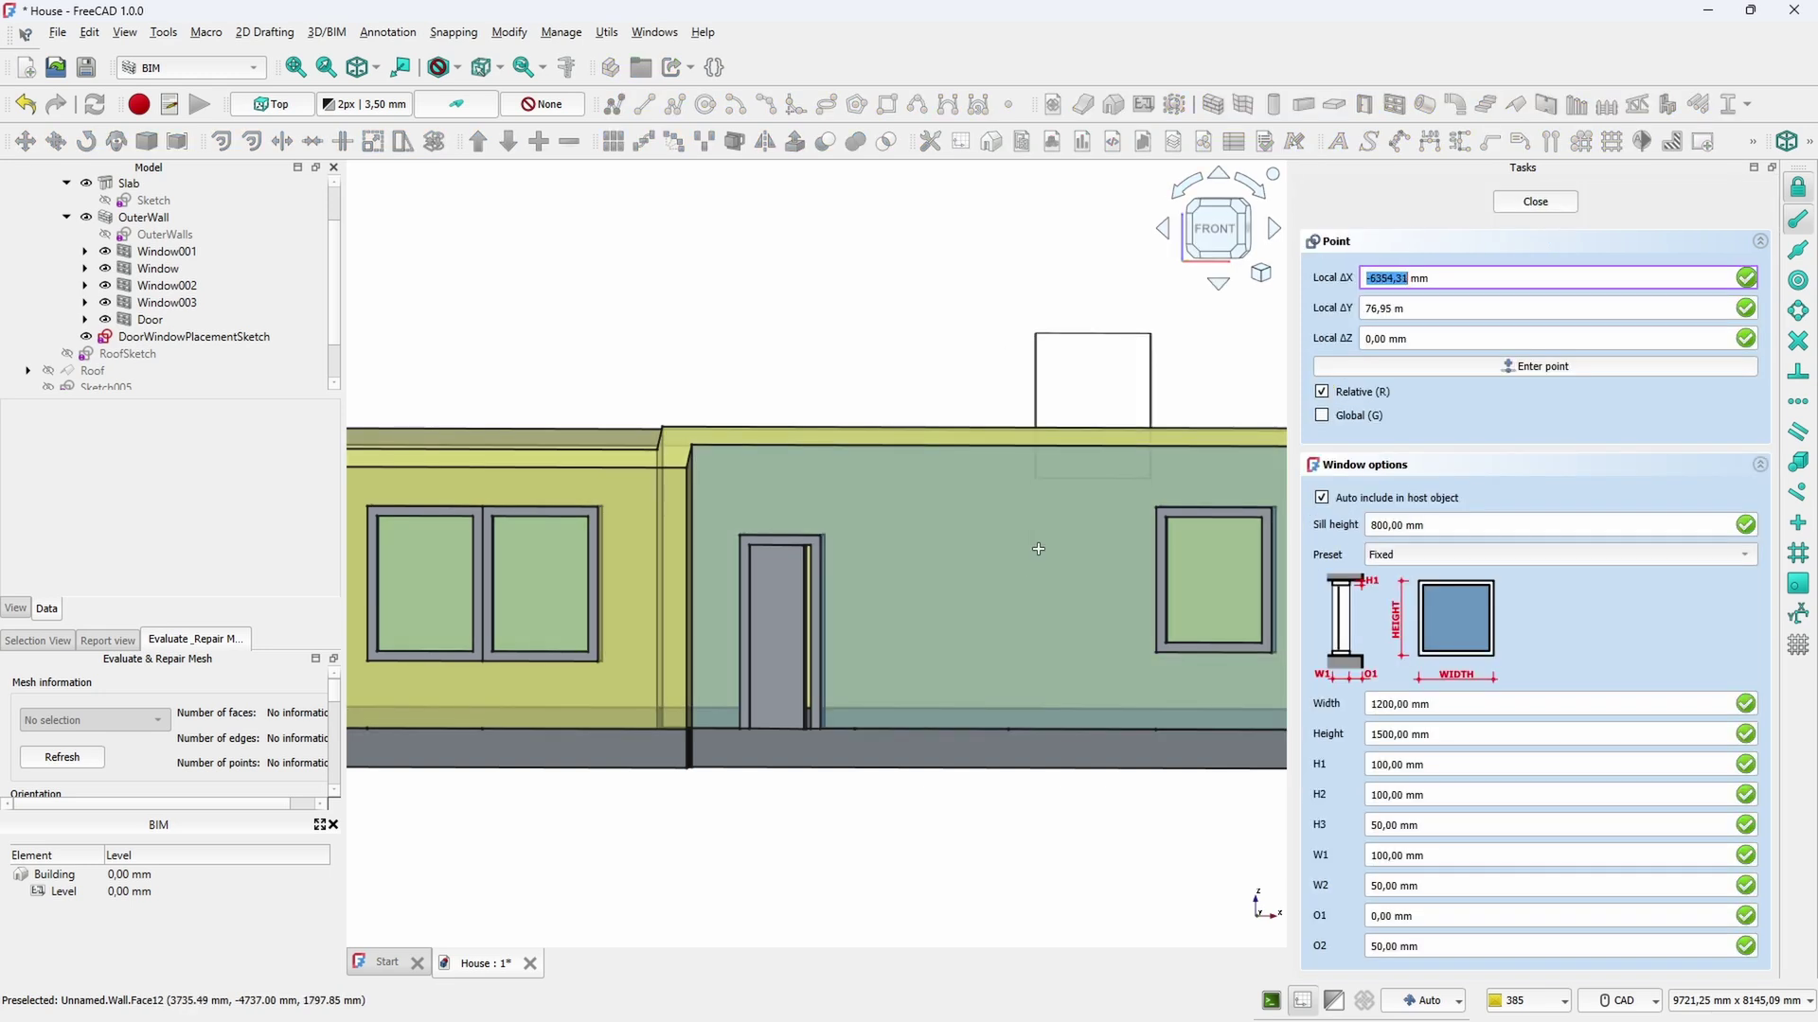
pyautogui.moveTo(1388, 525); pyautogui.dragTo(1367, 526)
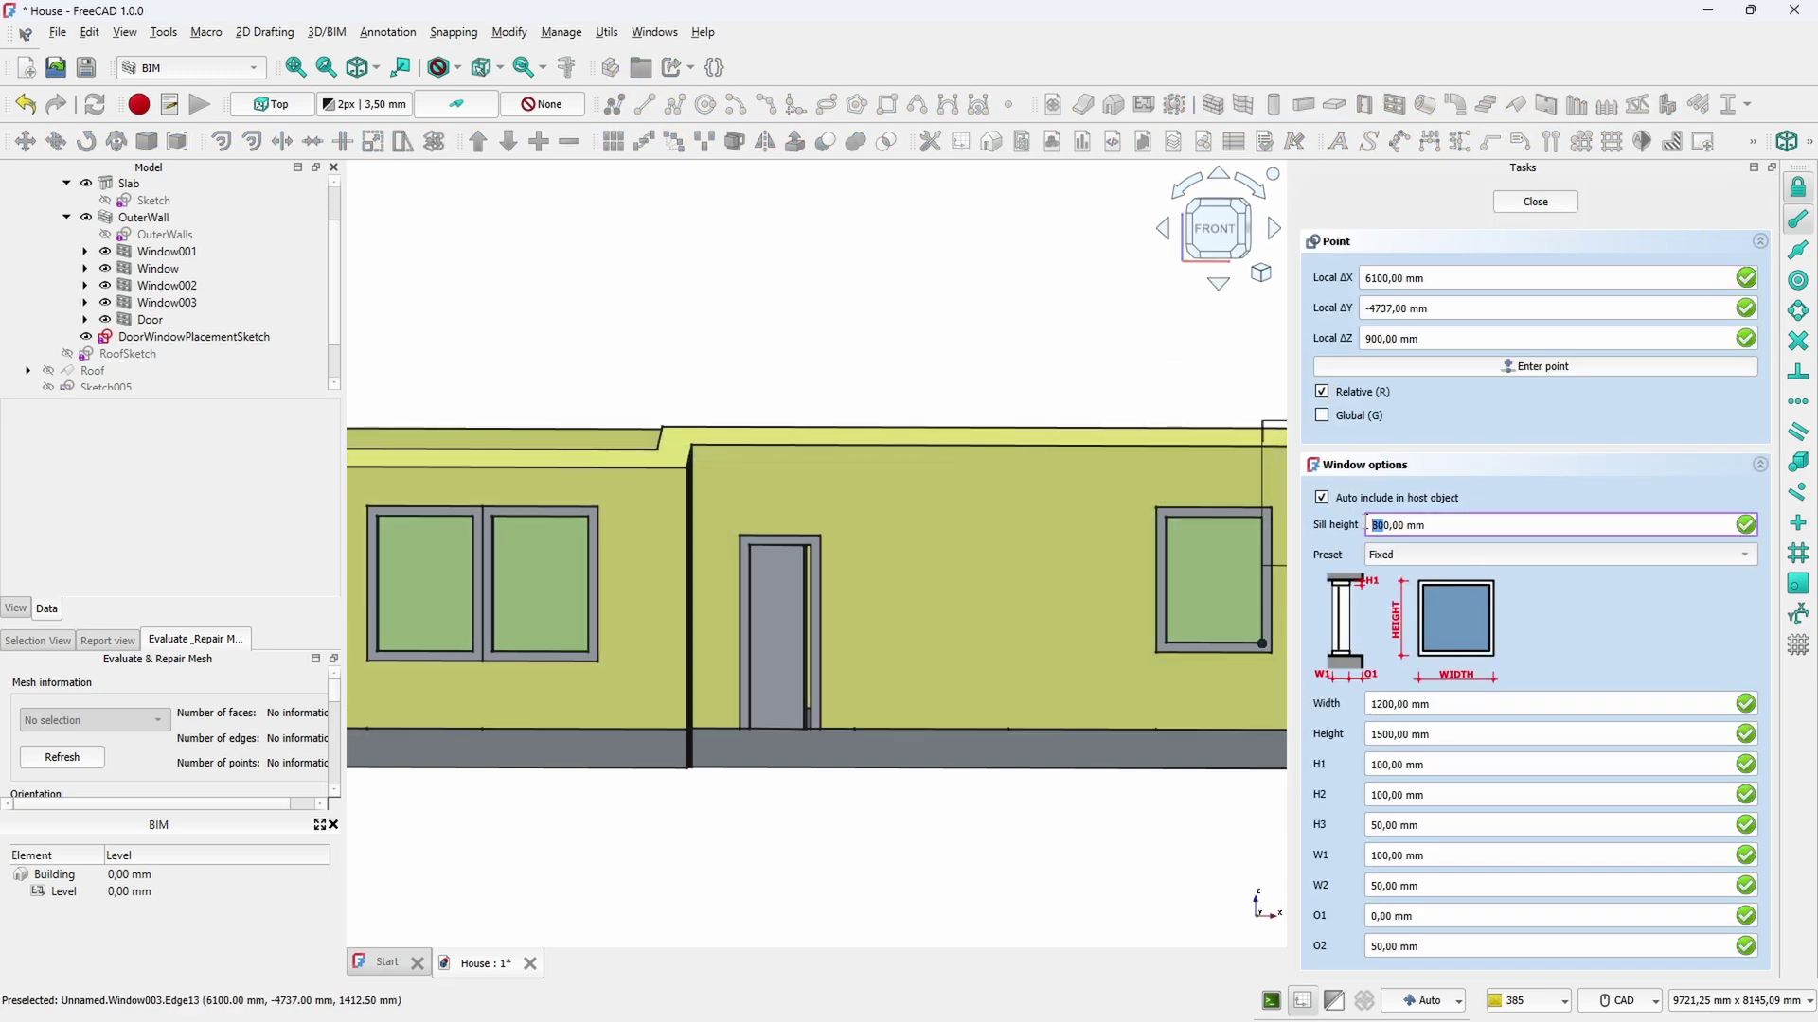
pyautogui.write('1')
pyautogui.click(1394, 734)
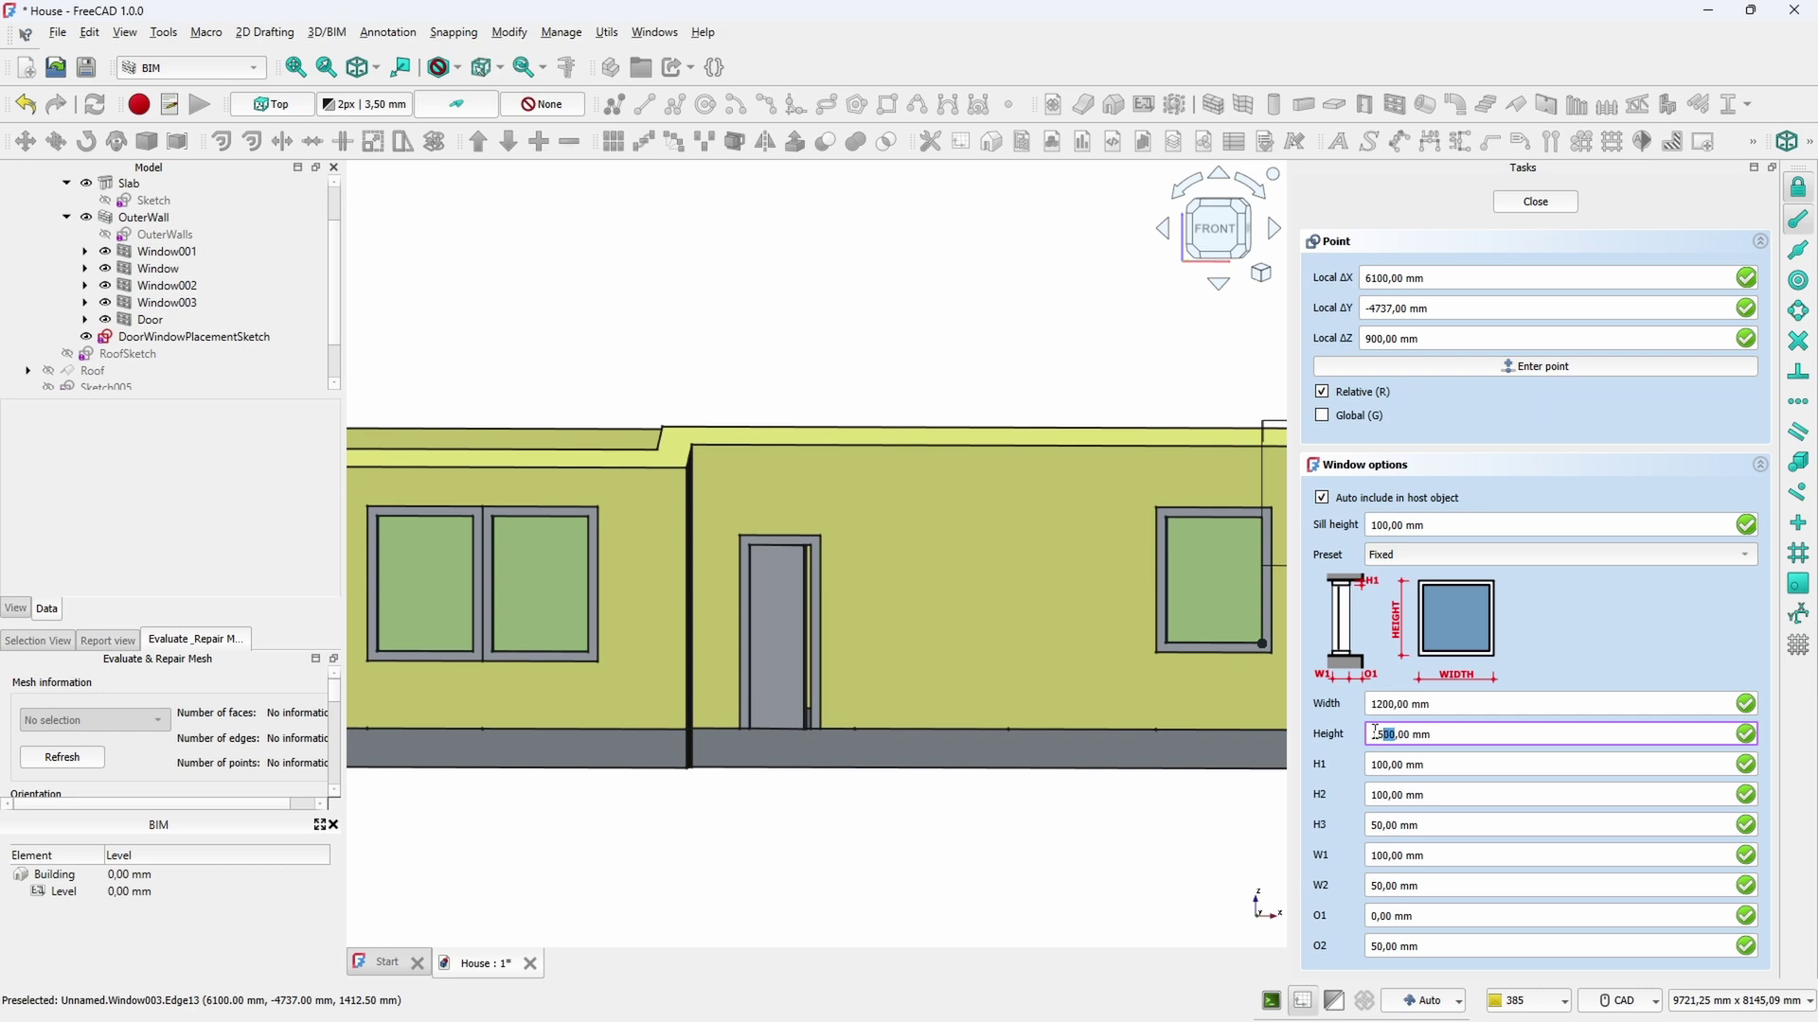
pyautogui.write('1900')
pyautogui.hotkey('shift', 'Tab')
pyautogui.write('500')
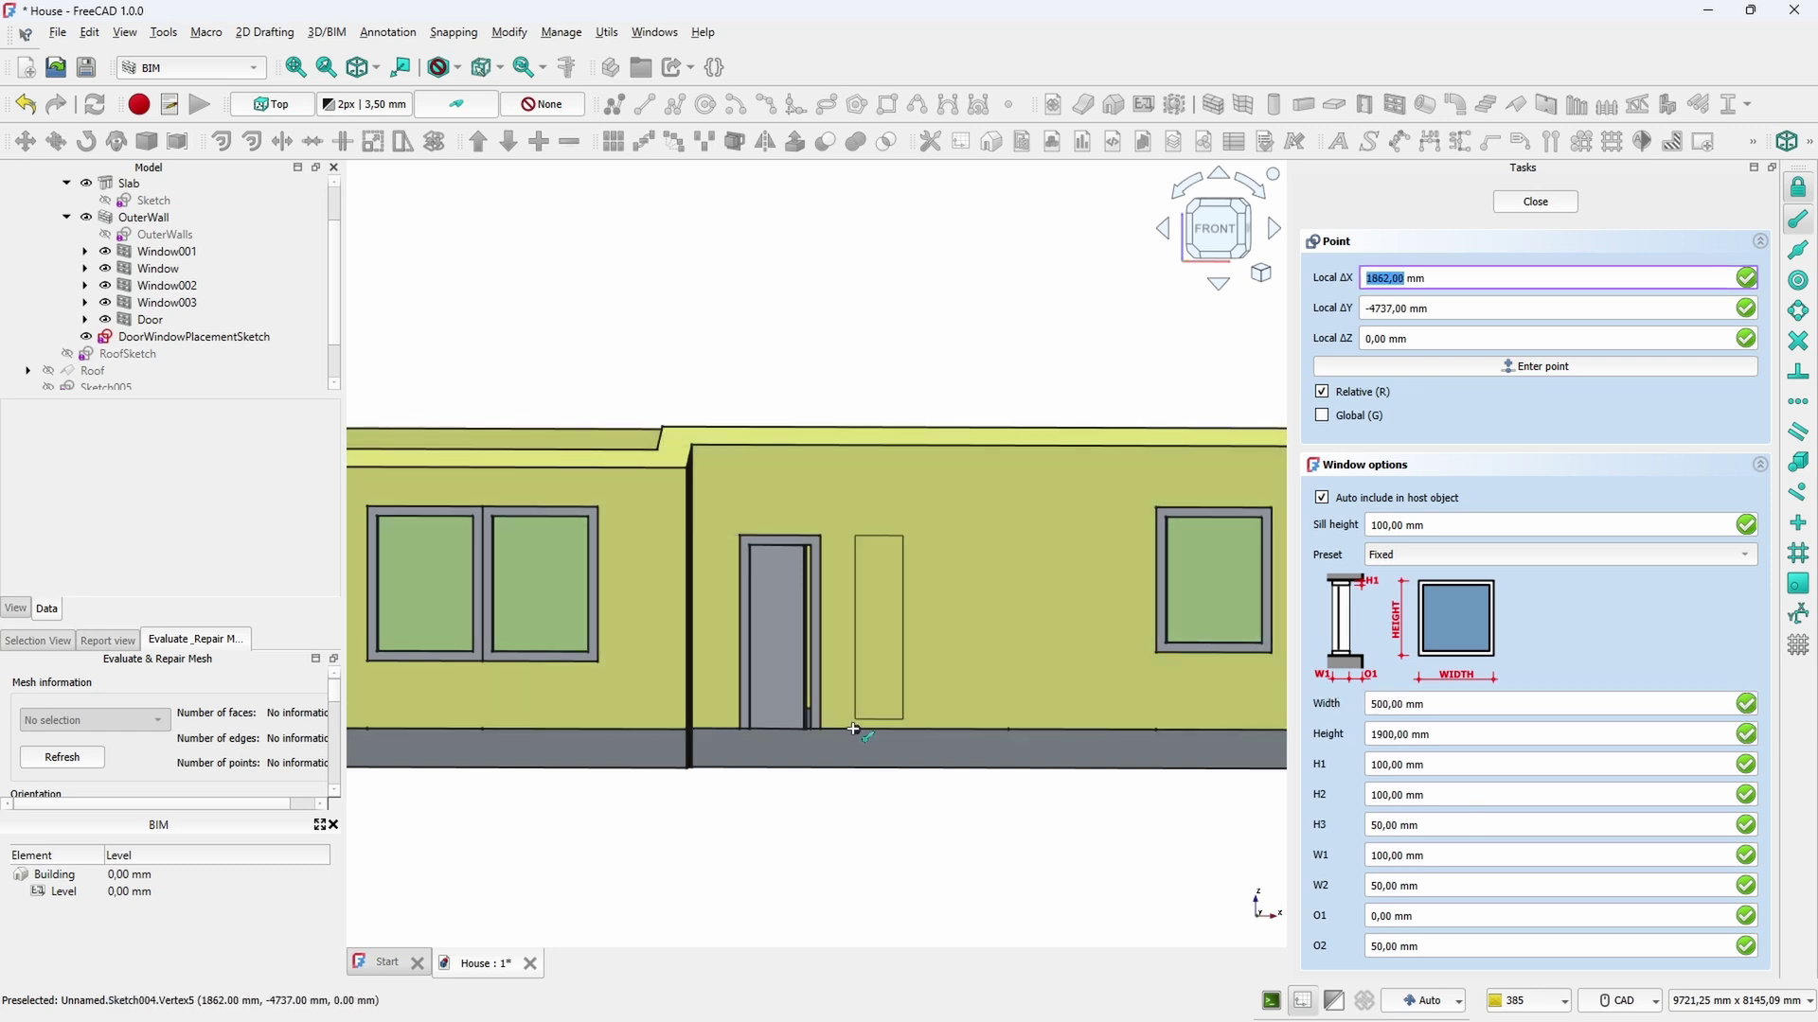
pyautogui.click(853, 730)
# In the door and window placement sketch, set the rear-wall point just west of the vertical axis 4600 mm from the northwest corner
pyautogui.scroll(-3, 933, 834)
pyautogui.moveTo(933, 834); pyautogui.dragTo(919, 886, button='middle')
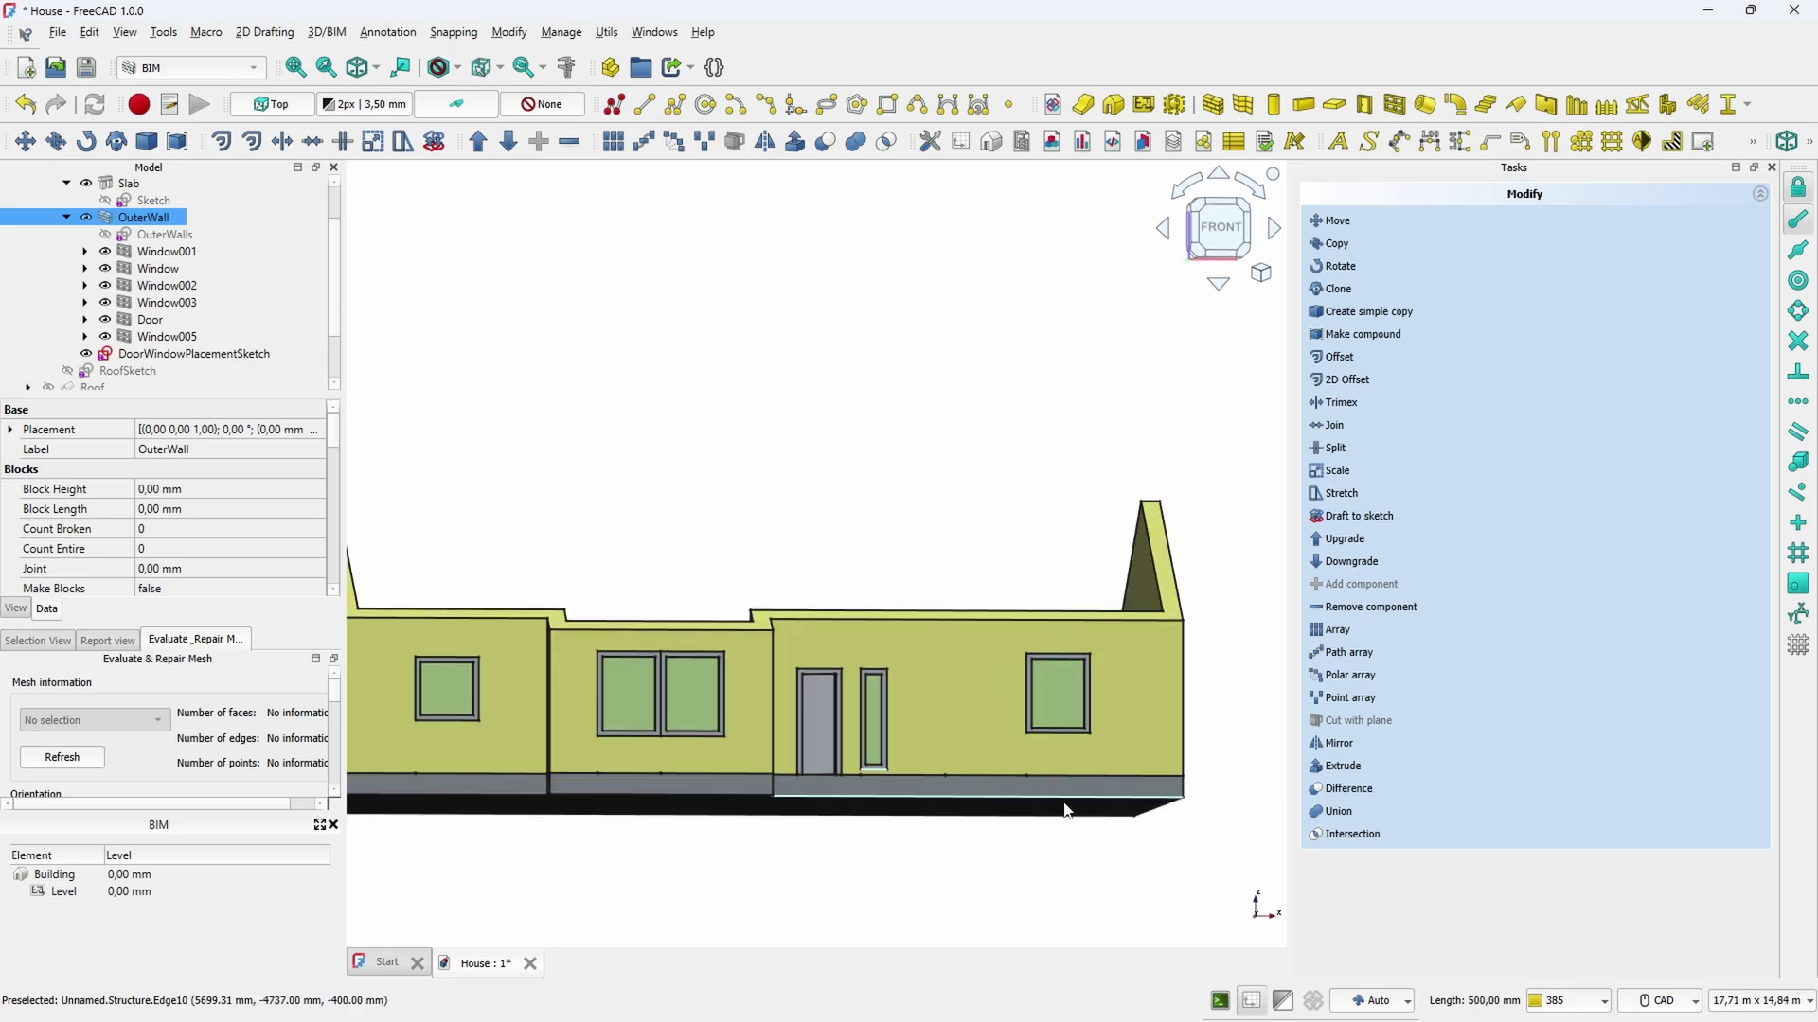
pyautogui.scroll(-1, 1064, 581)
pyautogui.moveTo(1063, 580); pyautogui.dragTo(1107, 655, button='middle')
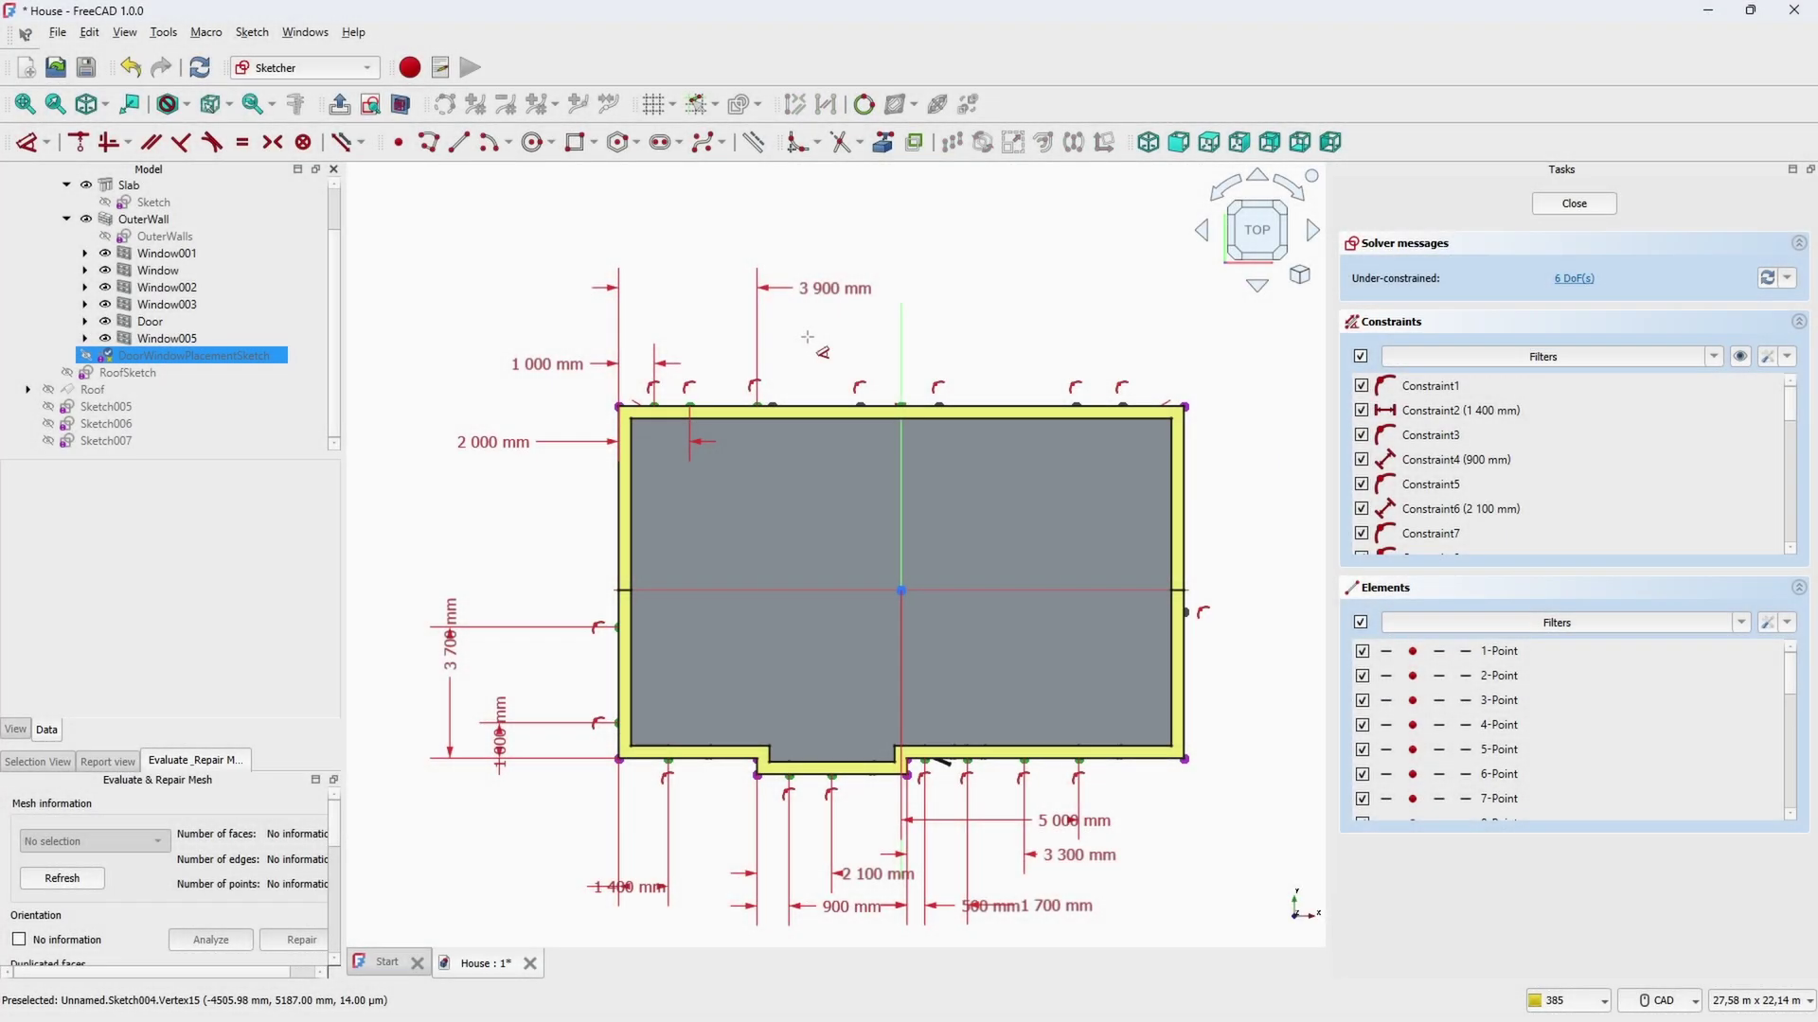
pyautogui.click(619, 407)
pyautogui.click(859, 407)
pyautogui.click(933, 224)
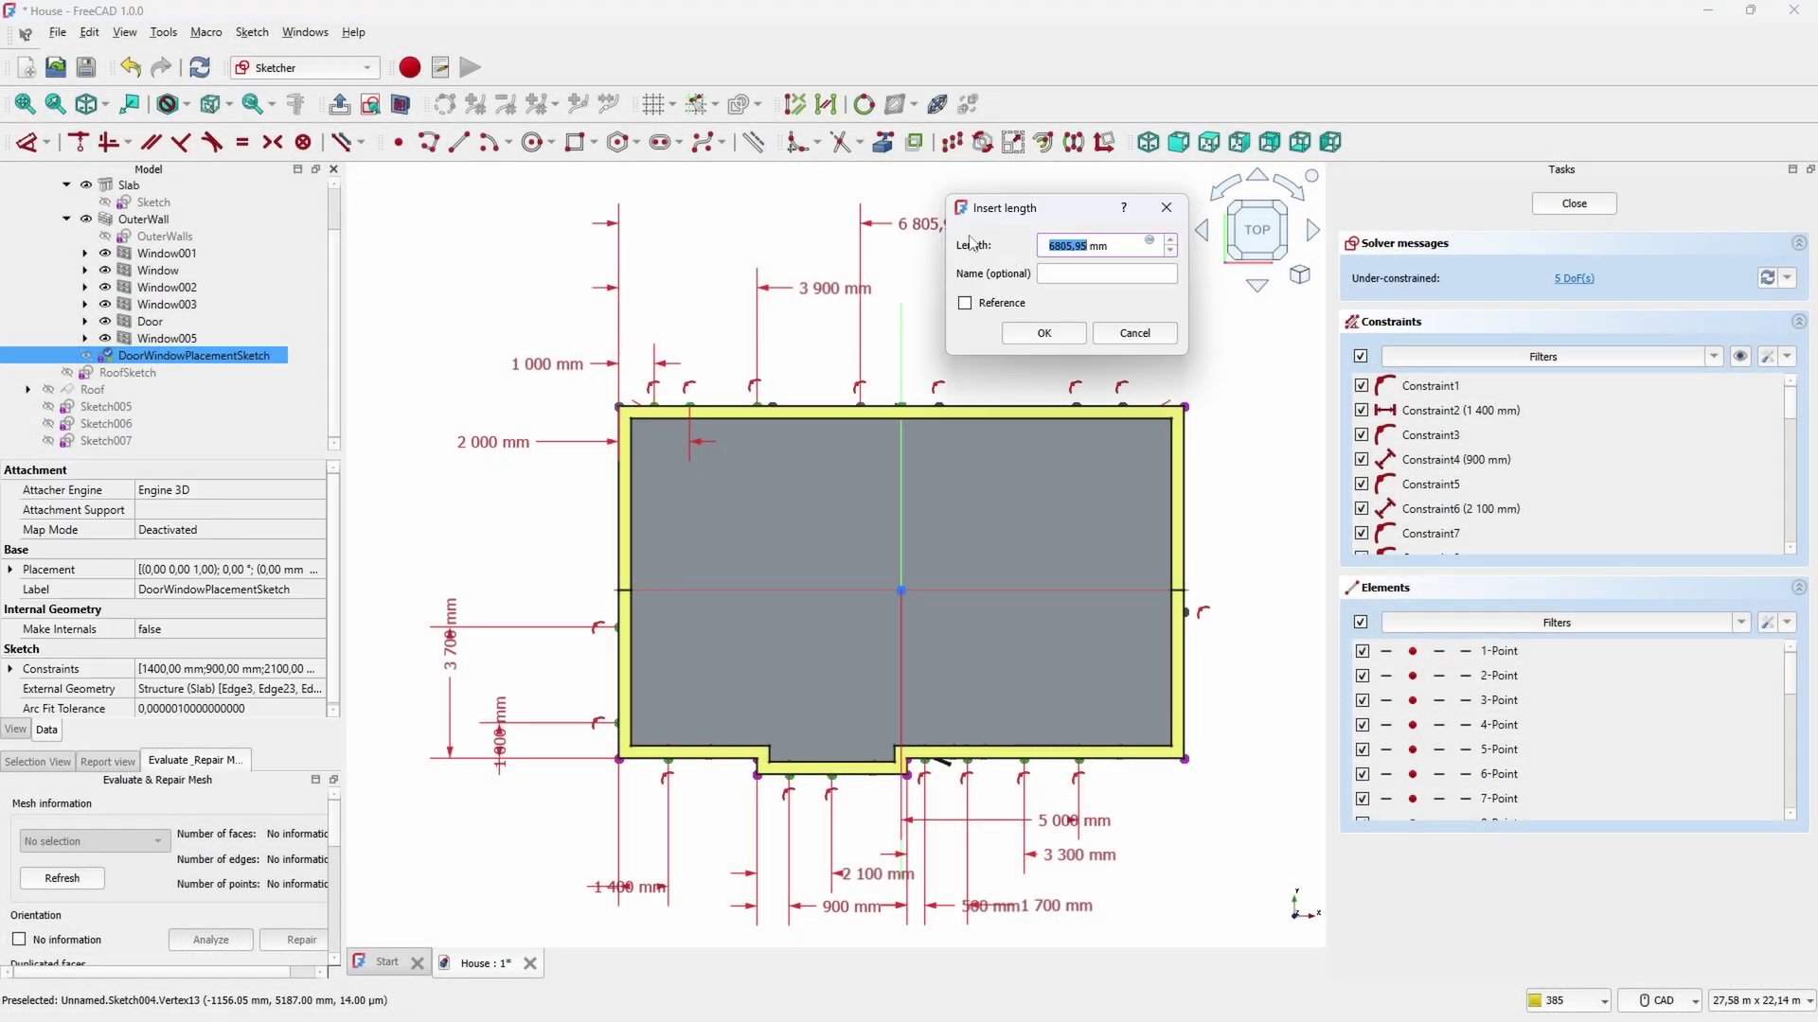
pyautogui.write('4600')
pyautogui.press('Return')
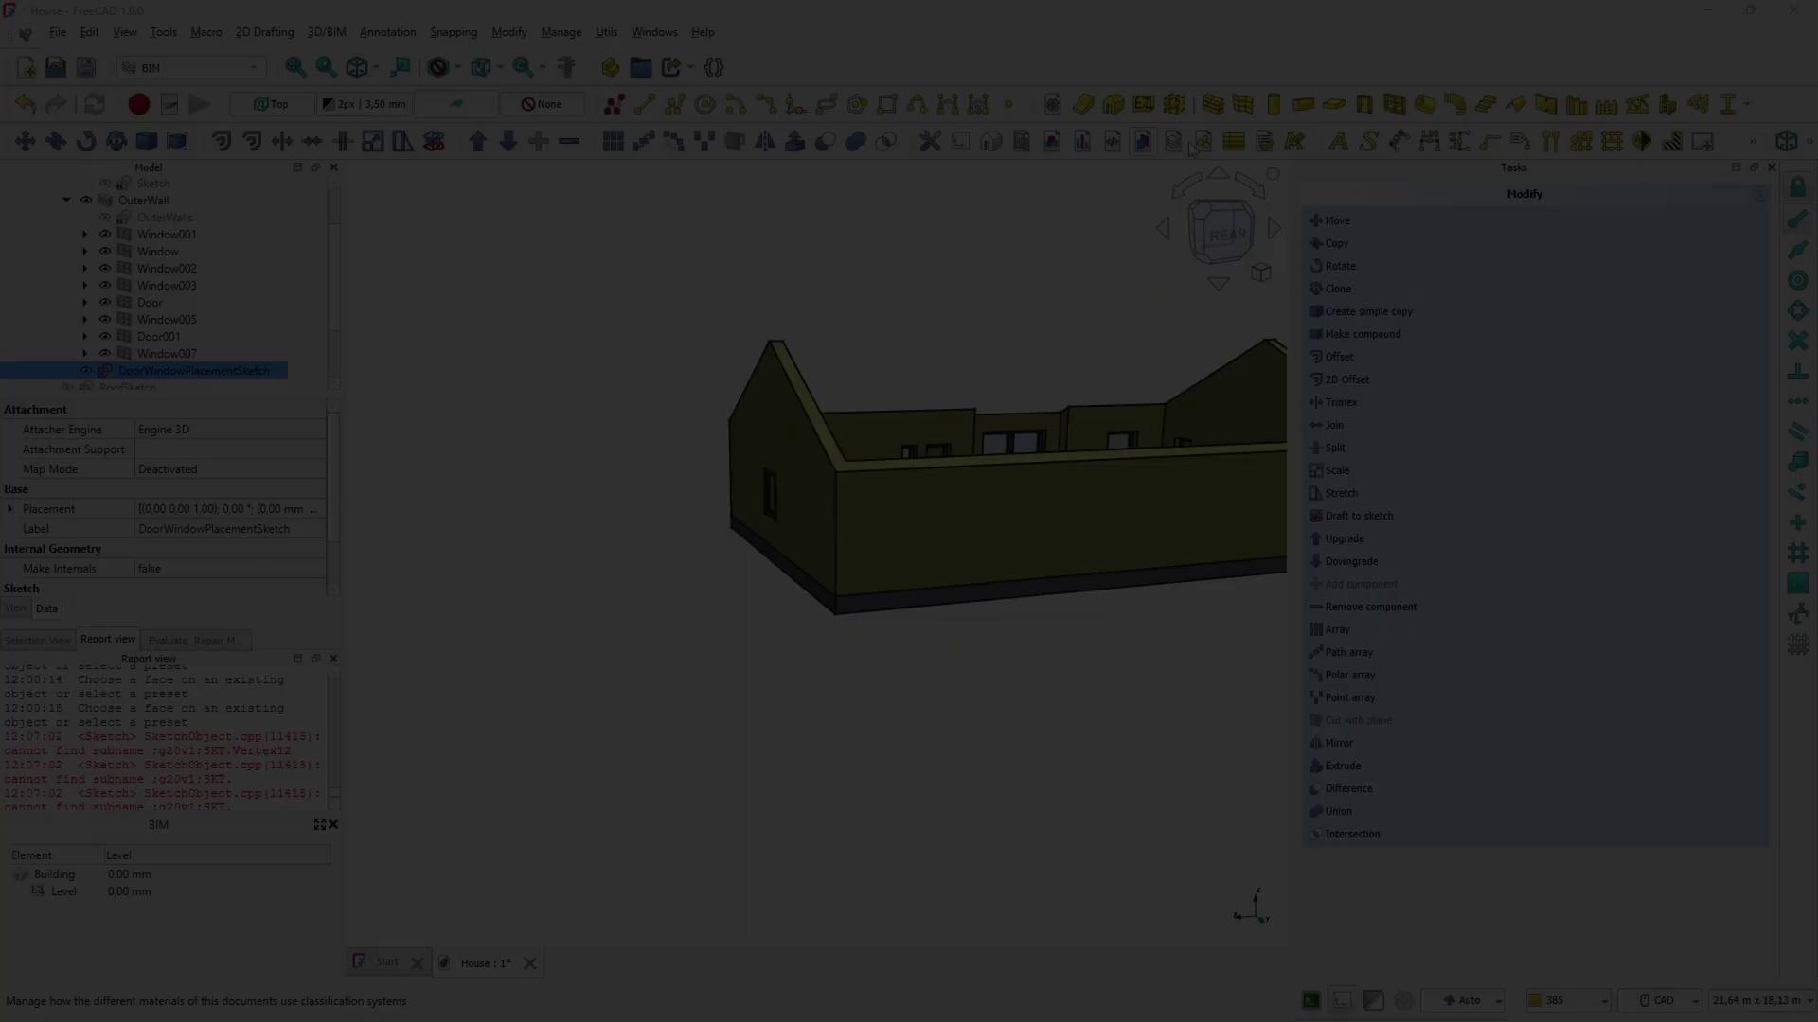
# Examine the house's doors, windows and roof from all sides
pyautogui.click(1195, 144)
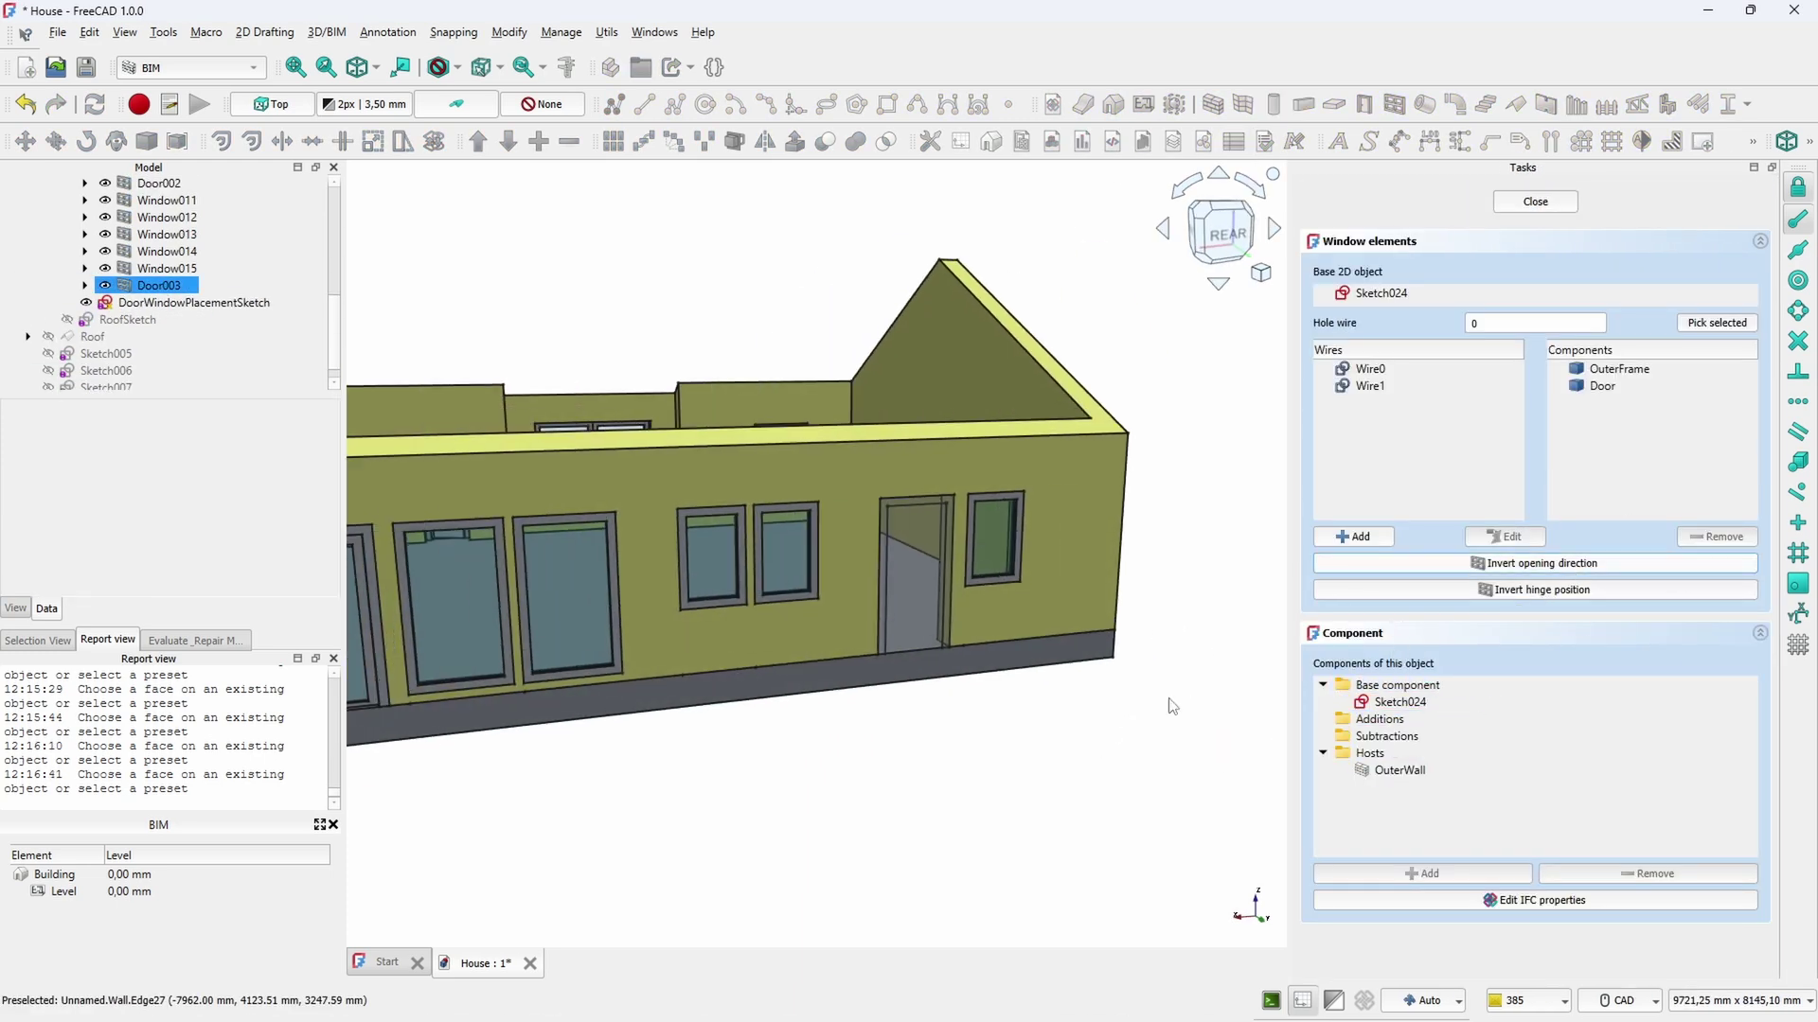
pyautogui.moveTo(1174, 706); pyautogui.dragTo(839, 664, button='middle')
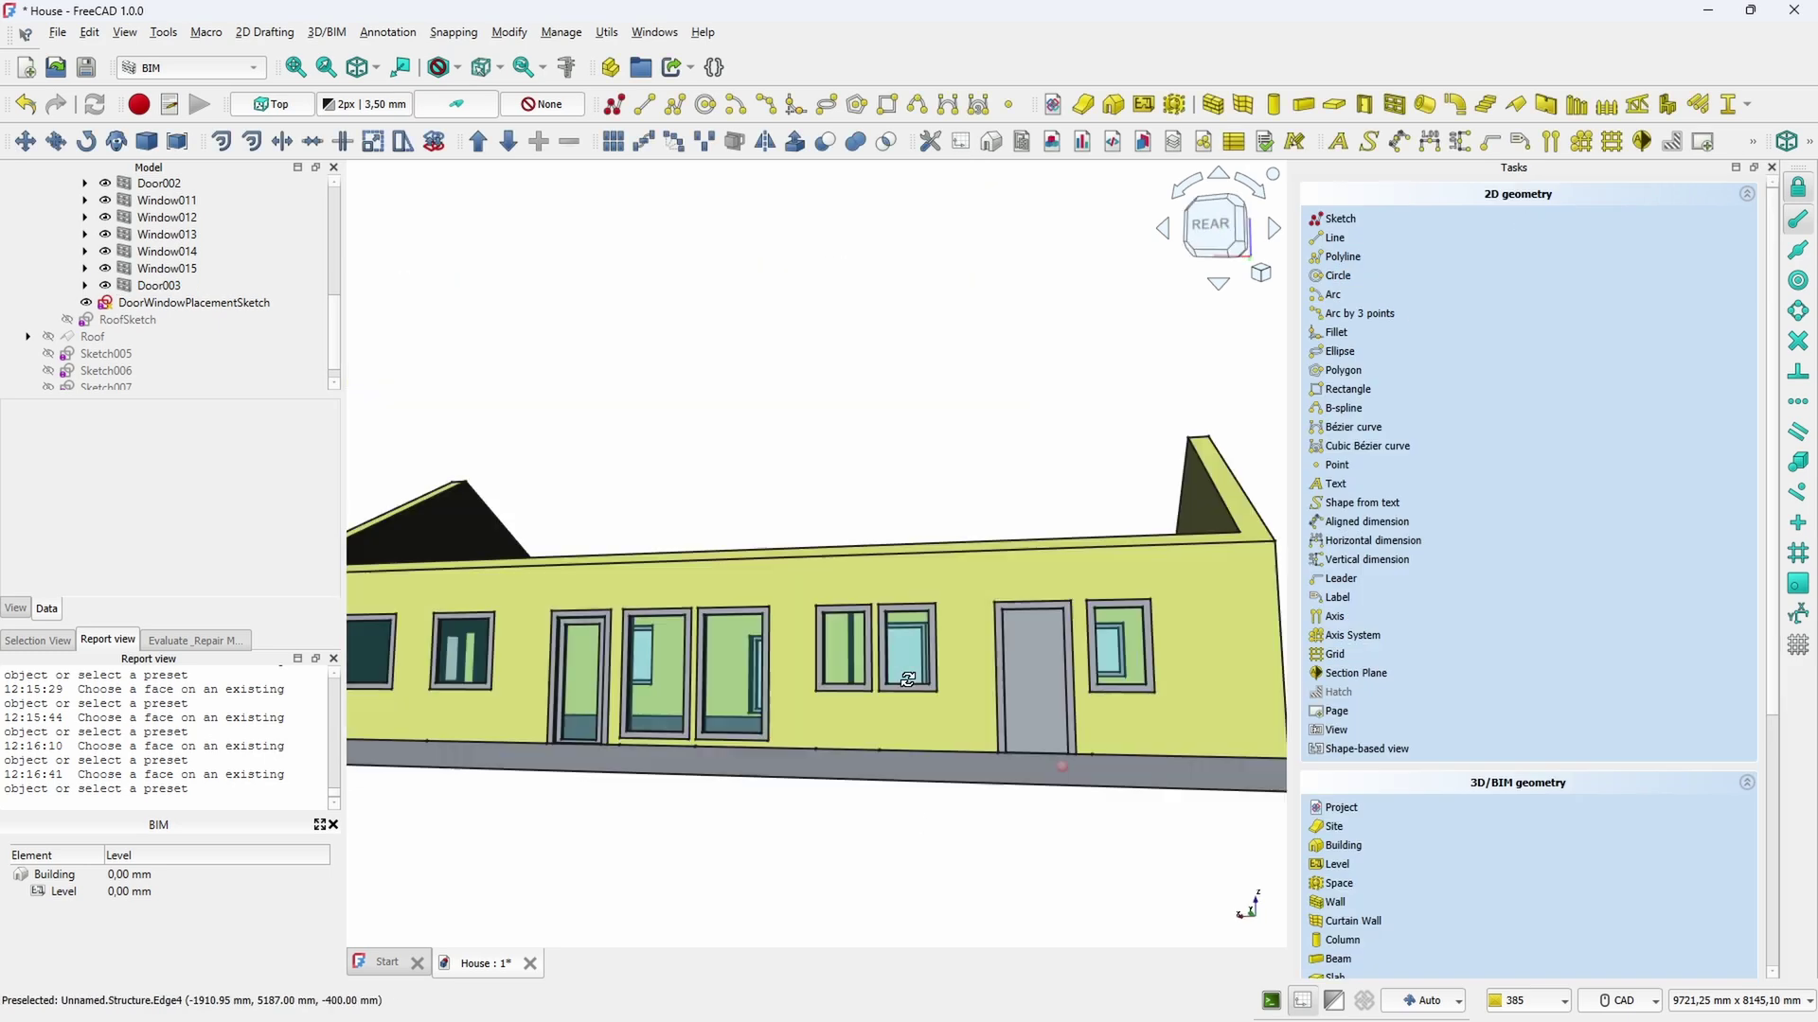
pyautogui.moveTo(947, 720); pyautogui.dragTo(987, 735, button='middle')
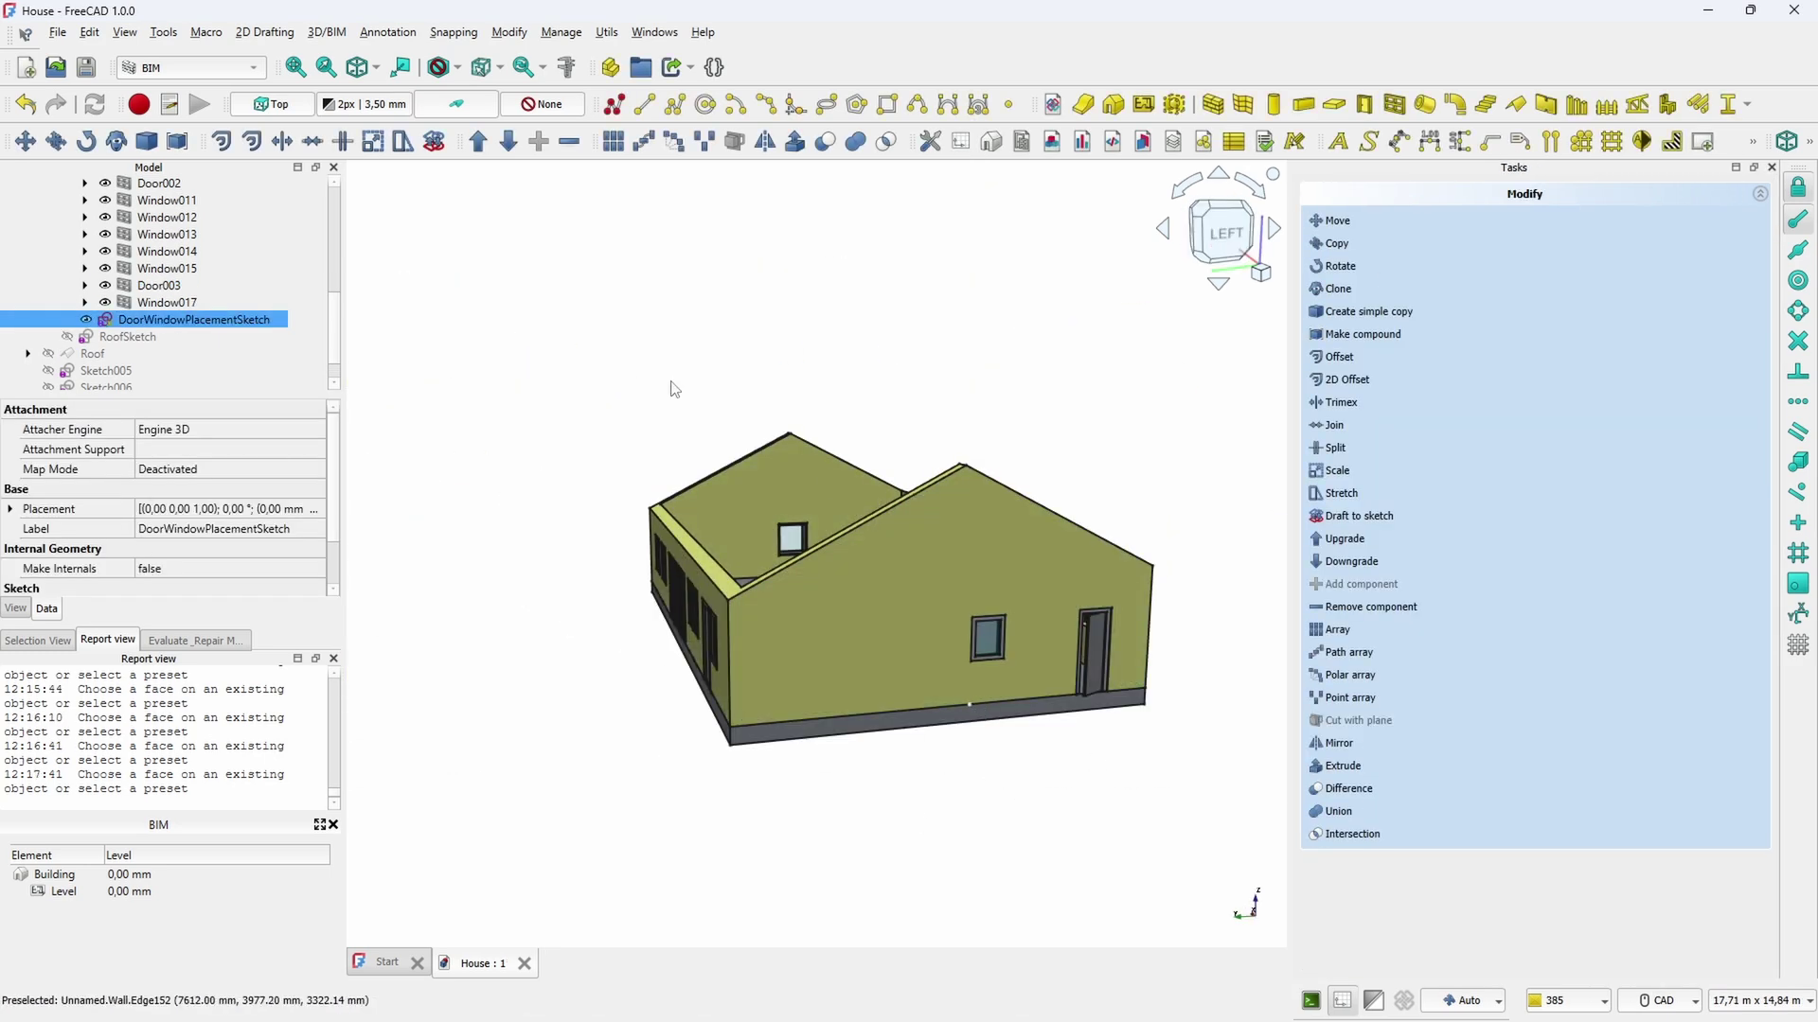
pyautogui.scroll(5, 206, 308)
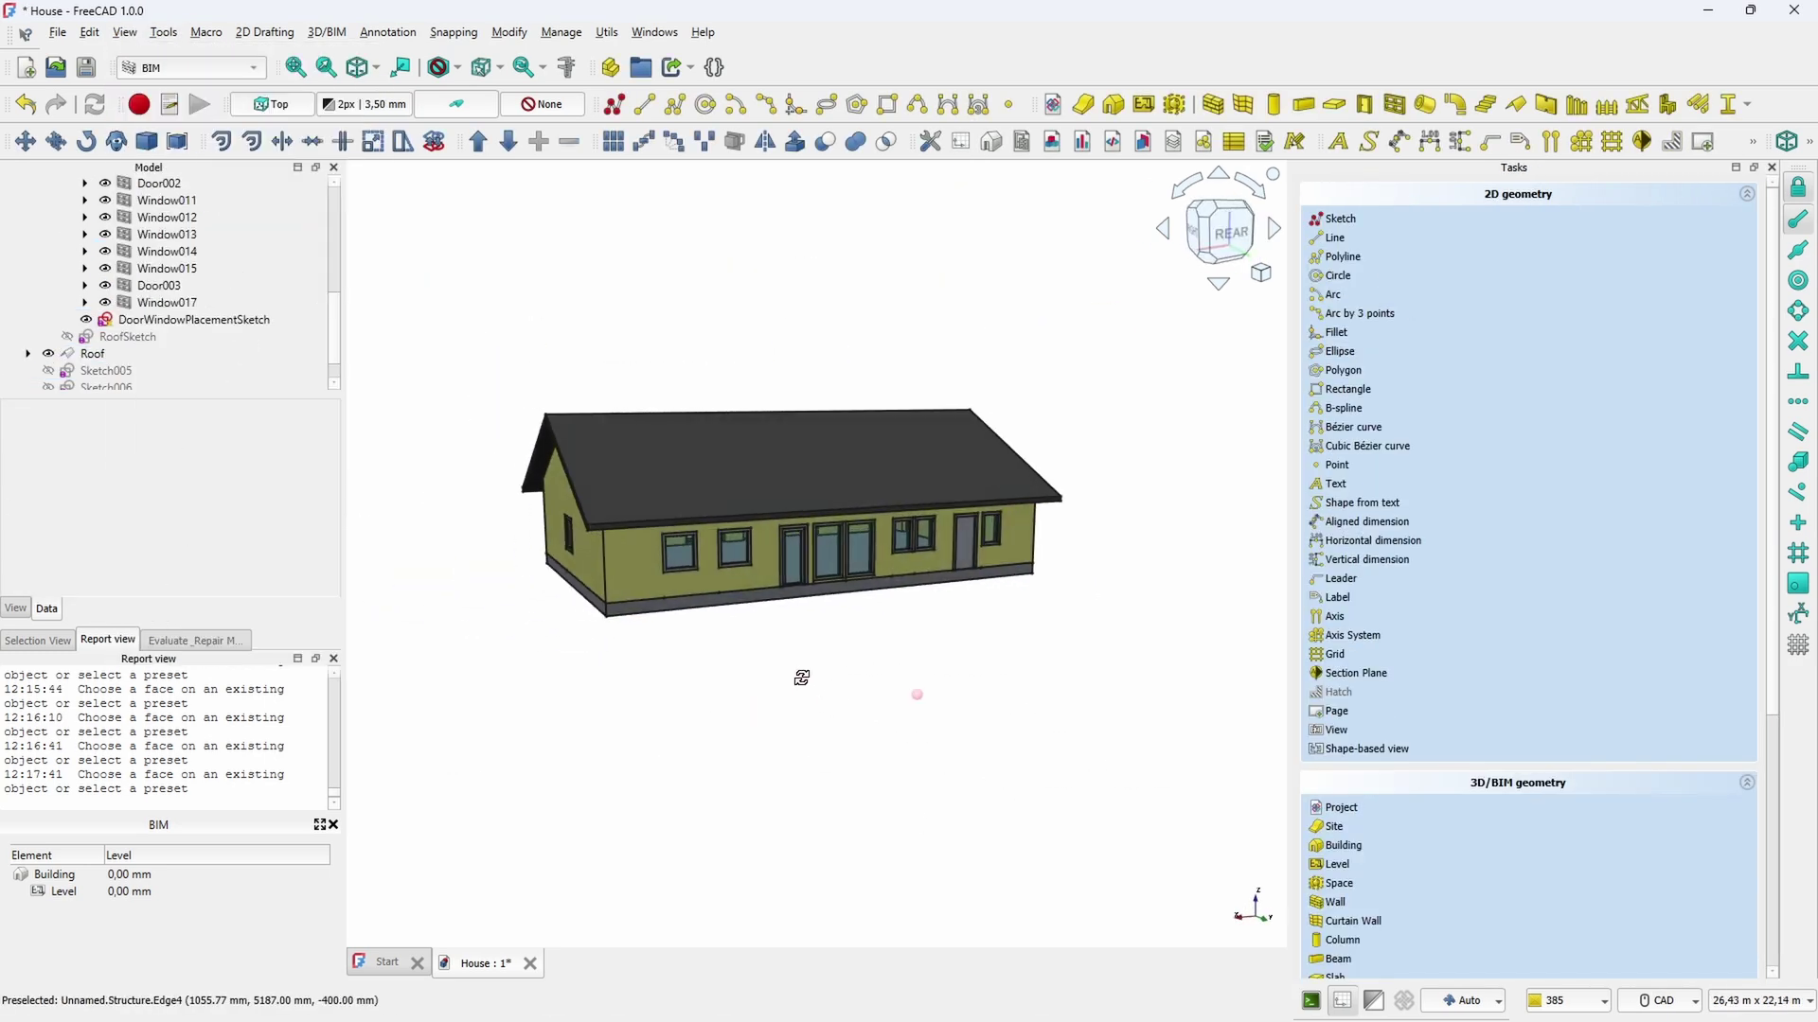
pyautogui.moveTo(802, 677); pyautogui.dragTo(739, 674, button='middle')
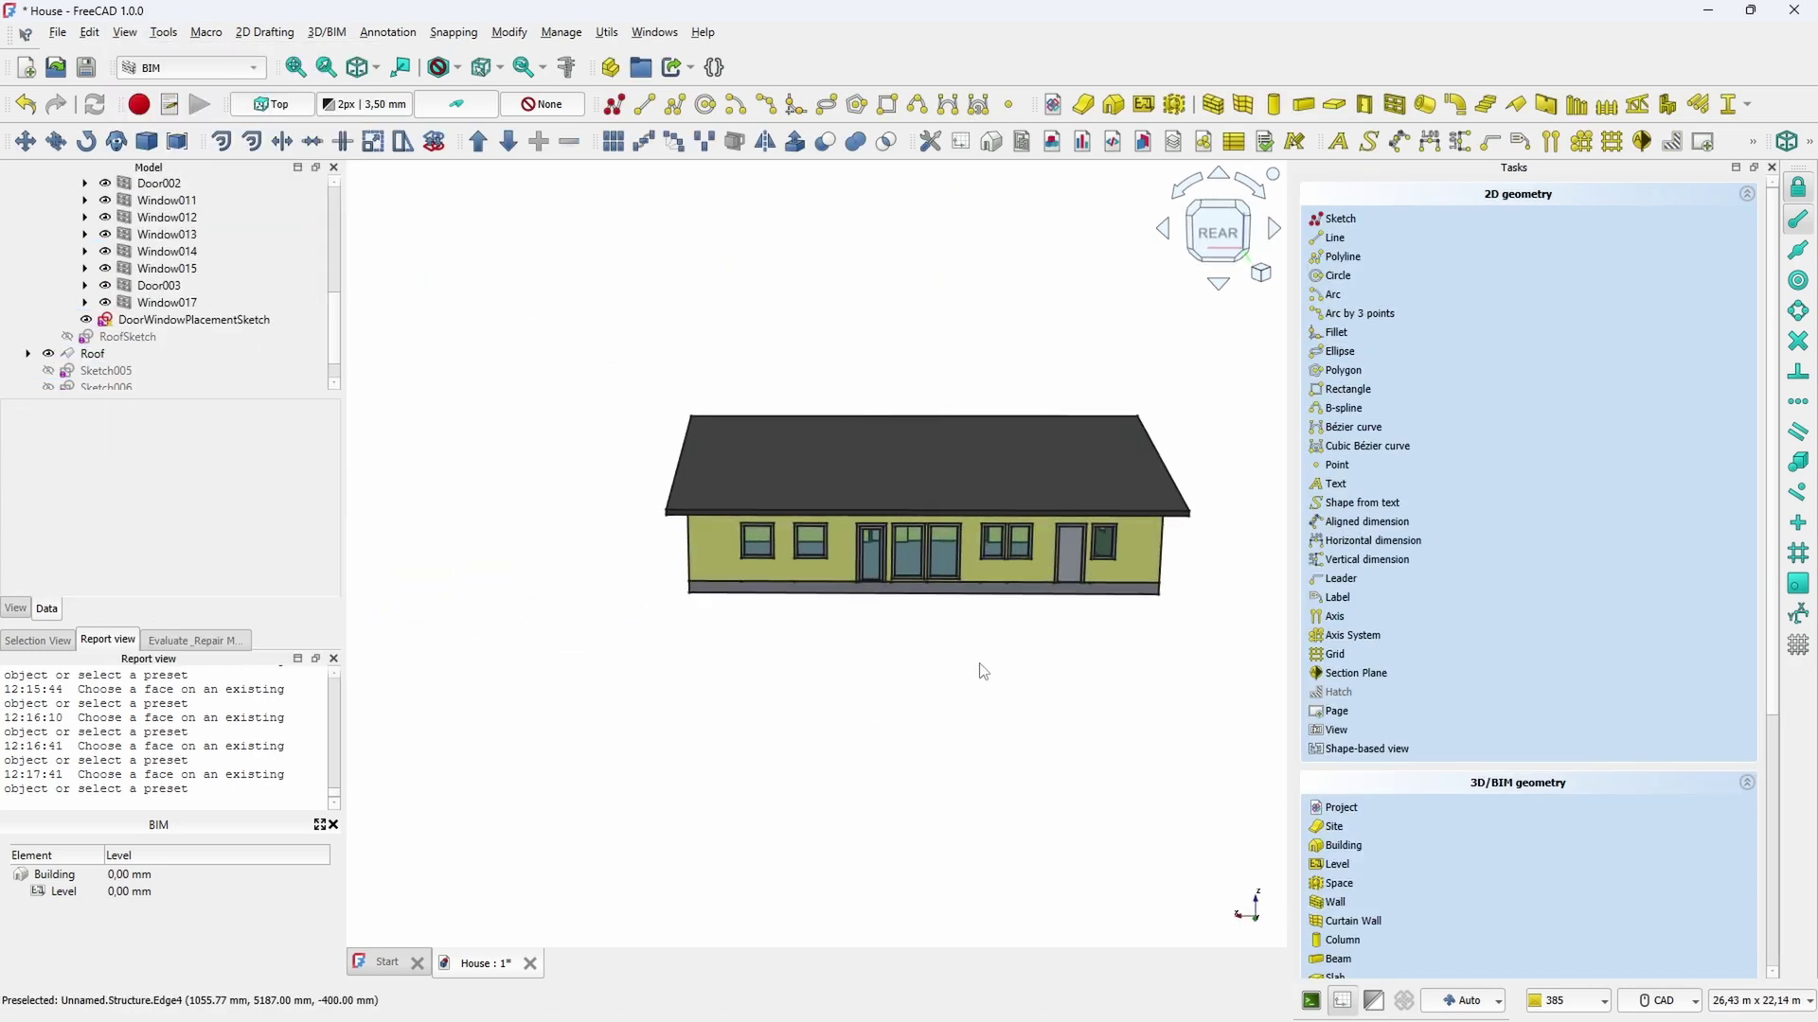
pyautogui.moveTo(978, 669); pyautogui.dragTo(776, 660, button='middle')
pyautogui.moveTo(863, 717); pyautogui.dragTo(744, 626, button='middle')
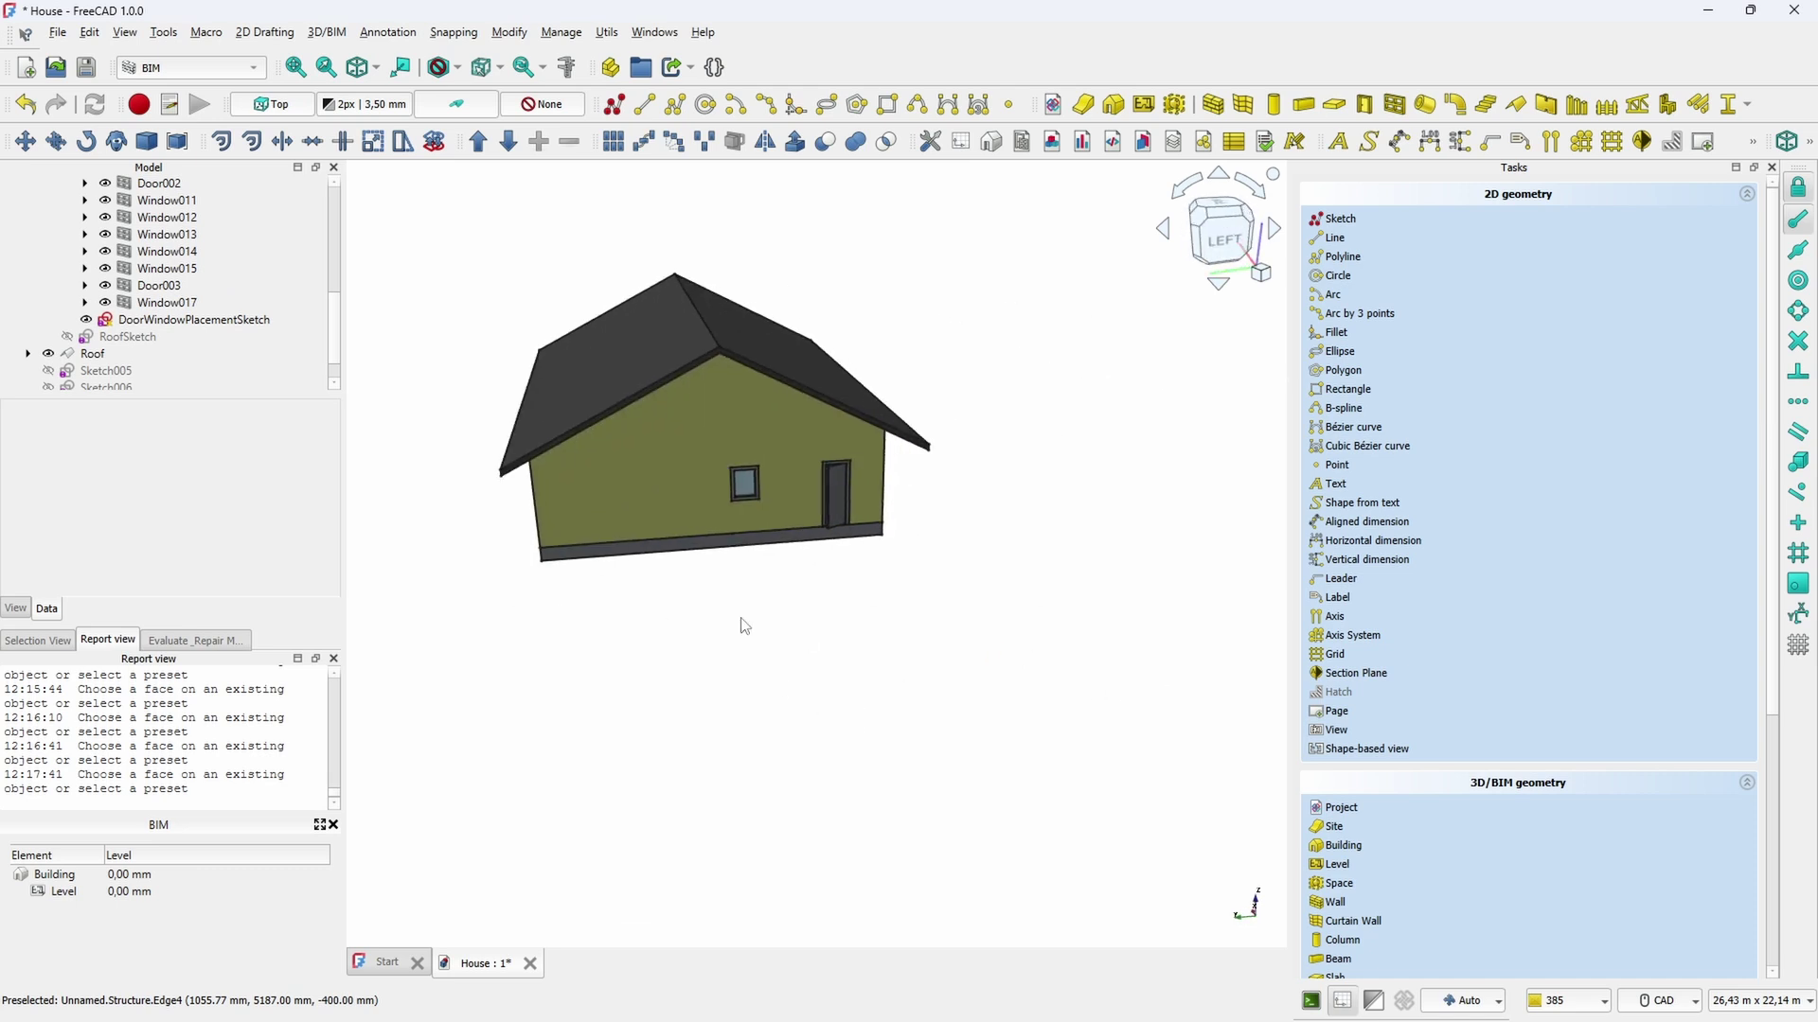
pyautogui.moveTo(967, 565); pyautogui.dragTo(582, 341, button='middle')
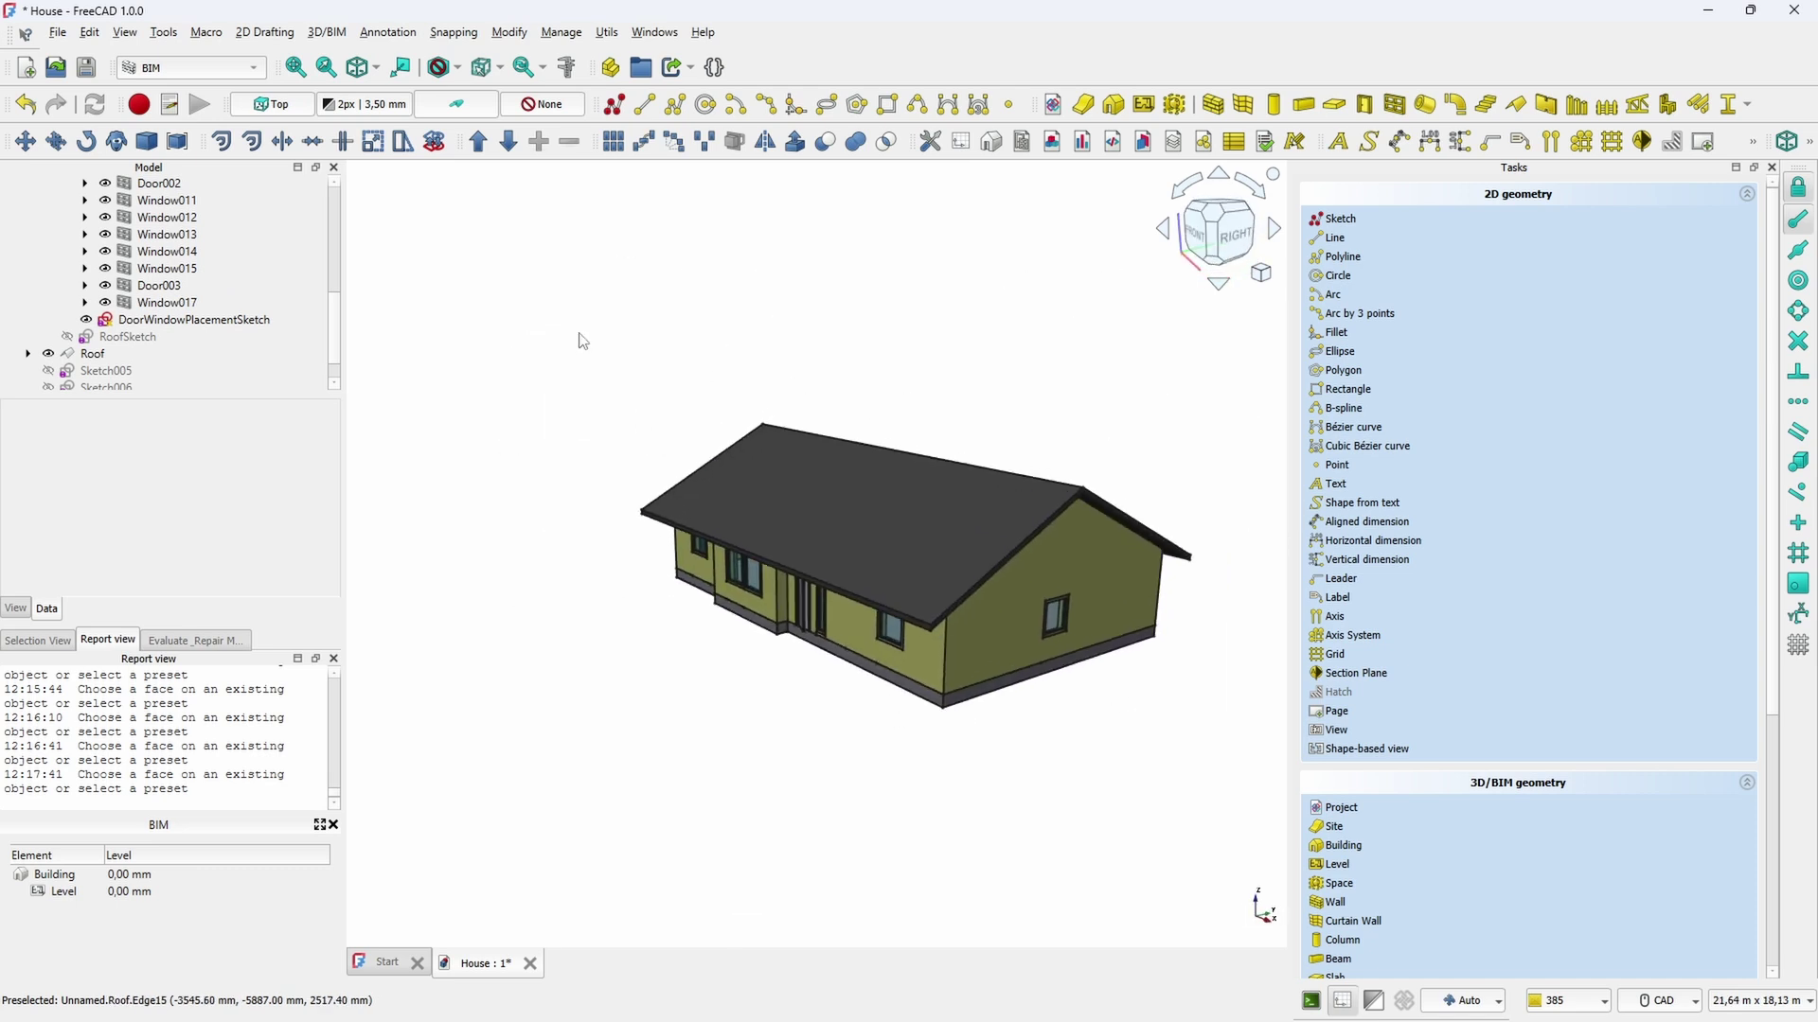